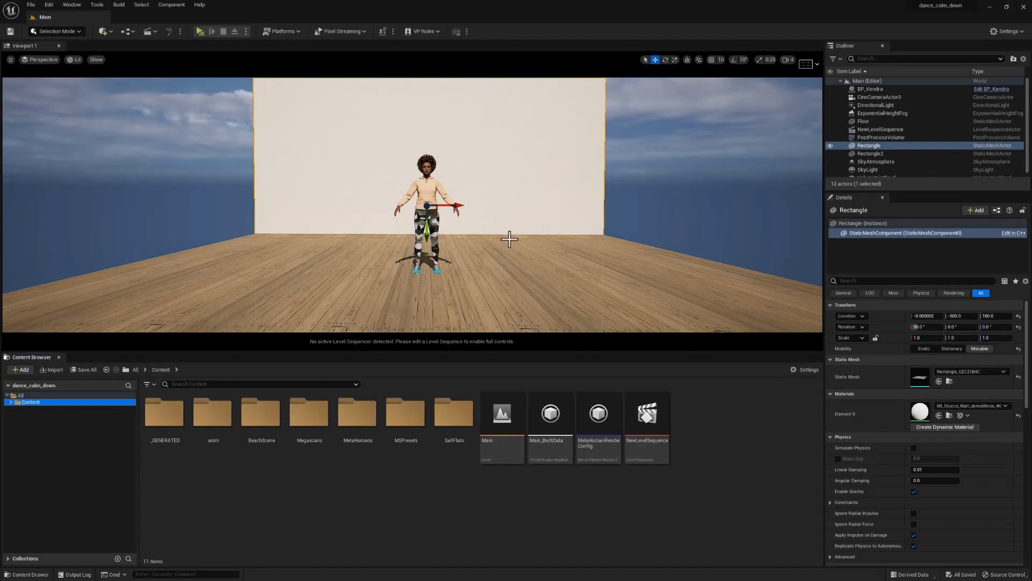
Open the Body folder of the Kendra MetaHuman under MetaHumans/Kendra/Female/Tall/NormalWeight
left_click(9, 401)
left_click(15, 434)
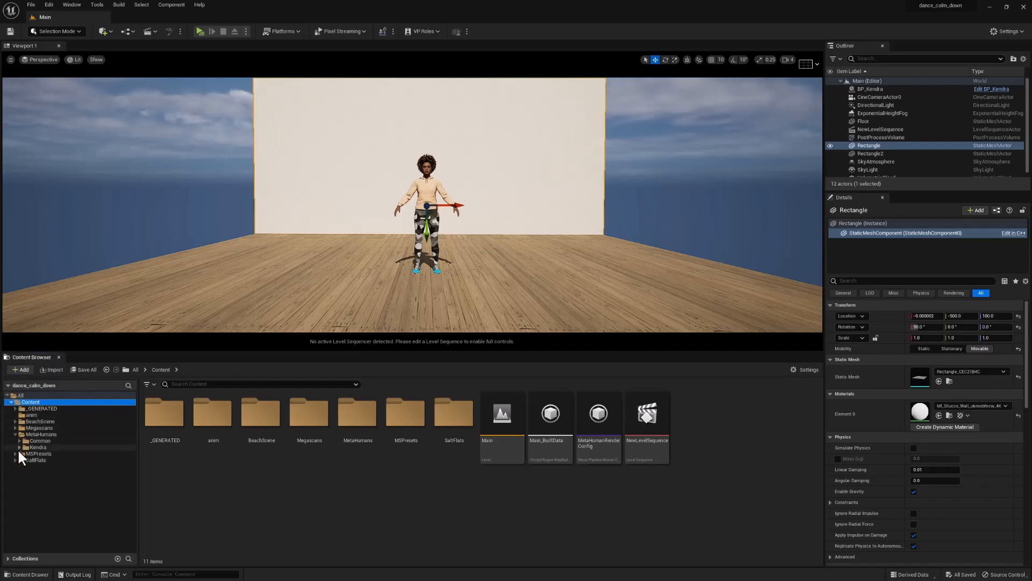
left_click(19, 447)
left_click(43, 447)
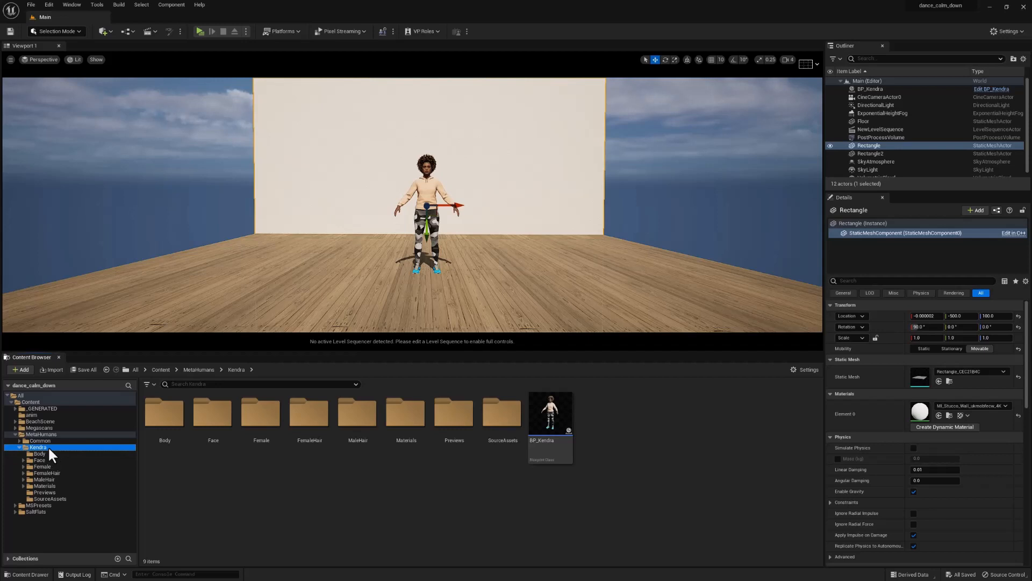
left_click(23, 466)
left_click(76, 477)
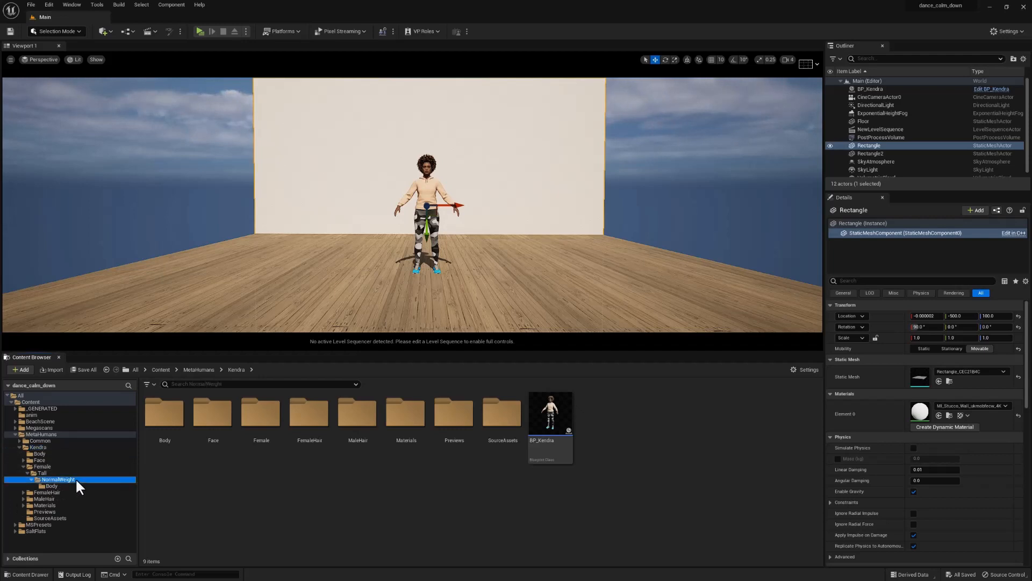
left_click(43, 473)
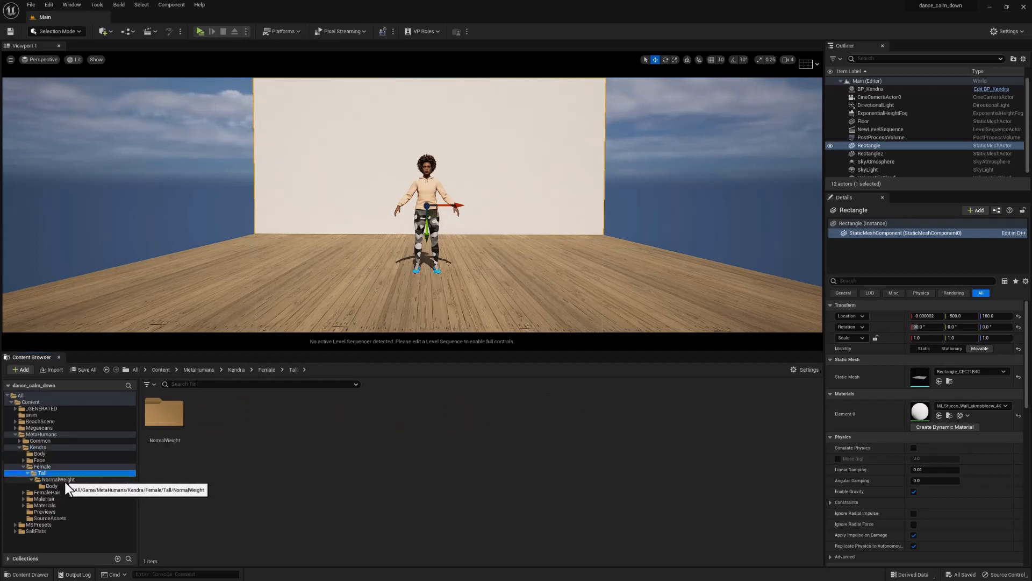
left_click(54, 485)
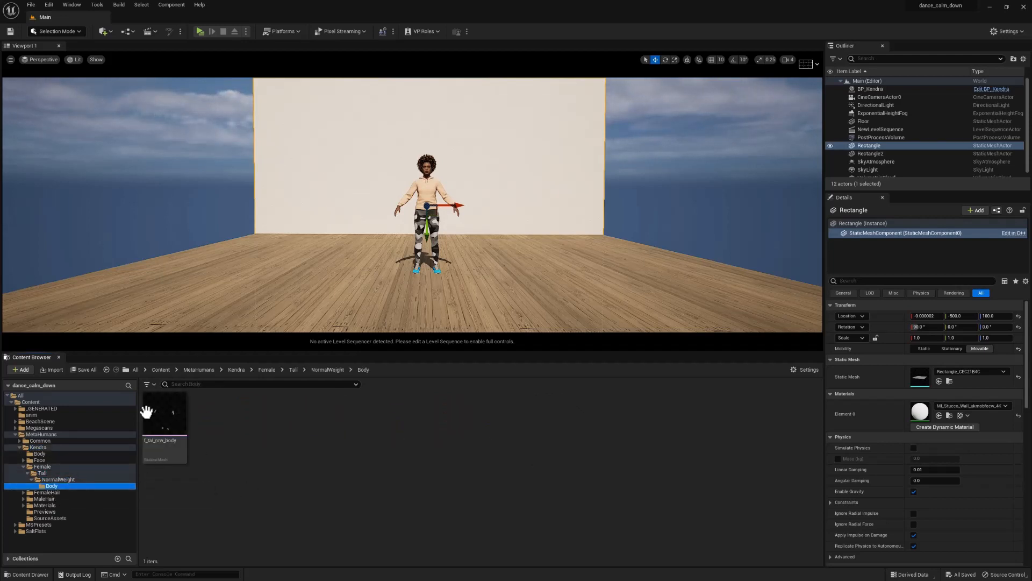
Open the f_tal_nrw_body skeletal mesh, display its entire bone hierarchy in the preview, and close the mesh editor
double_click(177, 421)
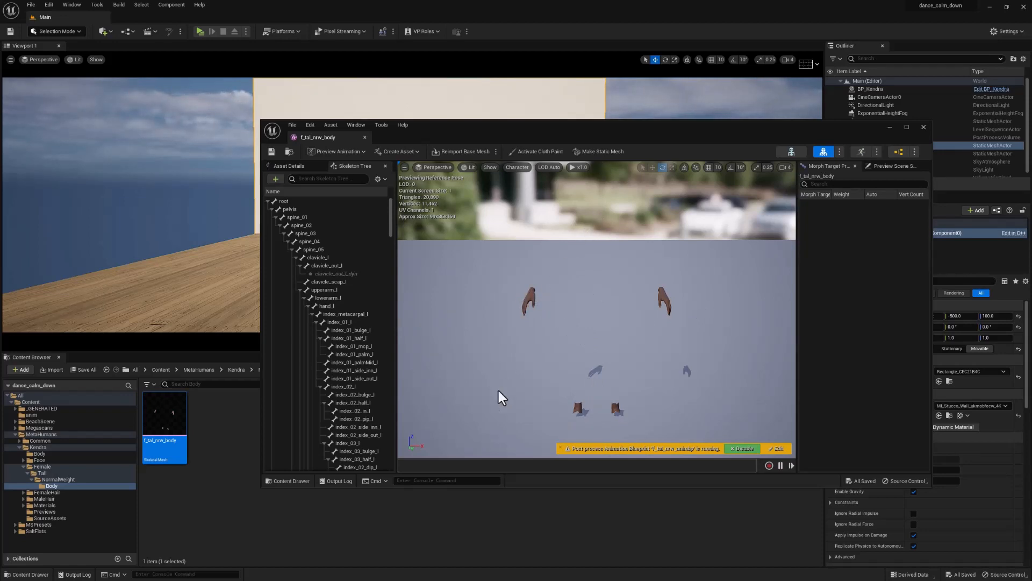
left_click(517, 167)
mouse_move(529, 207)
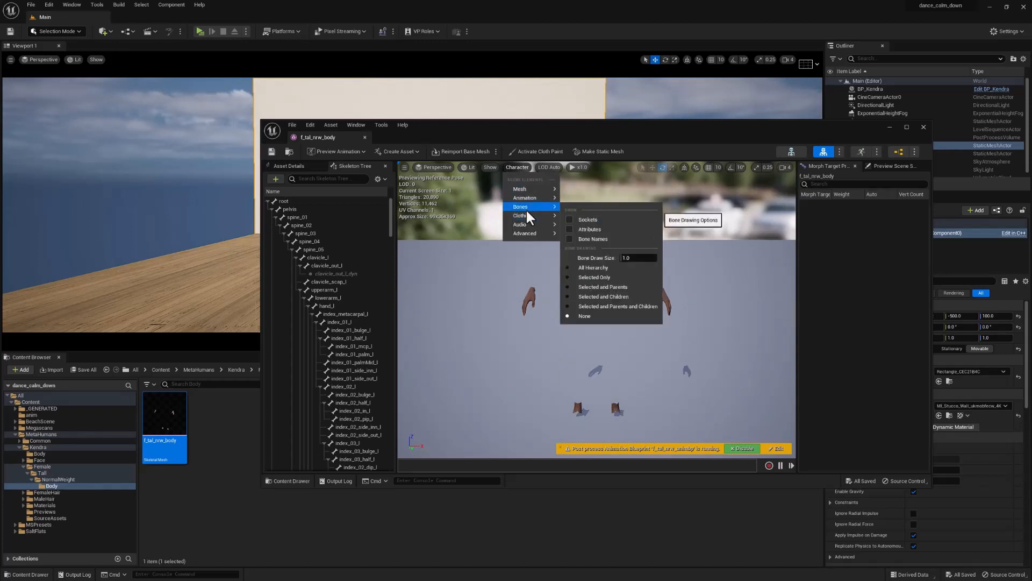
left_click(593, 268)
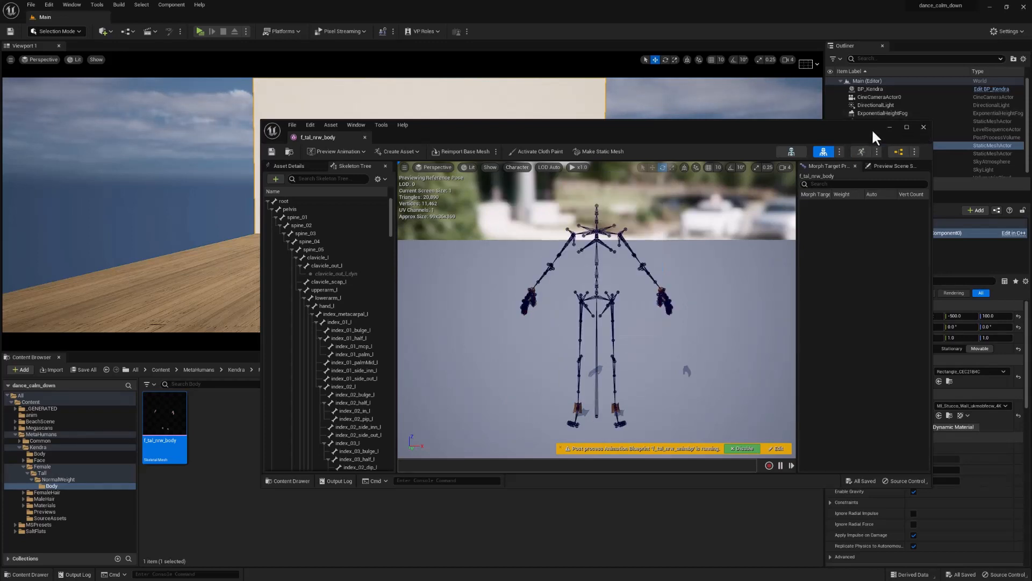
left_click(924, 127)
Start an FBX export of the f_tal_nrw_body skeletal mesh, keeping f_tal_nrw_body as the file name
left_click(234, 423)
left_click(178, 422)
right_click(178, 422)
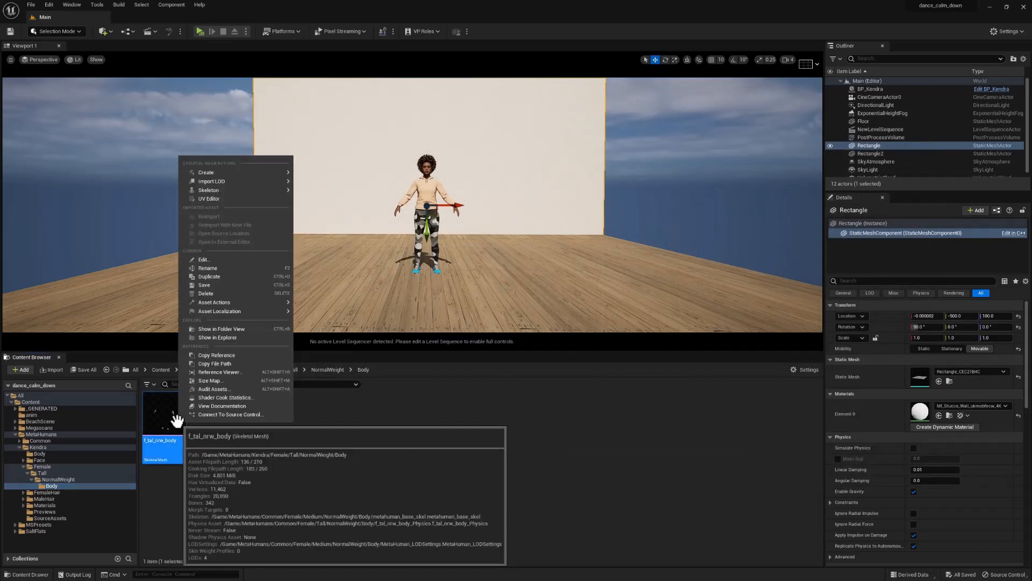
mouse_move(241, 305)
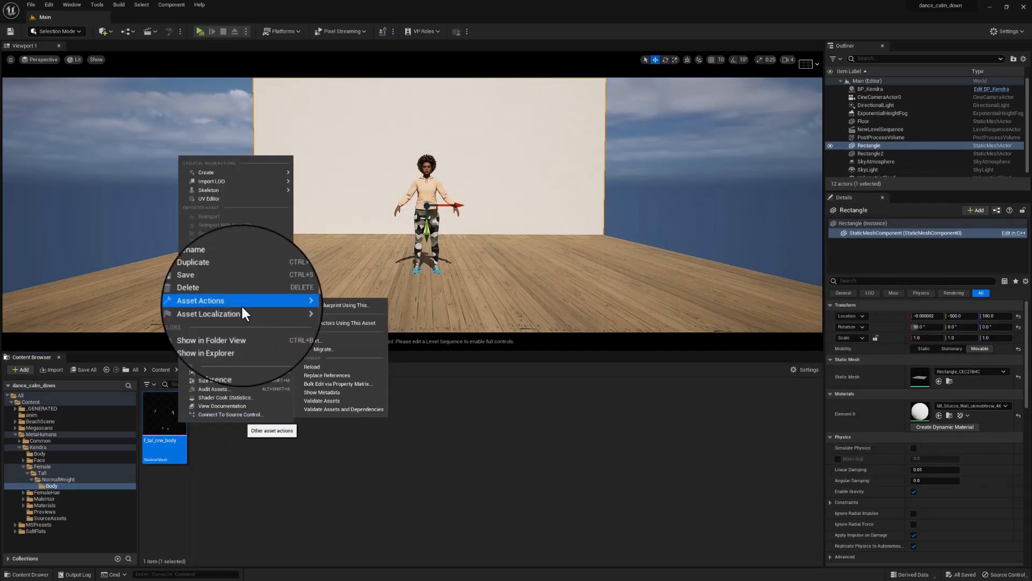
left_click(324, 338)
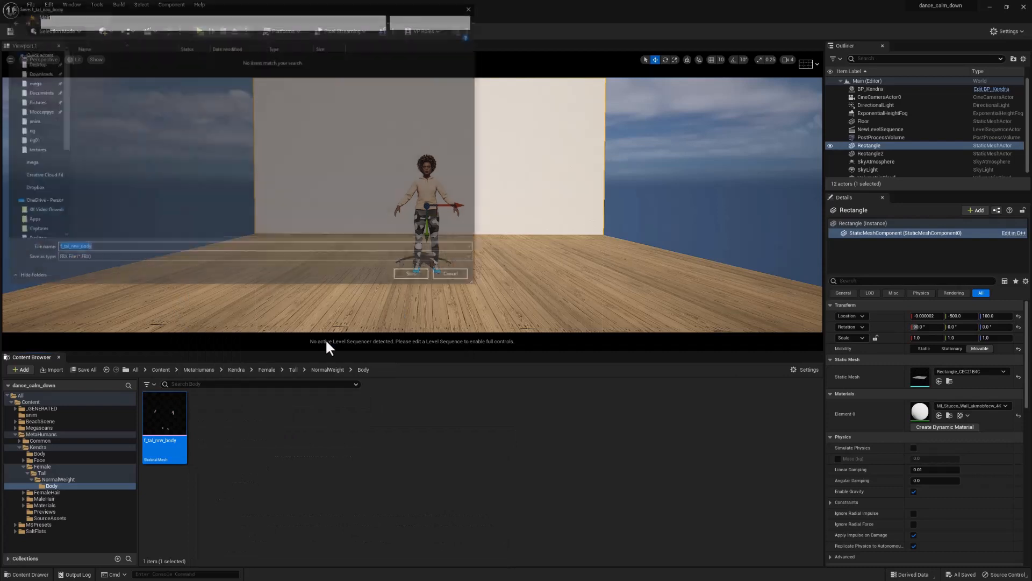
left_click(411, 277)
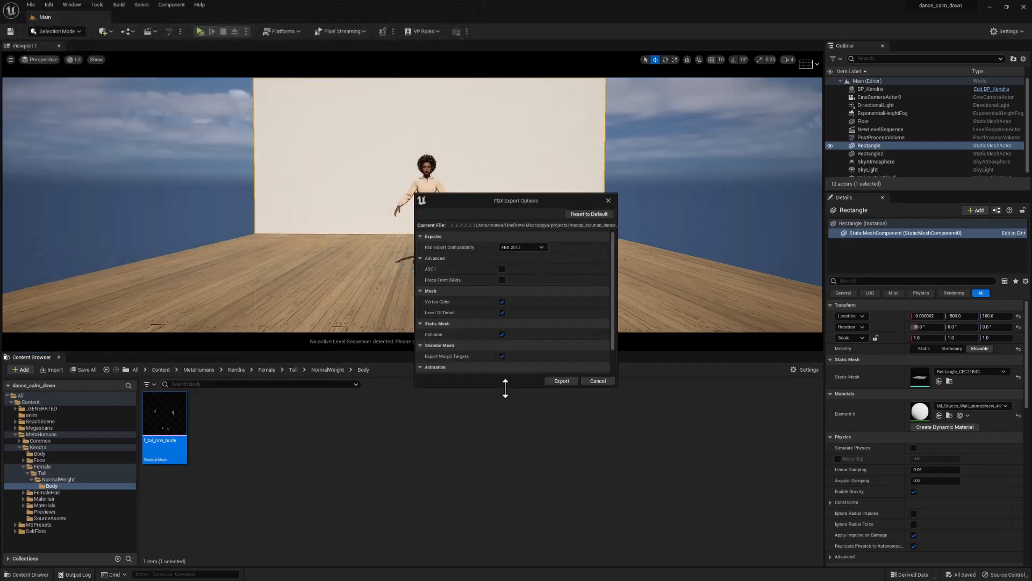
Set the FBX export compatibility to FBX 2020
left_click_drag(506, 387, 506, 434)
left_click(543, 249)
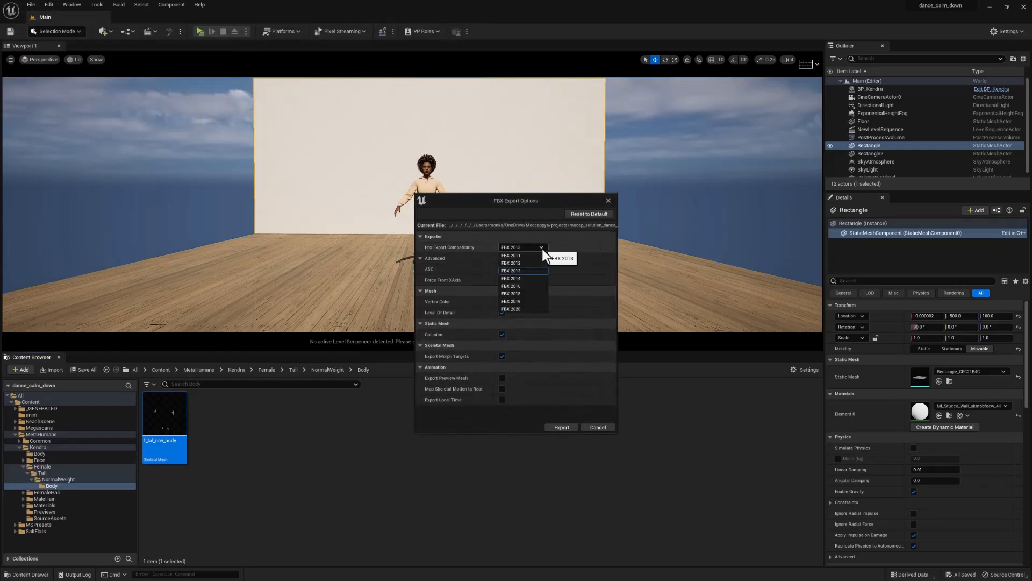
left_click(527, 309)
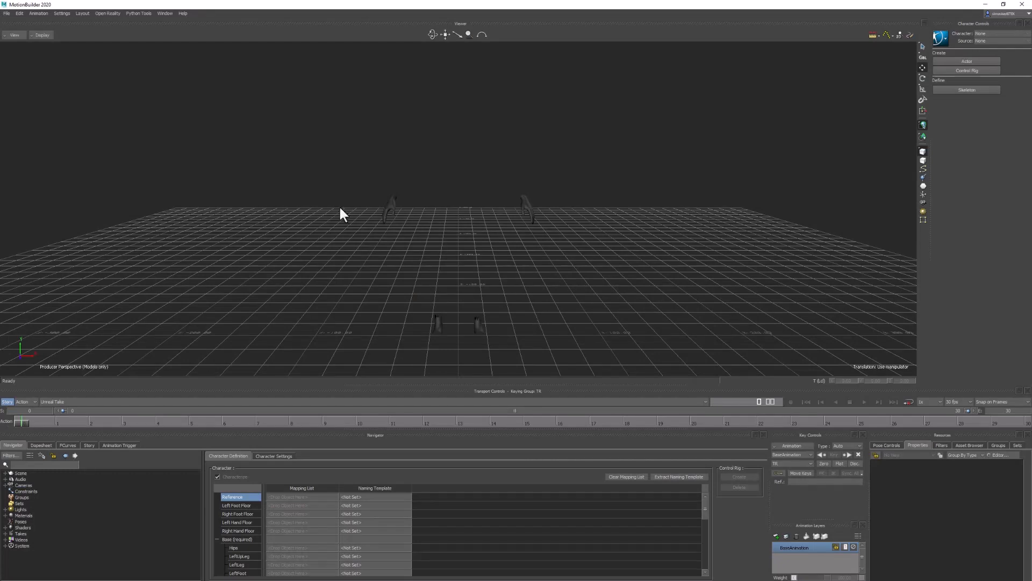
Switch to MotionBuilder and inspect the hand geometry of the four f_tal_nrw_body LOD meshes one after another
left_click_drag(442, 248, 508, 173, "ctrl+shift")
left_click(403, 151)
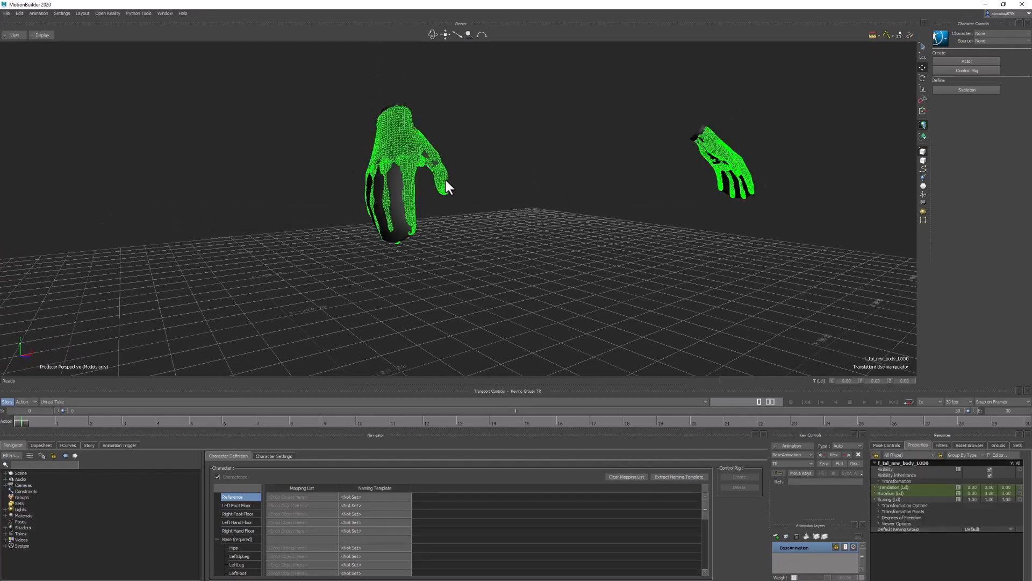
left_click(398, 225)
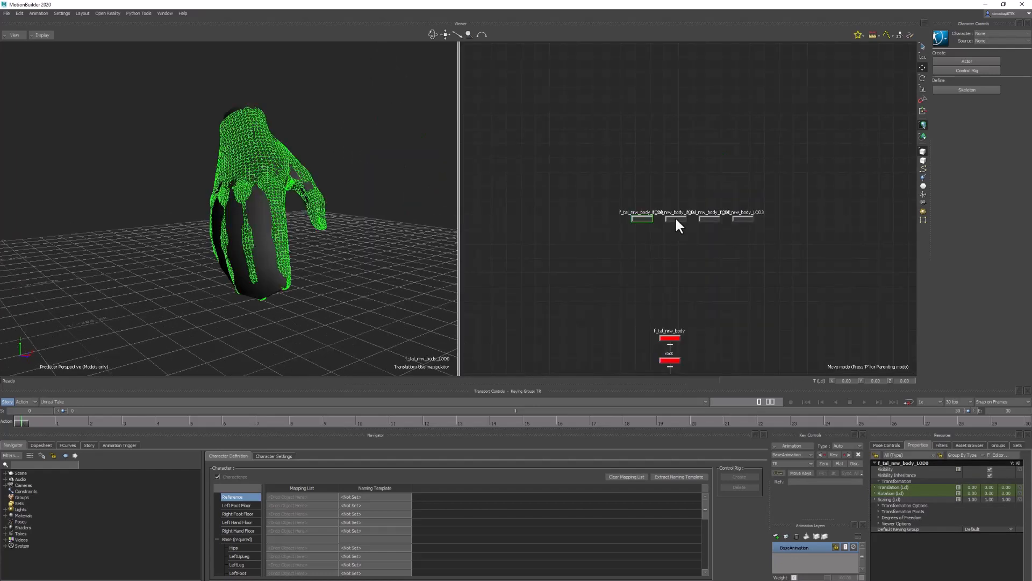
left_click(676, 218)
left_click(712, 218)
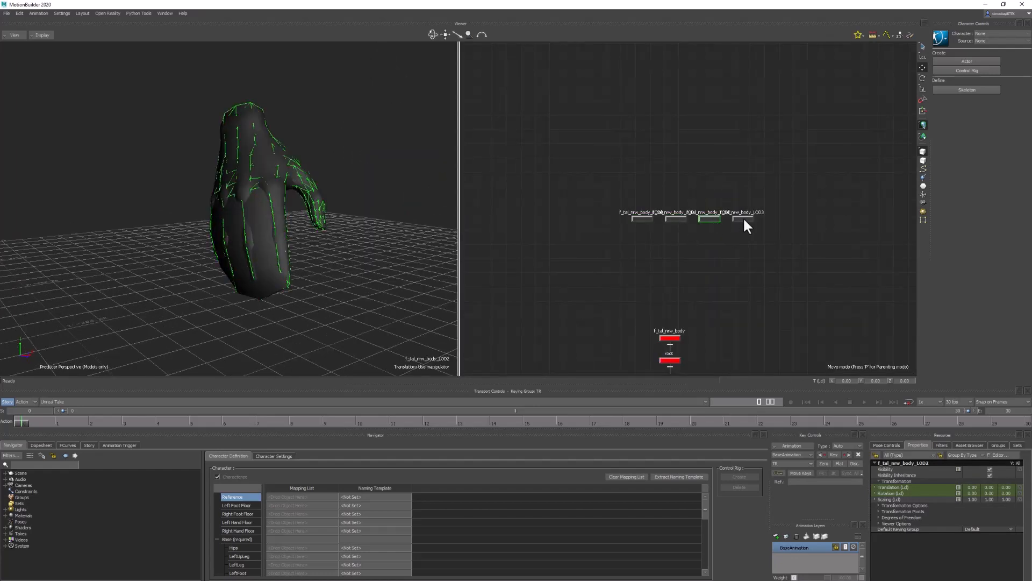
left_click(743, 219)
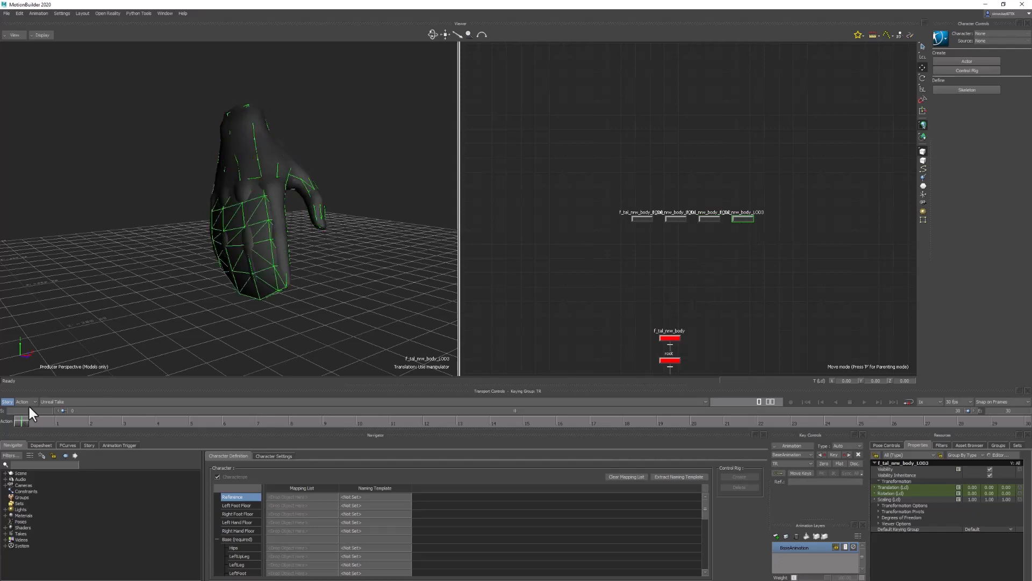
Expand the f_tal_nrw_body hierarchy in the scene tree and select its root joint
left_click(5, 473)
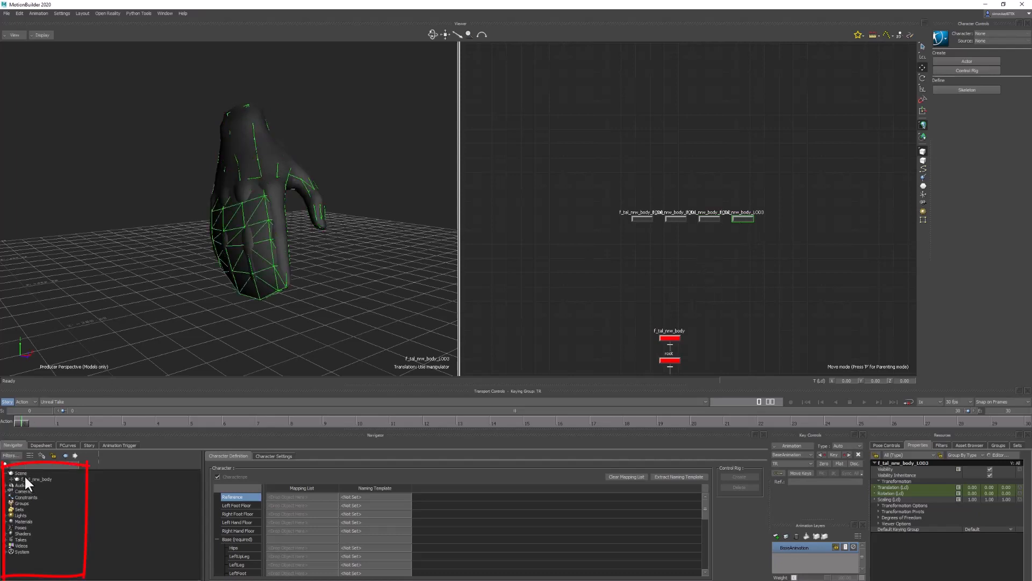
left_click(10, 478)
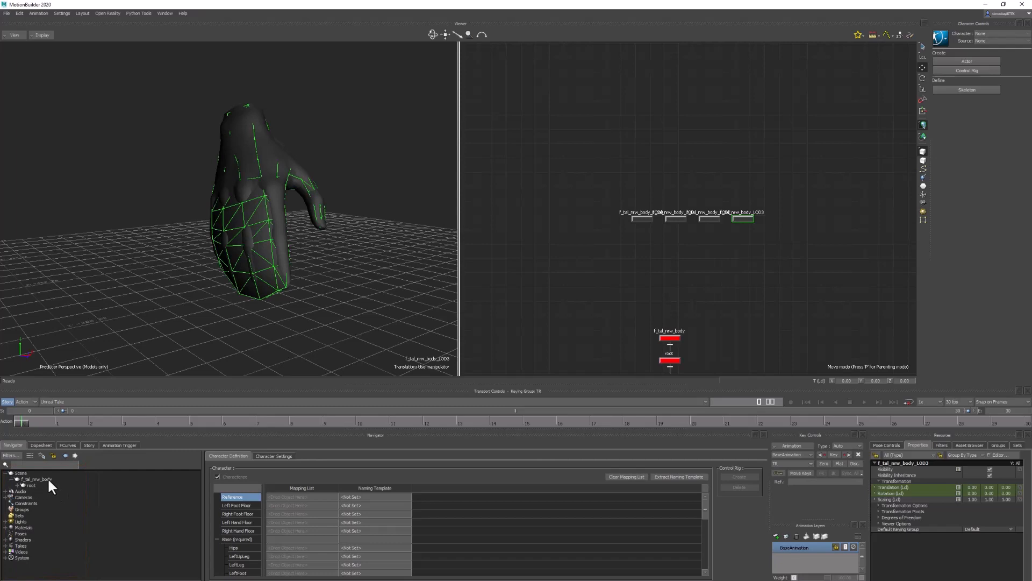
left_click(47, 476)
left_click(31, 483)
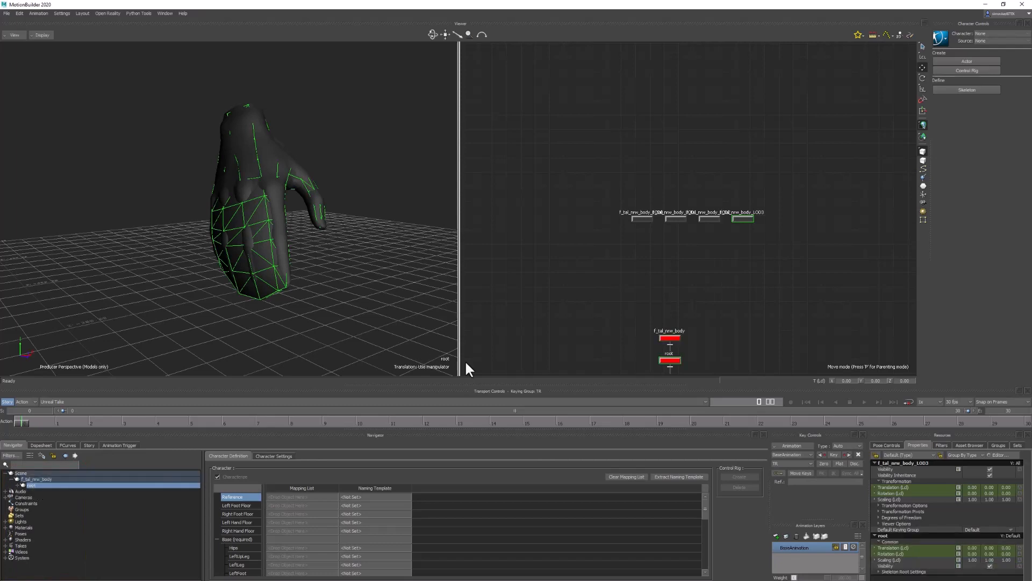
Select the LOD0 body mesh, switch the perspective view to X-Ray display, and select the spine_02 joint
left_click(642, 219)
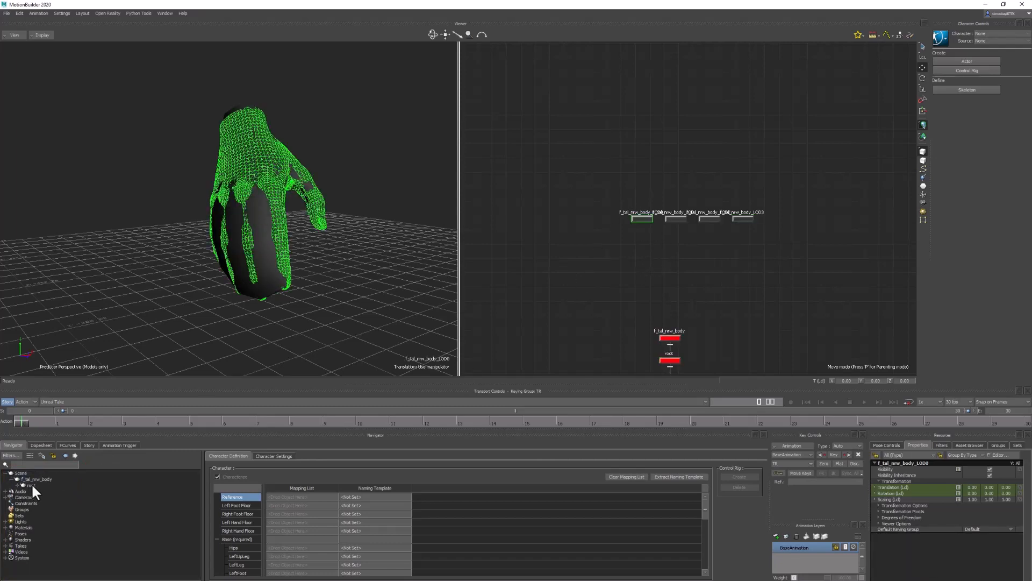
key("ctrl+a")
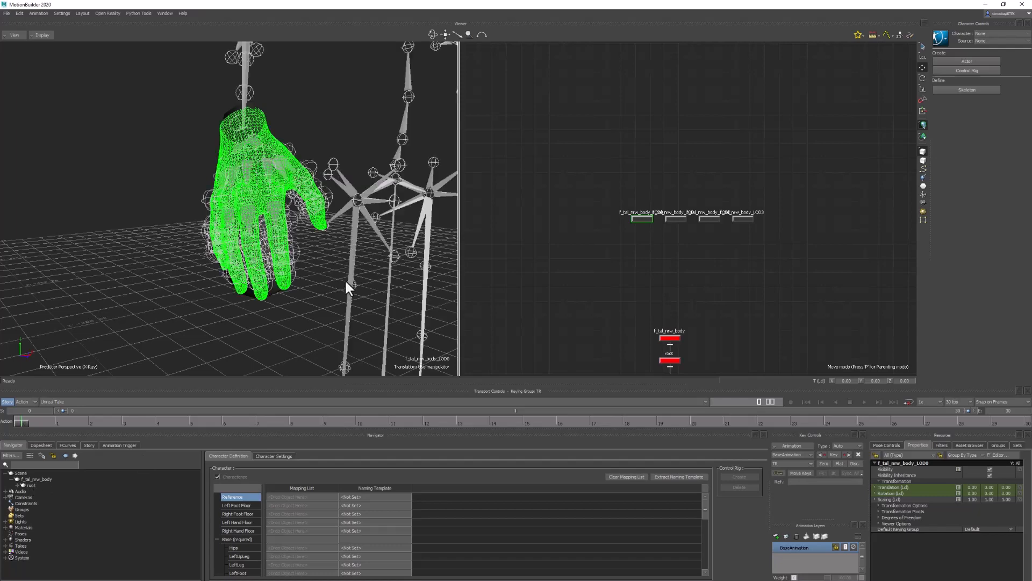
left_click(402, 138)
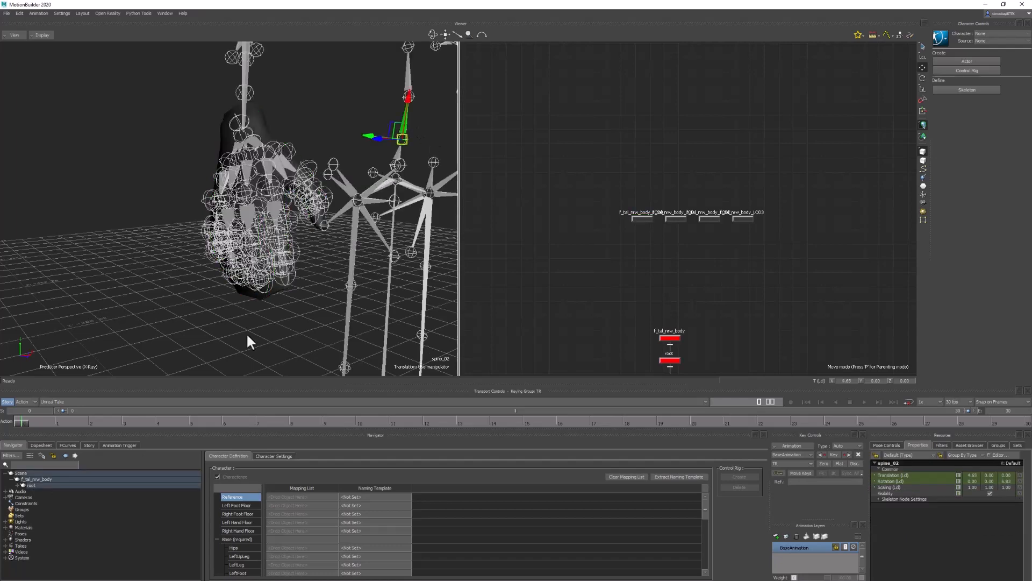
Expand the root joint's branch in the scene tree and compare it with the separate LOD0 body mesh
right_click(32, 485)
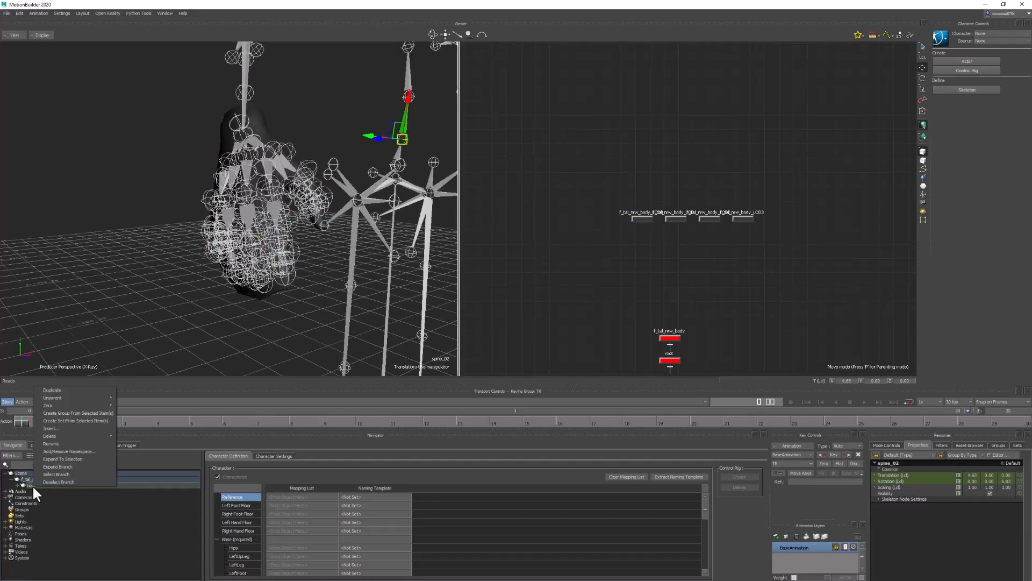
left_click(74, 462)
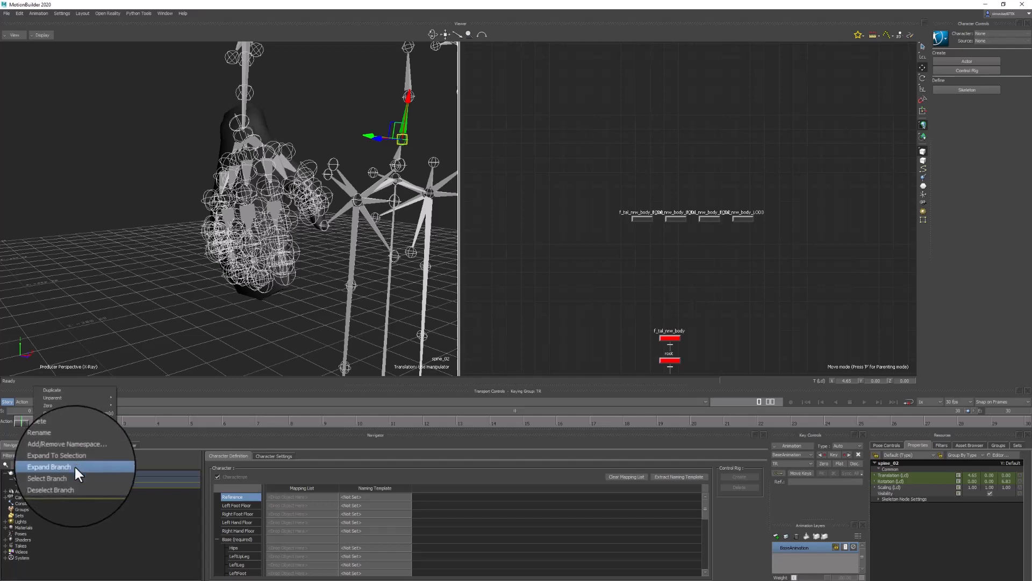
left_click_drag(613, 196, 645, 261)
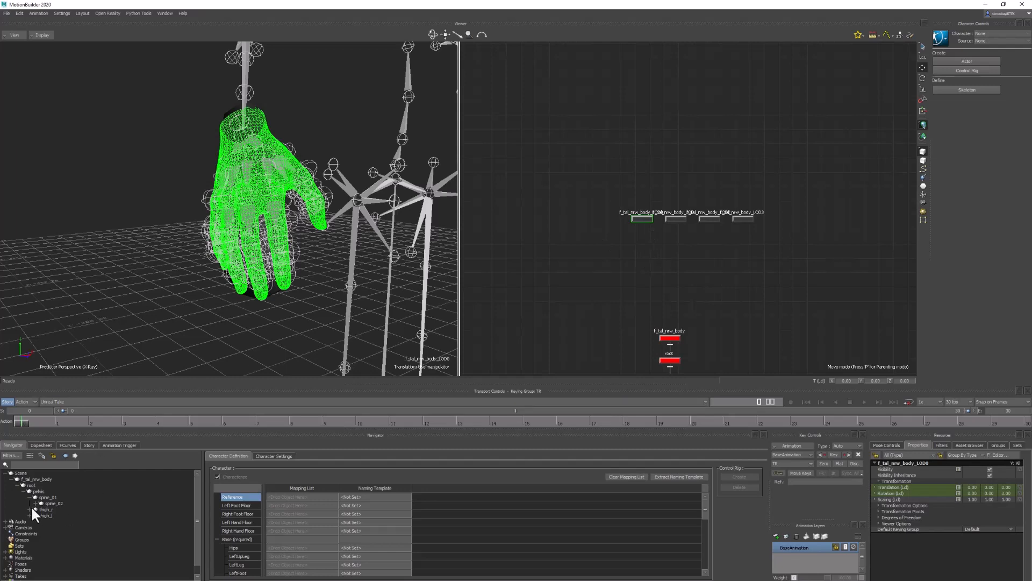
left_click(513, 266)
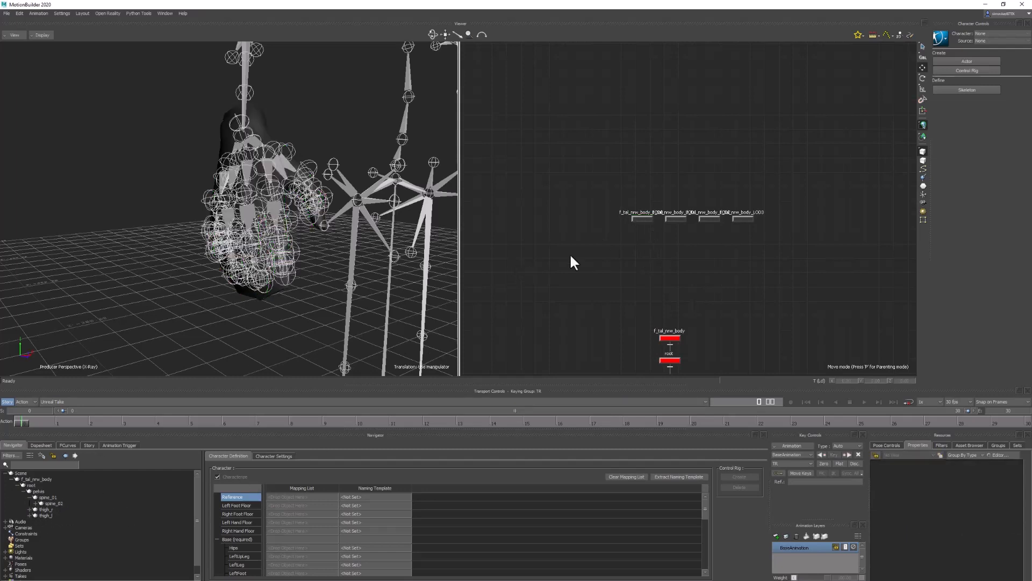
left_click(641, 219)
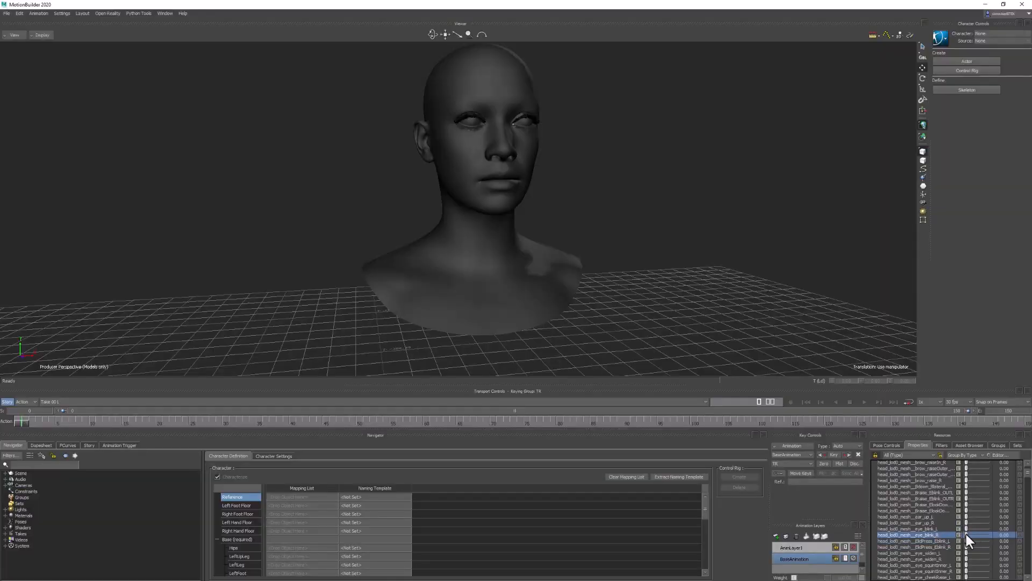
Raise the head mesh's eye_blink_R blend shape to test it on the face
left_click_drag(966, 534, 1014, 533)
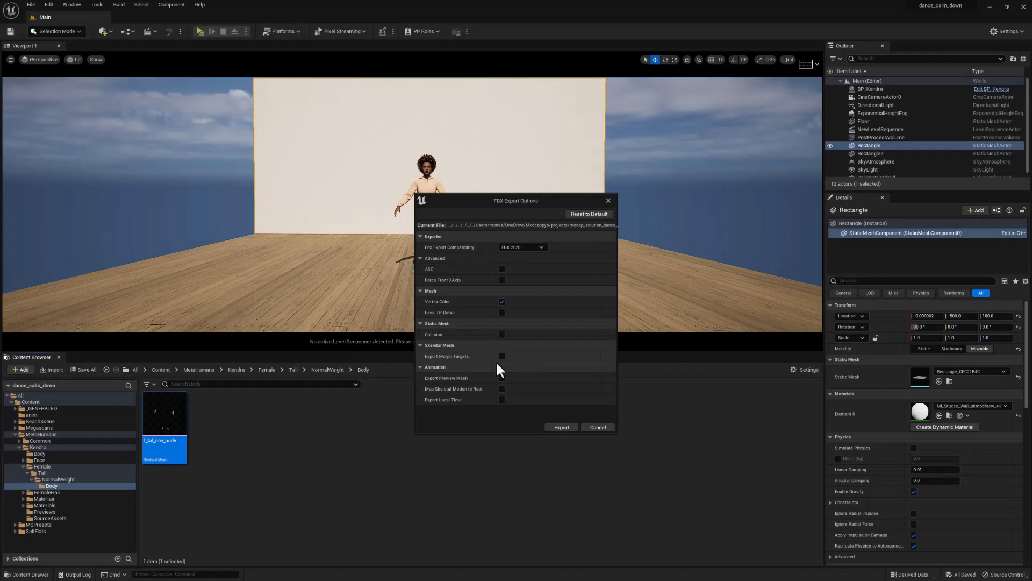
Switch back to Unreal Editor and export the body with Level of Detail, Collision and Export Morph Targets disabled
left_click(558, 430)
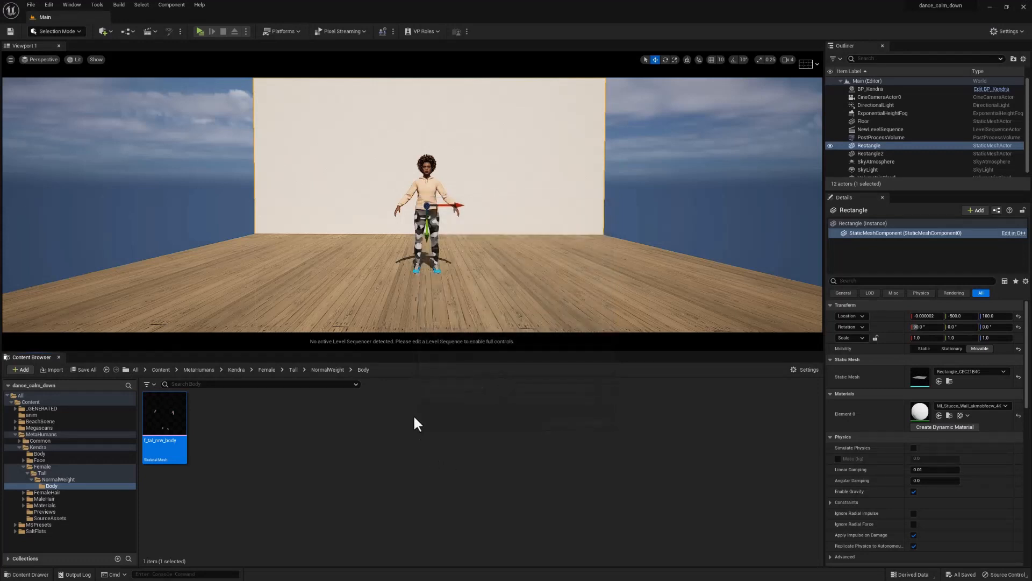
Export the Kendra_FaceMesh skeletal mesh from Kendra's Face folder to the rig folder as FBX 2020, without morph targets
left_click(40, 459)
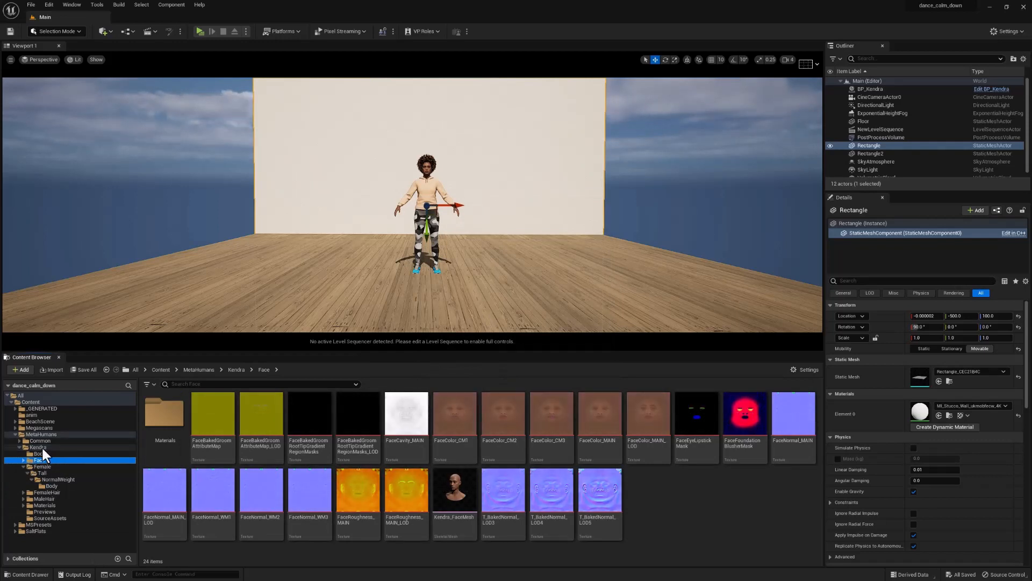
left_click(453, 488)
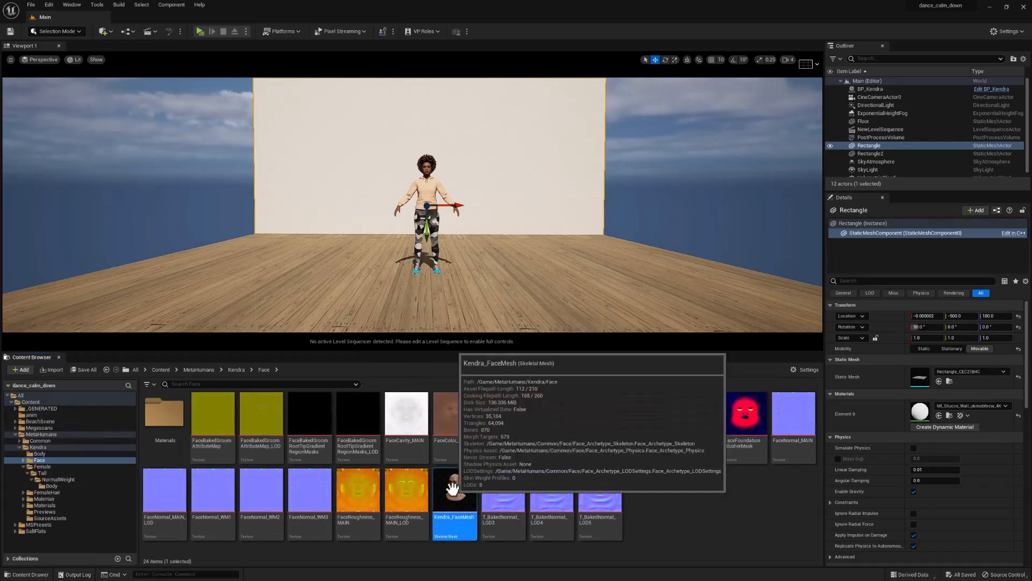
right_click(452, 488)
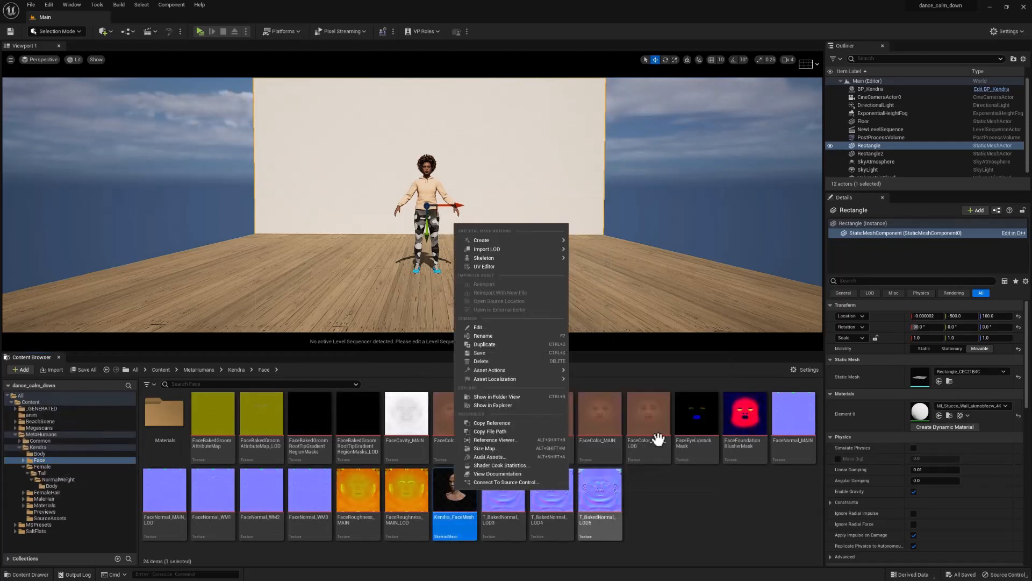
mouse_move(522, 370)
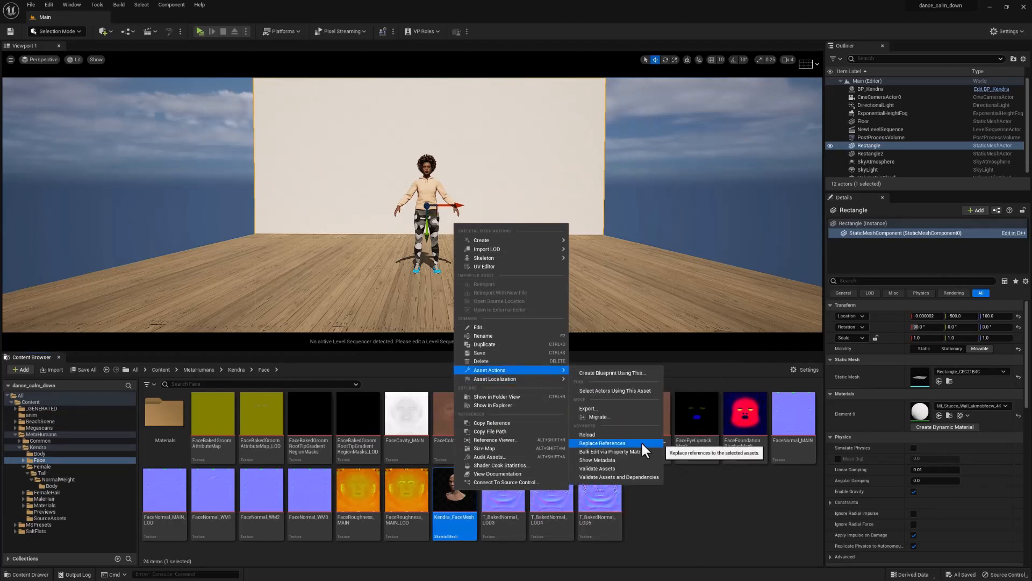
left_click(626, 411)
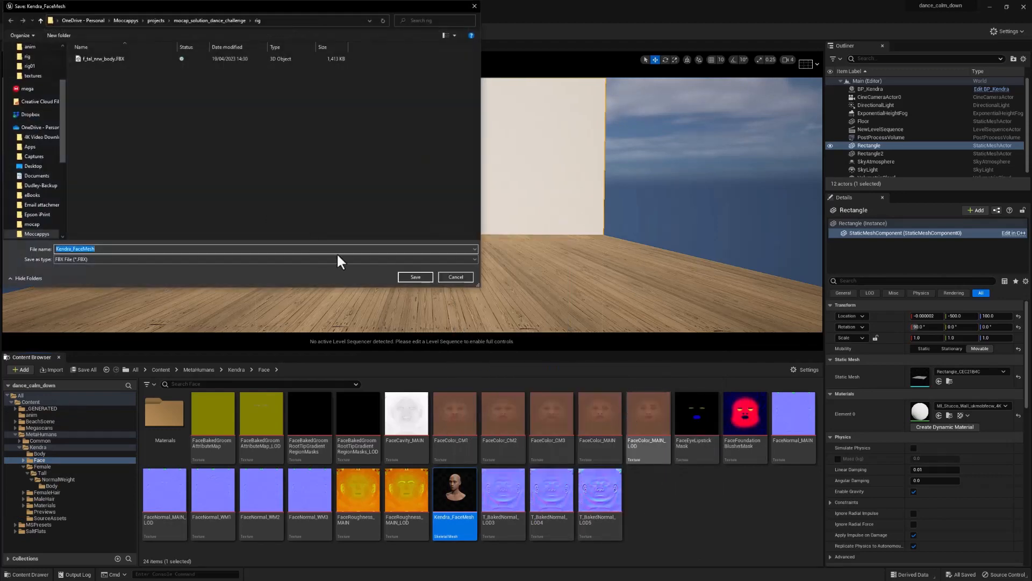
left_click(415, 277)
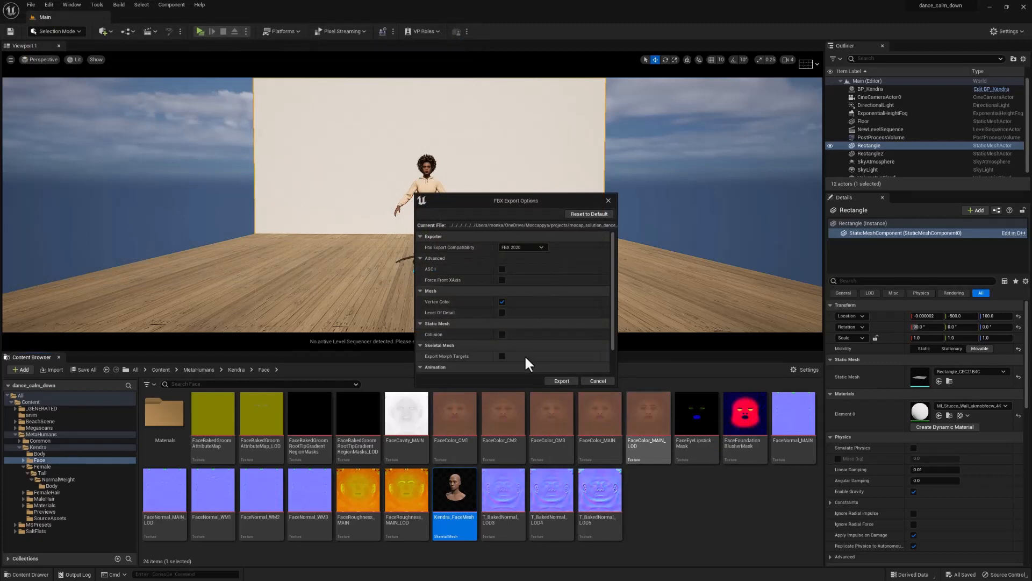
left_click(566, 381)
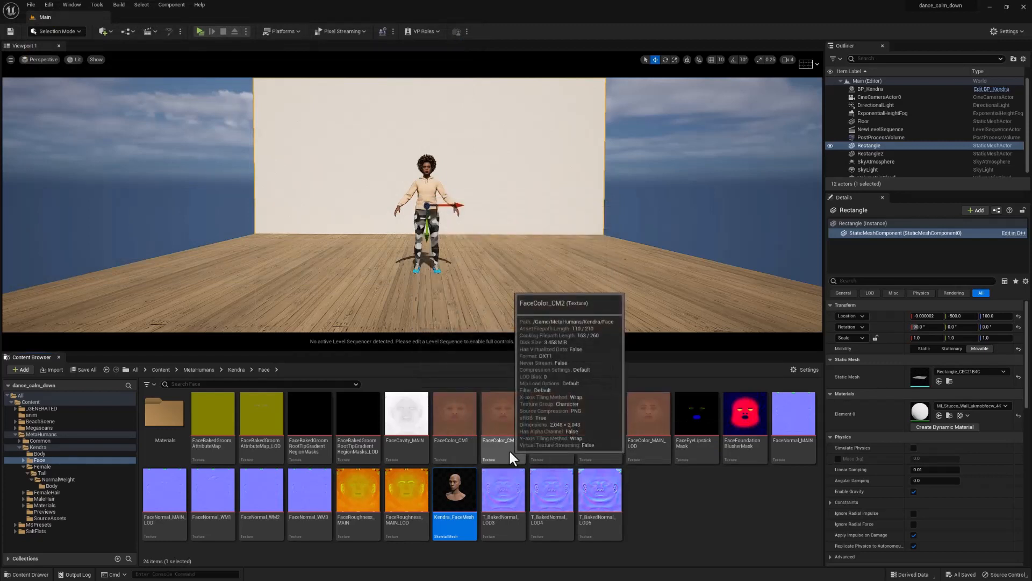
Open the Yogapants folder under MetaHumans/Common/Female/Tall/NormalWeight/Bottoms
left_click(18, 440)
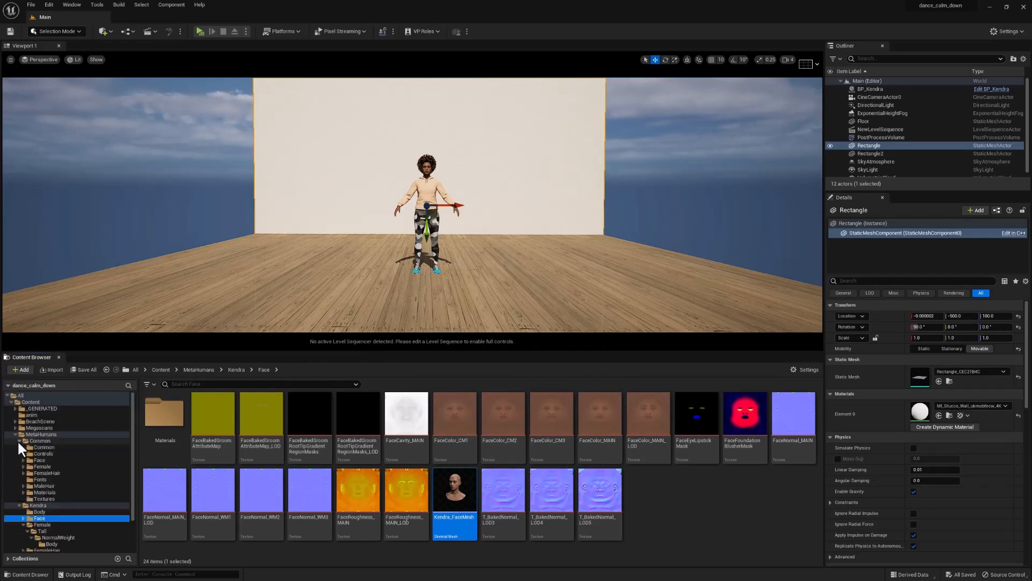
left_click(23, 466)
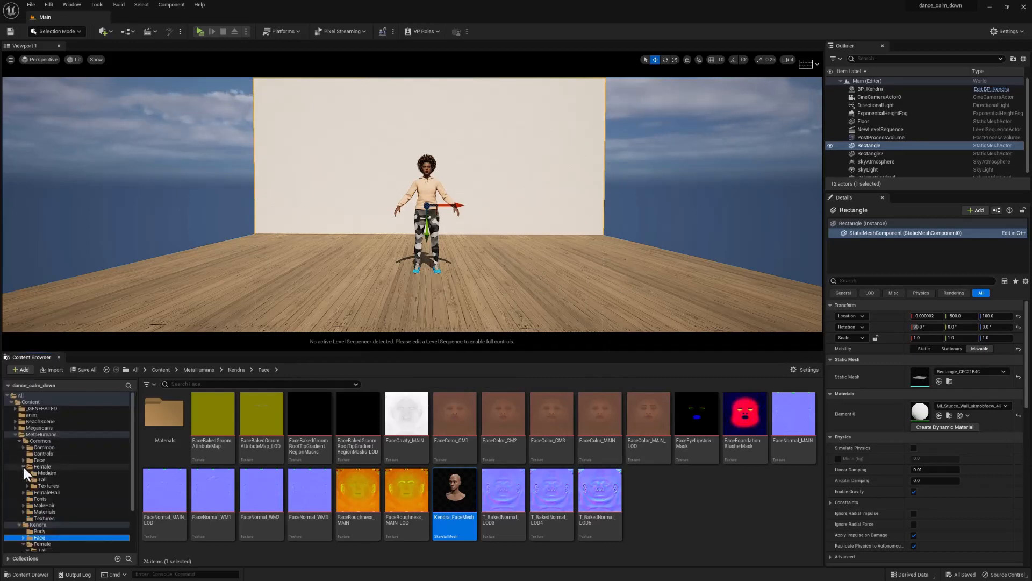
left_click(26, 478)
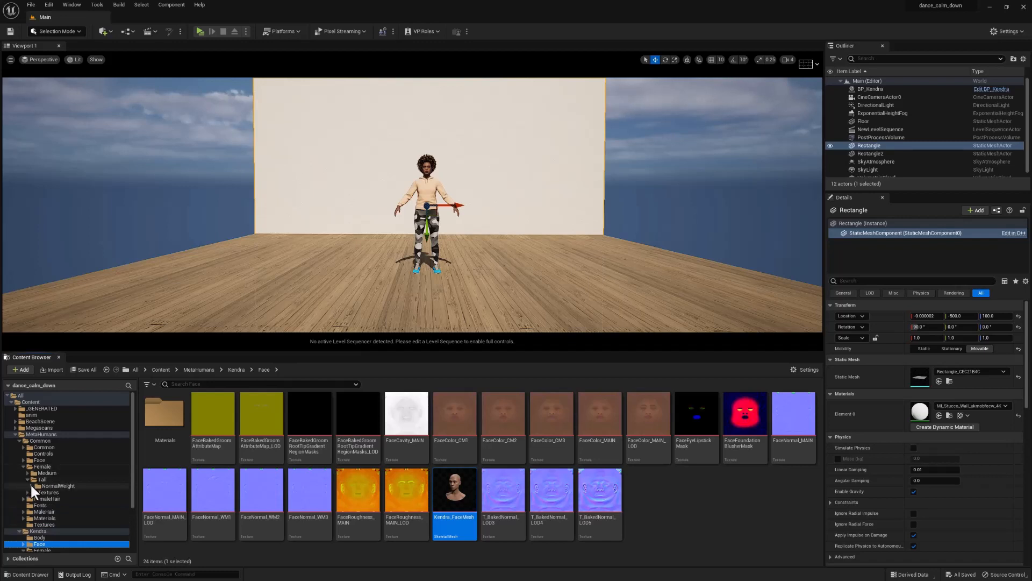
left_click(31, 485)
left_click(64, 497)
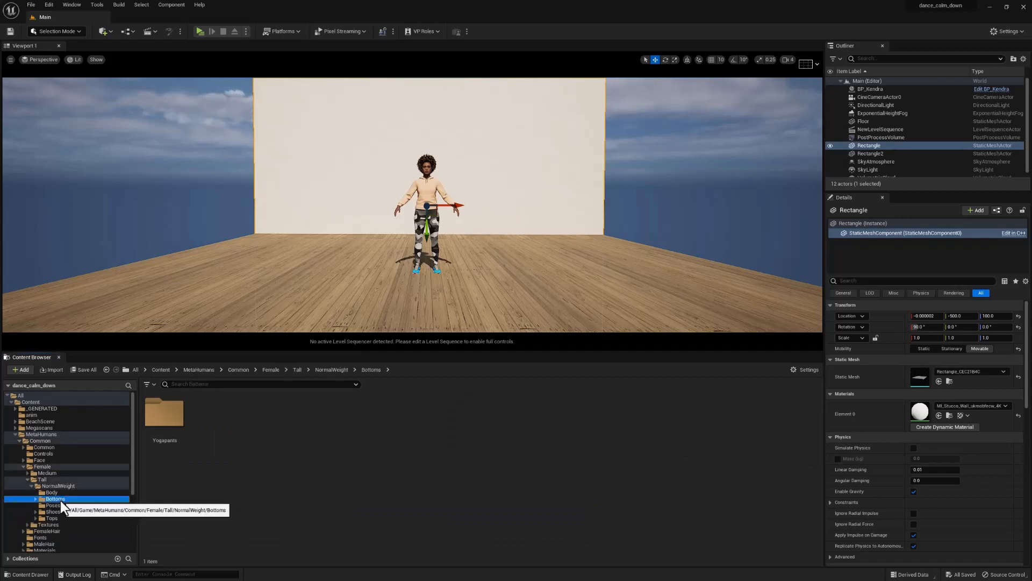
left_click(35, 498)
left_click(69, 505)
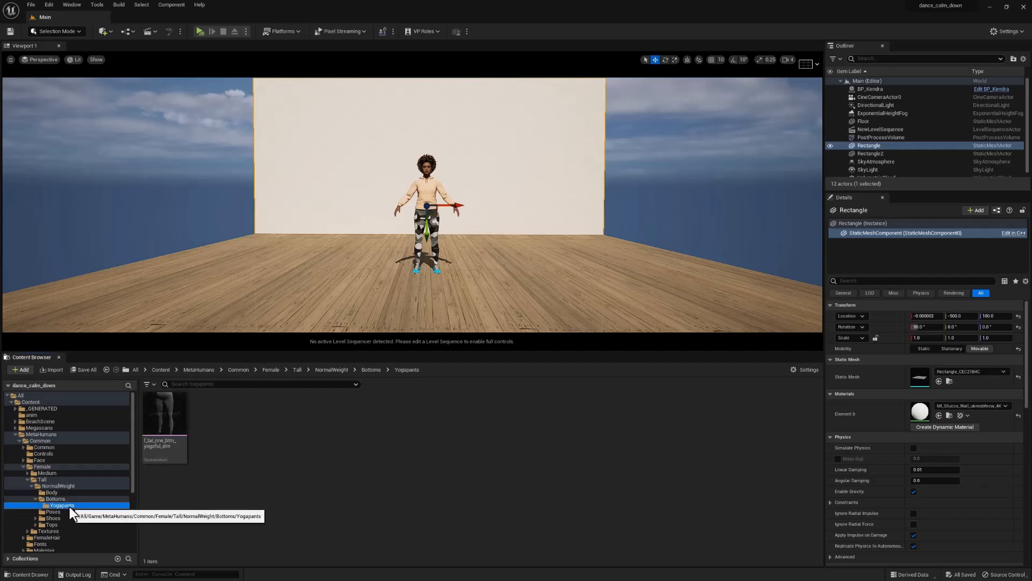
Export the f_tal_nrw_btm_yogaful_slm skeletal mesh to the rig folder as an FBX file
left_click(161, 407)
right_click(163, 407)
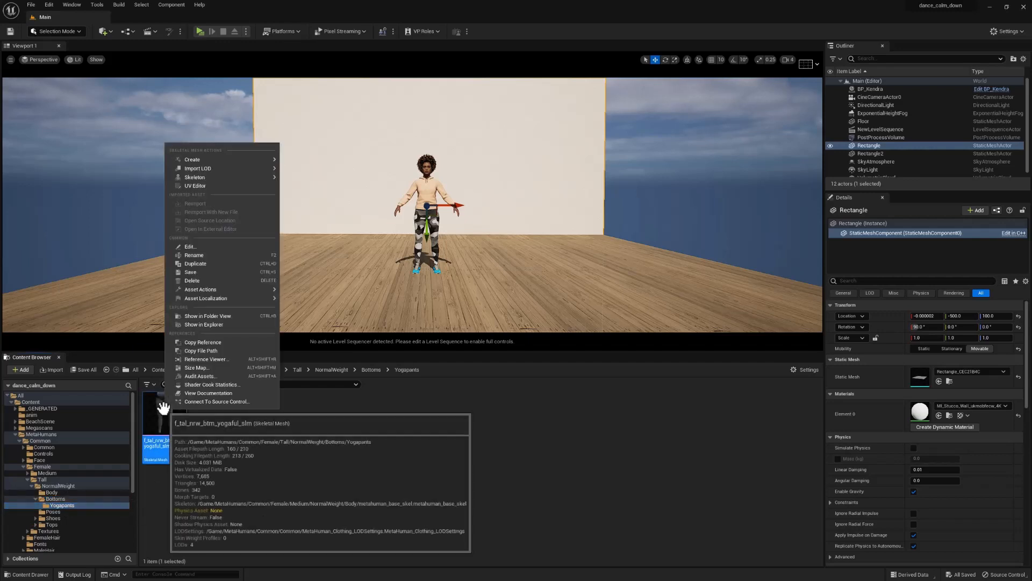
mouse_move(249, 290)
left_click(338, 325)
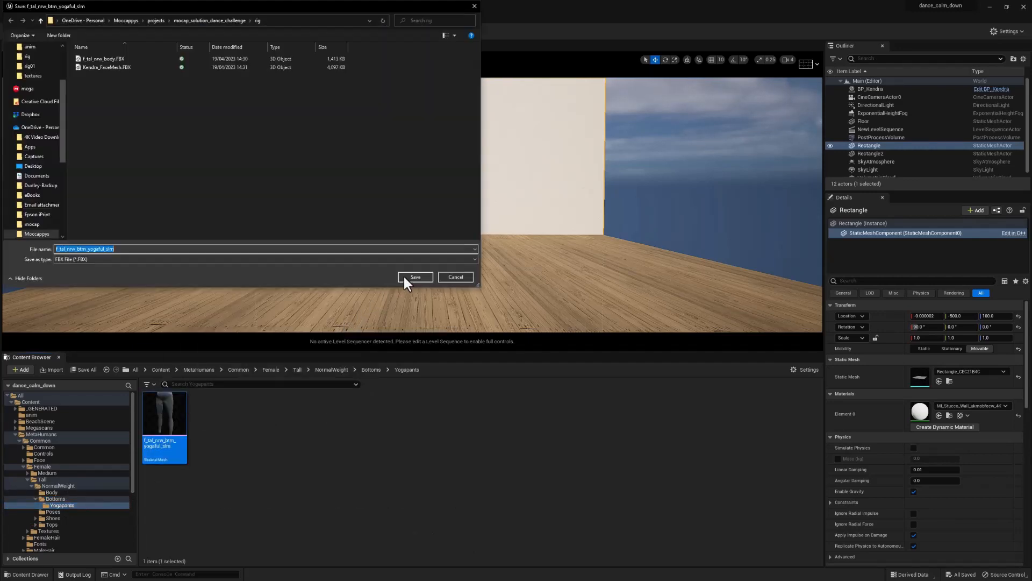
left_click(415, 277)
left_click(546, 378)
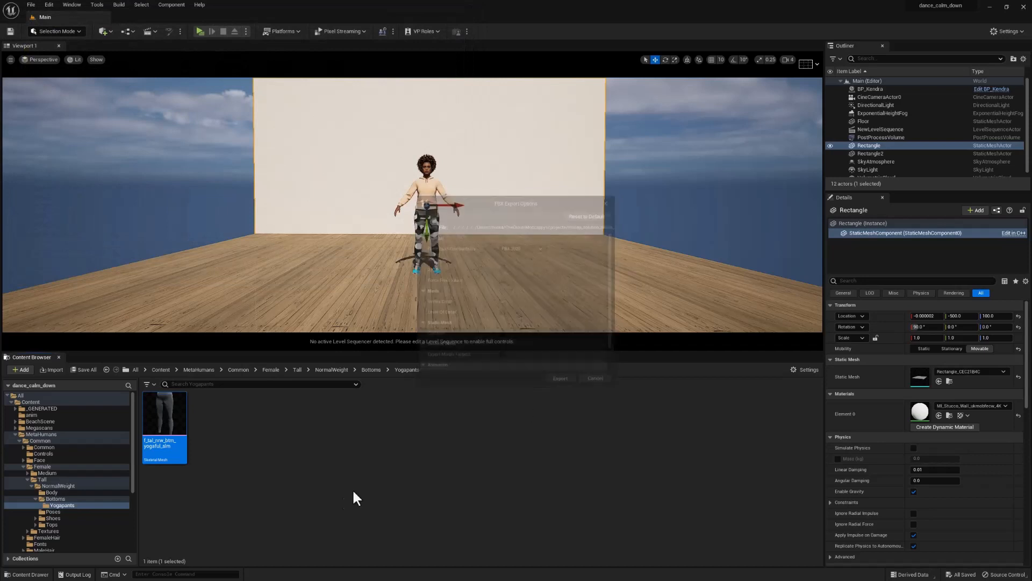
Export the f_tal_nrw_shs_runningshoes skeletal mesh from Shoes/RunningShoes as an FBX 2020 file
left_click(34, 518)
left_click(67, 524)
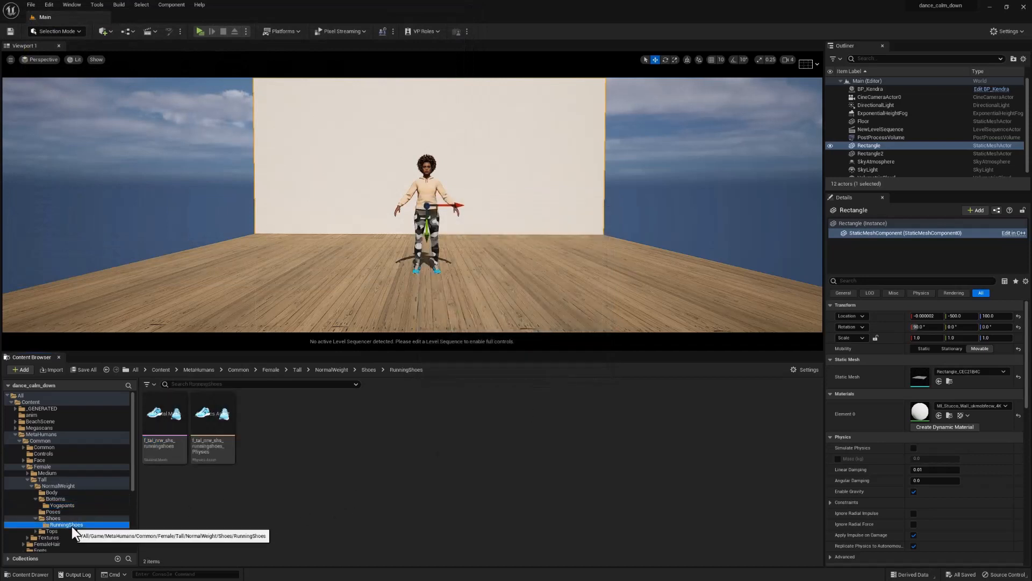
left_click(161, 414)
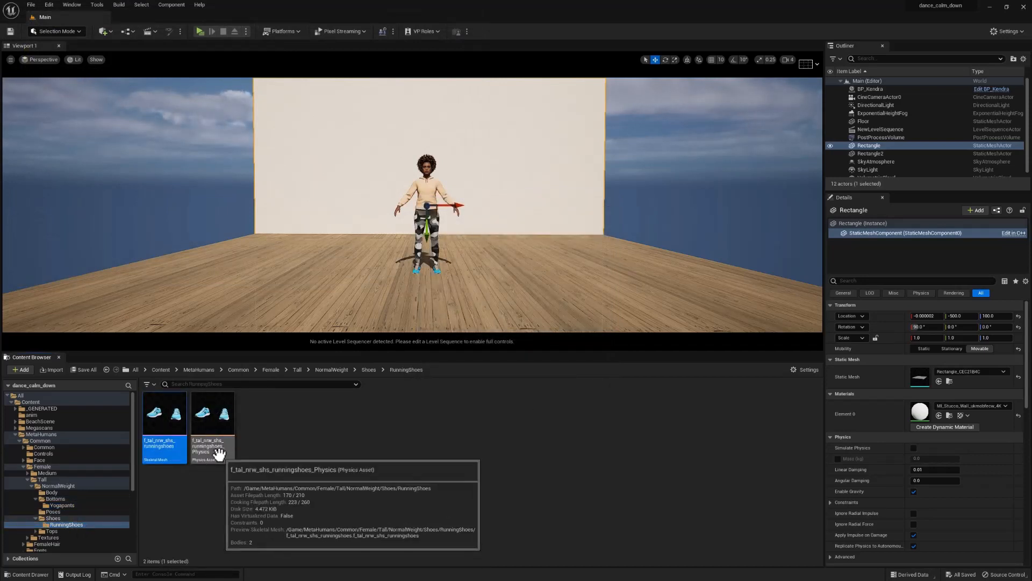
right_click(168, 418)
mouse_move(221, 297)
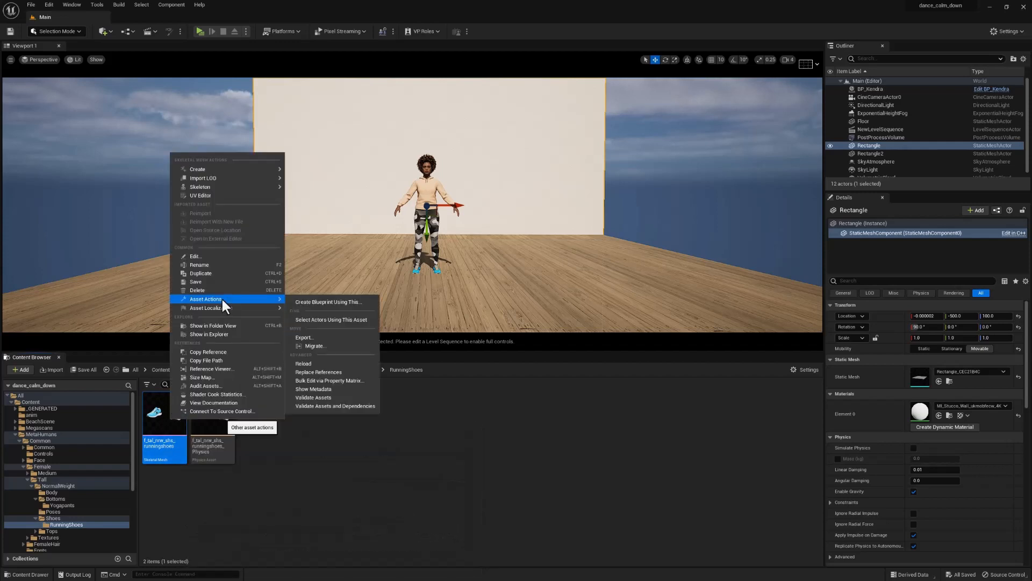
left_click(363, 336)
left_click(411, 278)
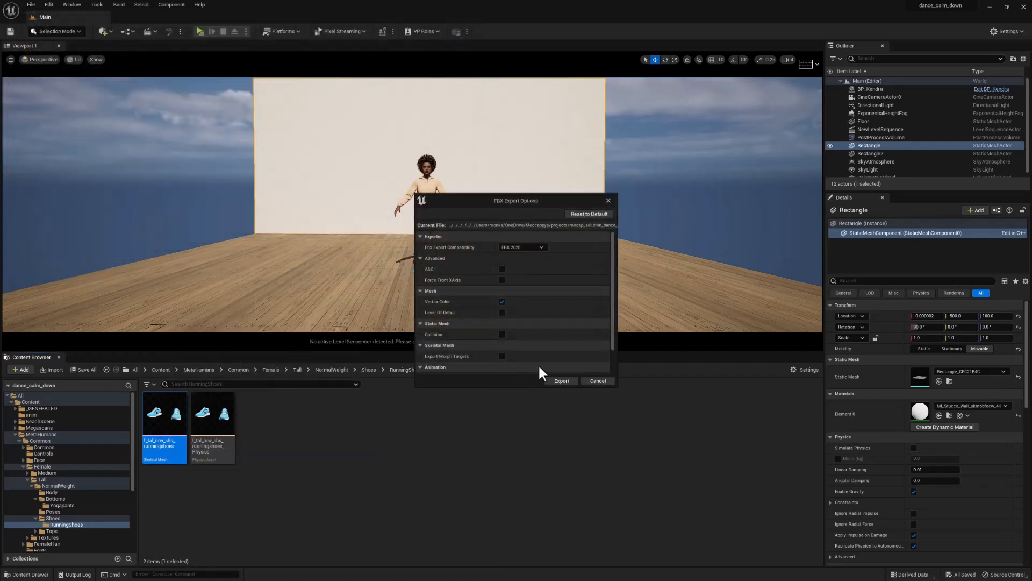
Open the Meshes folder under NormalWeight/Tops/Hoodie
left_click(35, 530)
scroll(90, 523, "down", 4)
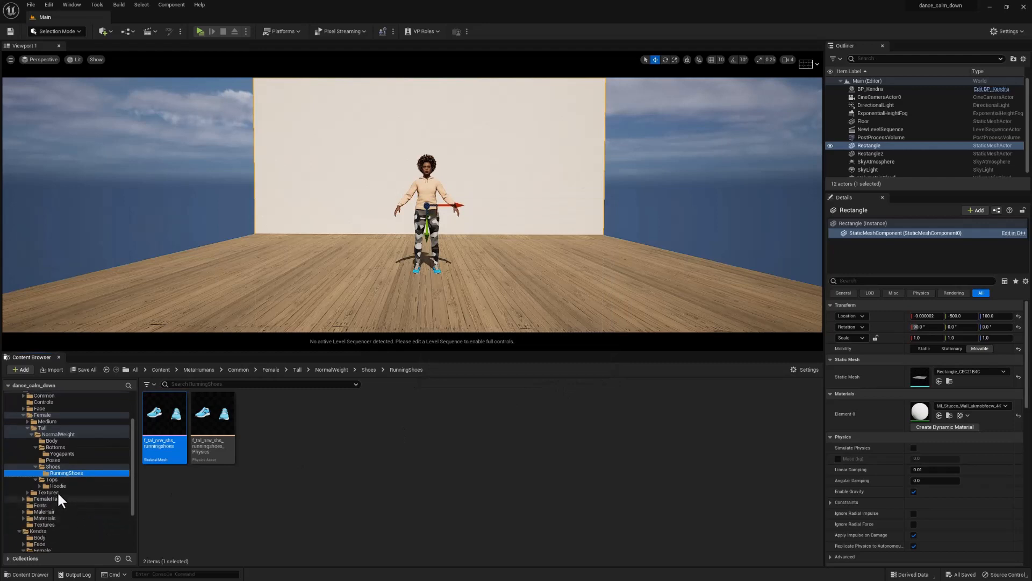
left_click(57, 486)
left_click(38, 484)
left_click(62, 492)
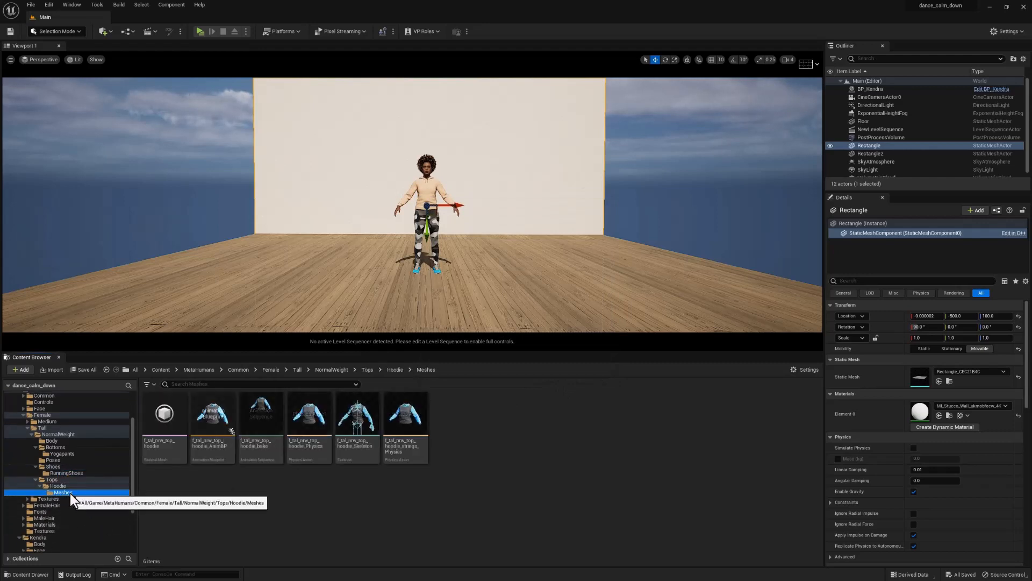
Export the f_tal_nrw_top_hoodie skeletal mesh as FBX 2020 with Level of Detail, Collision and Export Morph Targets disabled
left_click(173, 450)
right_click(171, 427)
mouse_move(221, 298)
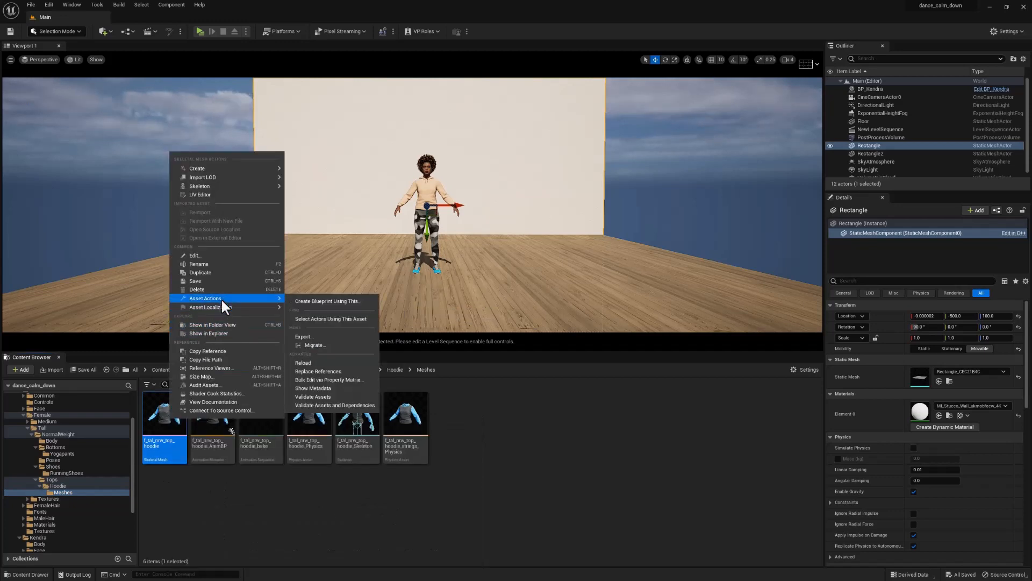
left_click(371, 337)
left_click(415, 277)
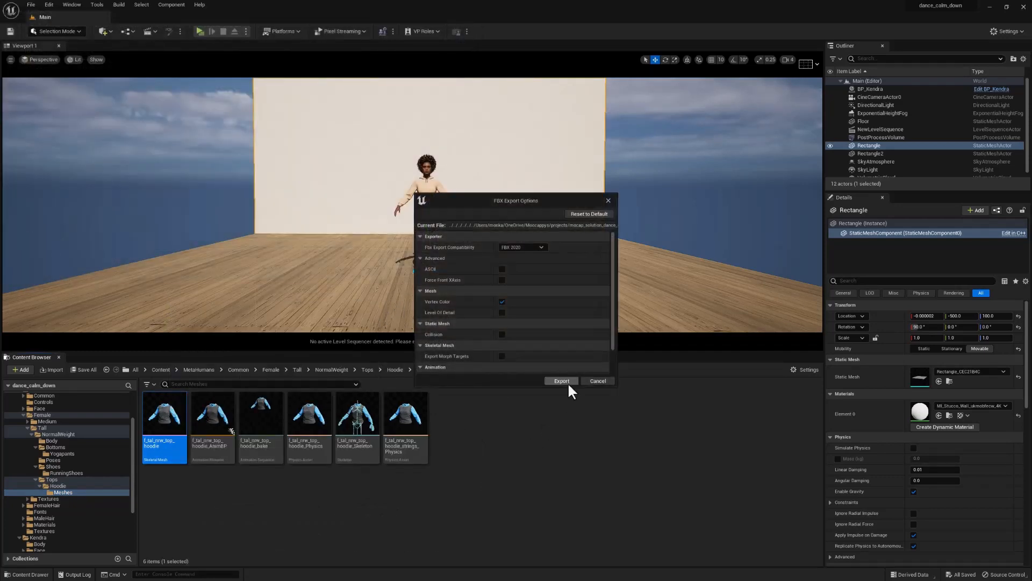
left_click(564, 382)
Export the BodyBaseColor texture from Kendra's Body folder to the textures folder as a PNG
left_click_drag(131, 422, 132, 497)
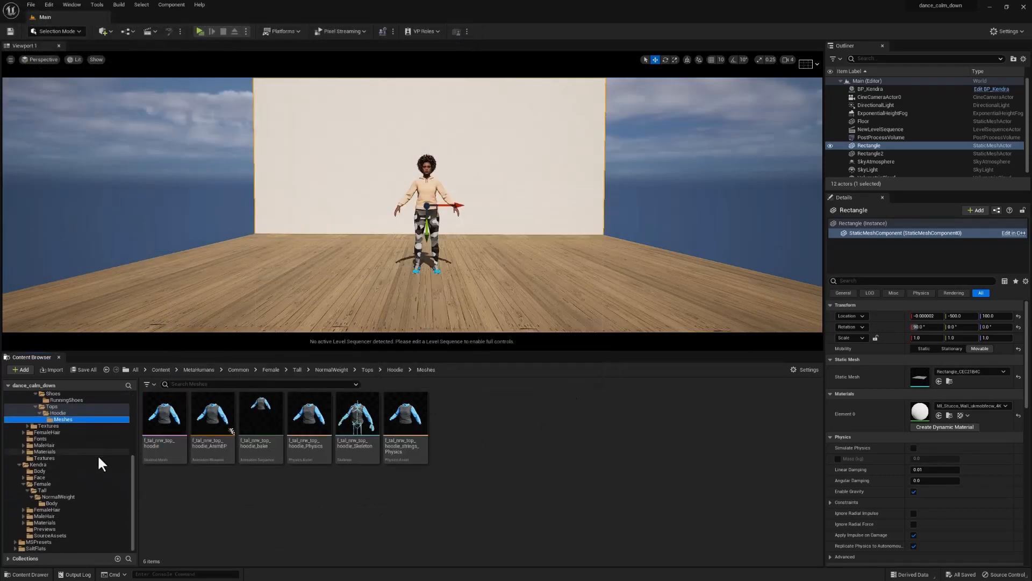
left_click(51, 470)
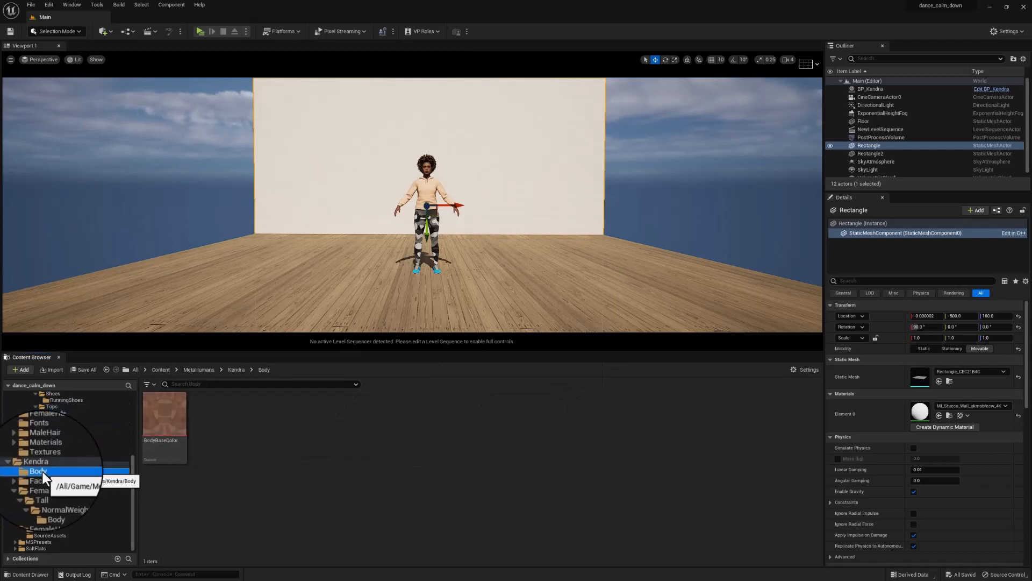
left_click(159, 415)
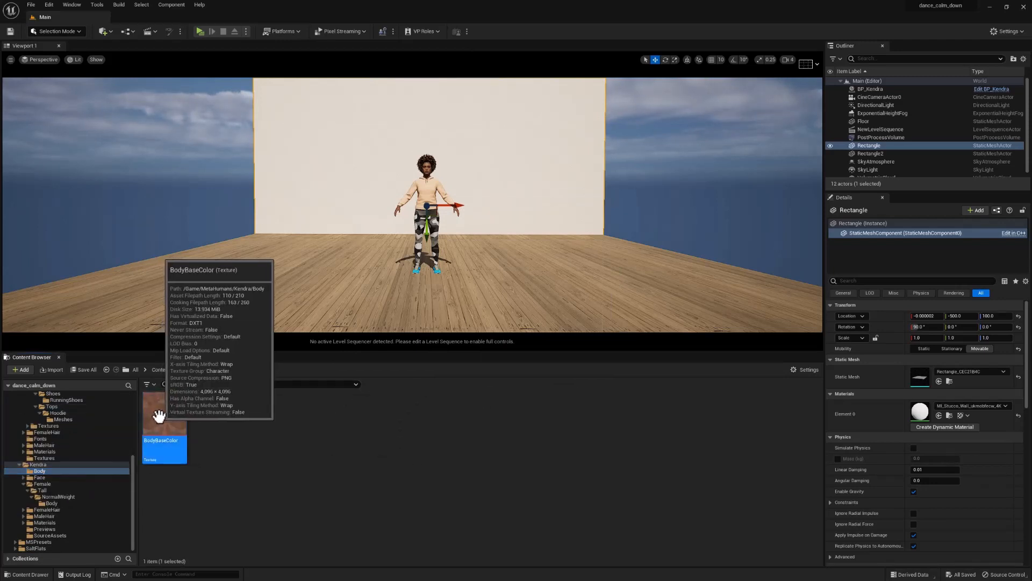
right_click(159, 415)
mouse_move(231, 304)
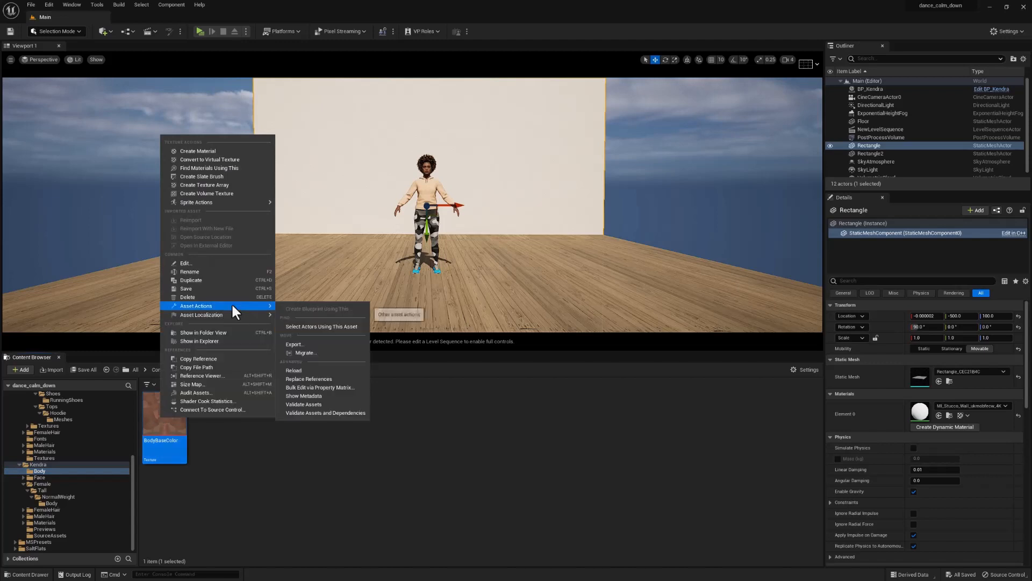
left_click(322, 344)
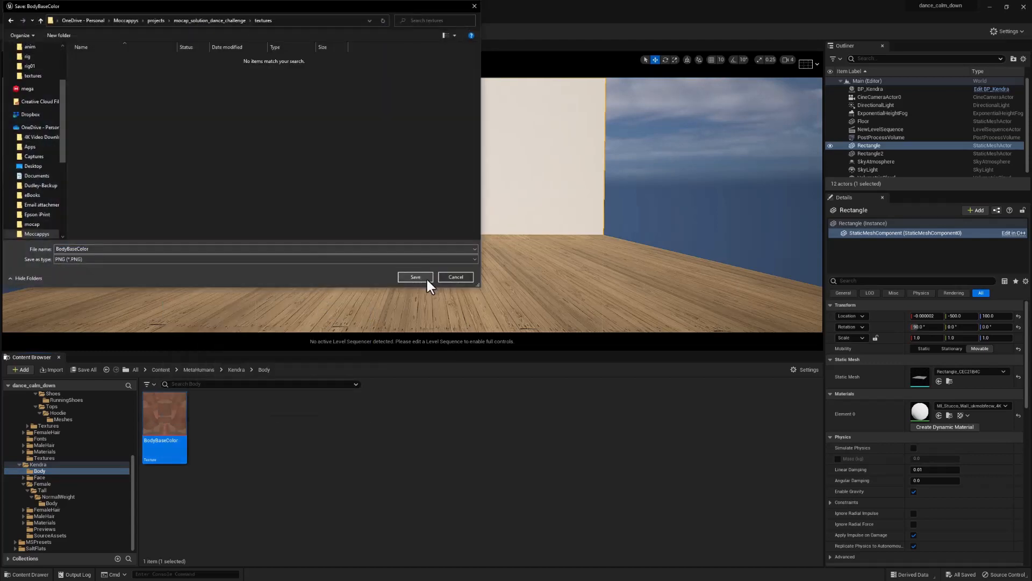
left_click(415, 277)
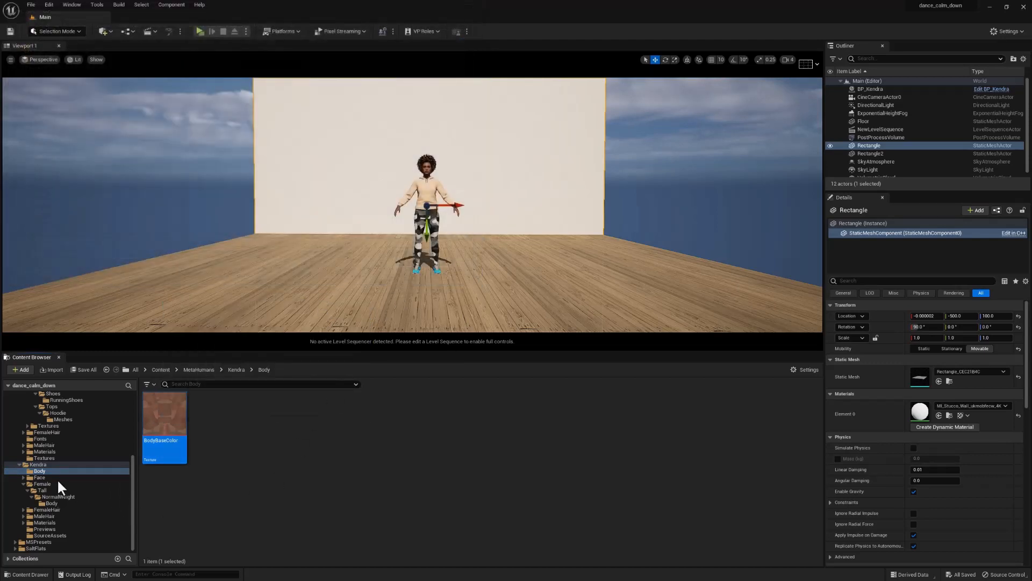
Export the FaceColor_MAIN_LOD texture from Kendra's Face folder
left_click(53, 478)
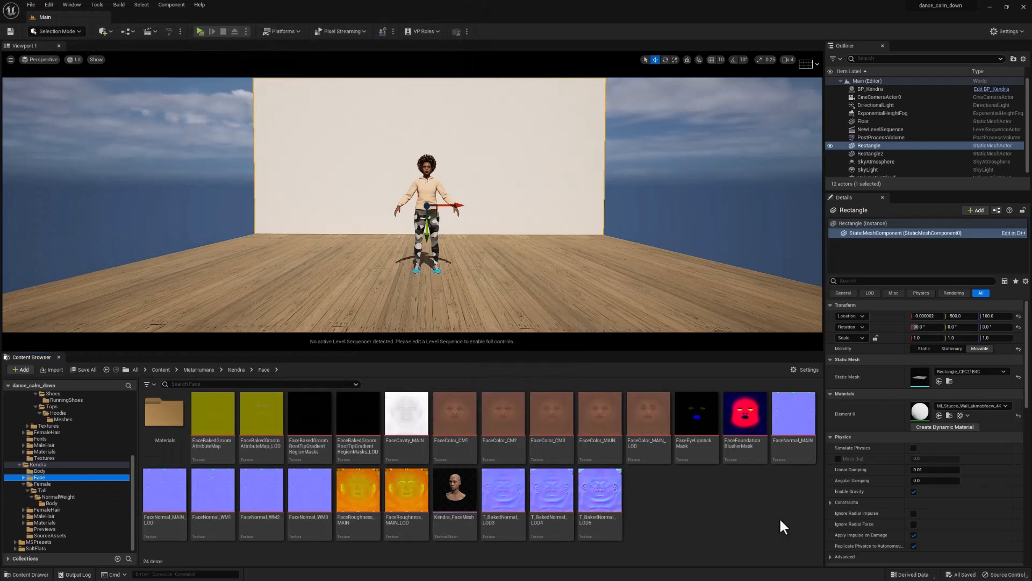
right_click(652, 420)
mouse_move(713, 308)
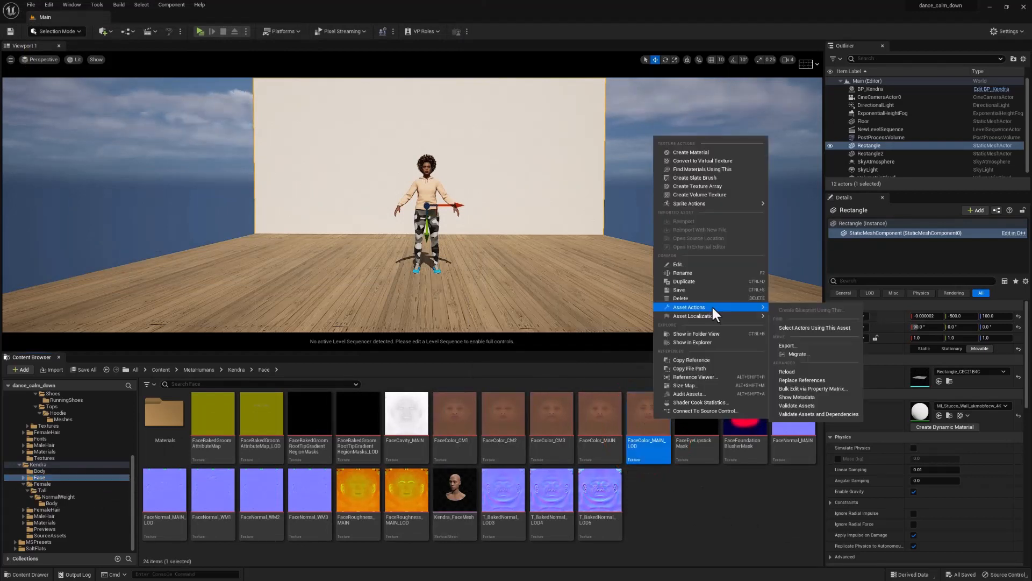
left_click(834, 345)
left_click(415, 277)
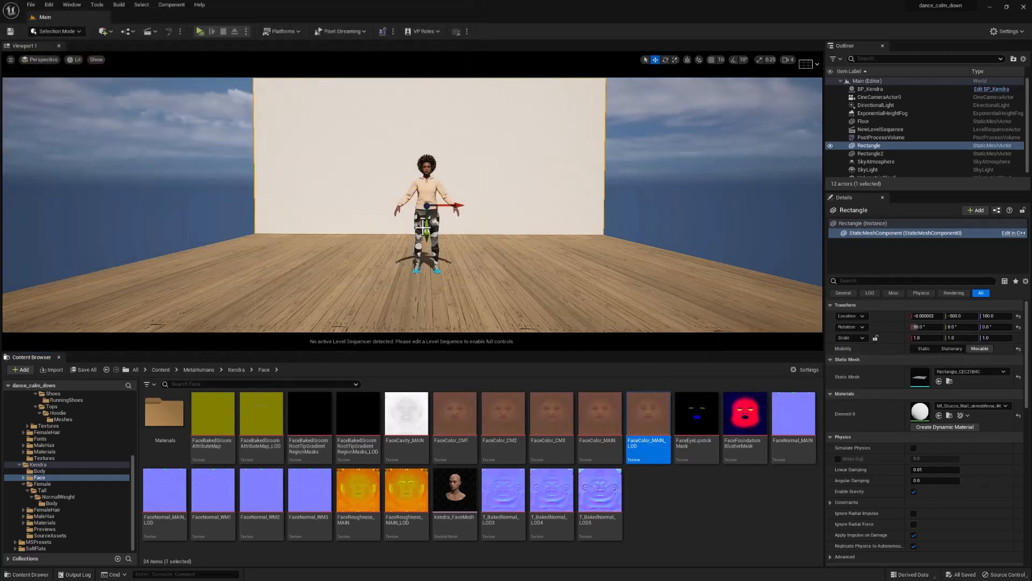
Look through the hoodie's Meshes folder and the Textures folder under Common/Female
scroll(88, 452, "up", 3)
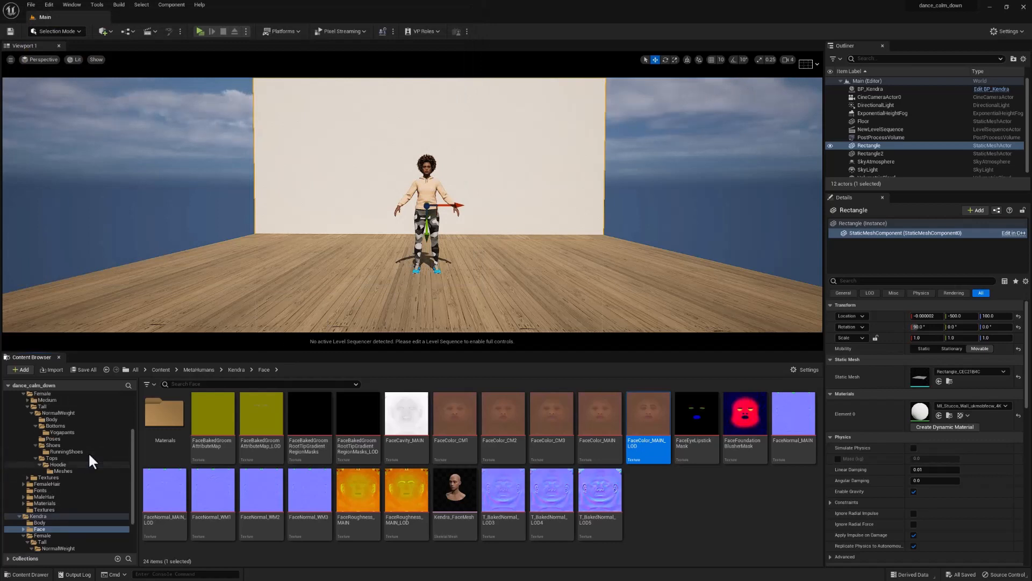
left_click(65, 463)
left_click(67, 472)
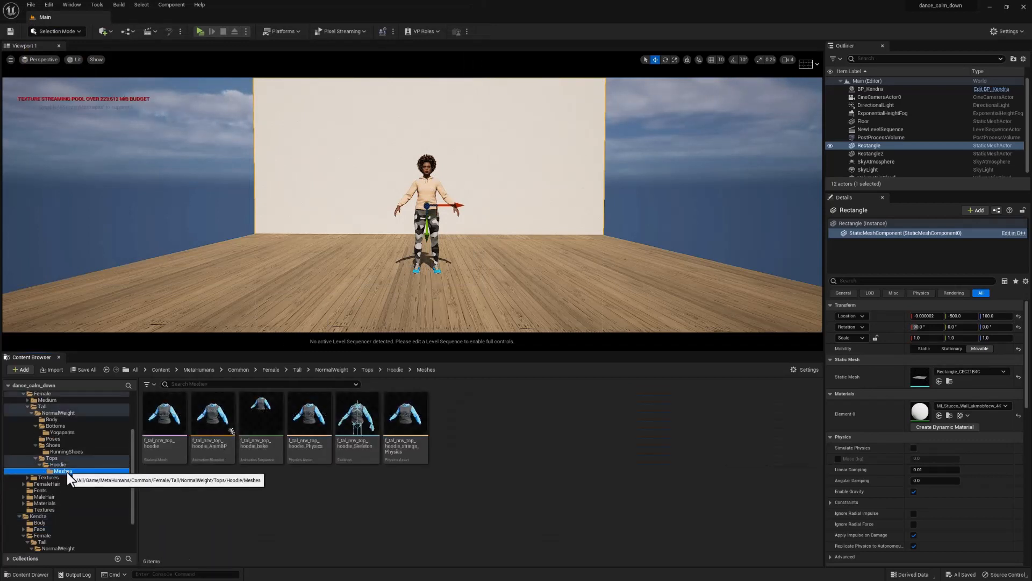
left_click(49, 478)
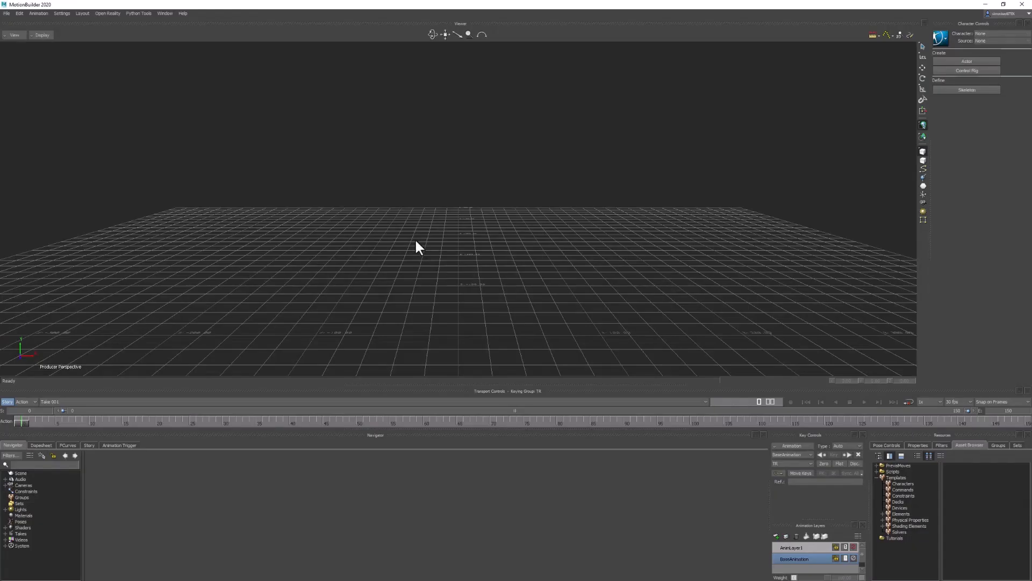
In MotionBuilder, open Kendra_FaceMesh.FBX with all elements loaded and all animation, settings and takes discarded
left_click(7, 13)
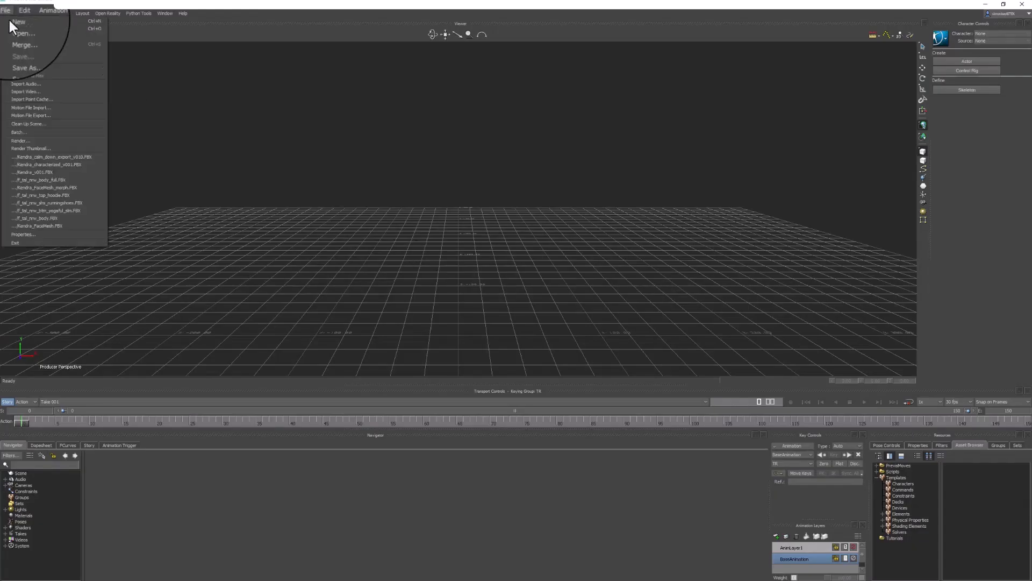
left_click(18, 28)
double_click(494, 273)
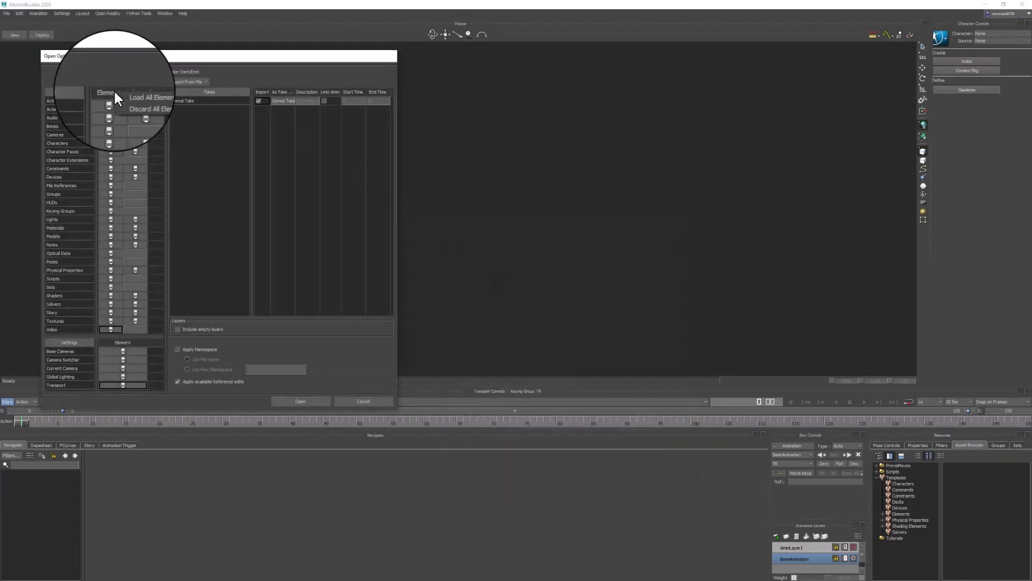
left_click(141, 92)
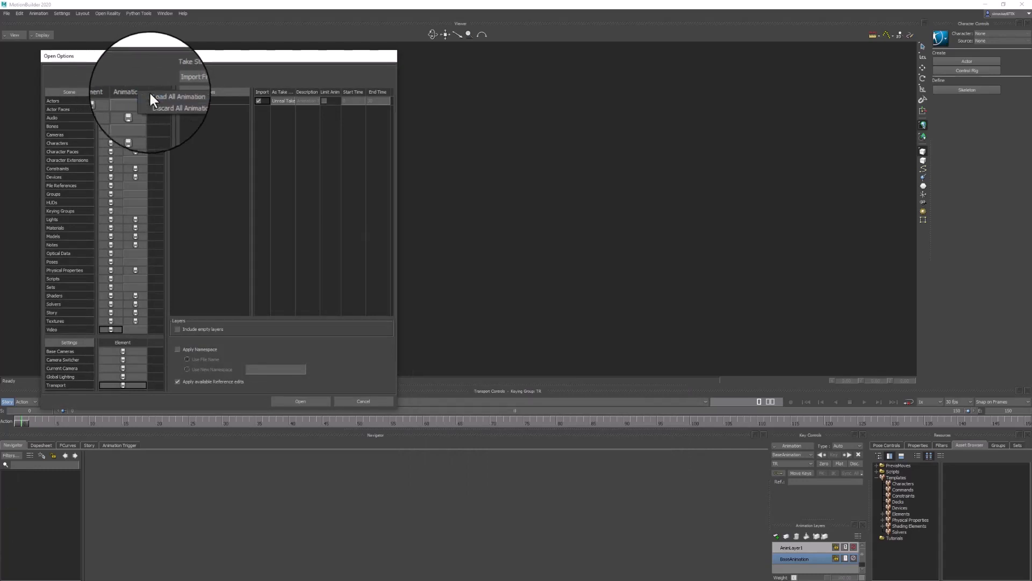
left_click(128, 341)
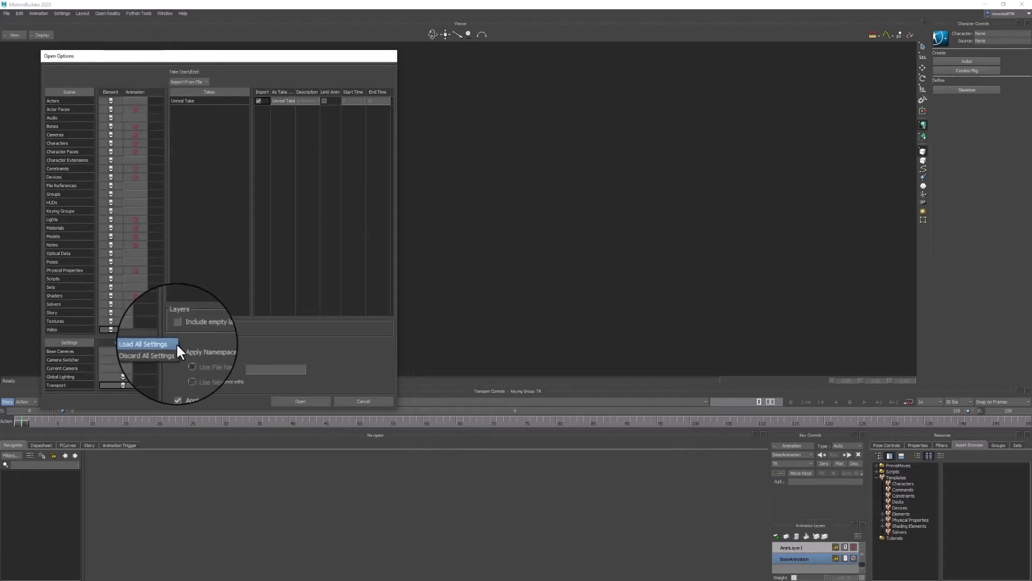
left_click(260, 93)
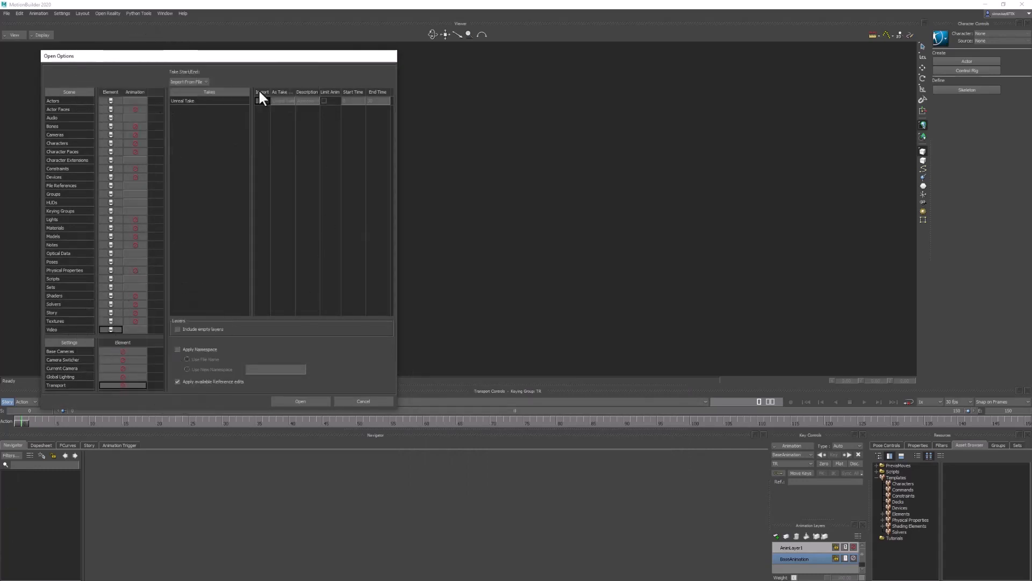
left_click(299, 402)
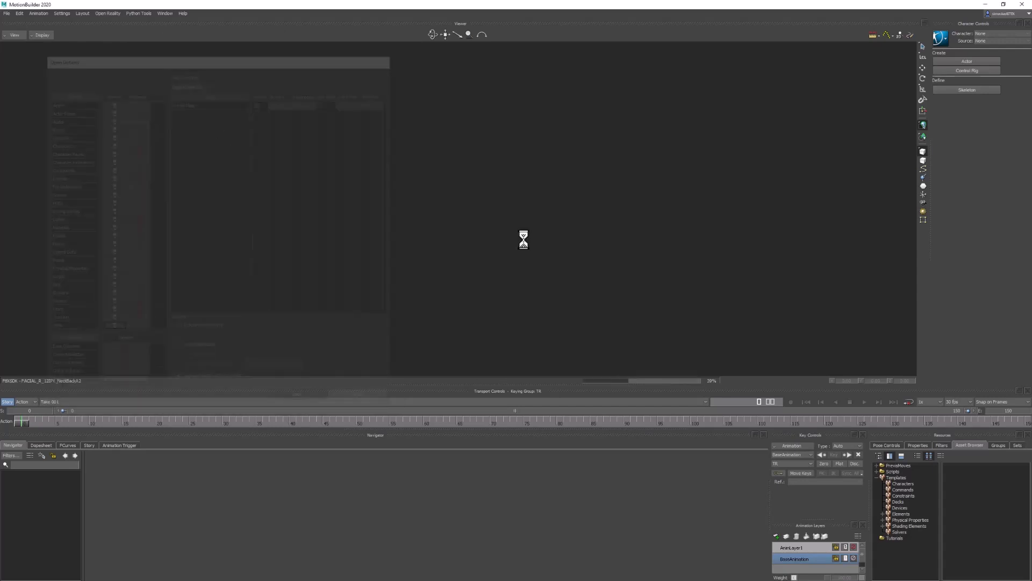
Show models only, select Kendra_FaceMesh in the scene hierarchy and examine its translation and rotation
key("ctrl+a")
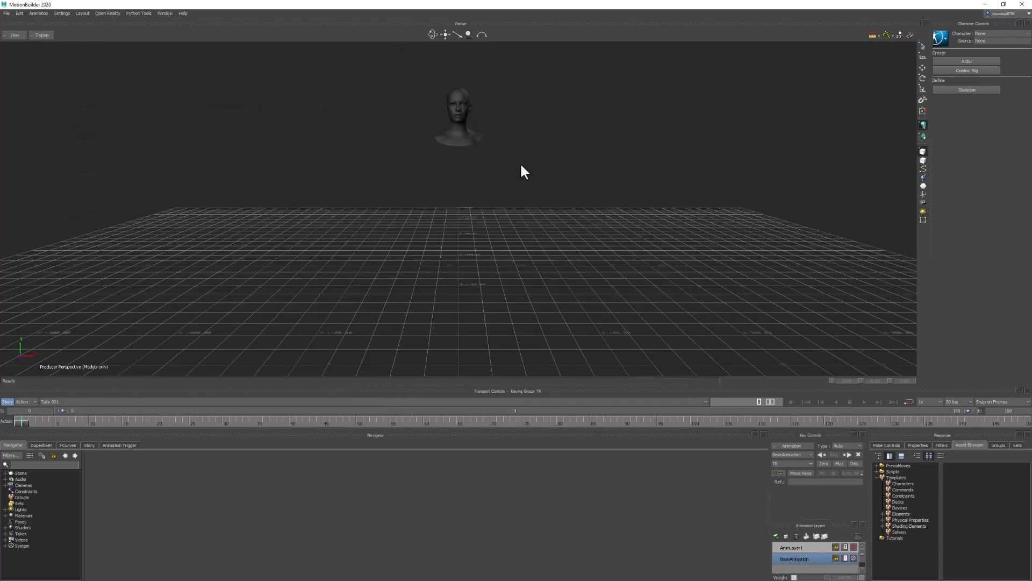
left_click_drag(478, 175, 509, 186, "ctrl+shift")
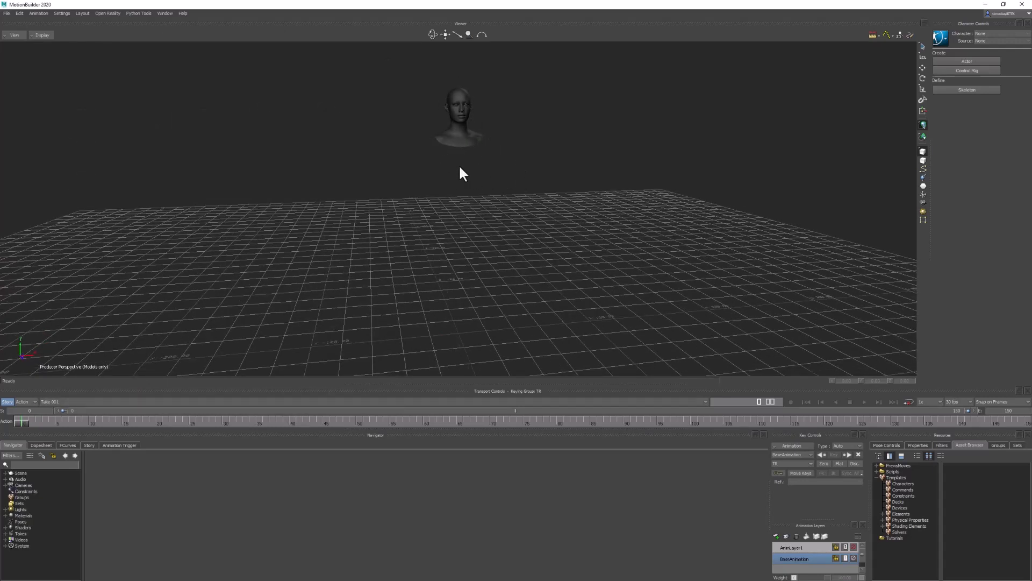
left_click(5, 473)
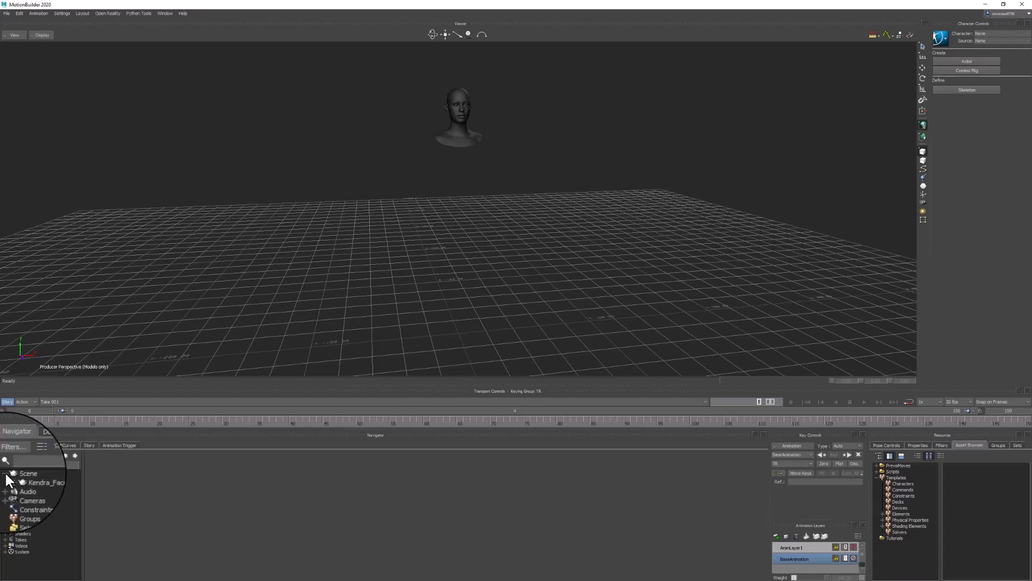
left_click(40, 479)
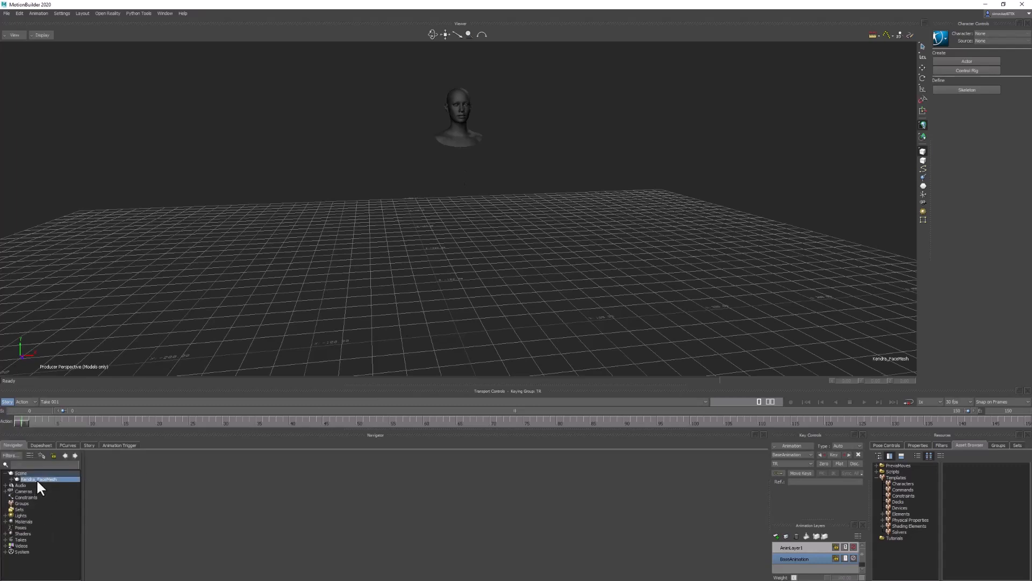
key("t")
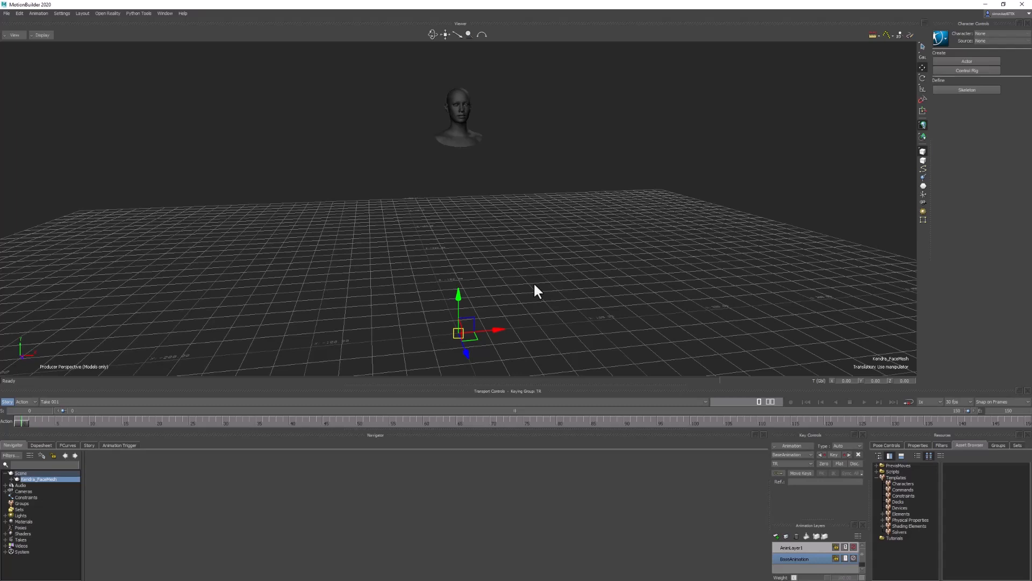
key("r")
left_click_drag(543, 276, 499, 304, "ctrl+shift")
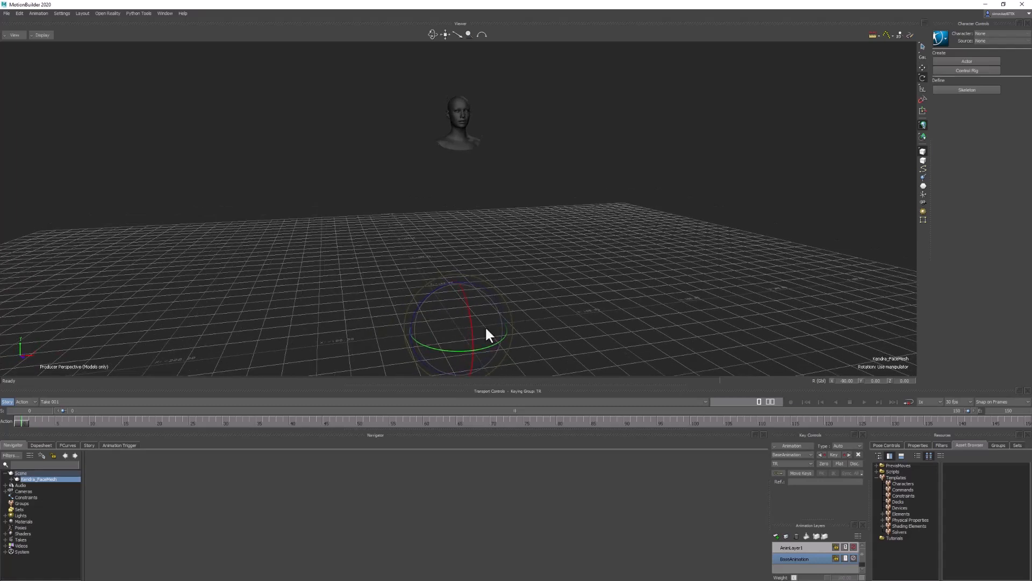
left_click_drag(577, 268, 585, 253, "ctrl+shift")
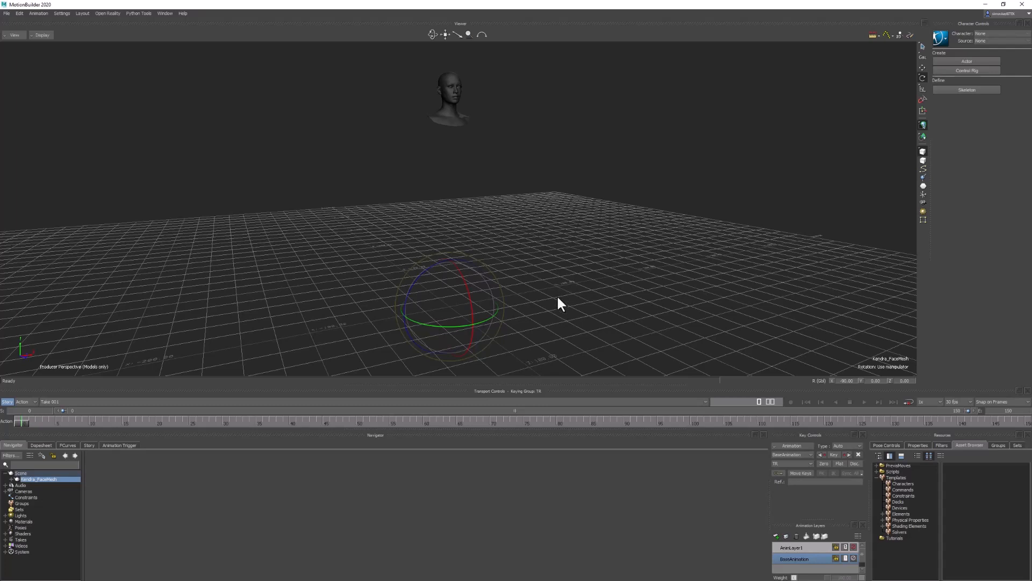
Try setting the X rotation of Kendra_FaceMesh to 0 and undo the change
double_click(848, 379)
type("0")
key("Return")
left_click_drag(841, 286, 546, 277, "ctrl+shift")
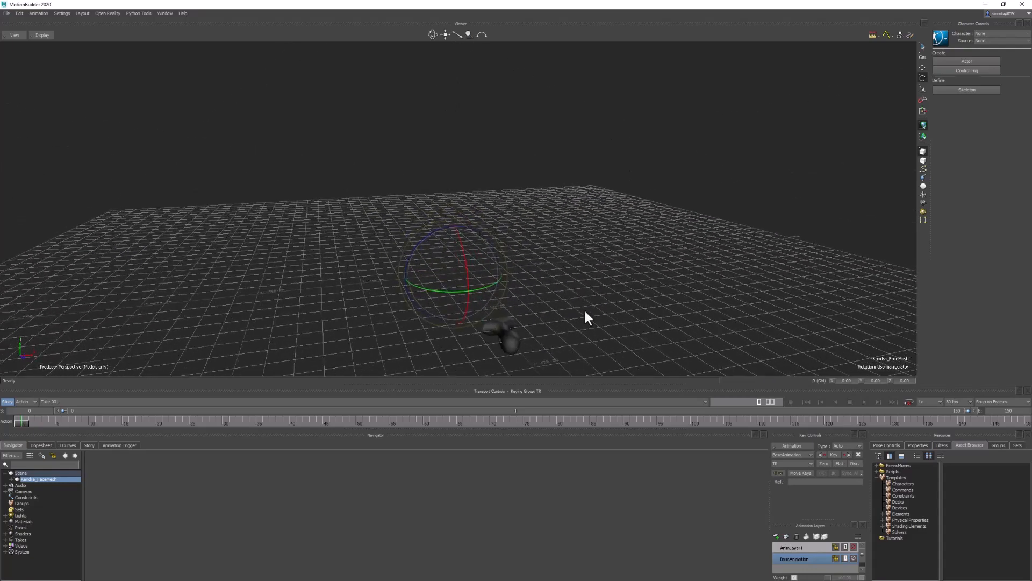
key("ctrl+z")
key("ctrl+z")
left_click_drag(576, 309, 539, 264, "ctrl+shift")
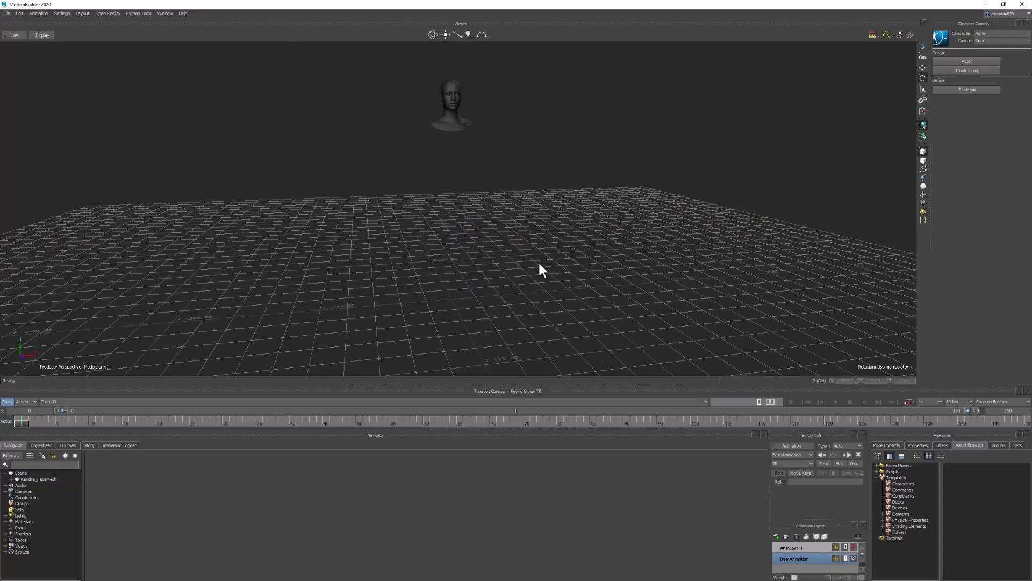
Expand the Kendra_FaceMesh hierarchy through root and pelvis, with the viewer in X-Ray display
left_click(11, 479)
left_click(34, 485)
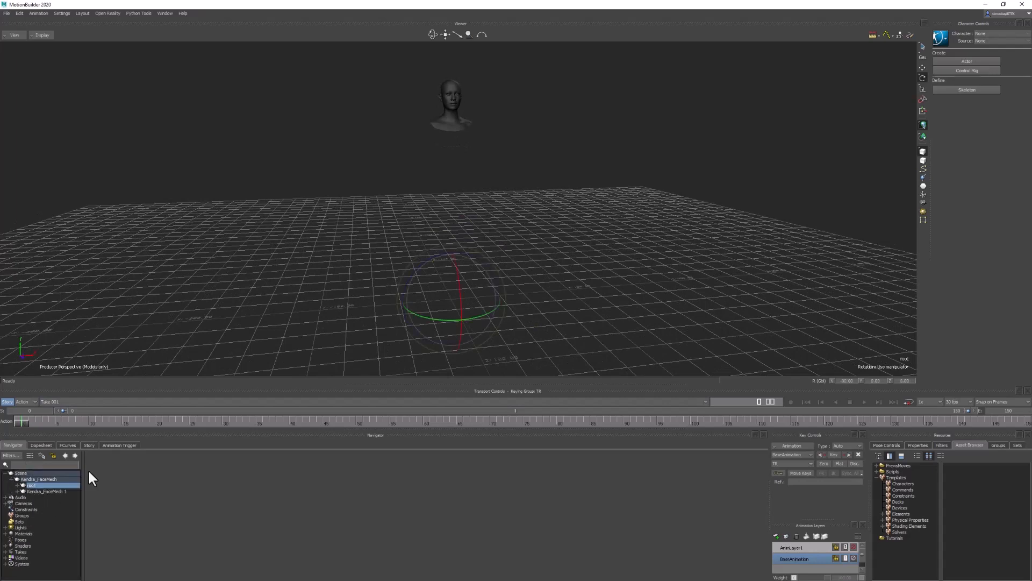
key("ctrl+a")
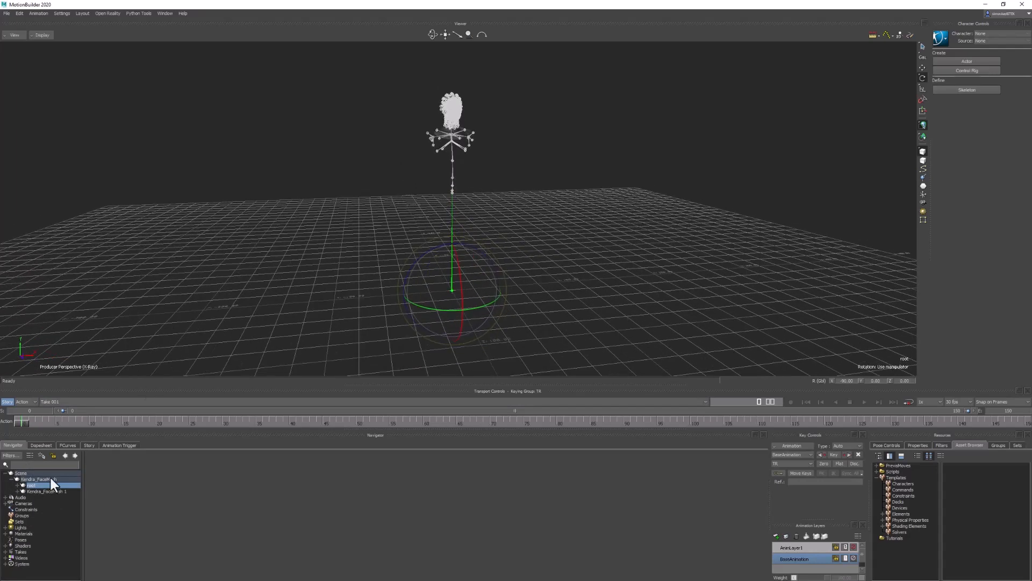
left_click(18, 484)
left_click(28, 490)
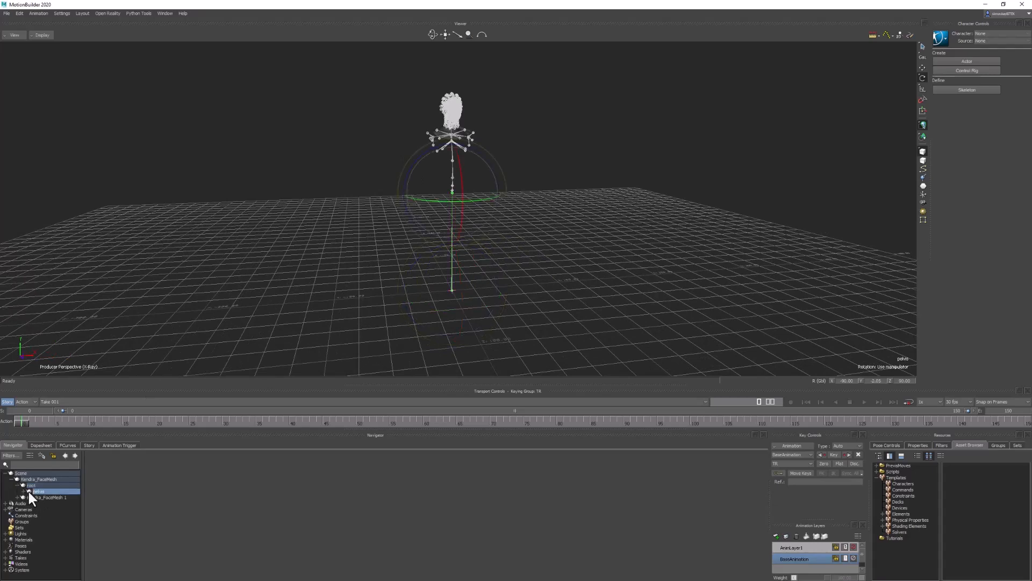
left_click(24, 491)
Inspect the face skeleton's head joints and pelvis, switching the viewer from X-Ray to normal display
left_click_drag(537, 92, 543, 176, "alt")
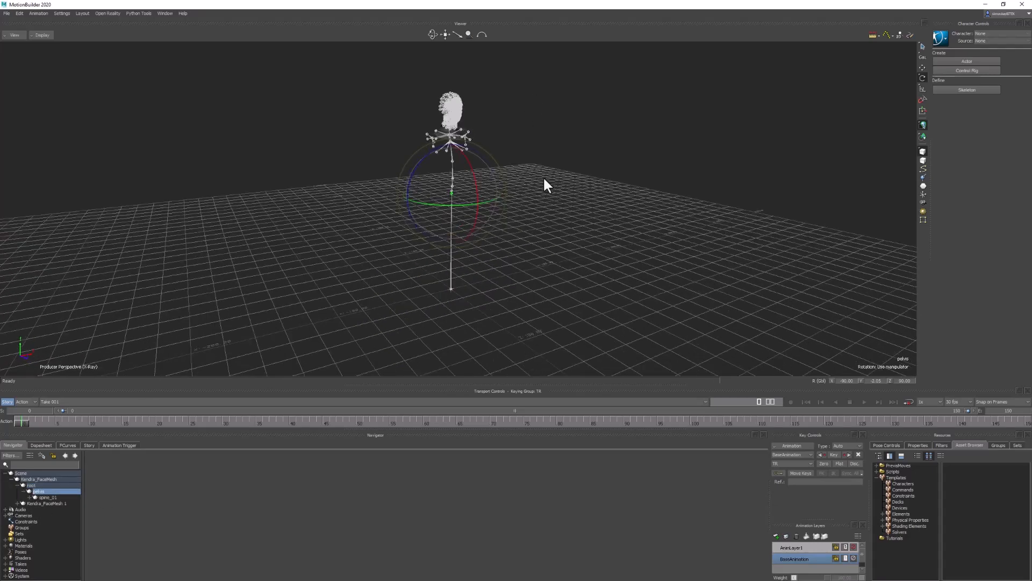
middle_click_drag(543, 176, 560, 179, "alt")
left_click_drag(560, 178, 569, 208, "alt")
right_click_drag(574, 230, 593, 193, "alt")
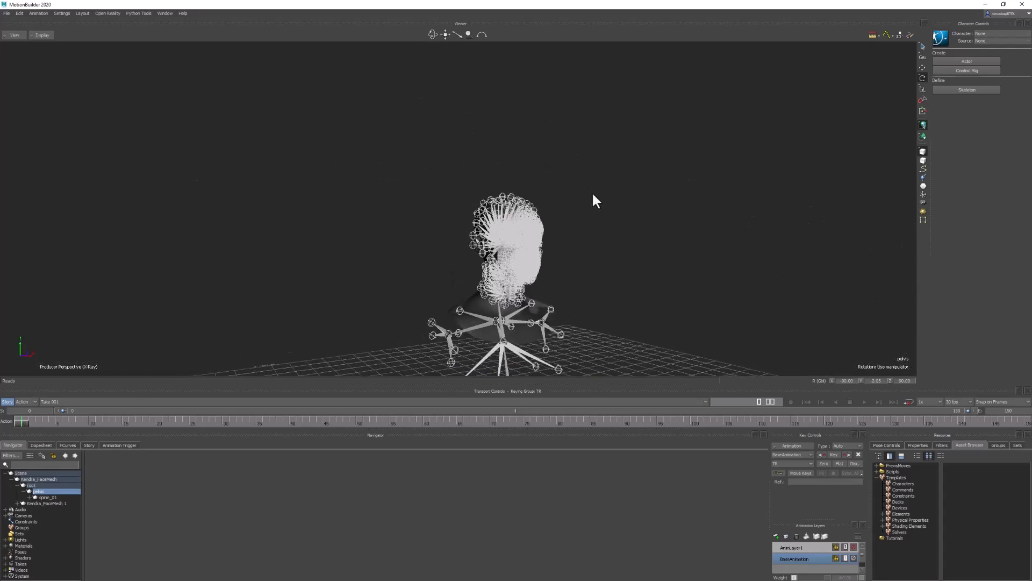
middle_click_drag(593, 193, 555, 129, "alt")
right_click_drag(555, 129, 582, 247, "alt")
left_click(589, 194)
key("ctrl+a")
left_click_drag(582, 246, 566, 225, "alt")
right_click_drag(567, 225, 546, 268, "alt")
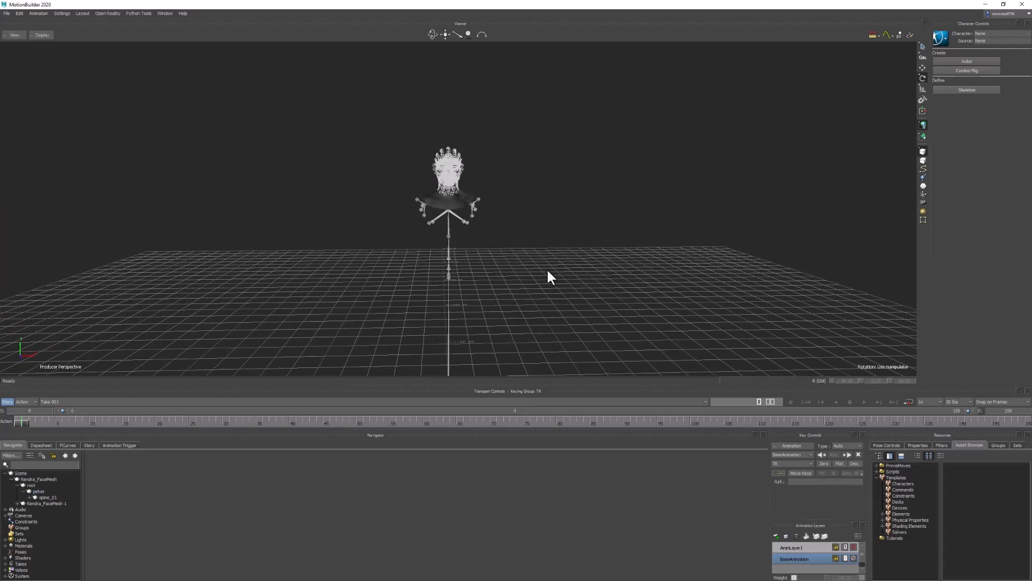
left_click(38, 490)
key("f")
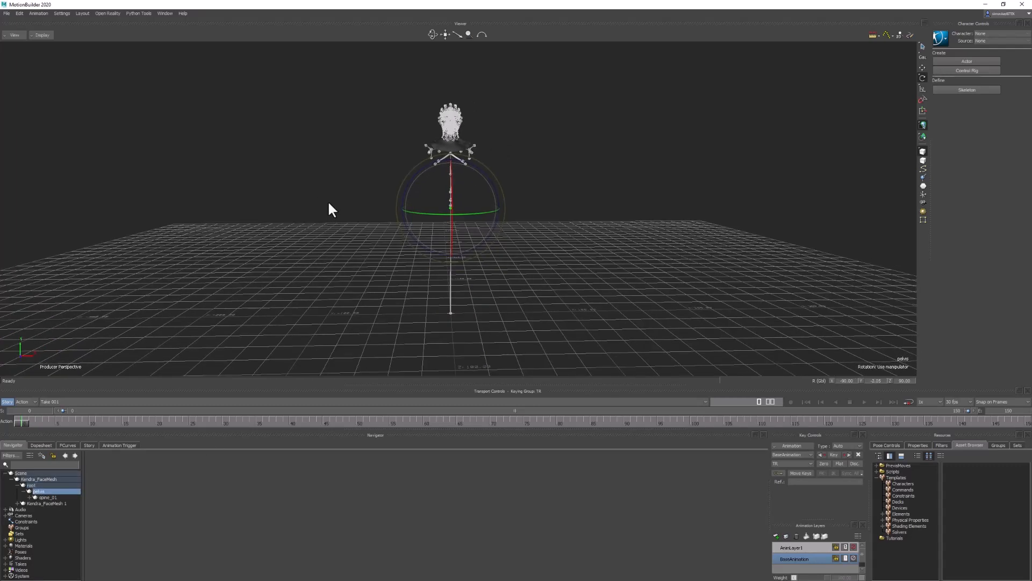
left_click(326, 211)
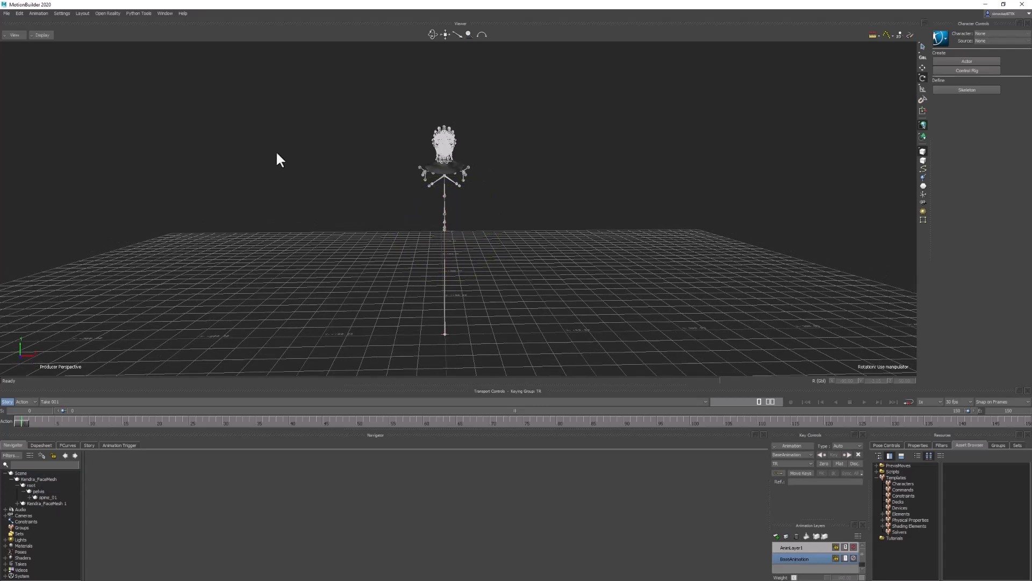
Merge f_tal_nrw_body.FBX into the face scene with all elements set to merge and all animation discarded
left_click(6, 12)
left_click(28, 36)
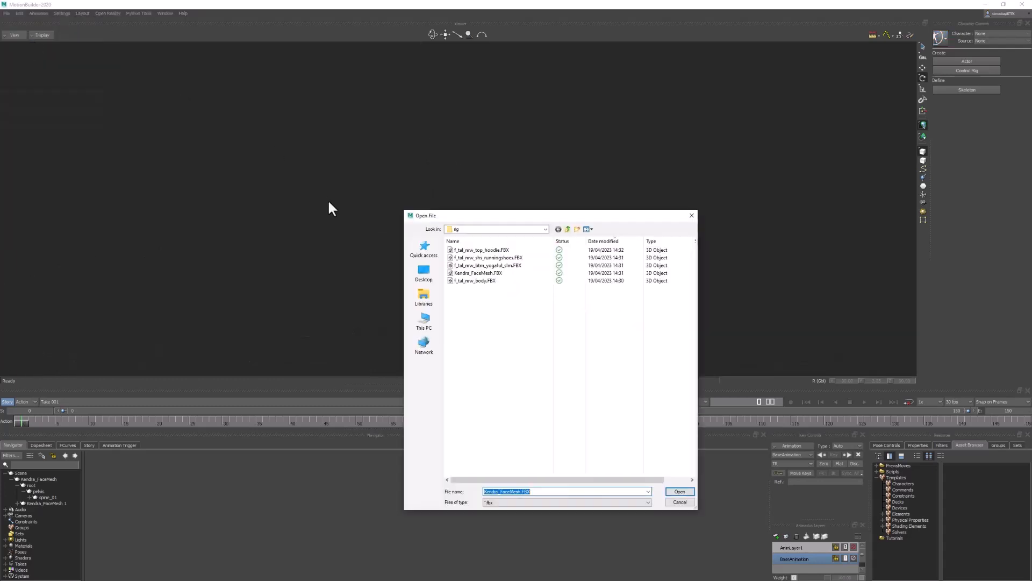
double_click(486, 281)
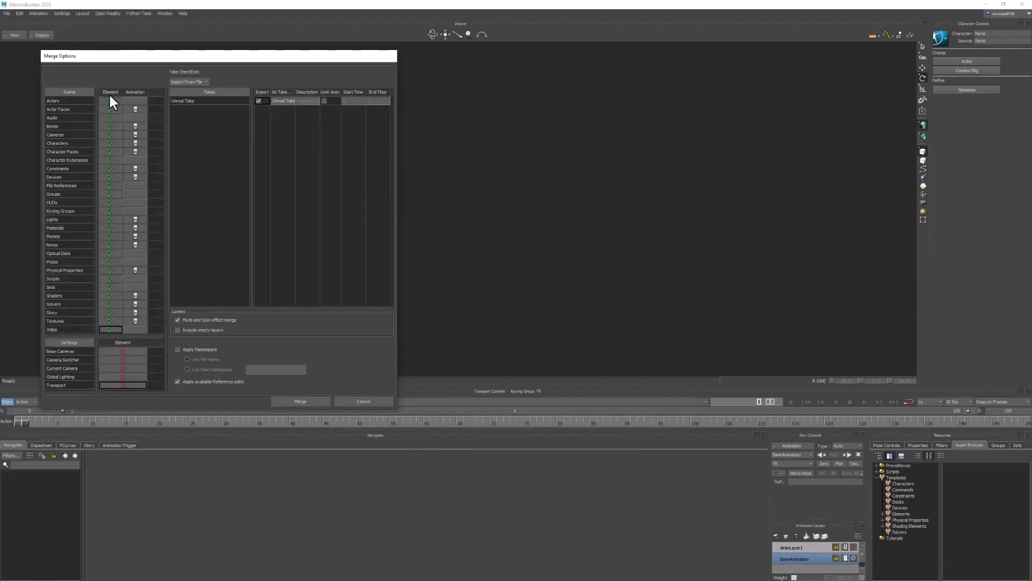
left_click(110, 95)
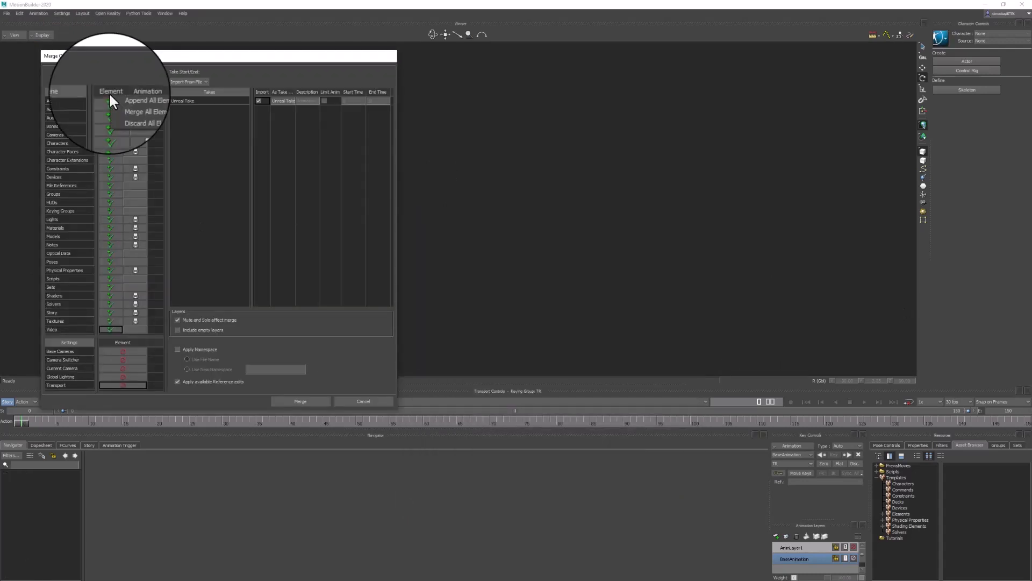
left_click(137, 107)
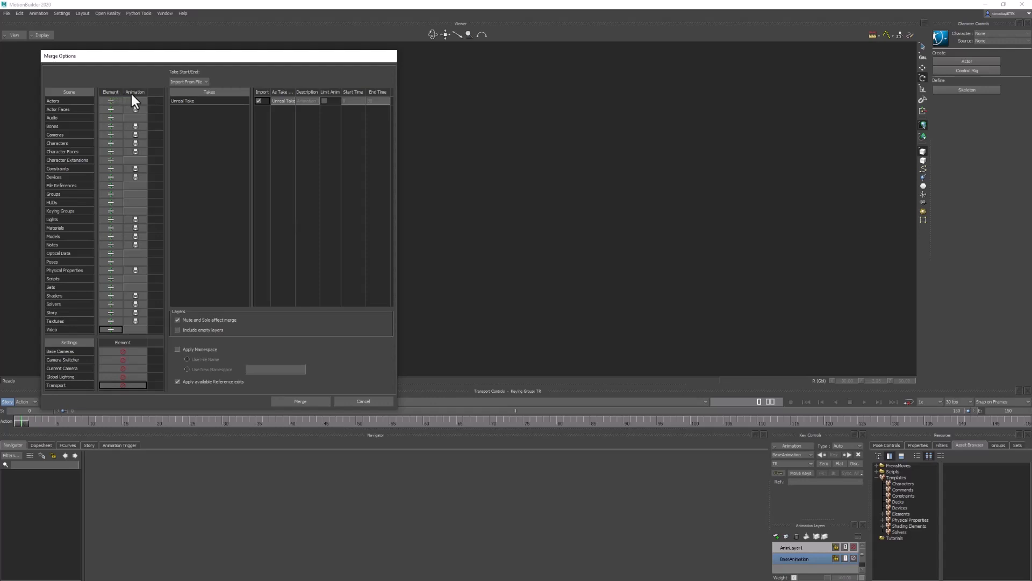
left_click(131, 92)
left_click(162, 102)
left_click(309, 401)
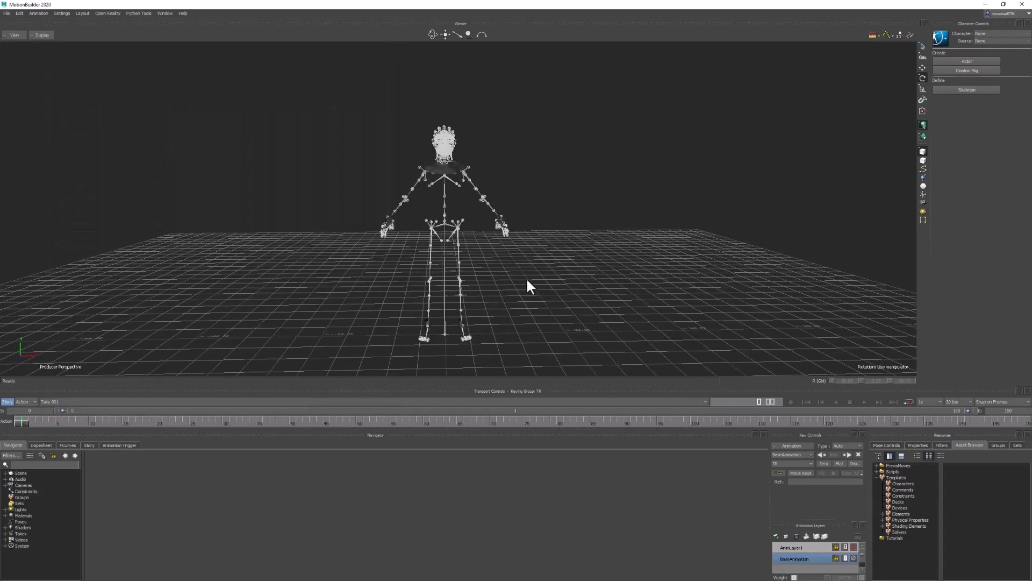
Check the merged face and body in the models-only and X-Ray display modes
scroll(433, 264, "up", 1)
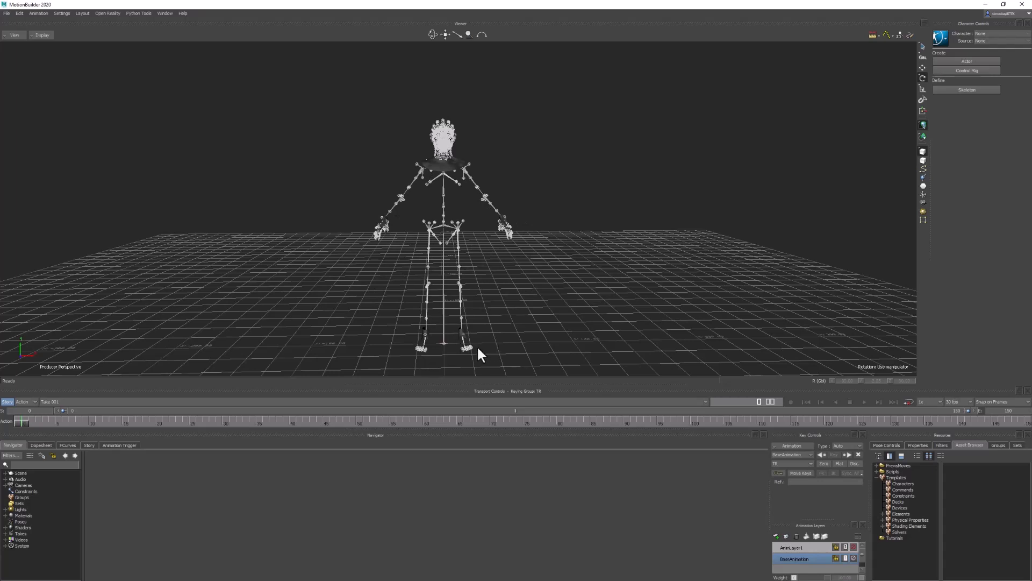
key("ctrl+a")
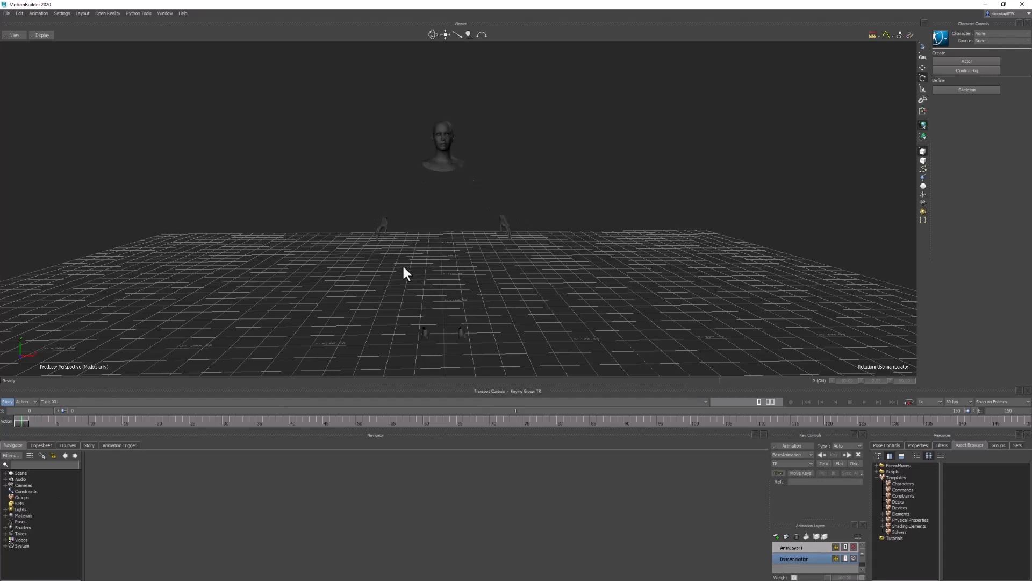
key("ctrl+a")
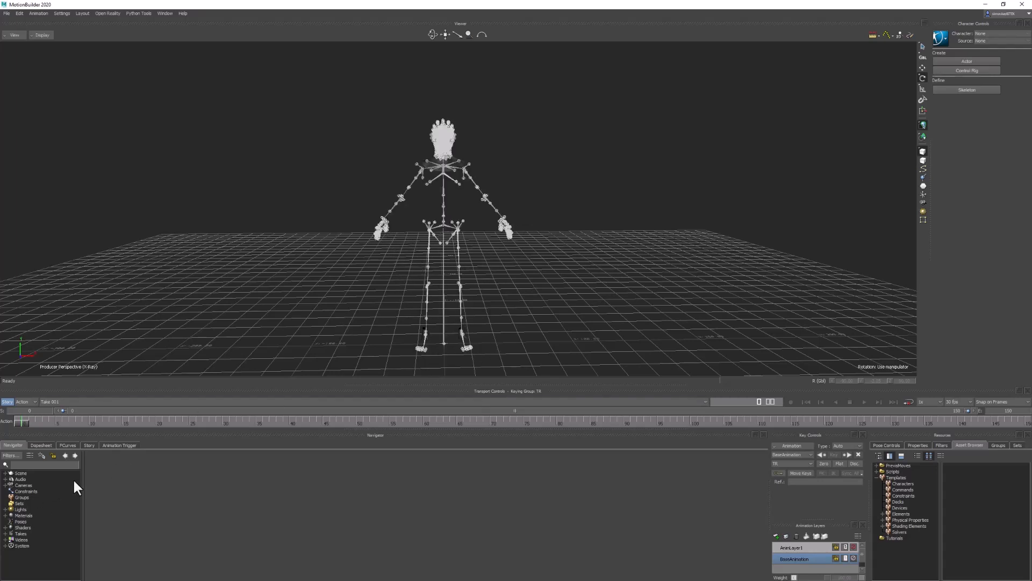
Expand the merged Kendra_FaceMesh hierarchy through root and pelvis, and select spine_01 to examine the combined skeleton
left_click(5, 473)
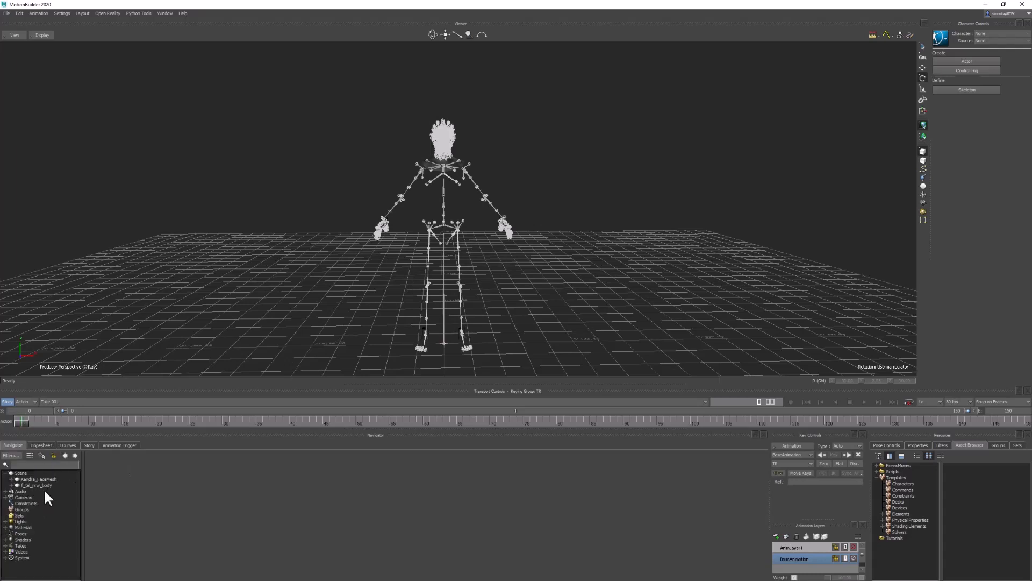
left_click(11, 478)
left_click(48, 479)
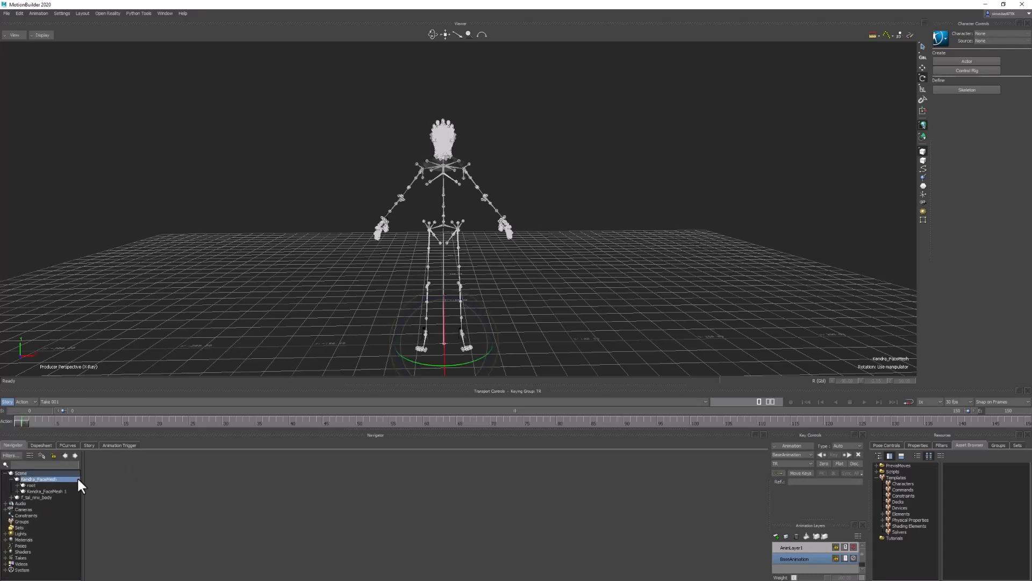
left_click(17, 485)
left_click(38, 491)
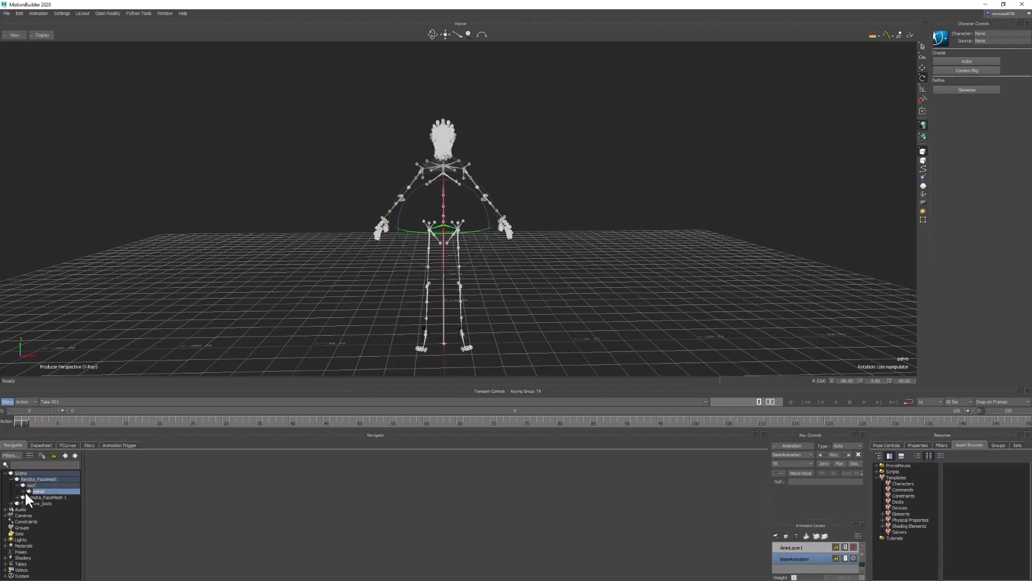
left_click(24, 491)
left_click(47, 497)
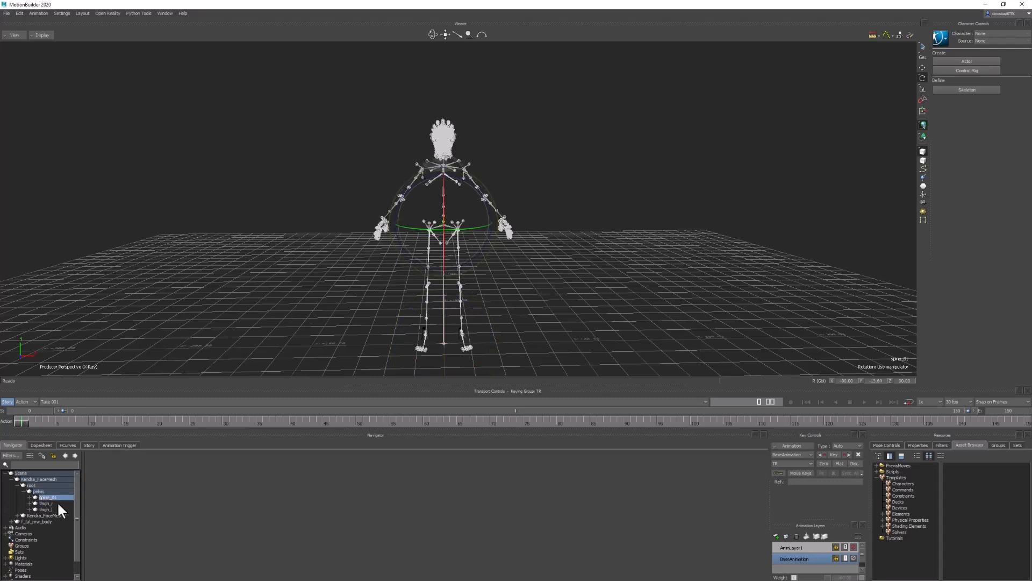
Examine the thigh_l joint and the spine chain from spine_01 to spine_05 with its neck and clavicle children in the merged skeleton
left_click(49, 508)
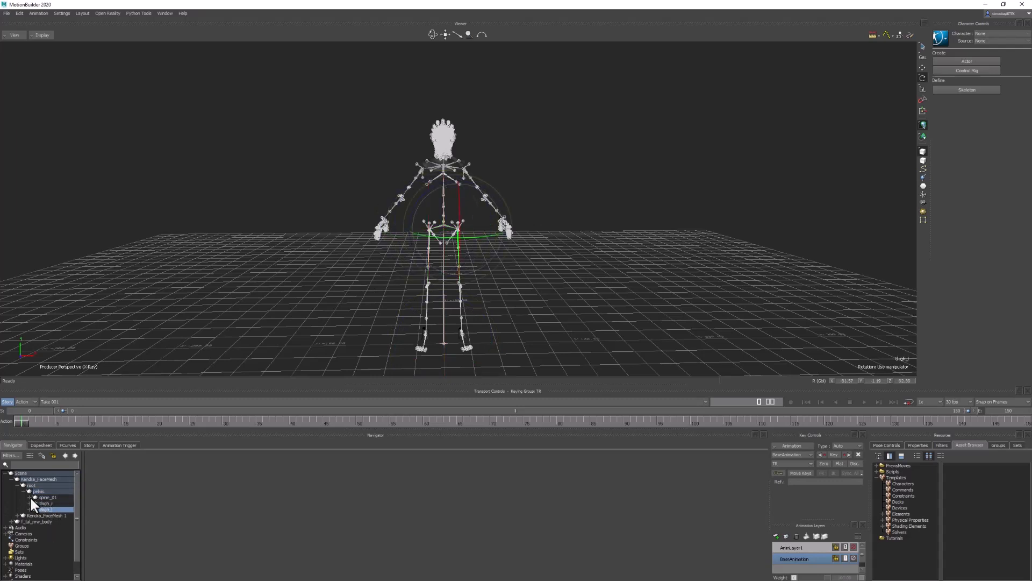
left_click(30, 497)
left_click(36, 504)
left_click(41, 509)
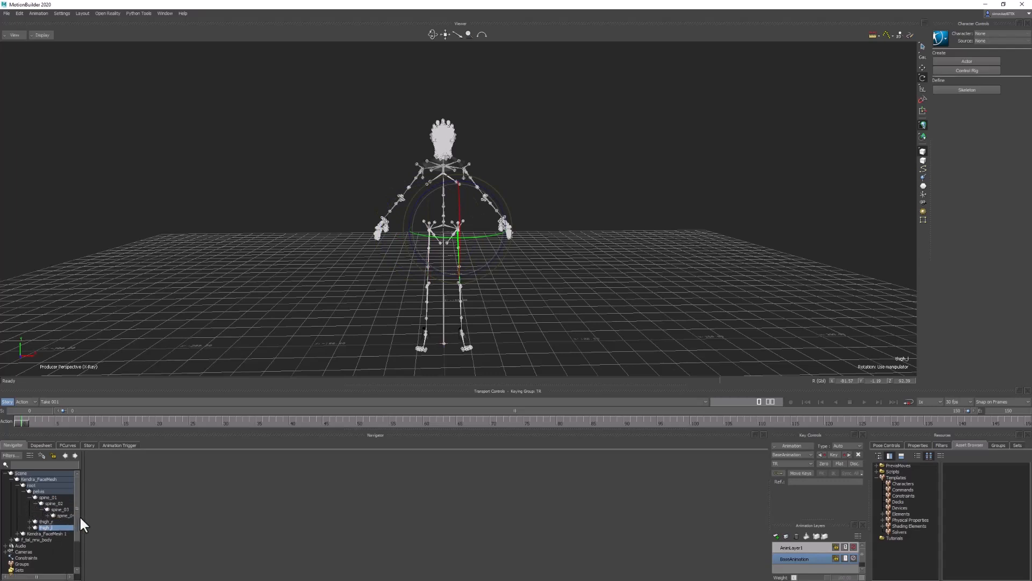
left_click_drag(81, 515, 135, 516)
left_click(48, 515)
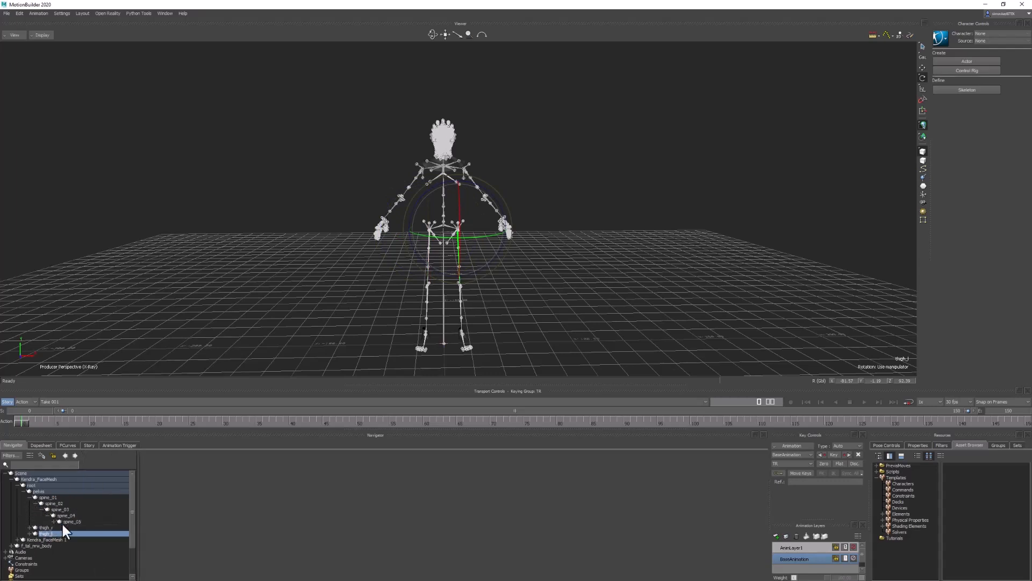
left_click(53, 521)
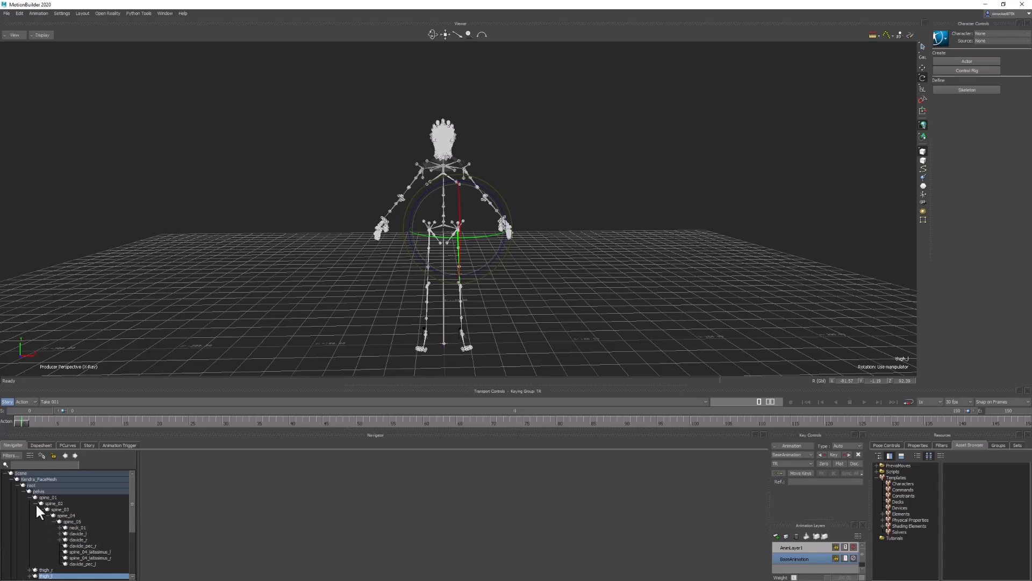
left_click(24, 491)
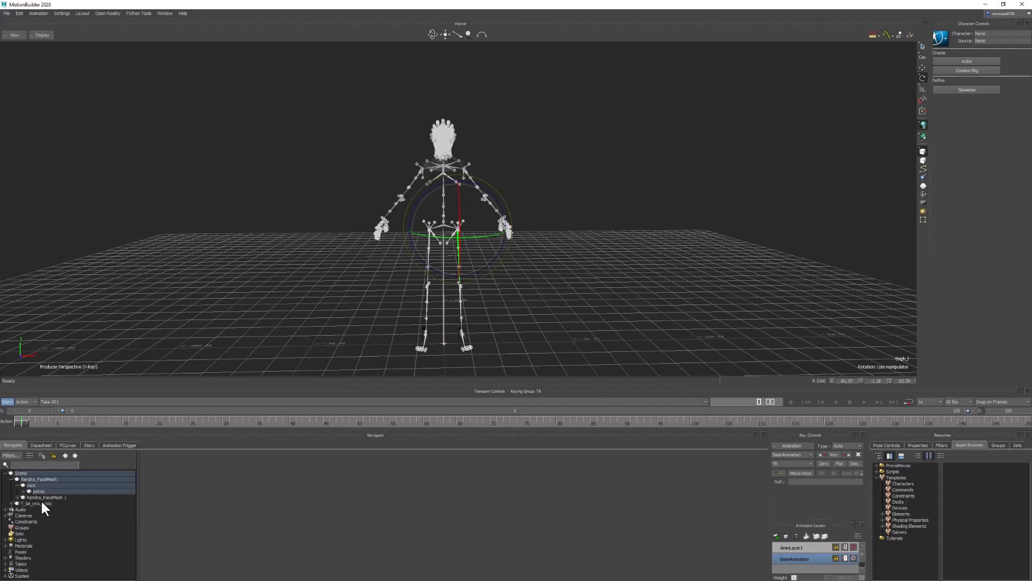
Switch the viewer from X-Ray to models-only display and clear the selection
key("ctrl+a")
key("ctrl+a")
left_click(292, 227)
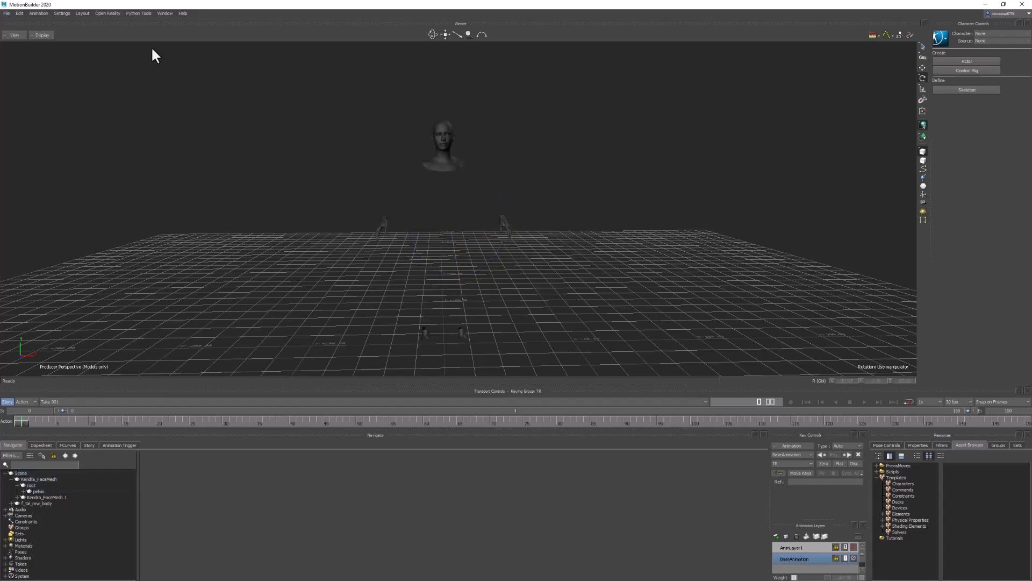
Choose f_tal_nrw_top_hoodie.FBX, f_tal_nrw_shs_runningshoes.FBX and f_tal_nrw_btm_yogaful_slm.FBX together for merging into the scene
left_click(7, 13)
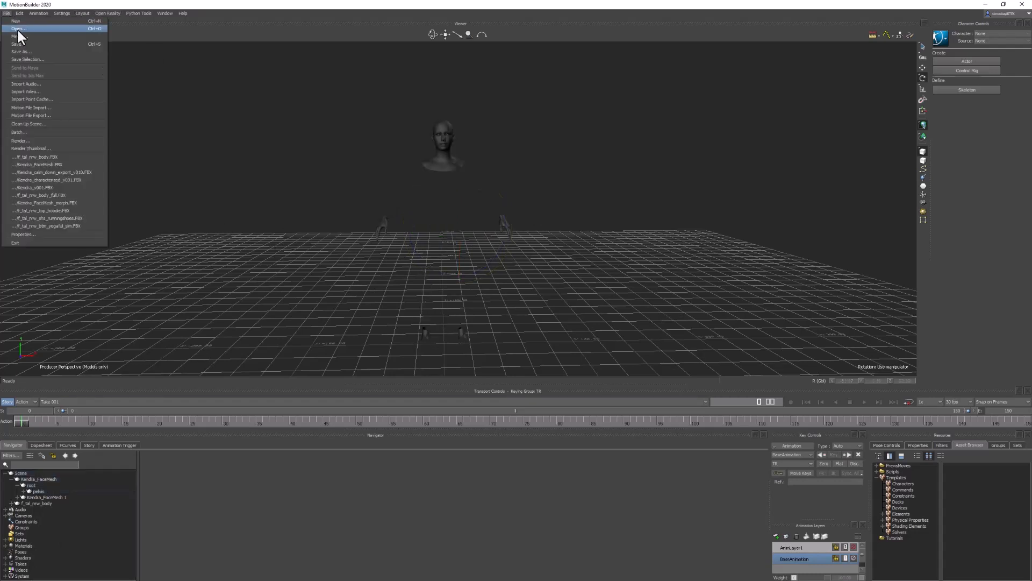
left_click(21, 35)
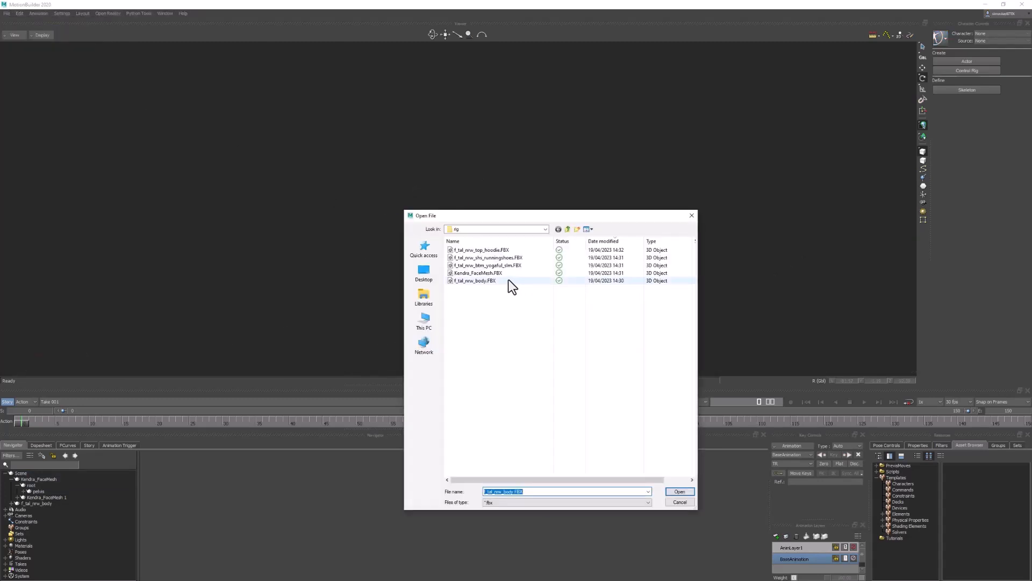
left_click(504, 267)
left_click(504, 257, "ctrl")
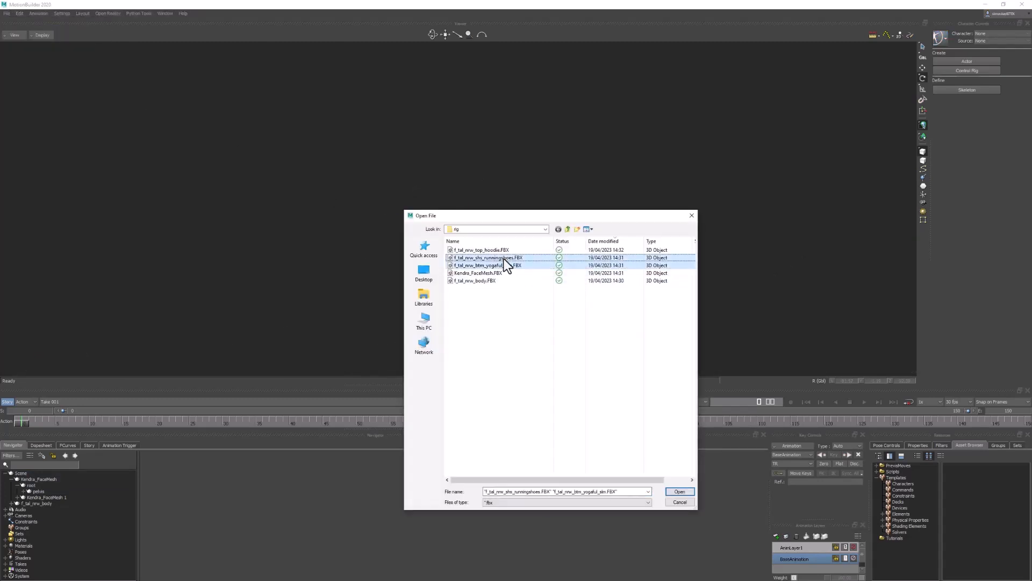
left_click(495, 250, "ctrl")
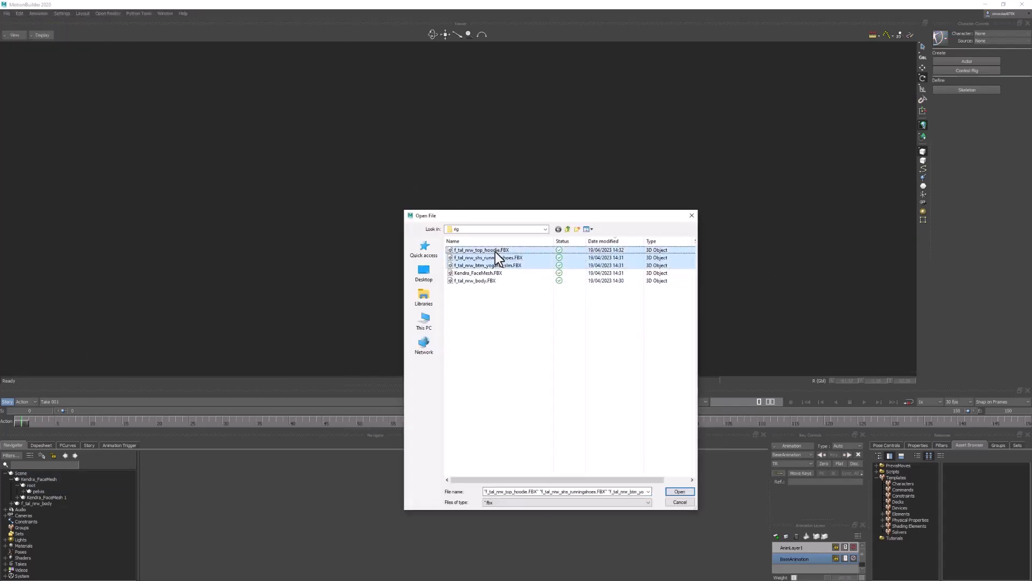
left_click(679, 492)
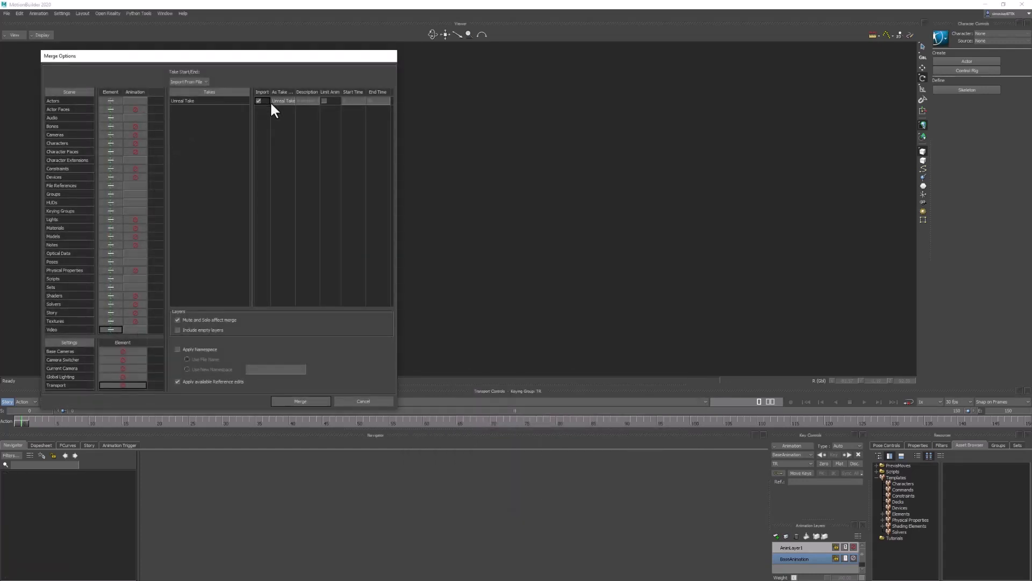
Merge the three clothing files without importing the Unreal Take from any of them
left_click(258, 100)
left_click(301, 401)
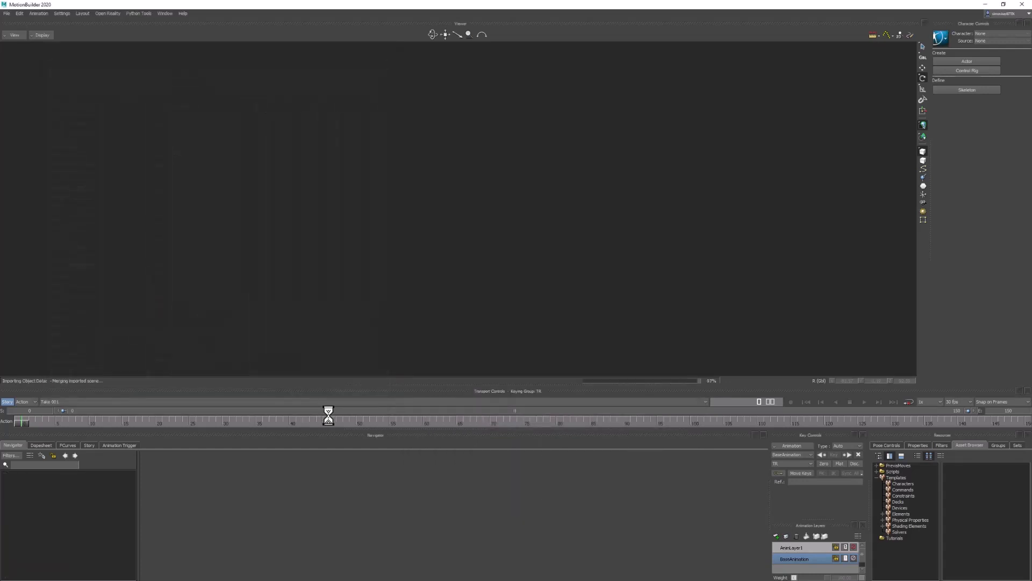
left_click(260, 101)
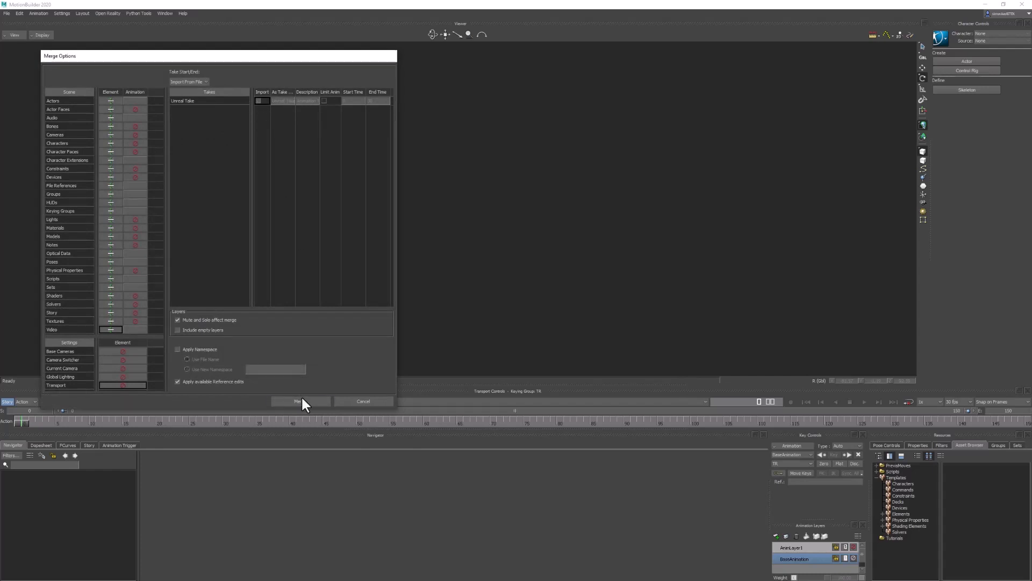
left_click(300, 401)
left_click(259, 101)
left_click(300, 401)
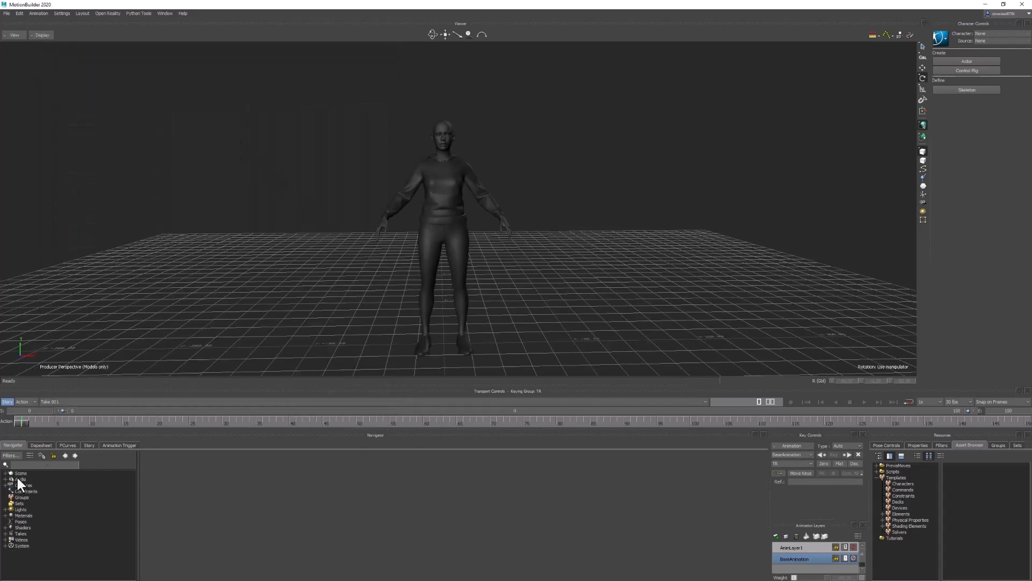
Examine the merged scene hierarchy, checking the face and body groups and the shared root and pelvis joints
left_click(4, 473)
left_click(49, 479)
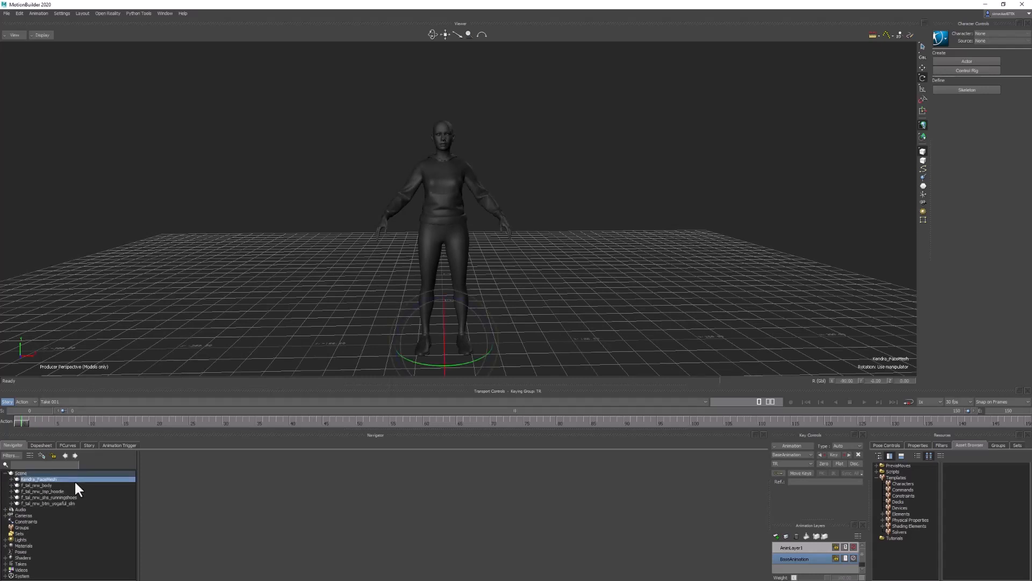
left_click(11, 485)
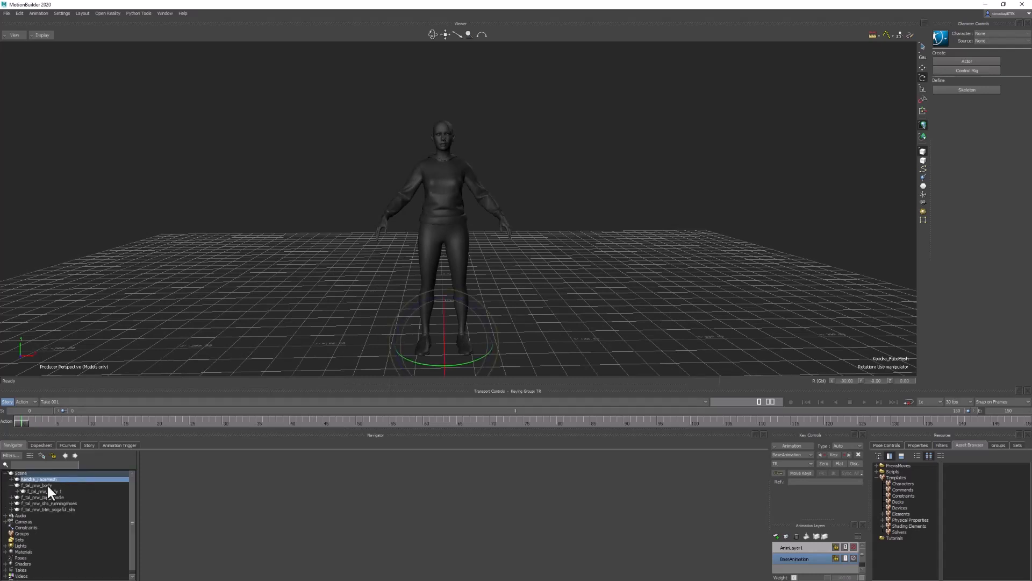
left_click(47, 483)
left_click(11, 479)
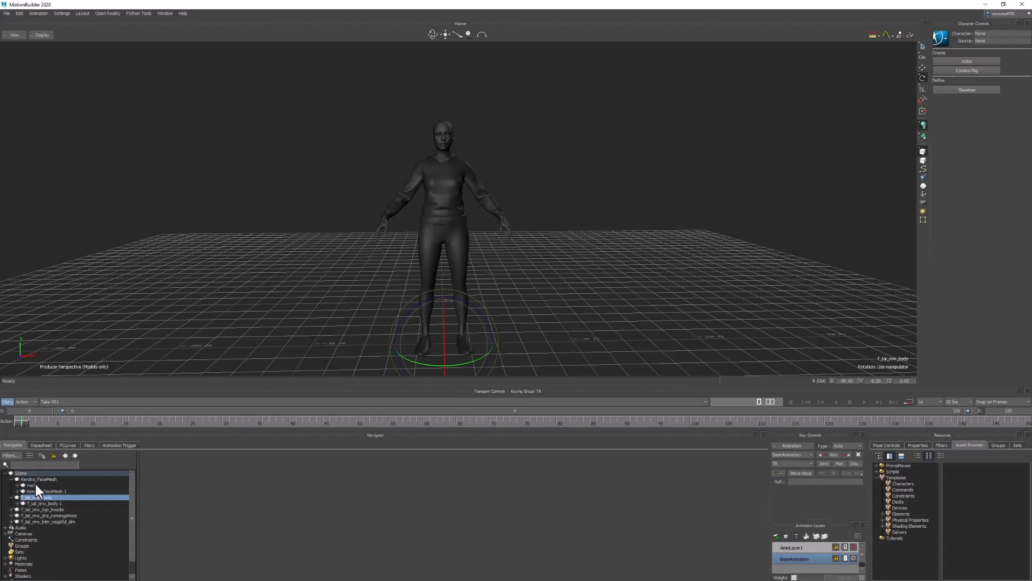
left_click(34, 484)
left_click(17, 485)
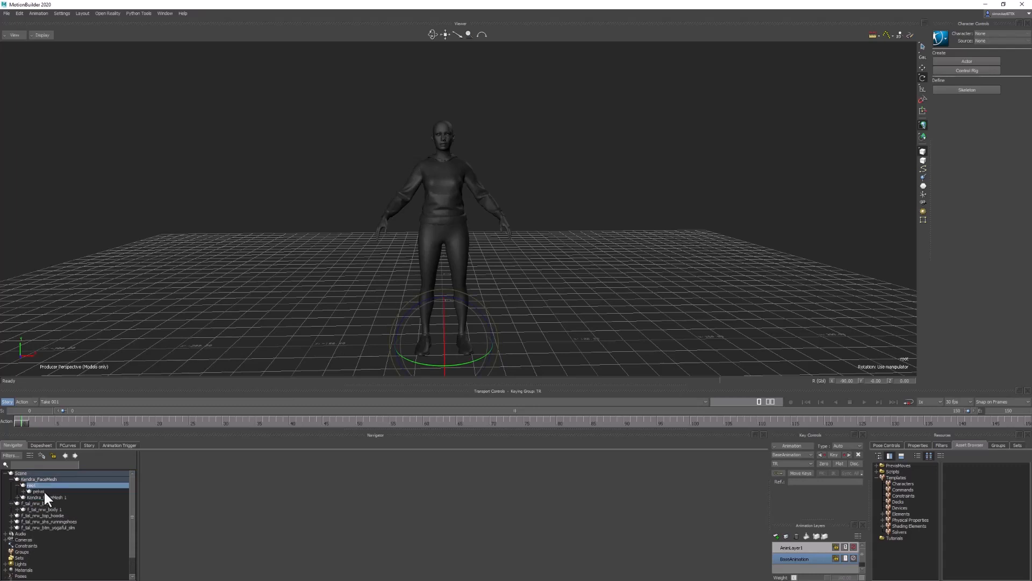
left_click(40, 491)
left_click(24, 492)
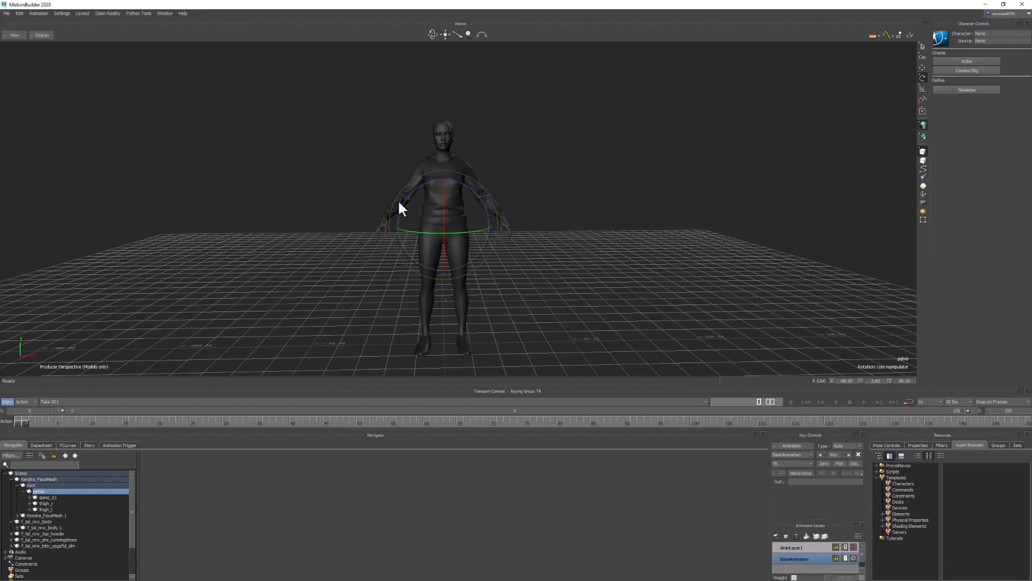
Check the clothed character against its skeleton in X-Ray display using the right upper-arm joint, and return to models-only display
left_click(549, 199)
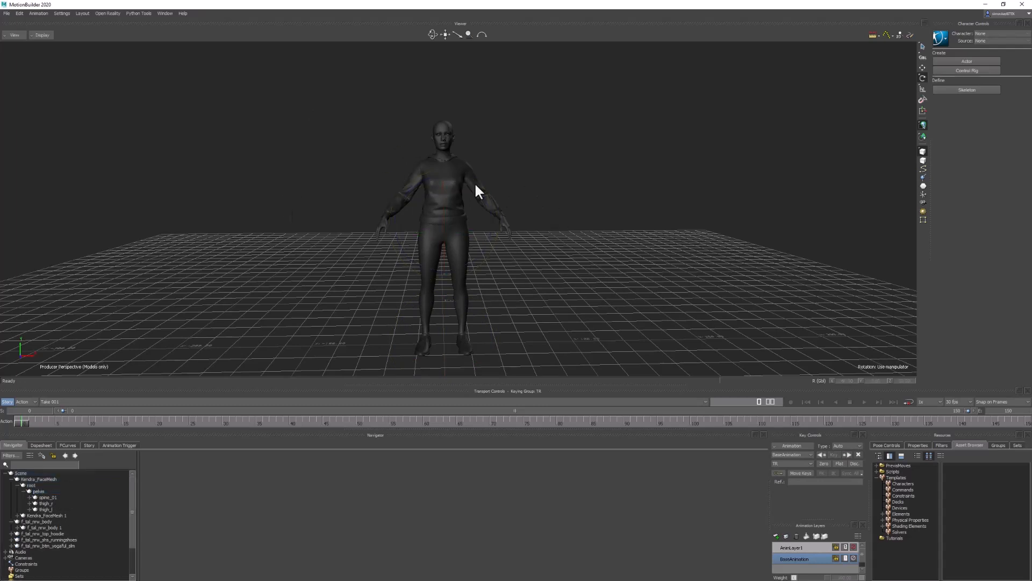
key("ctrl+a")
left_click(411, 182)
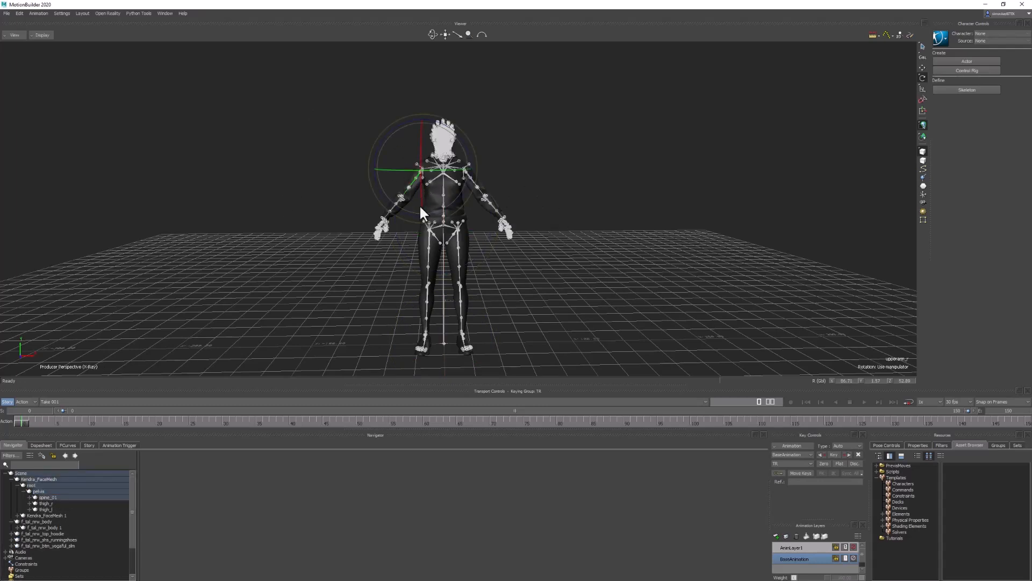
left_click_drag(410, 181, 387, 161)
left_click_drag(455, 210, 512, 312)
left_click_drag(484, 282, 514, 285, "ctrl+shift")
key("ctrl+a")
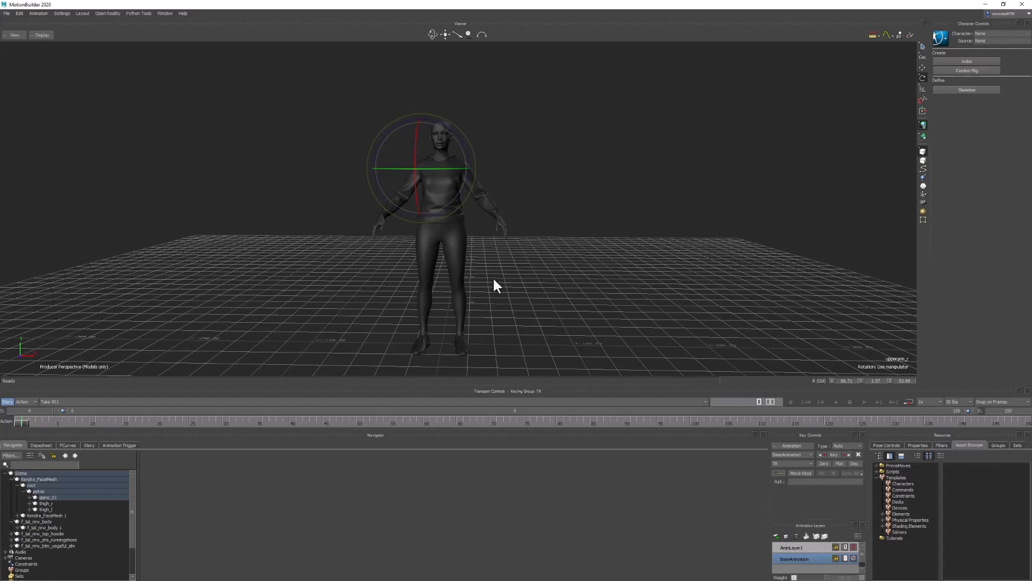
left_click_drag(494, 280, 498, 272, "ctrl+shift")
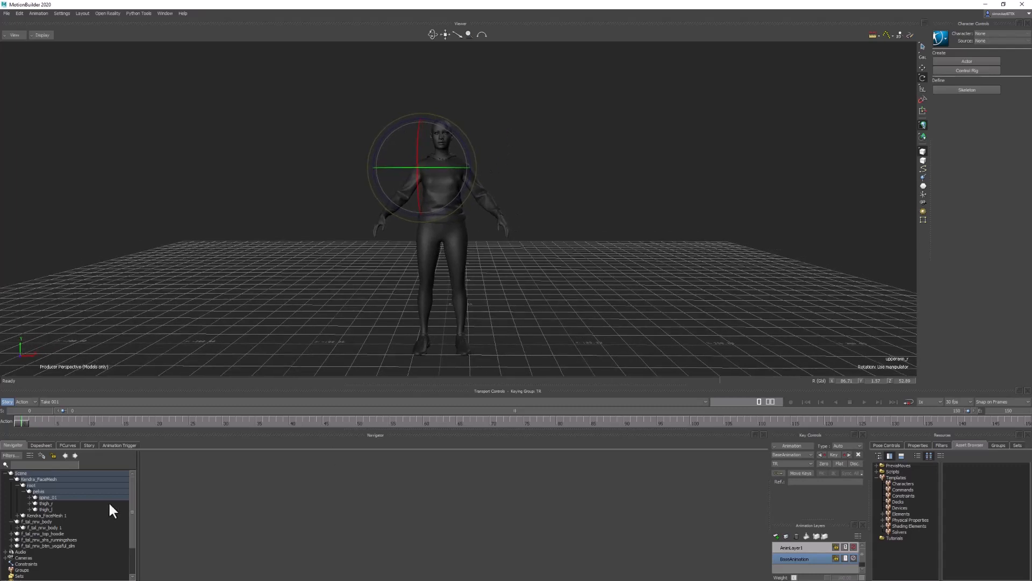
Collapse the root joint and examine the mesh nodes inside the hoodie, running shoes and yoga pants groups
left_click(18, 485)
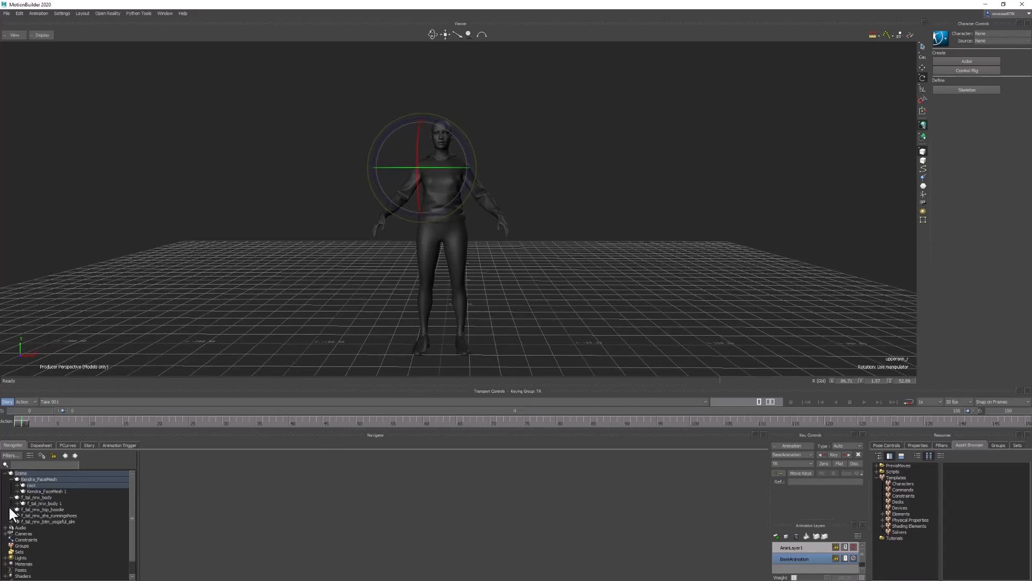
left_click(11, 509)
left_click(11, 520)
left_click(47, 509)
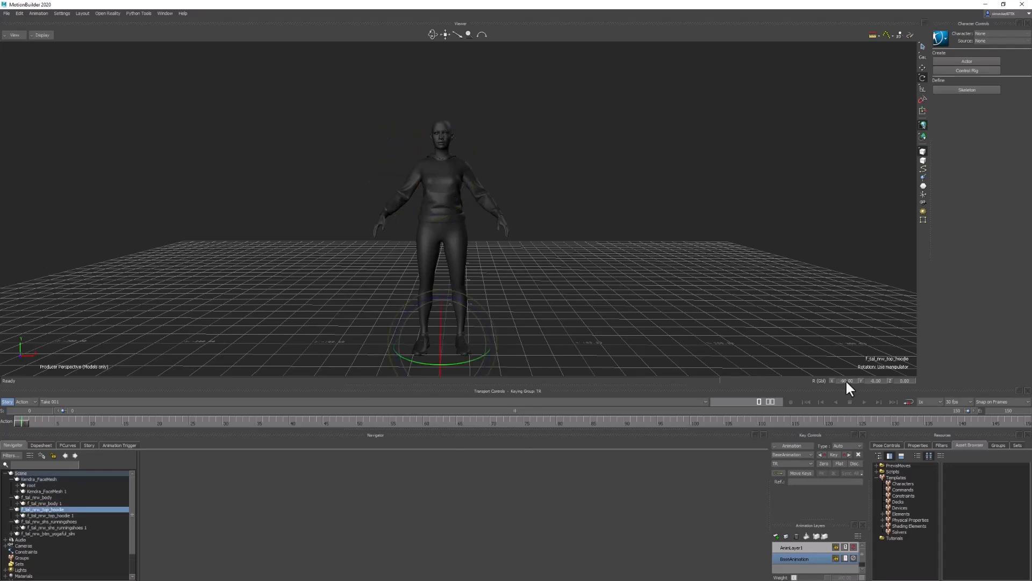
left_click(56, 515)
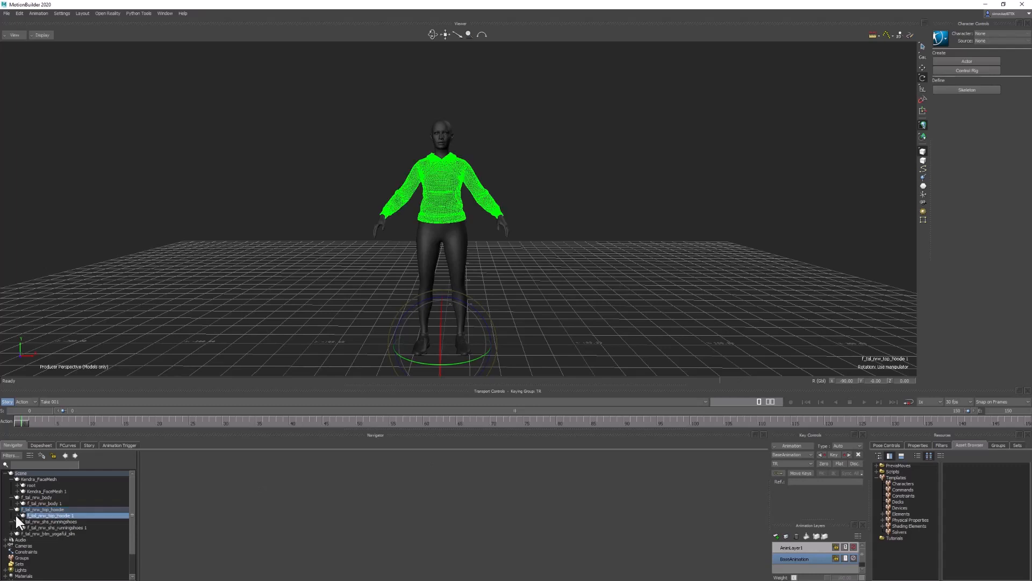
left_click(16, 515)
left_click(61, 520)
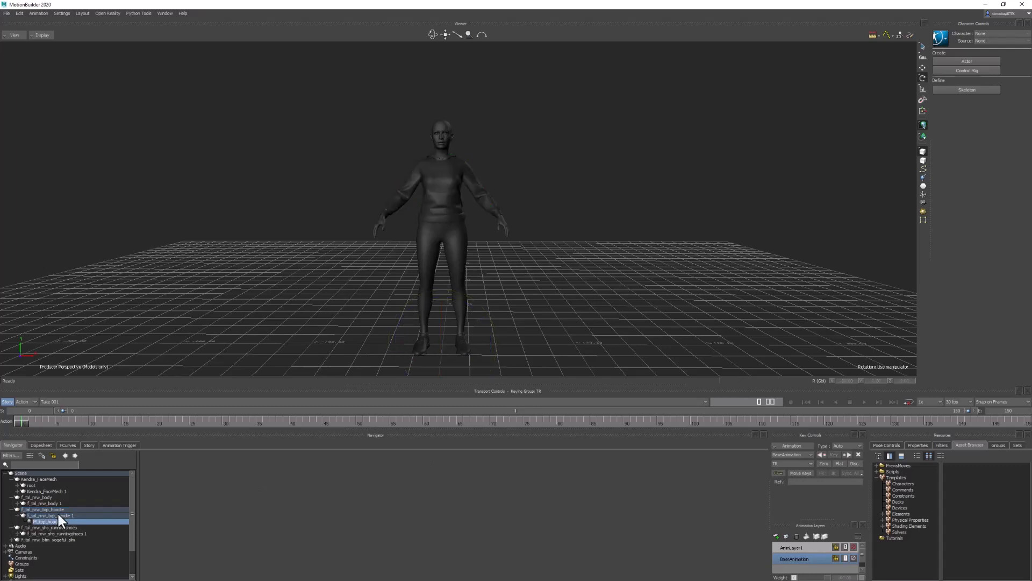
left_click(56, 513)
left_click(10, 540)
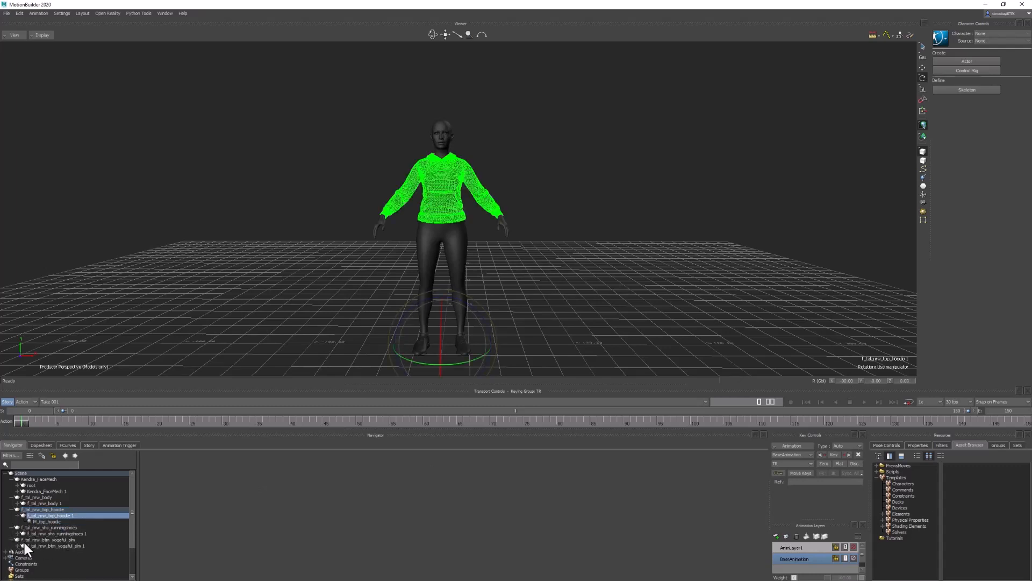
left_click(17, 545)
Parent the f_tal_nrw_body 1 and f_tal_nrw_top_hoodie 1 meshes under Kendra_FaceMesh
left_click(49, 502)
left_click_drag(50, 502, 52, 478)
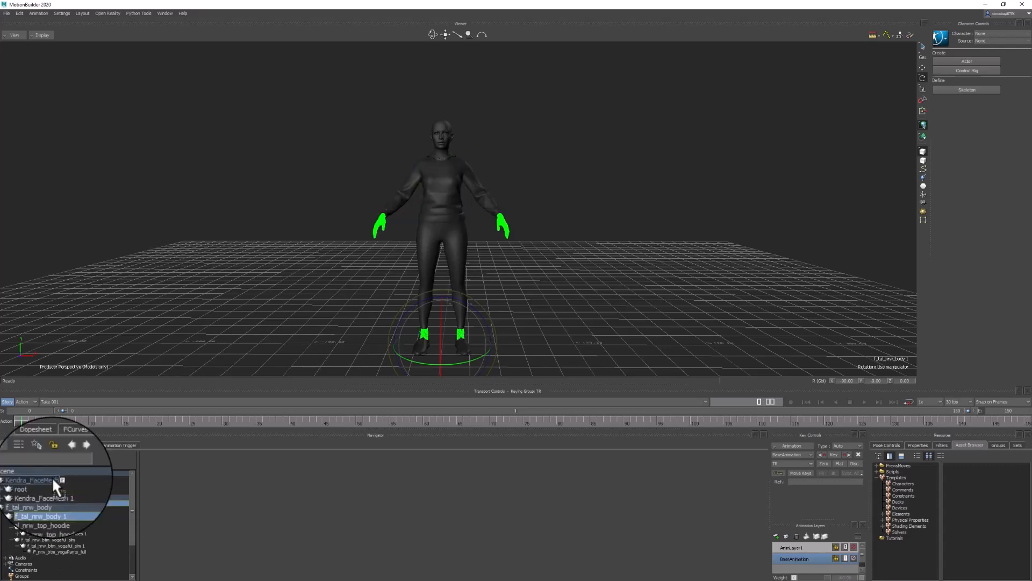
left_click(76, 469)
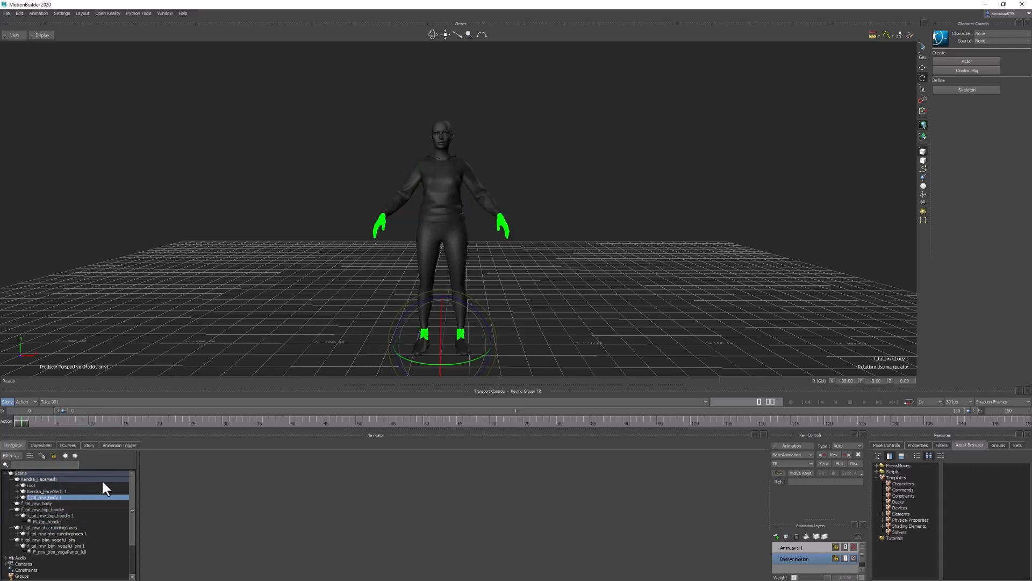
left_click(44, 515)
left_click_drag(59, 514, 40, 476)
left_click(65, 472)
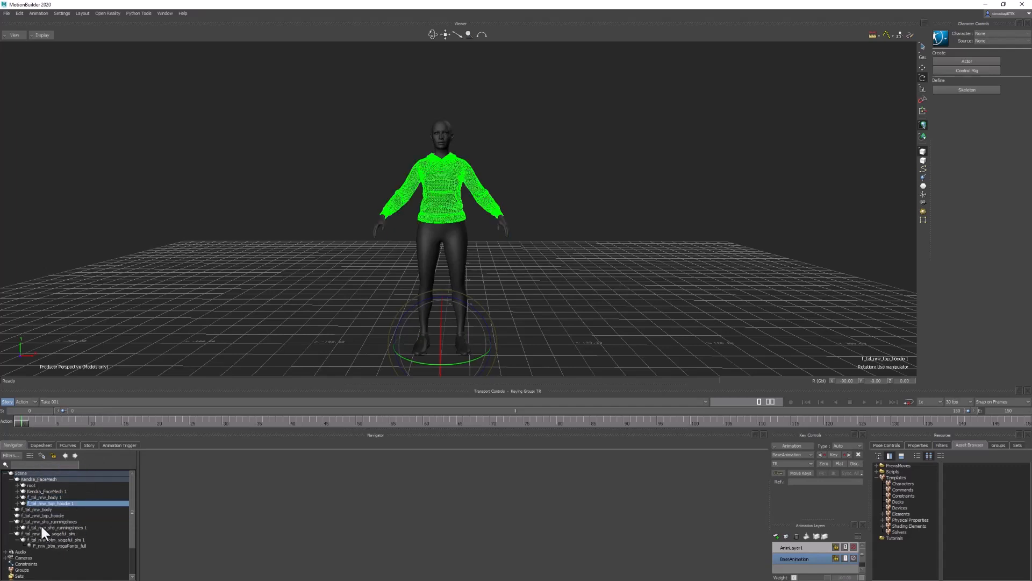
Parent the f_tal_nrw_shs_runningshoes 1 and f_tal_nrw_btm_yogaful_slm 1 meshes under Kendra_FaceMesh
left_click_drag(40, 524, 47, 480)
left_click(61, 474)
left_click_drag(57, 539, 45, 480)
left_click(62, 475)
Delete the four emptied body, hoodie, running shoes and yoga pants parent nodes, and collapse the Kendra_FaceMesh hierarchy
left_click(46, 522)
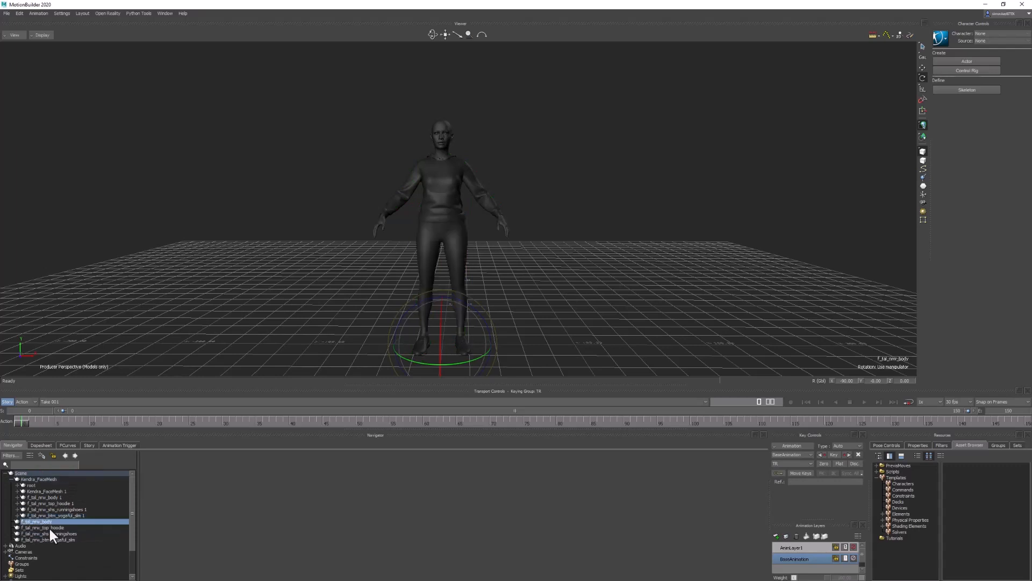
left_click(48, 539, "ctrl")
left_click(51, 532, "ctrl")
left_click(53, 528, "ctrl")
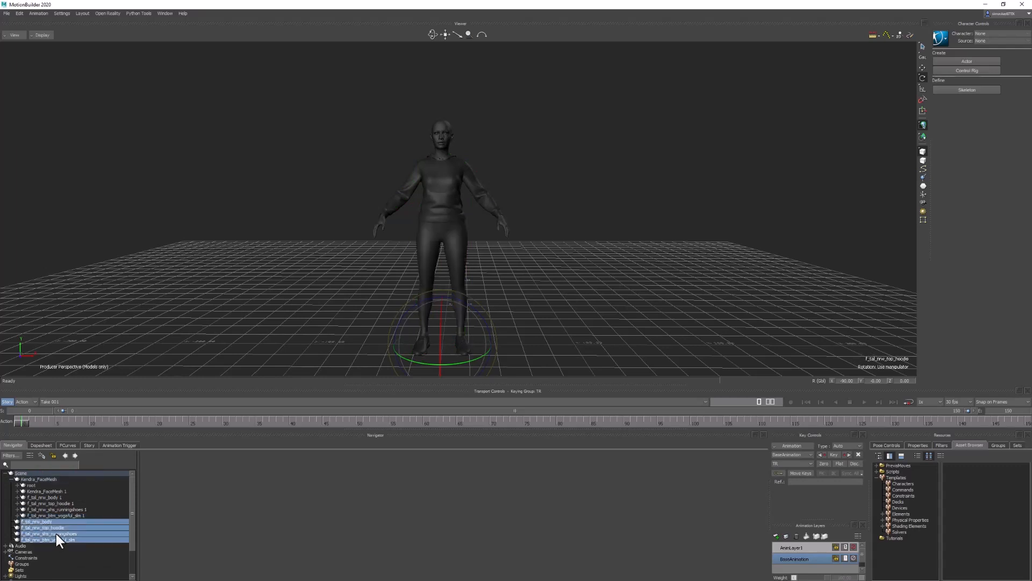
right_click(44, 531)
mouse_move(82, 484)
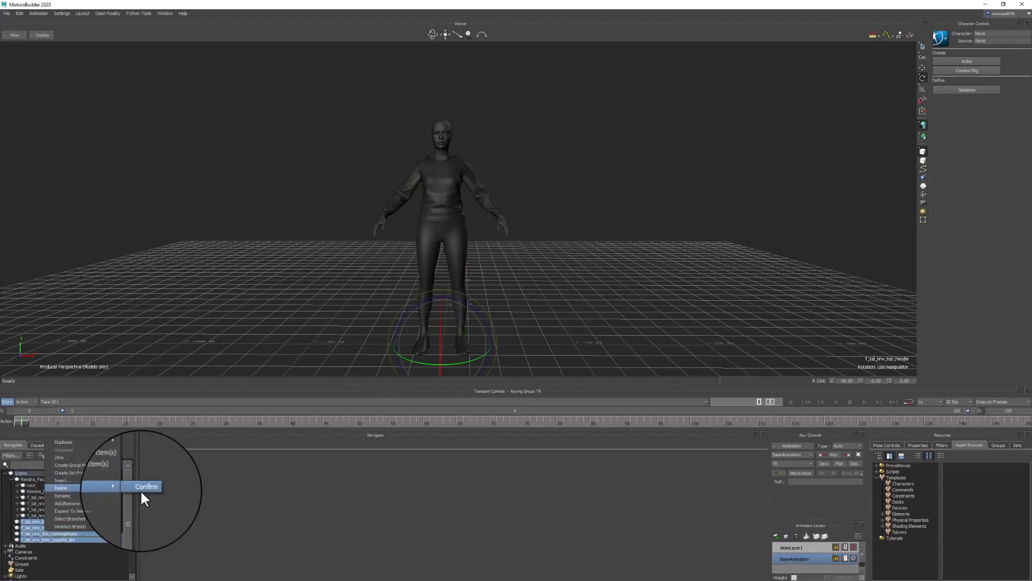
left_click(141, 490)
left_click(12, 479)
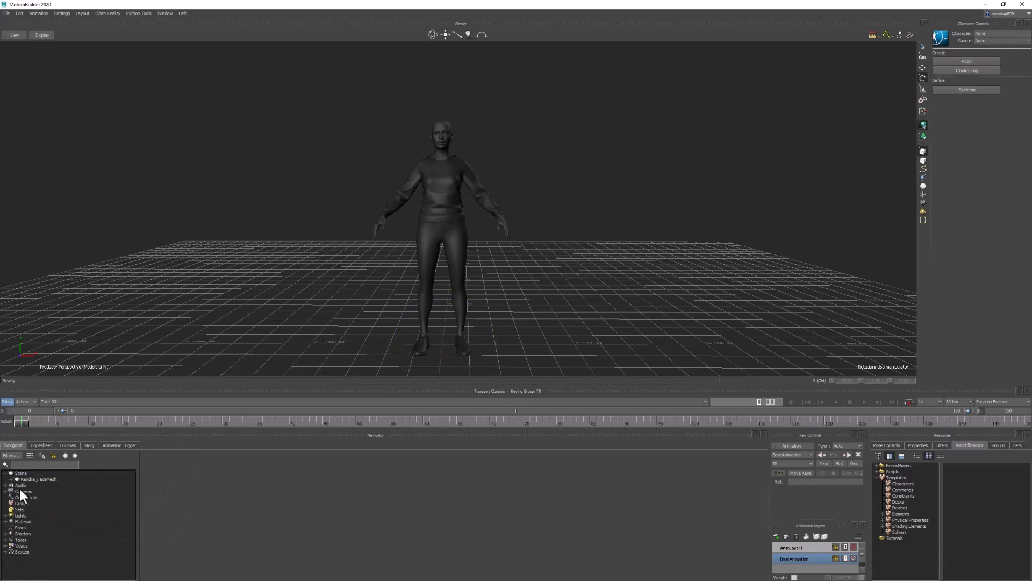
Rename the Kendra_FaceMesh parent node in the scene hierarchy to Kendra
left_click(49, 477)
right_click(49, 477)
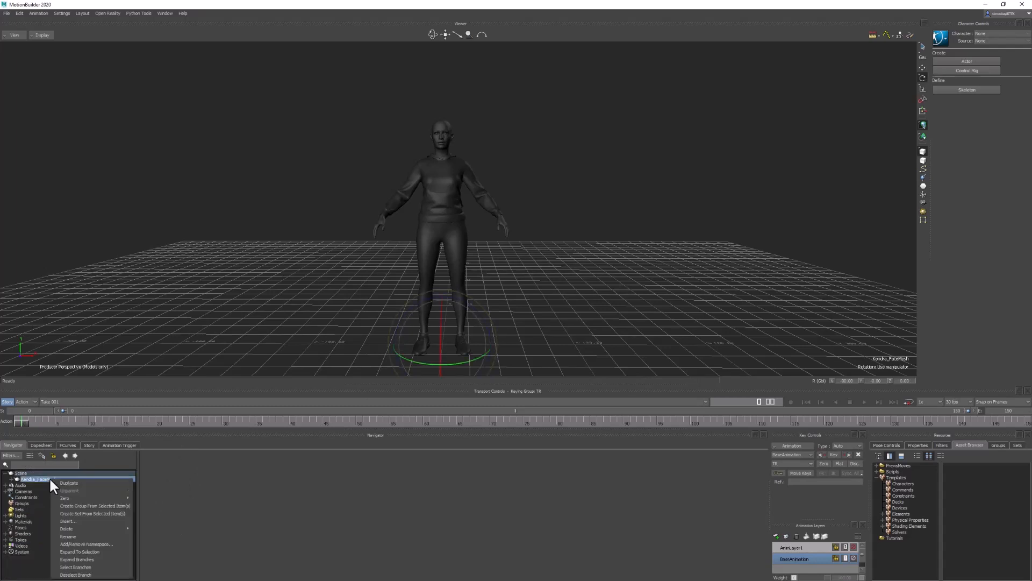
left_click(82, 534)
left_click_drag(65, 482, 114, 482)
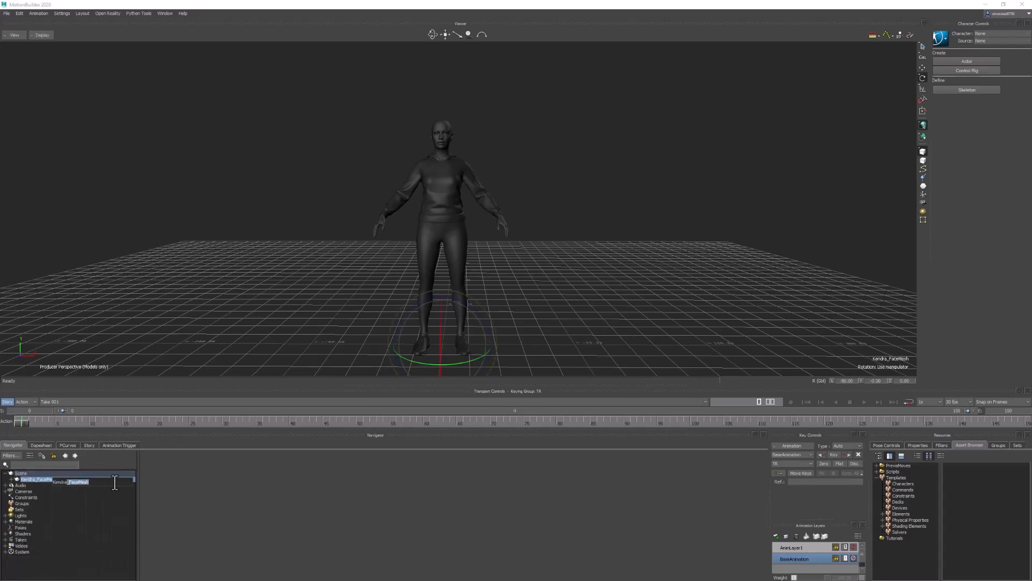
key("BackSpace")
key("Return")
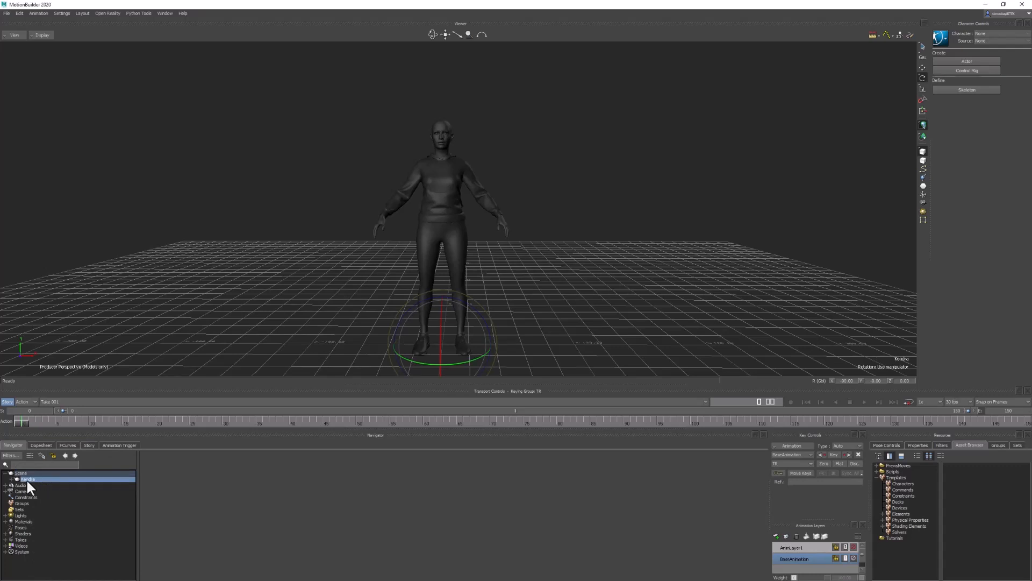
Examine the root joint and the face, body, hoodie, running shoes and yoga pants meshes under Kendra
left_click(11, 480)
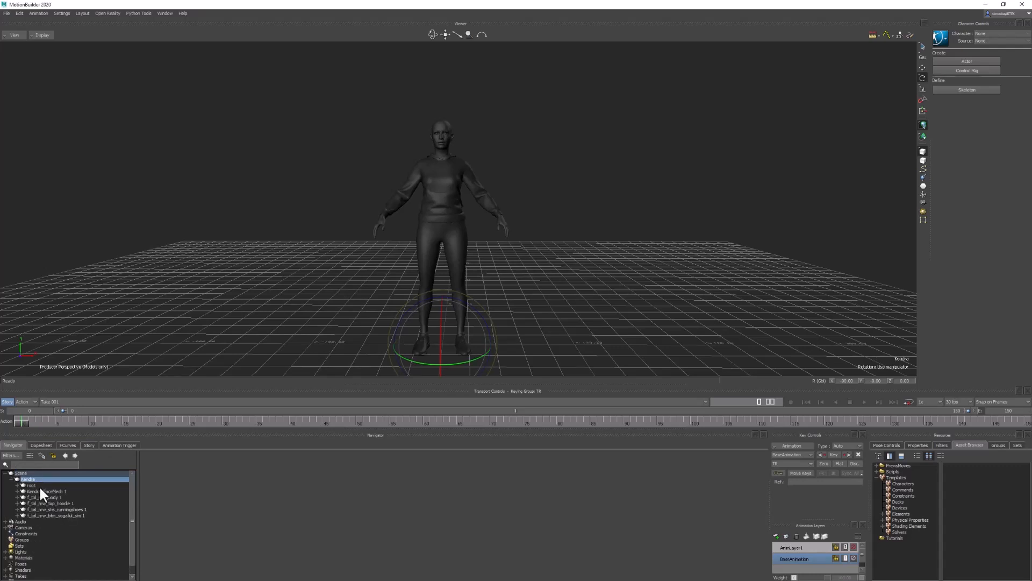
left_click(70, 486)
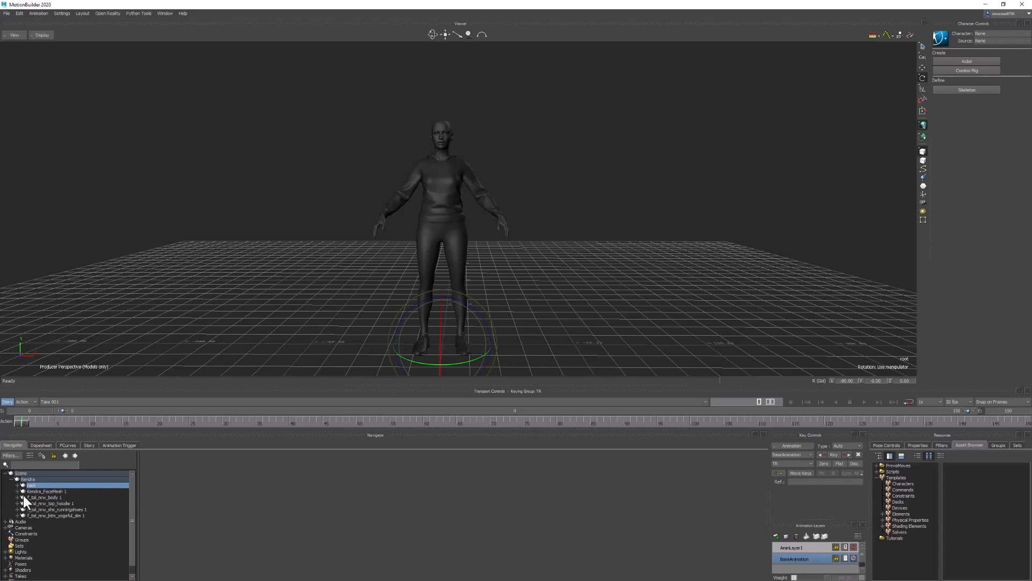
left_click(39, 491)
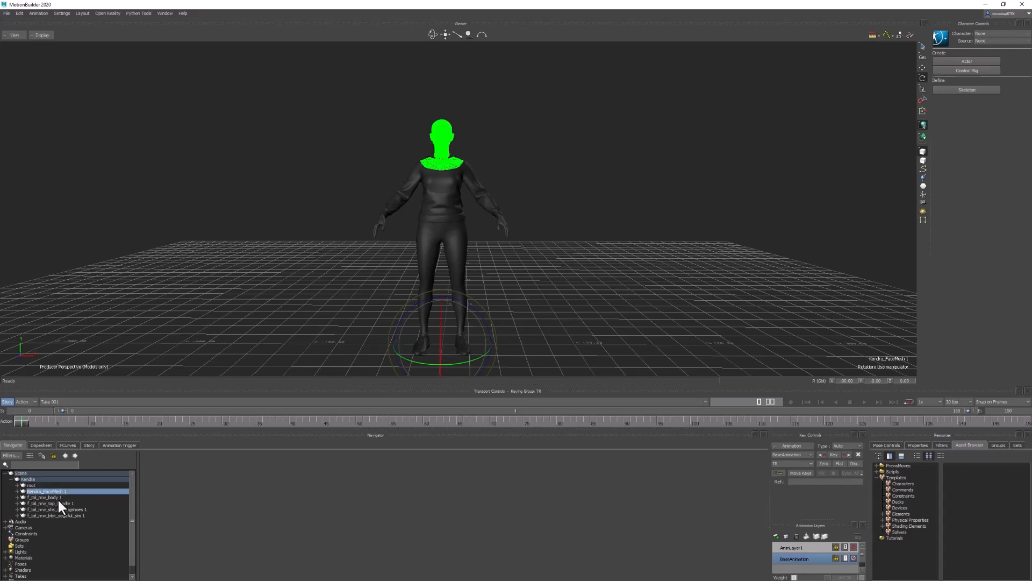
left_click(57, 498)
left_click(67, 503)
left_click(68, 509)
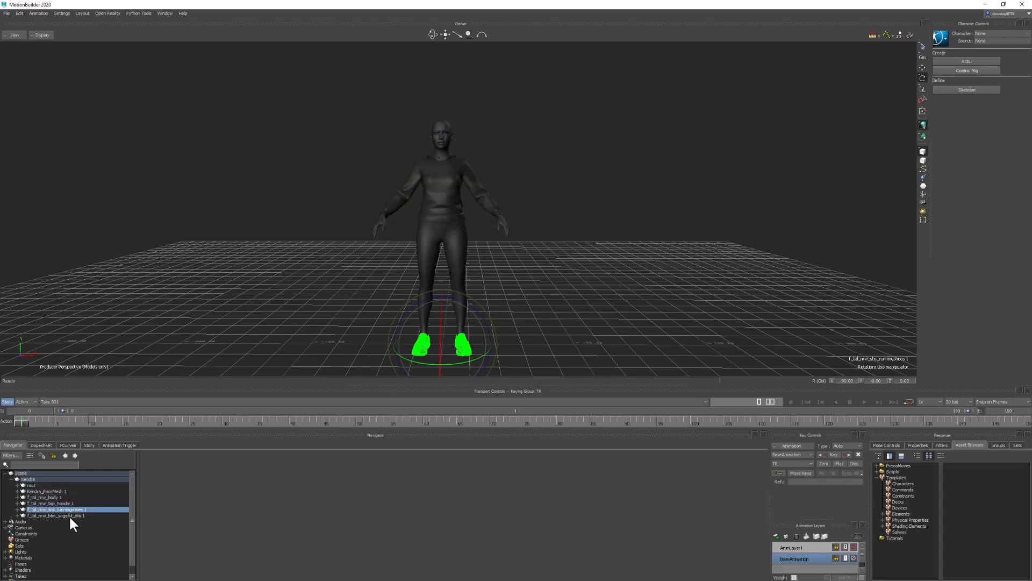
left_click(69, 515)
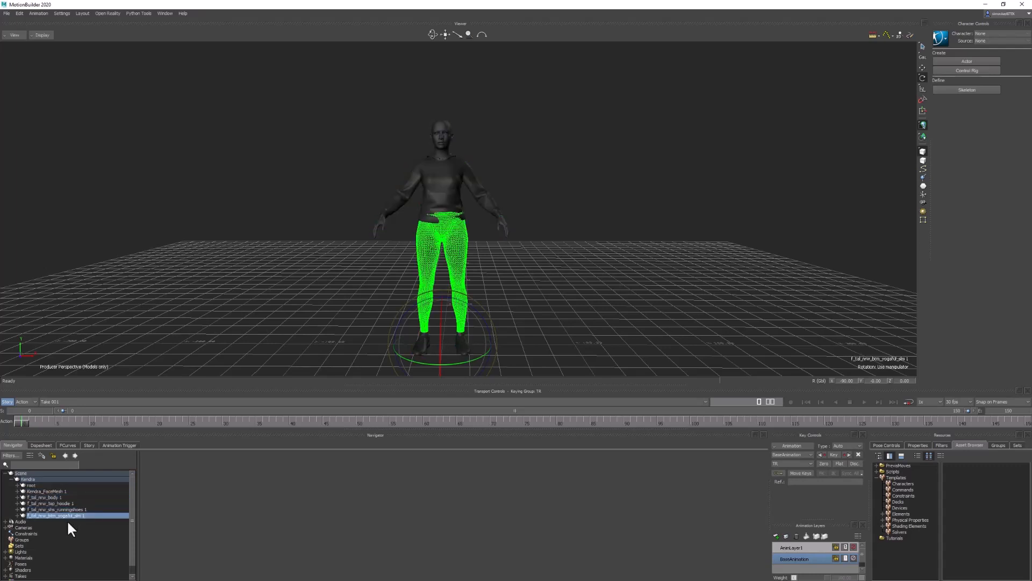
left_click(12, 479)
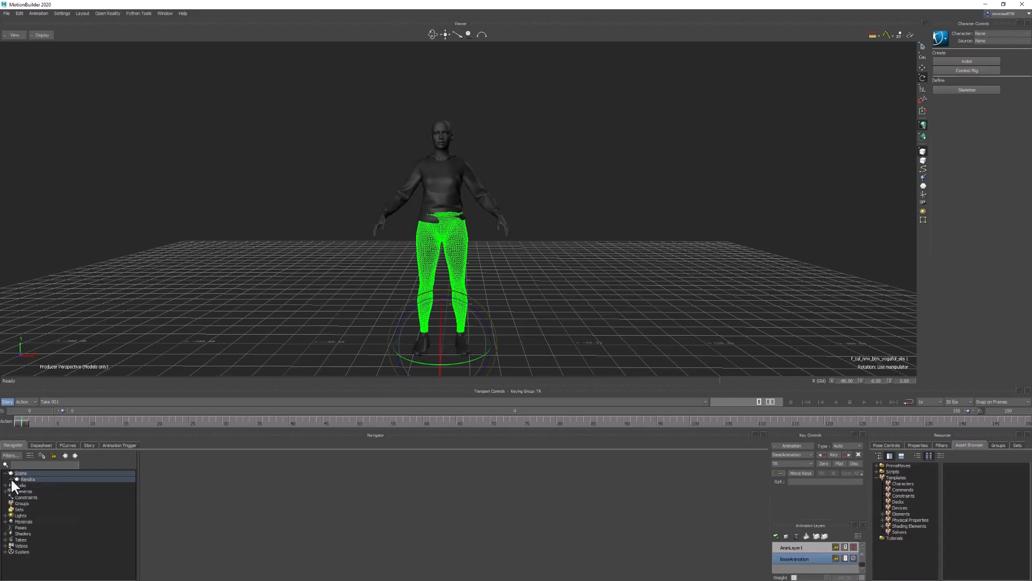
Save the scene as a new FBX file named Kendra_v001 in the rig files' folder, with the default save options
left_click(6, 13)
left_click(42, 52)
left_click_drag(500, 445, 570, 445)
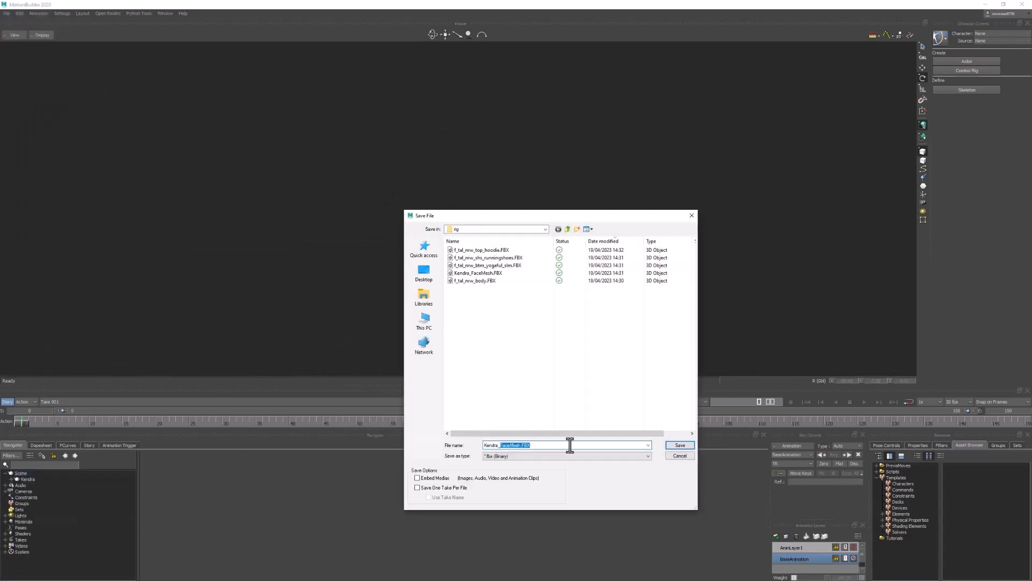
type("v001")
key("Return")
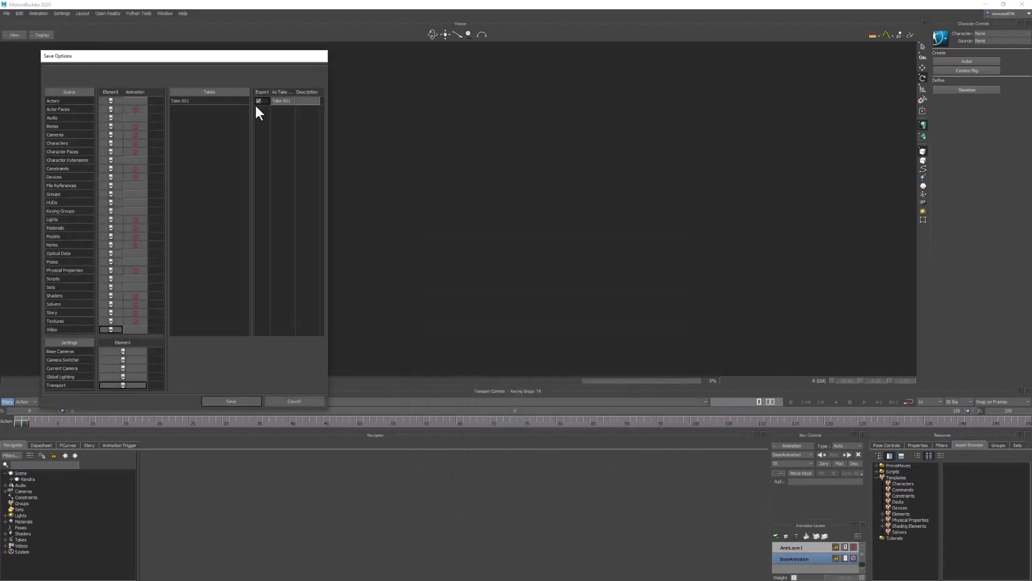
left_click(237, 399)
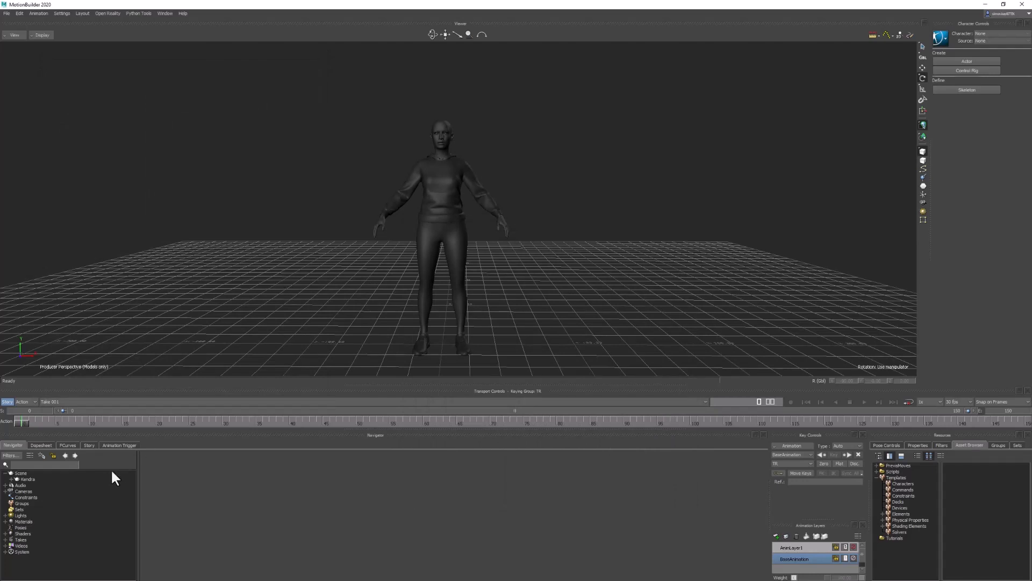
Set the diffuse color of the hoodie's M_top_hoodie material to a pale yellow, RGB 1.00, 0.92, 0.63
left_click(11, 478)
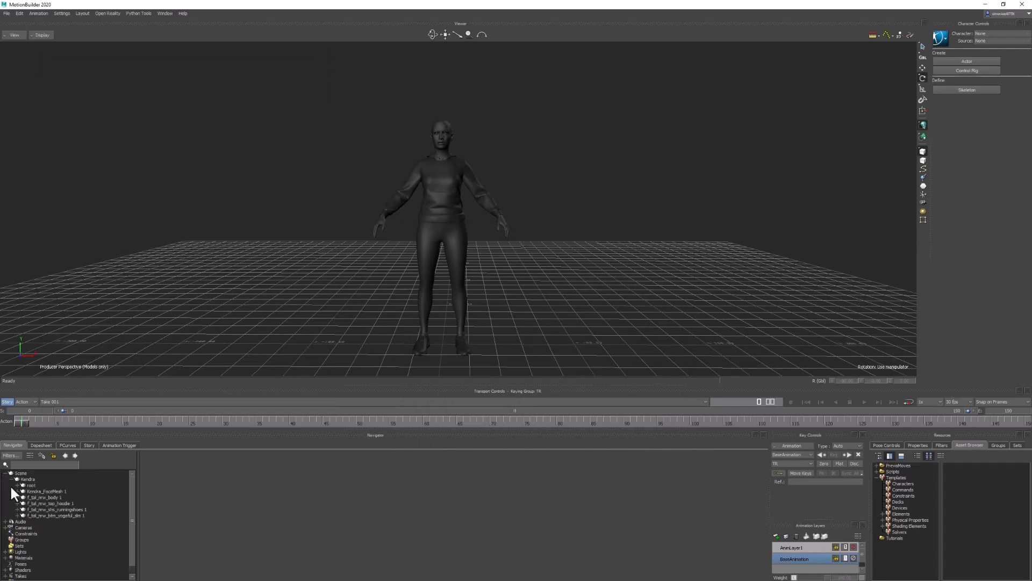
left_click(49, 497)
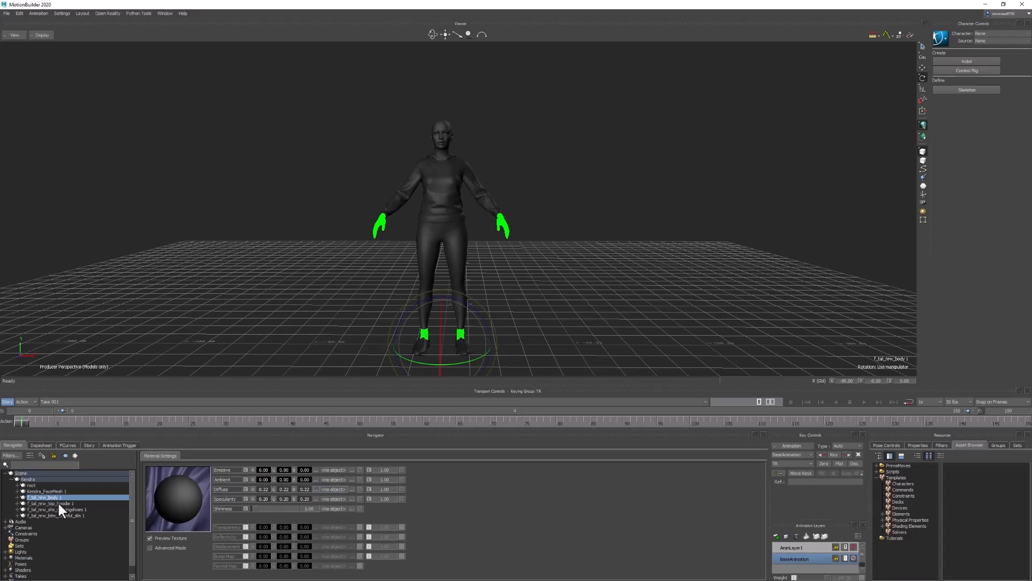
left_click(60, 503)
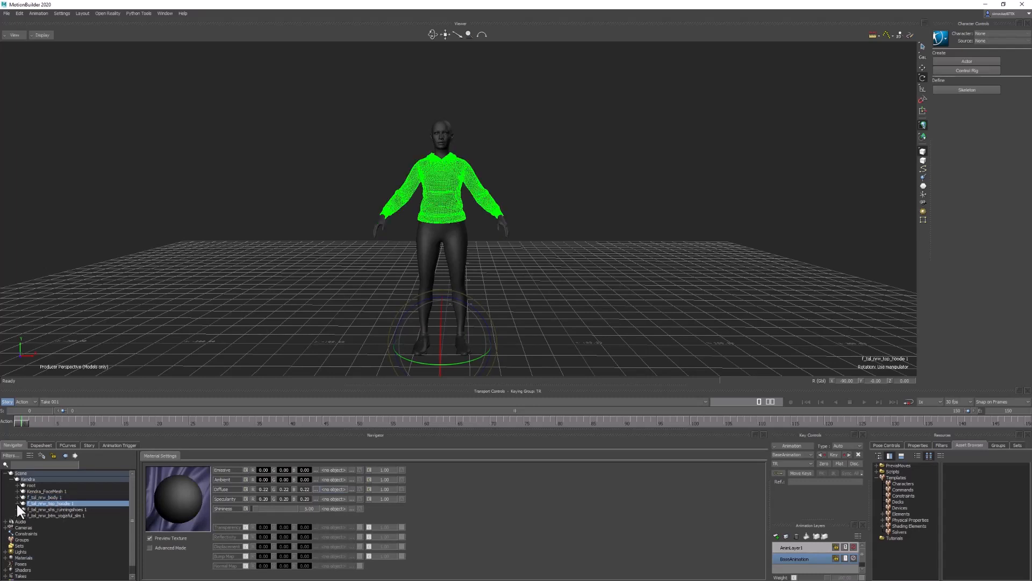
left_click(17, 503)
left_click(54, 510)
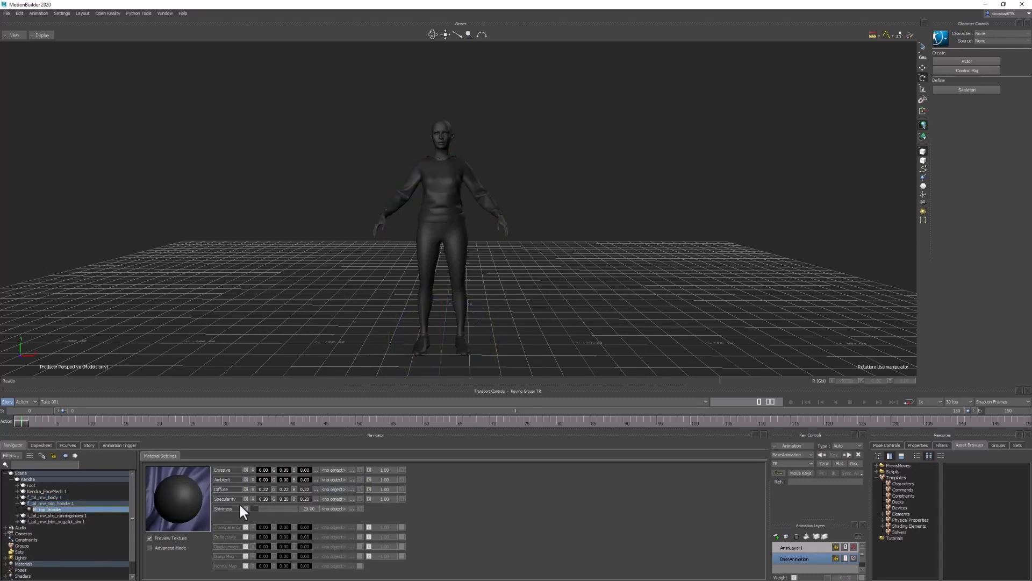
left_click(315, 488)
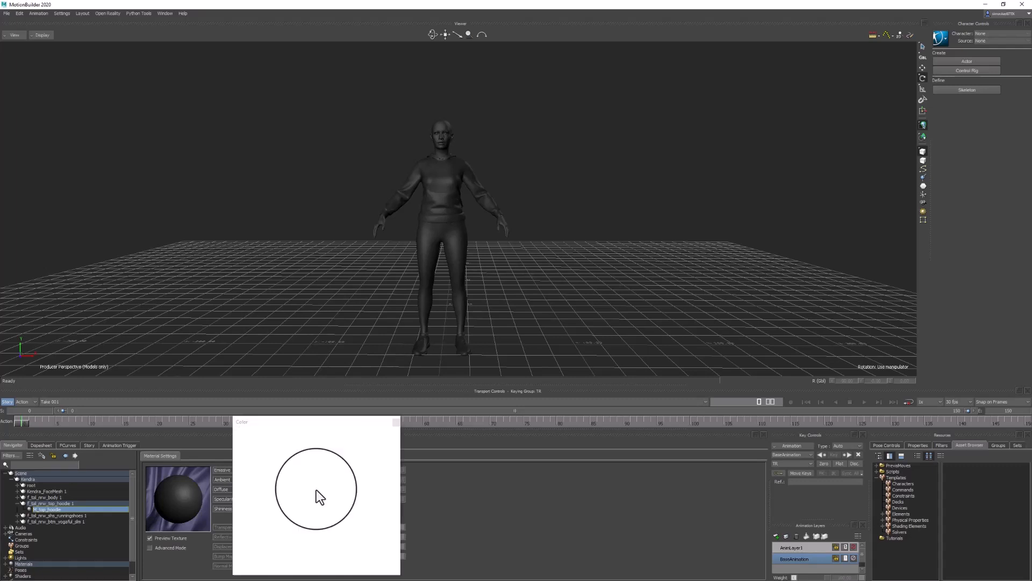
left_click(305, 474)
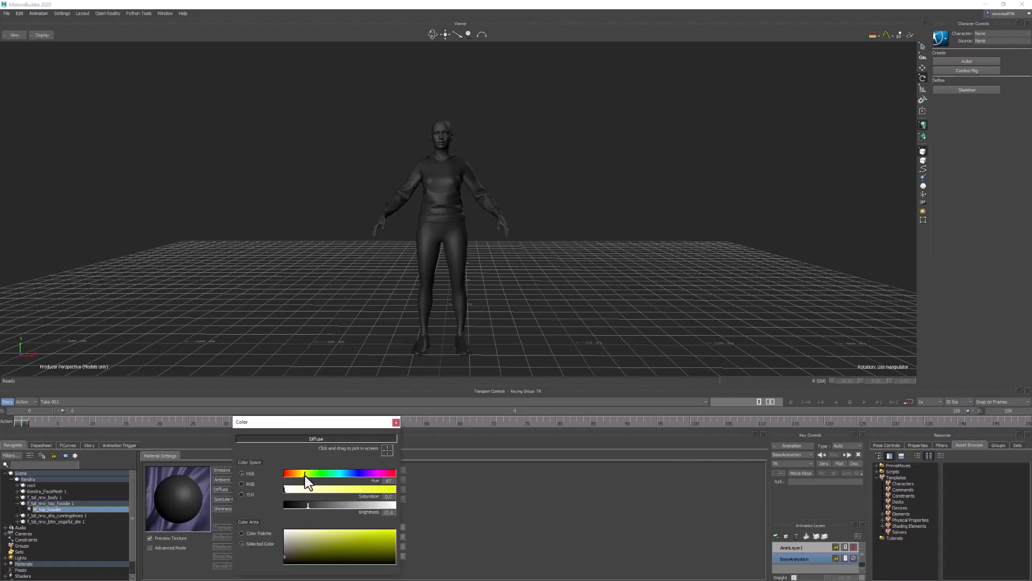
left_click(350, 489)
left_click_drag(307, 505, 326, 490)
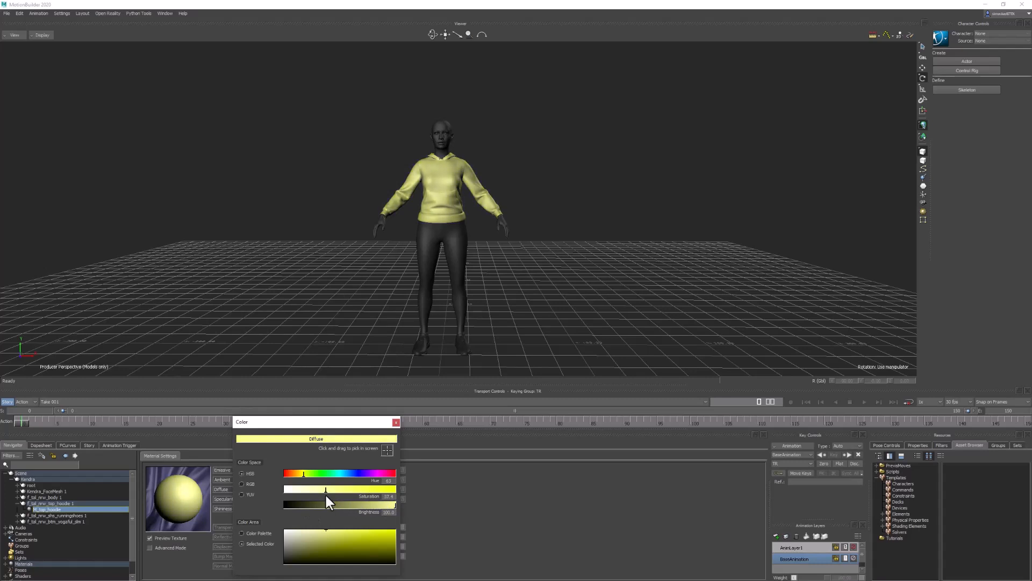
left_click(301, 475)
left_click(396, 422)
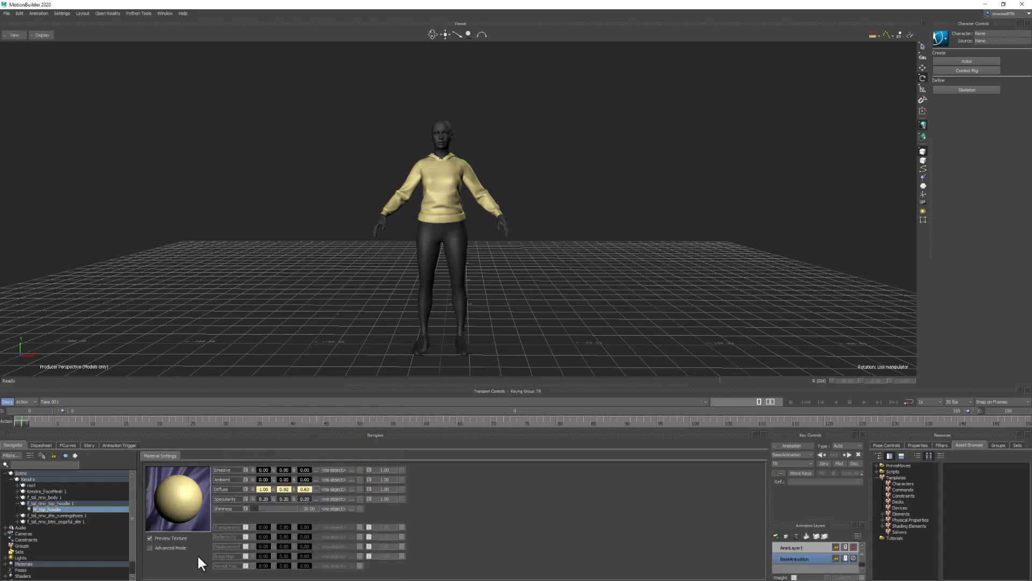
Set the diffuse color of the running shoes' material to a bright blue at full brightness
left_click(52, 515)
left_click(17, 515)
left_click(57, 521)
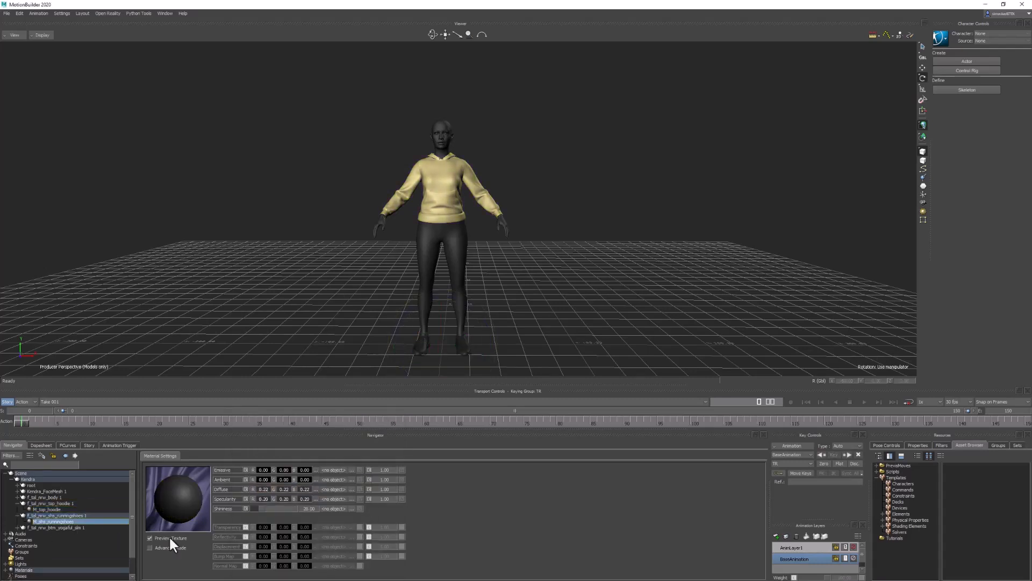
left_click(315, 489)
left_click(348, 476)
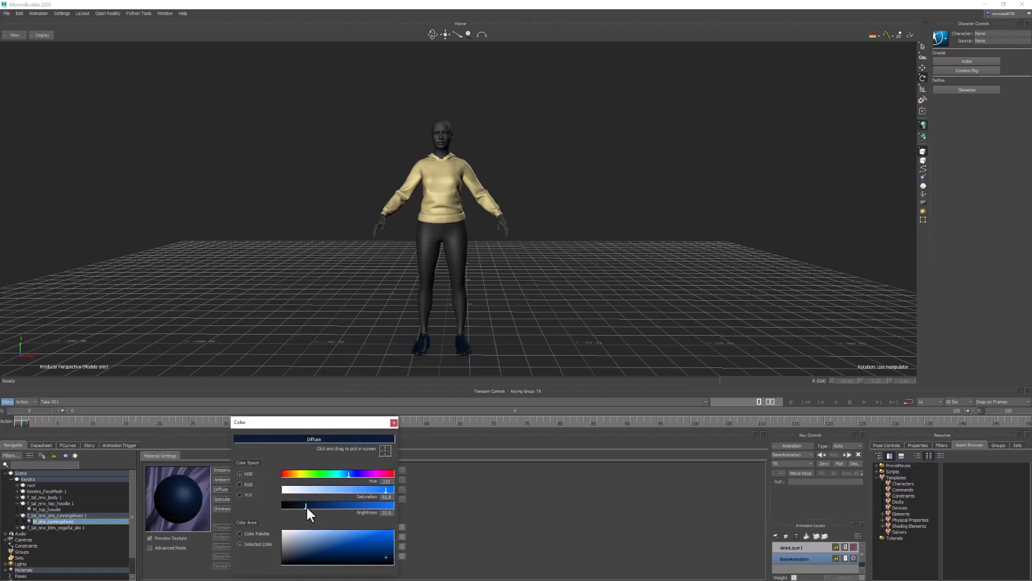
left_click_drag(305, 505, 394, 505)
left_click(375, 491)
left_click(394, 423)
Set the diffuse color of the yoga pants' material to a medium grey by raising its brightness
left_click(56, 527)
left_click(17, 527)
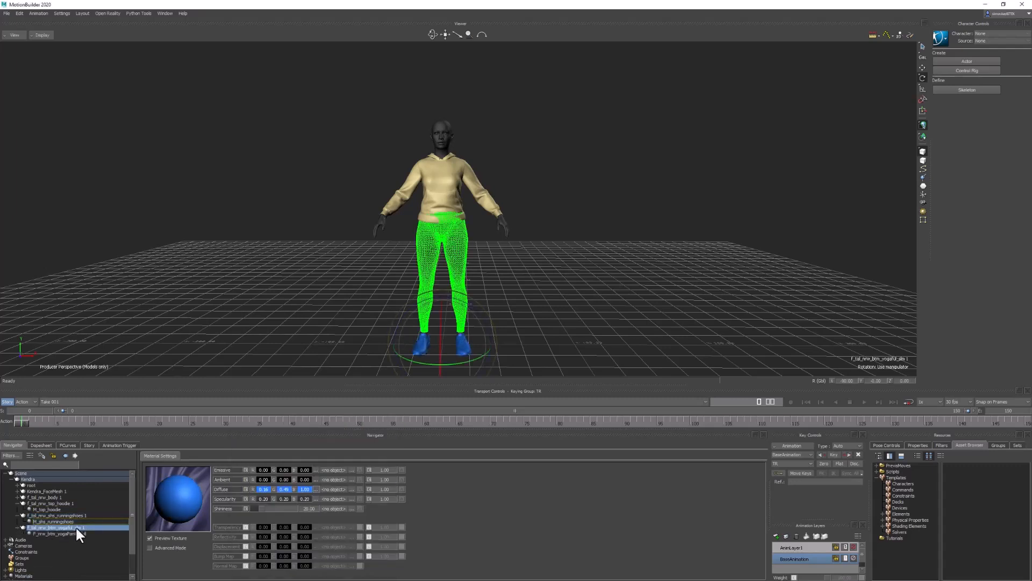
left_click(66, 532)
left_click(317, 489)
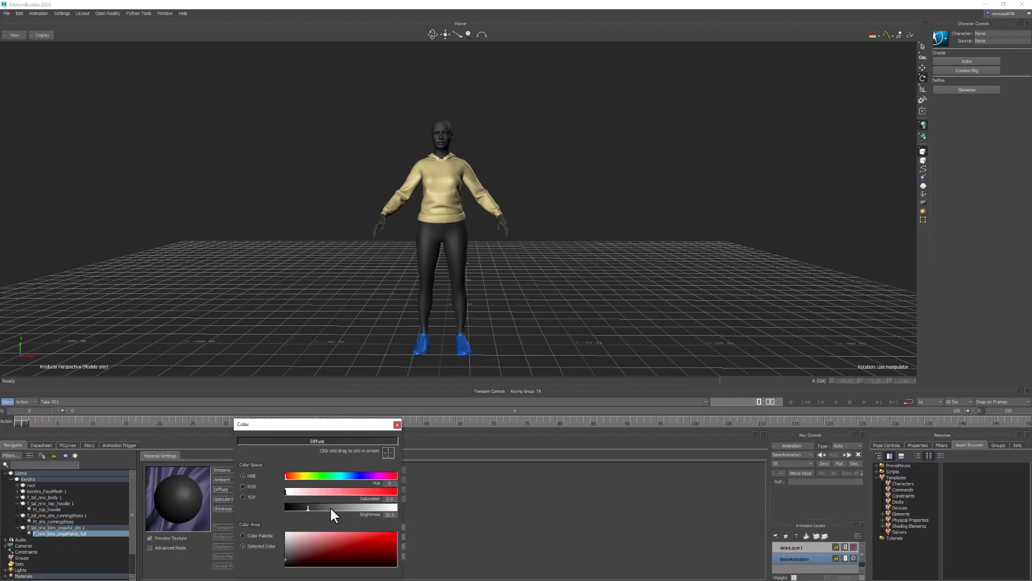
left_click_drag(330, 506, 340, 505)
left_click(397, 424)
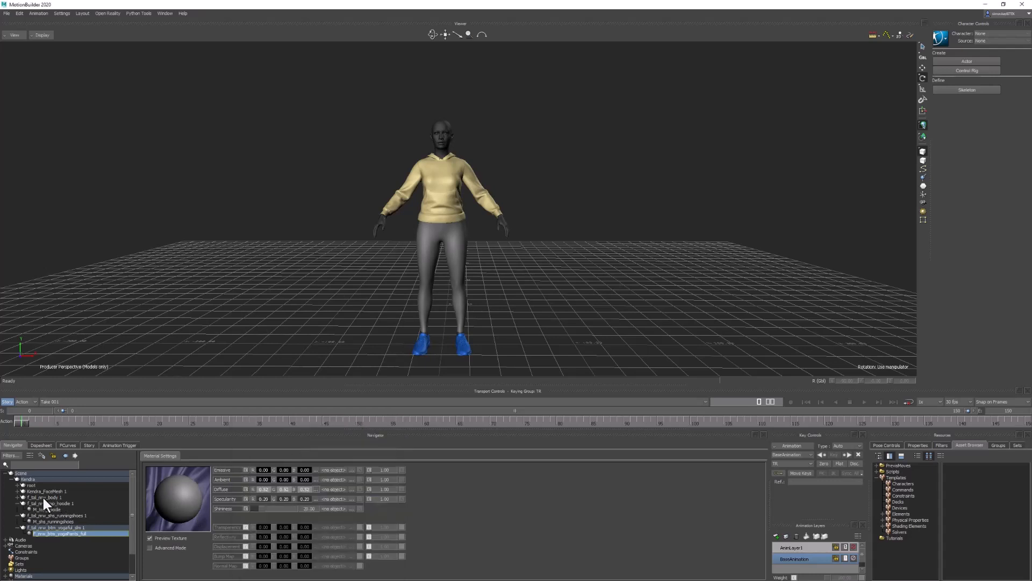
Import the texture images BodyBaseColor.PNG and FaceColor_MAIN_LOD.PNG into the scene's Videos
scroll(132, 496, "down", 2)
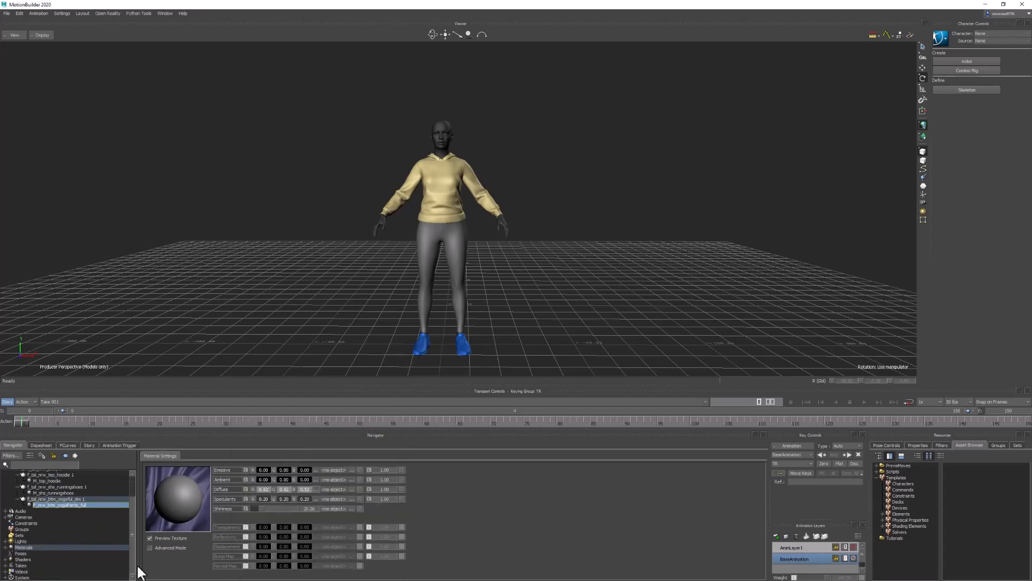
left_click(21, 571)
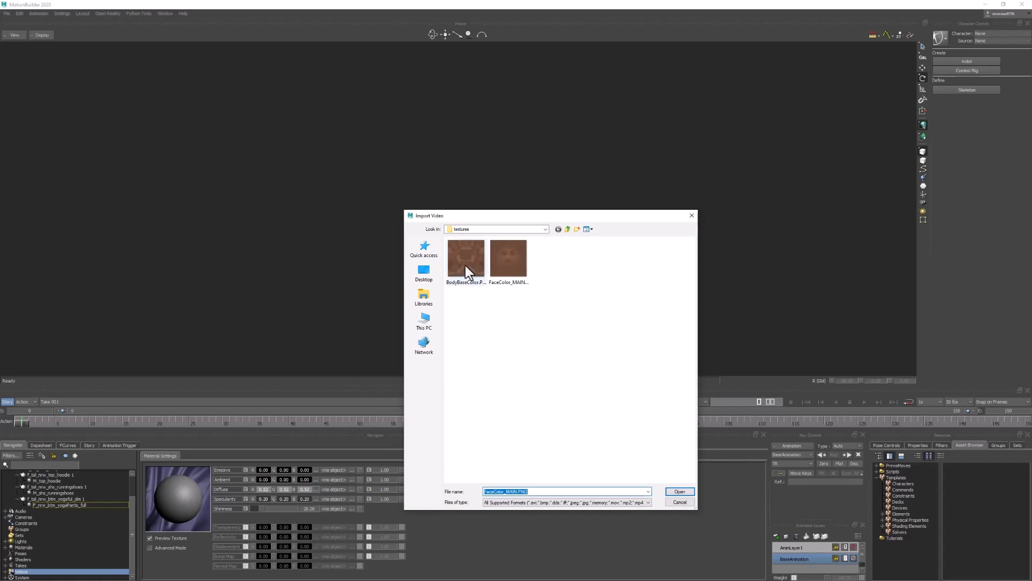
left_click_drag(460, 312, 548, 258)
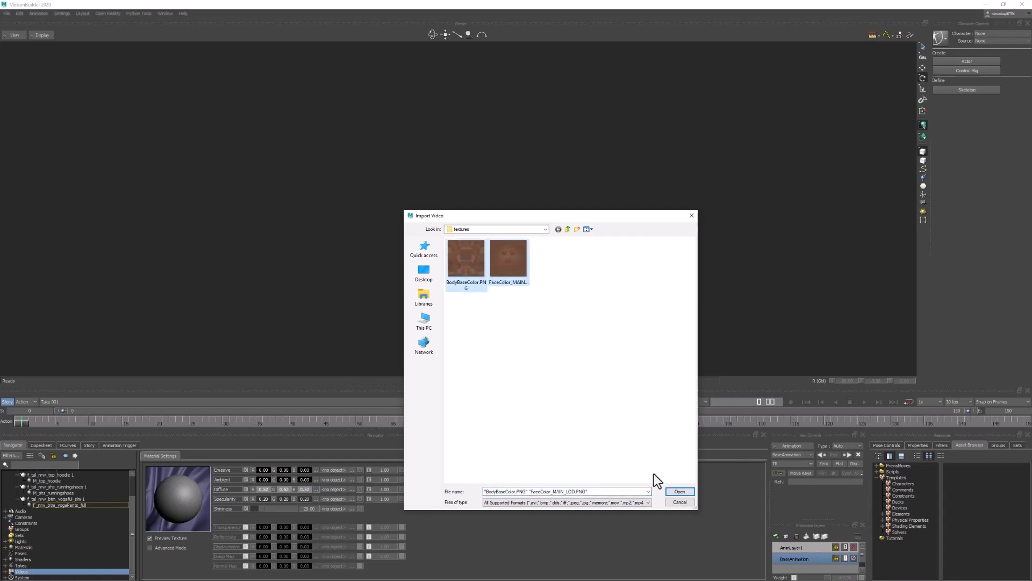
left_click(680, 493)
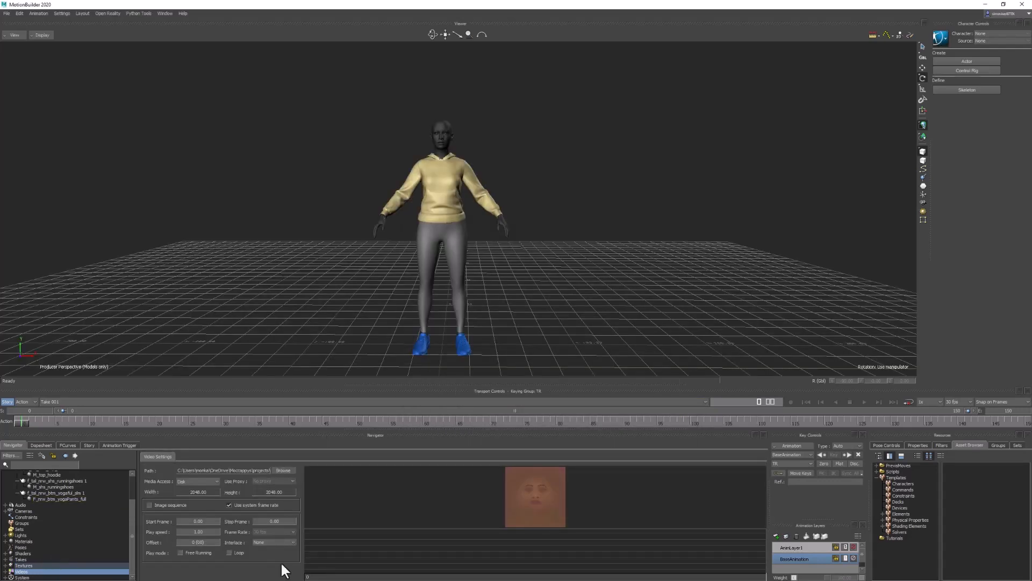
Attach the FaceColor_MAIN_LOD.PNG texture to the diffuse channel of the face mesh's material
left_click(8, 571)
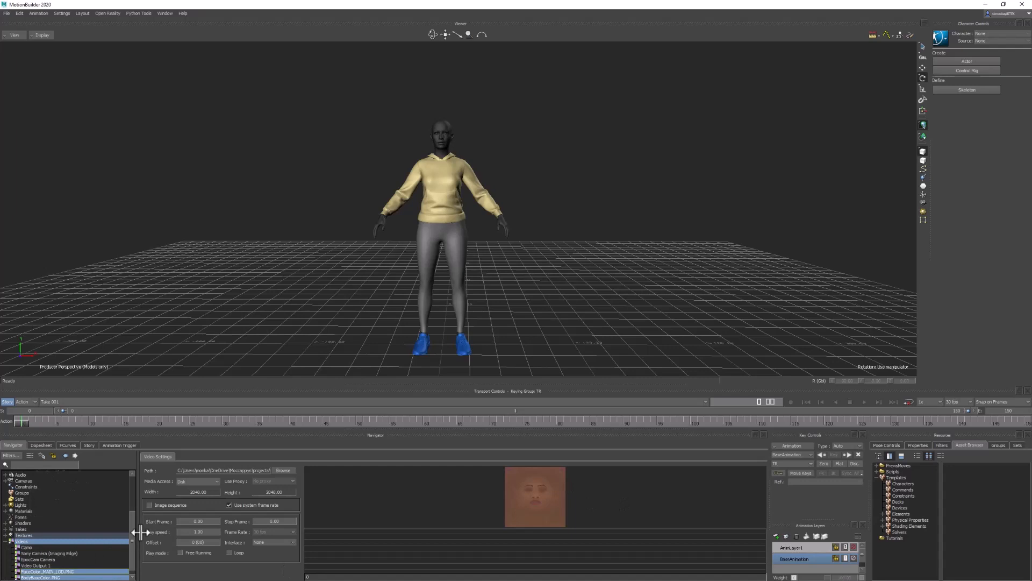
left_click_drag(133, 533, 133, 540)
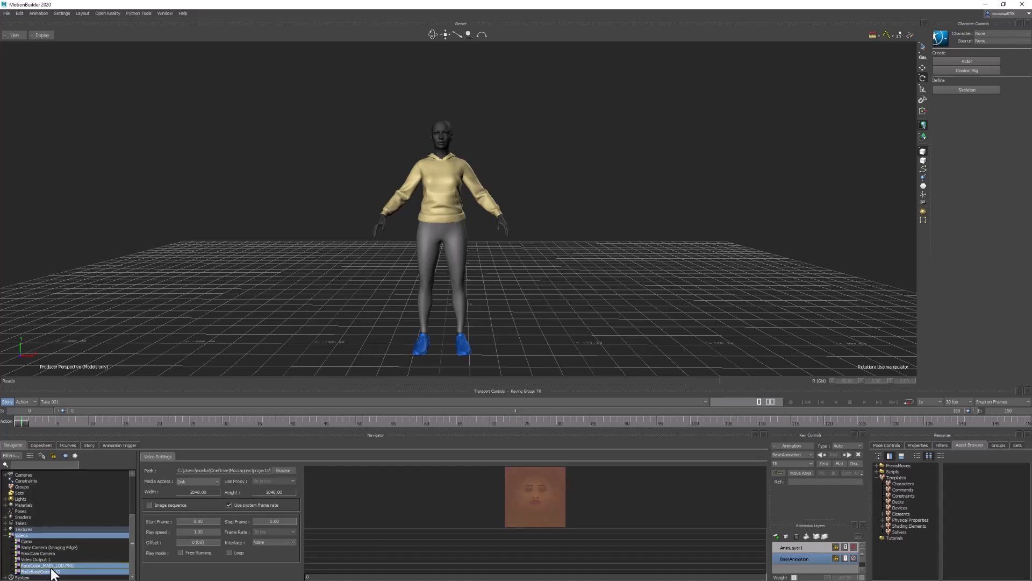
left_click(56, 566)
left_click_drag(65, 571, 446, 137)
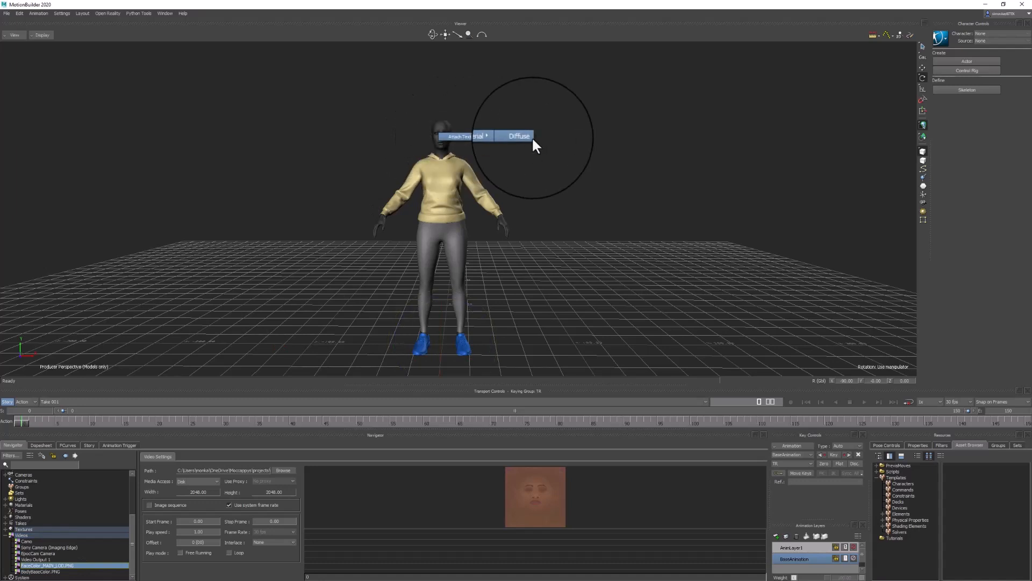
left_click(528, 135)
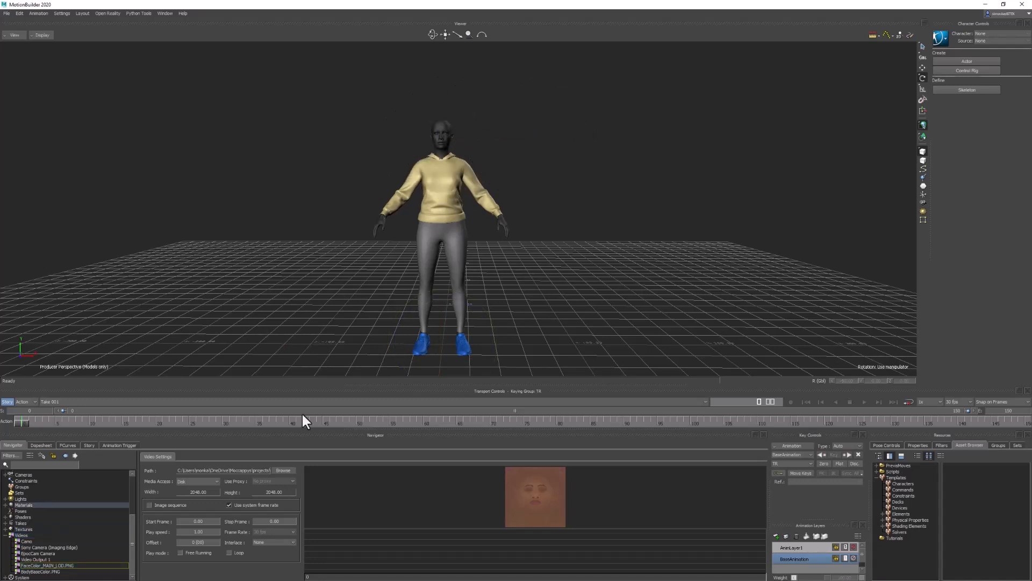
Attach the BodyBaseColor.PNG texture to the material of the body mesh using its bare hand in the viewer
left_click(52, 571)
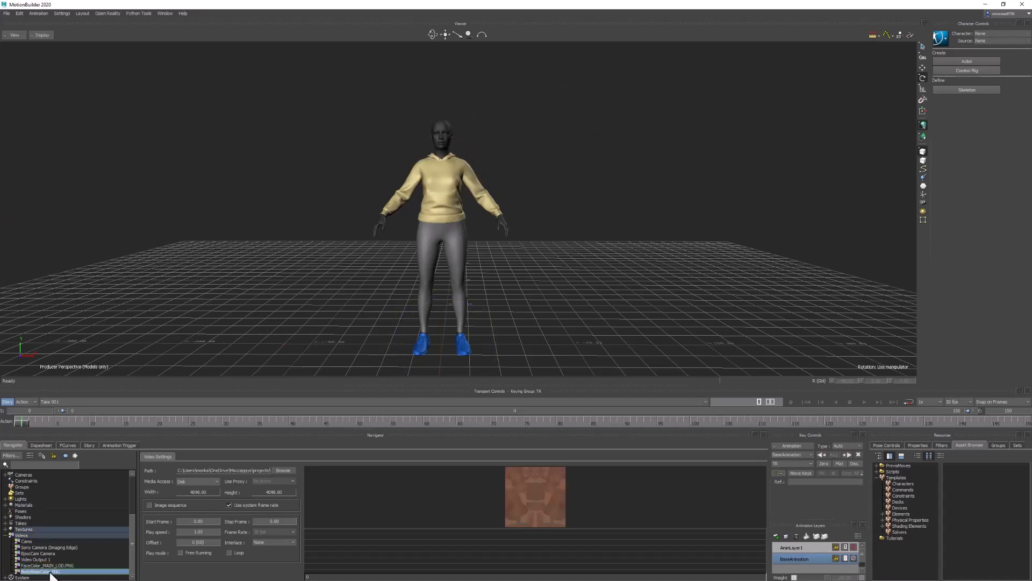
left_click_drag(53, 573, 382, 223)
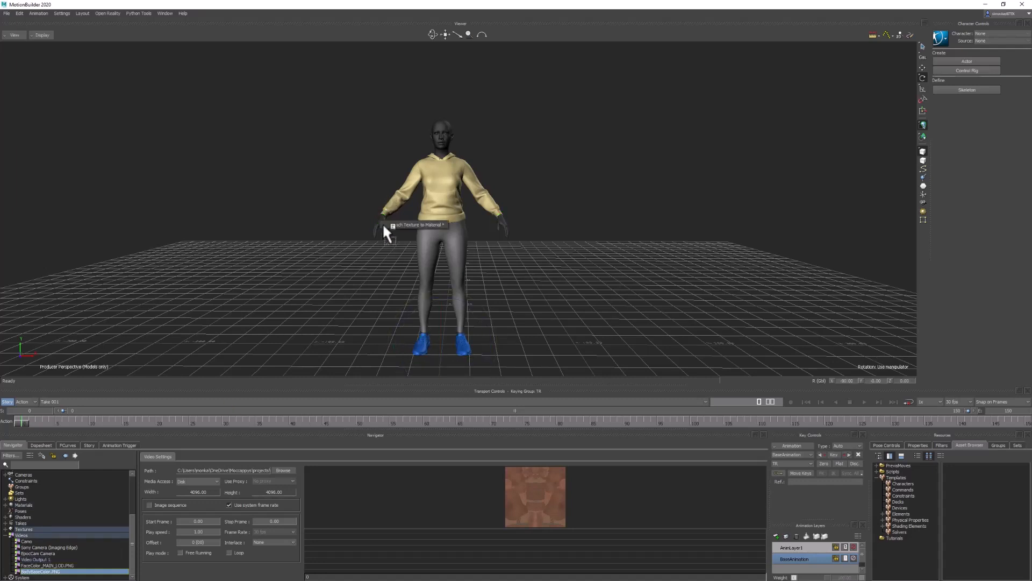
mouse_move(399, 224)
left_click(464, 224)
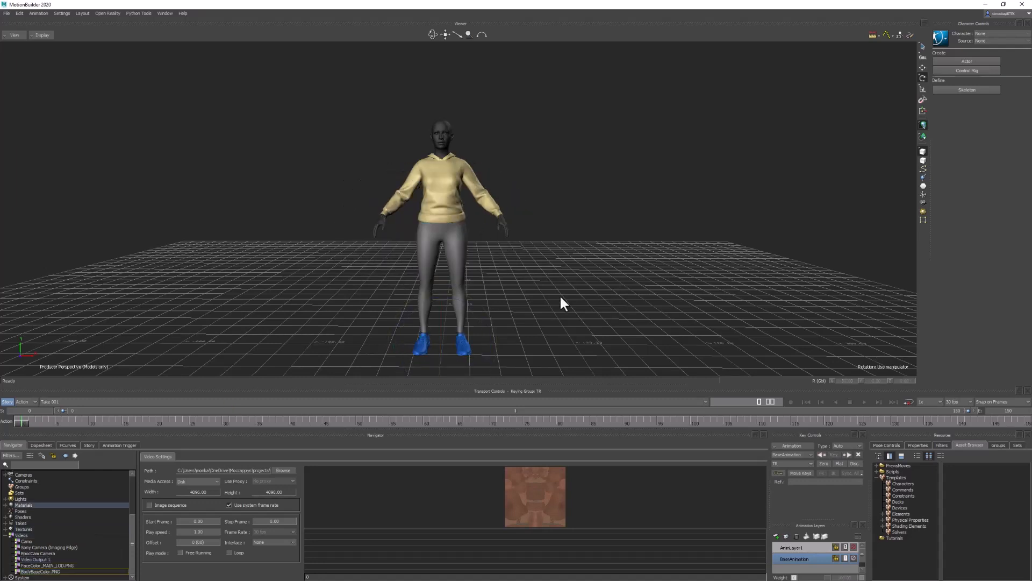
Set the diffuse color of the textured BodySynthesized material to 1.00 in red, green and blue
left_click(5, 505)
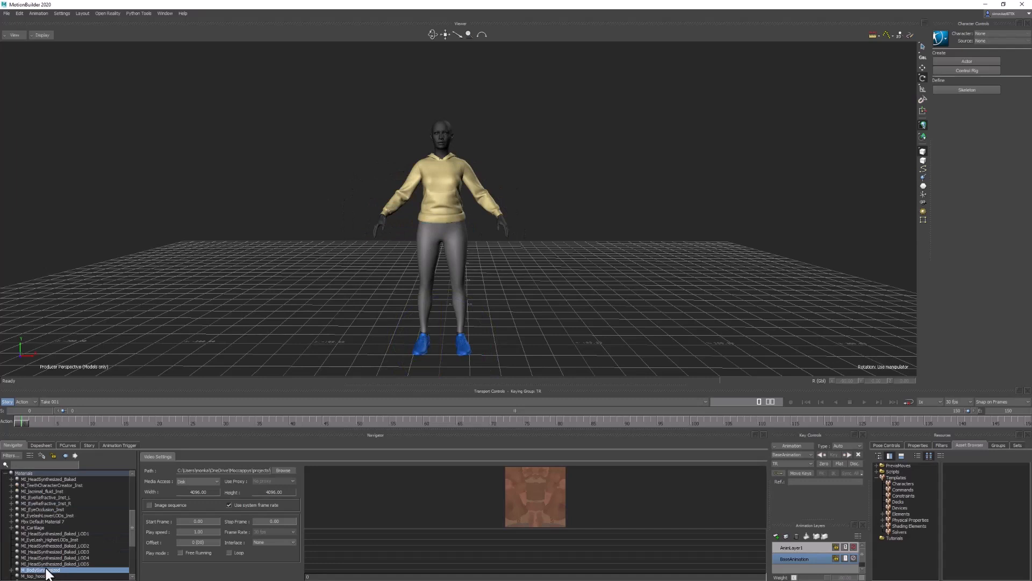
left_click(11, 569)
left_click(54, 574)
scroll(80, 559, "down", 3)
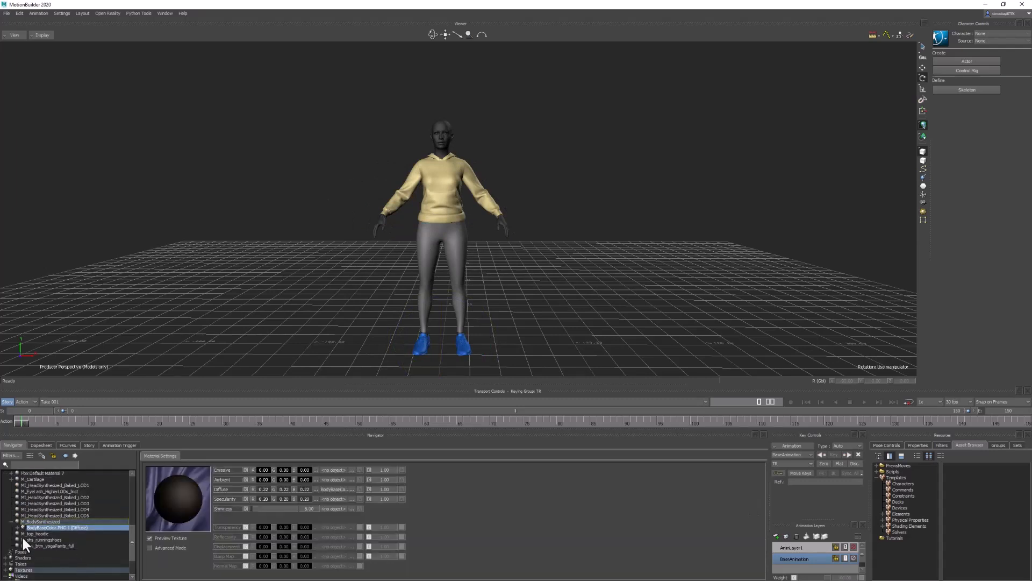
left_click(15, 527)
left_click(65, 534)
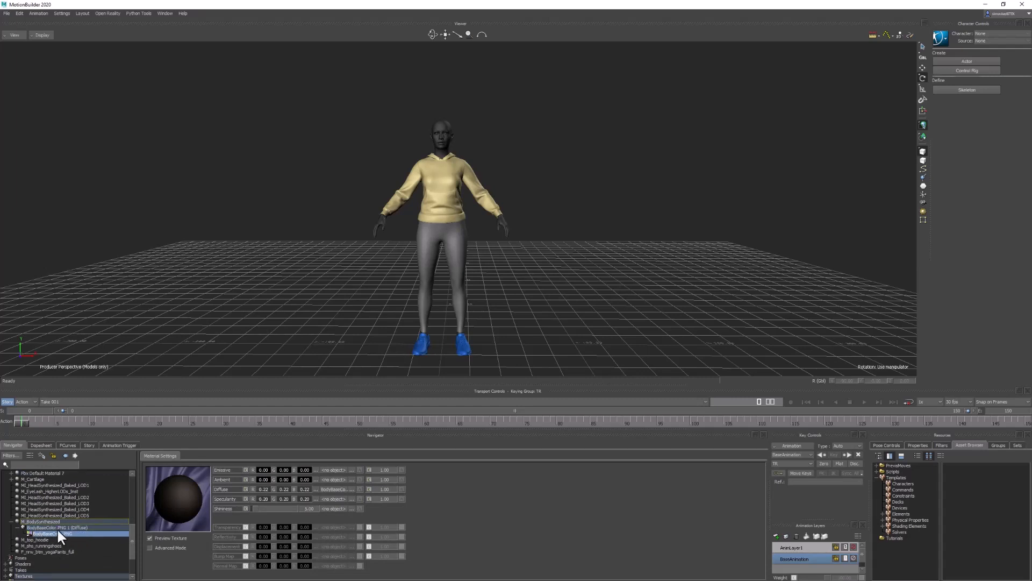
left_click(49, 521)
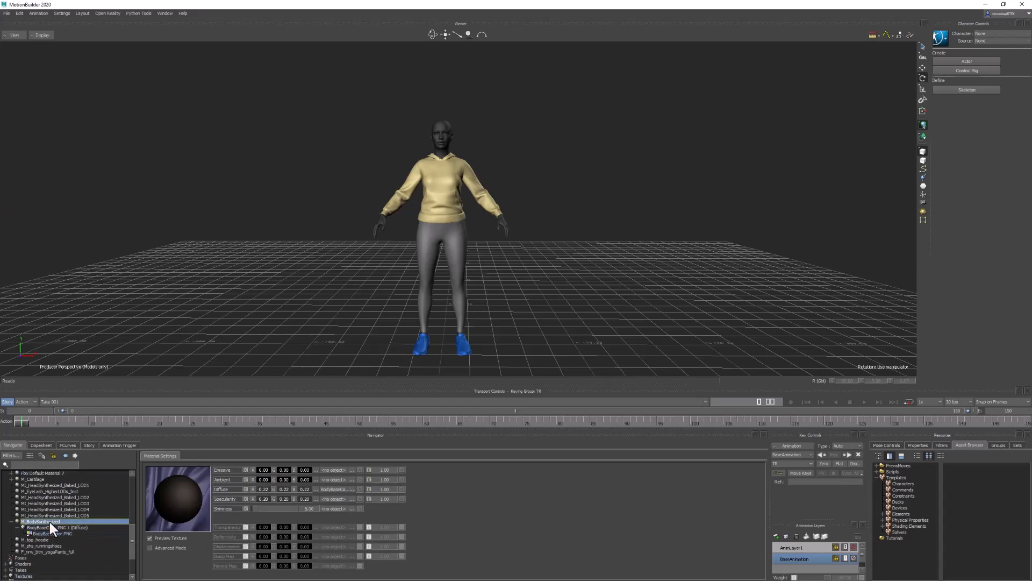
double_click(266, 490)
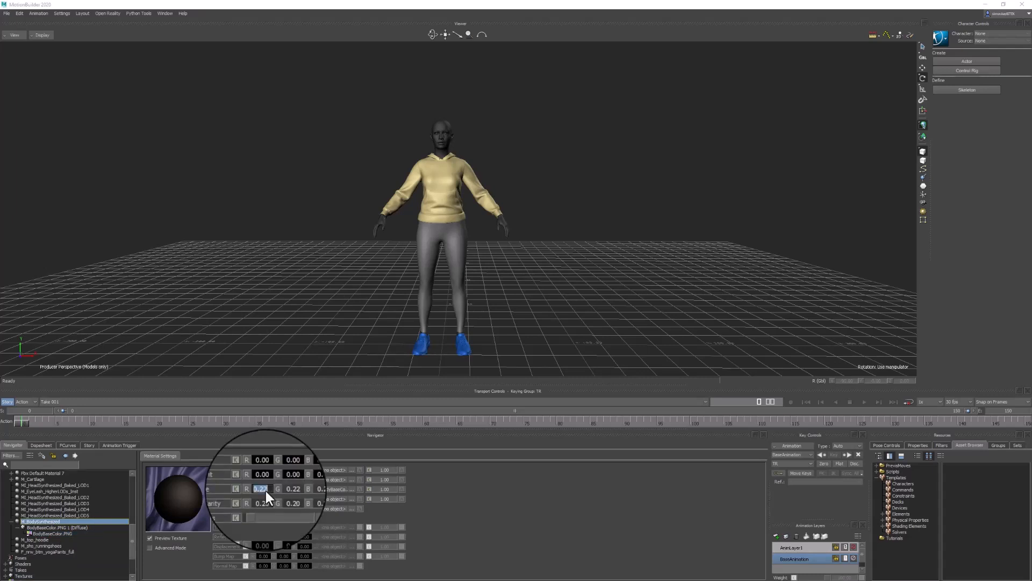
type("1")
key("Return")
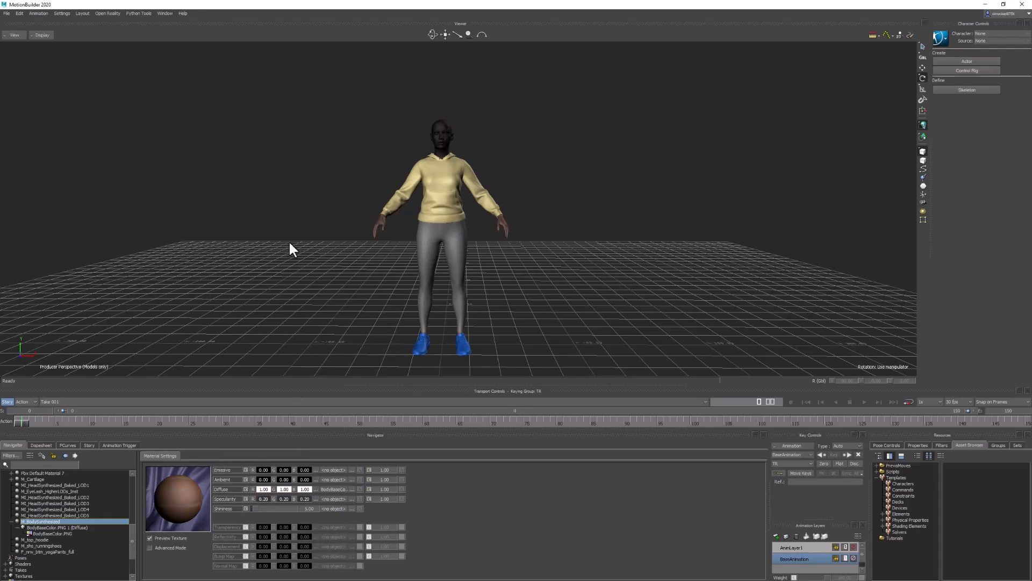
Check which models display mode the viewer uses
left_click(40, 36)
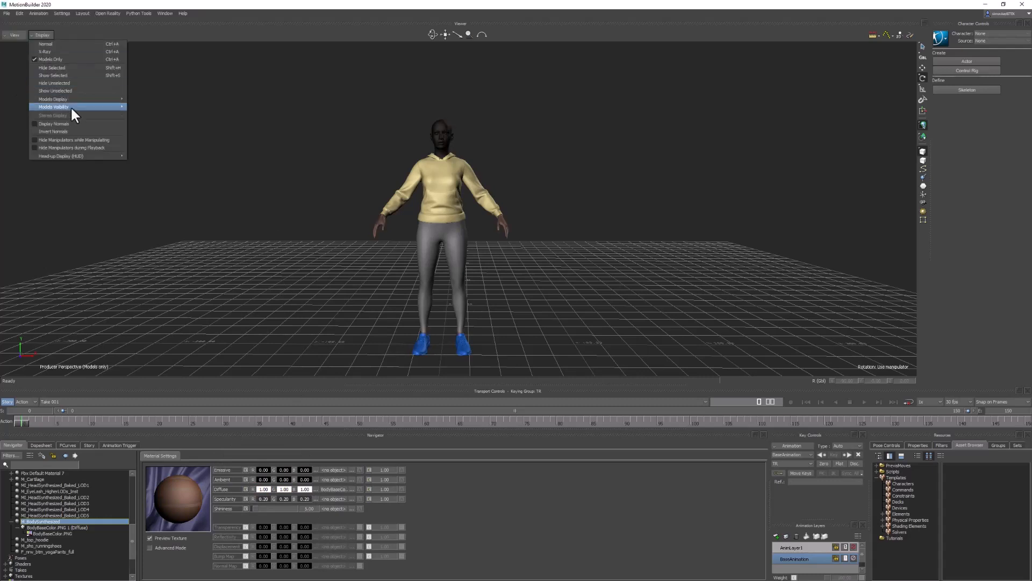
mouse_move(75, 99)
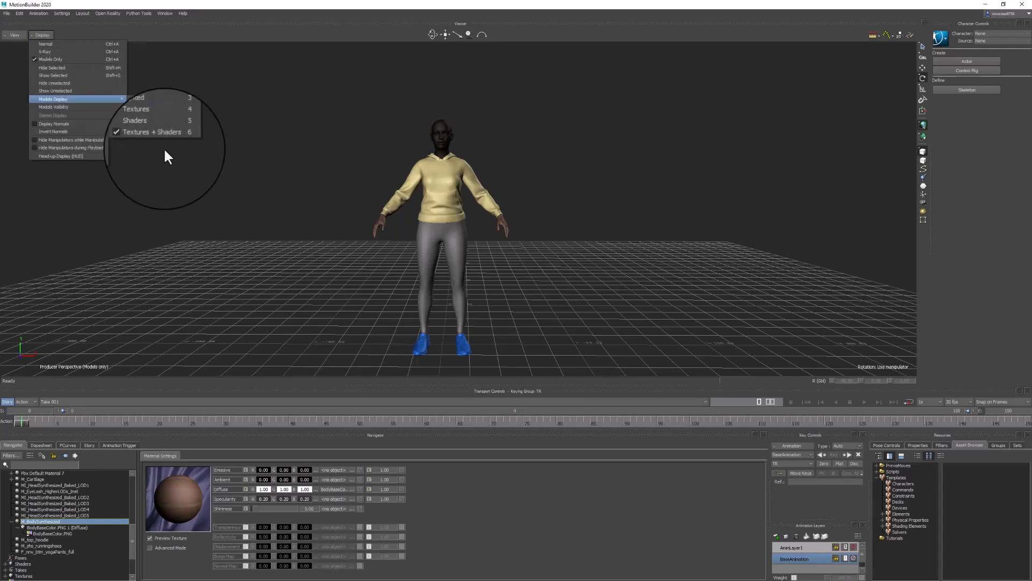
left_click(284, 189)
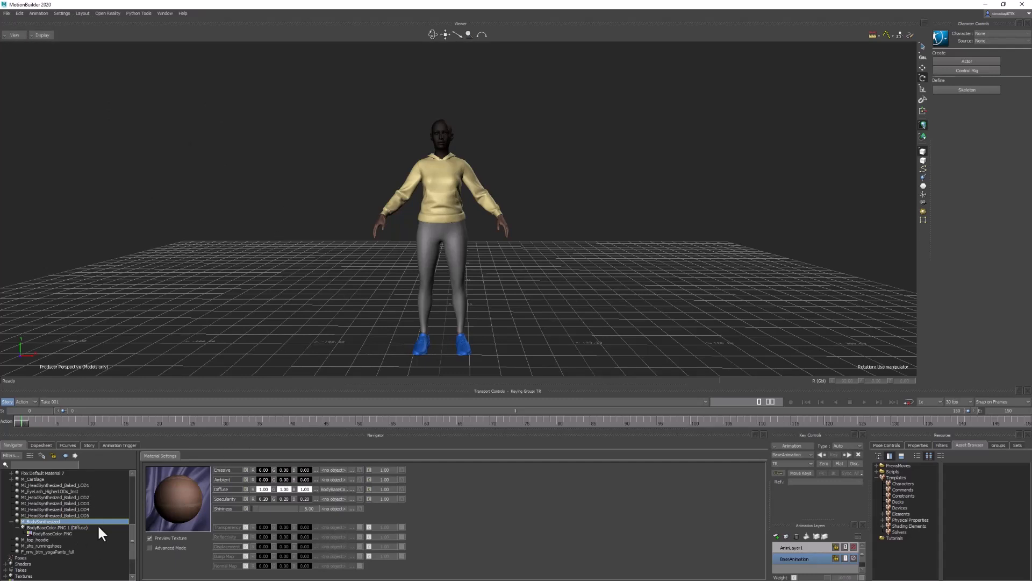
Set the diffuse color of the face mesh's MI_HeadSynthesized_Baked material to 1.00 in red, green and blue
scroll(130, 527, "up", 5)
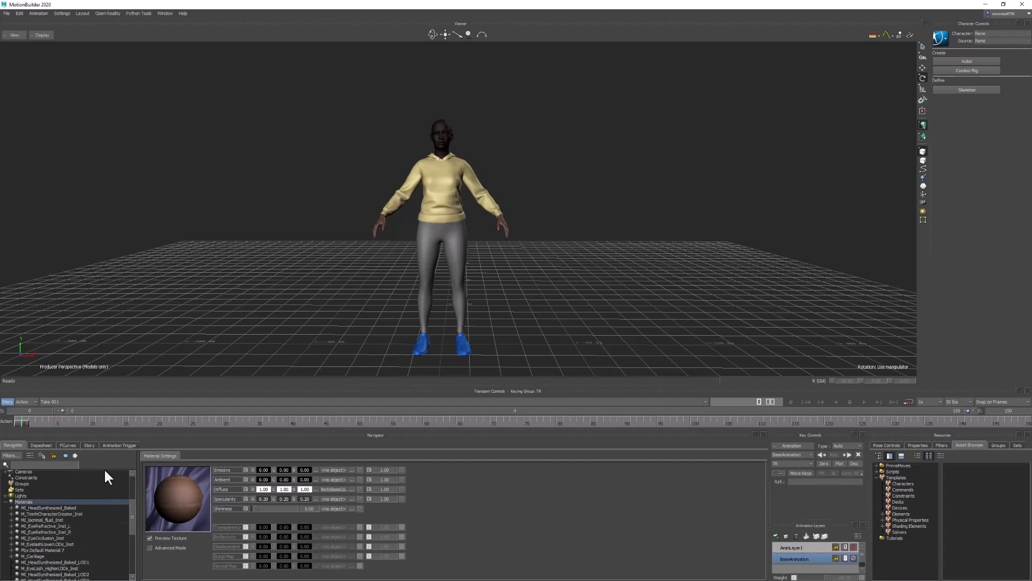
left_click(445, 137)
scroll(59, 518, "up", 4)
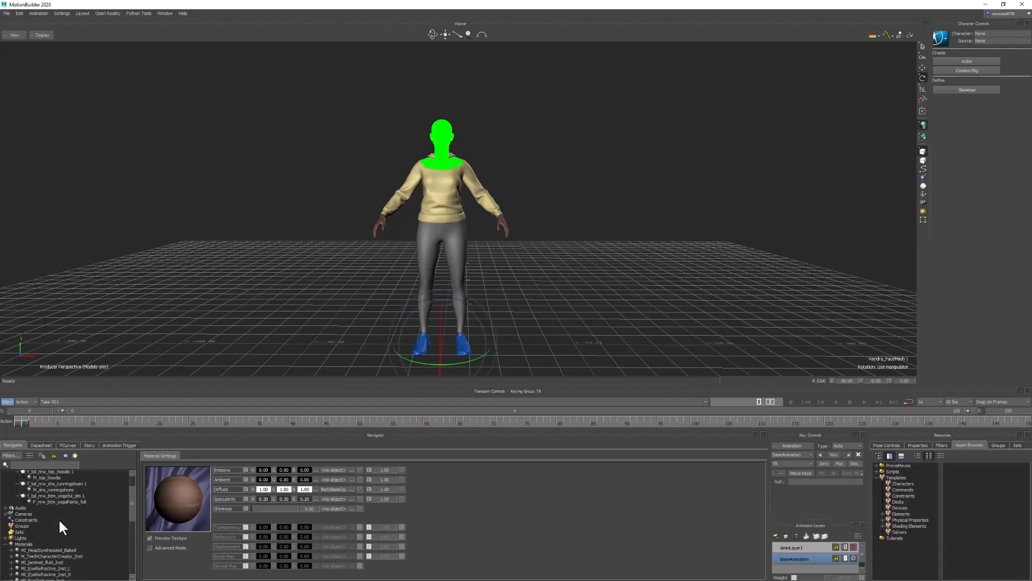
left_click(17, 484)
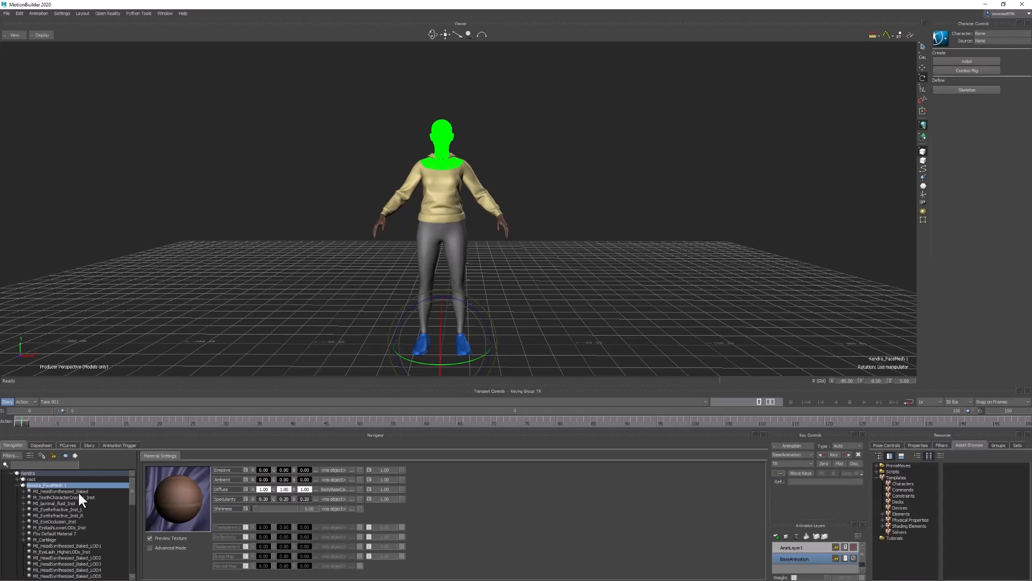
left_click(78, 489)
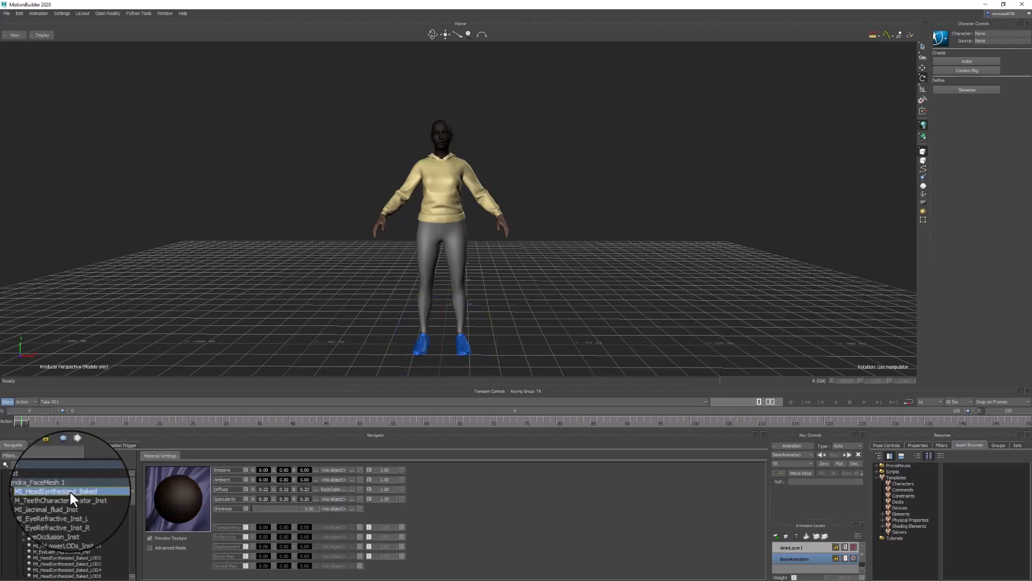
double_click(60, 491)
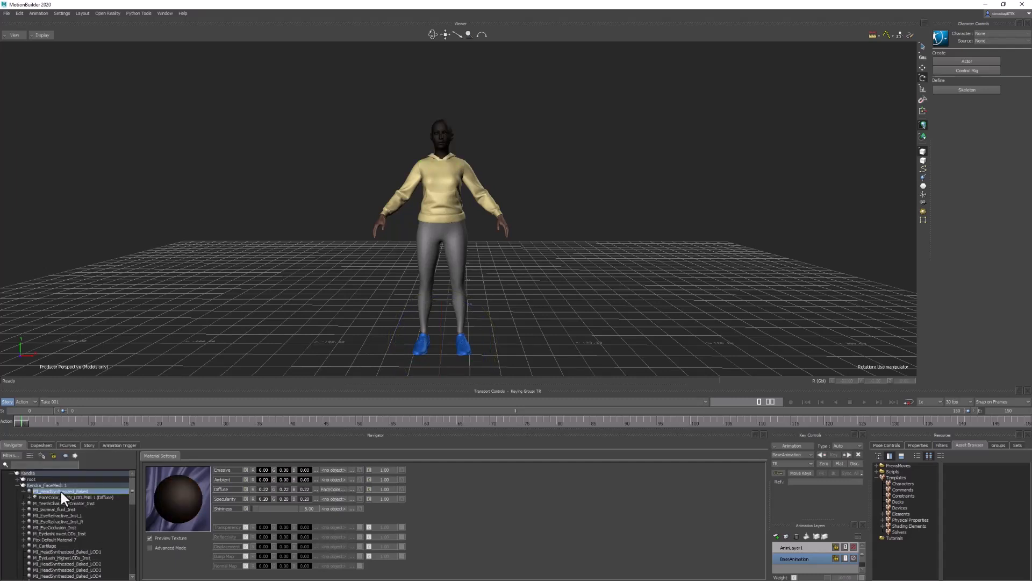
double_click(70, 495)
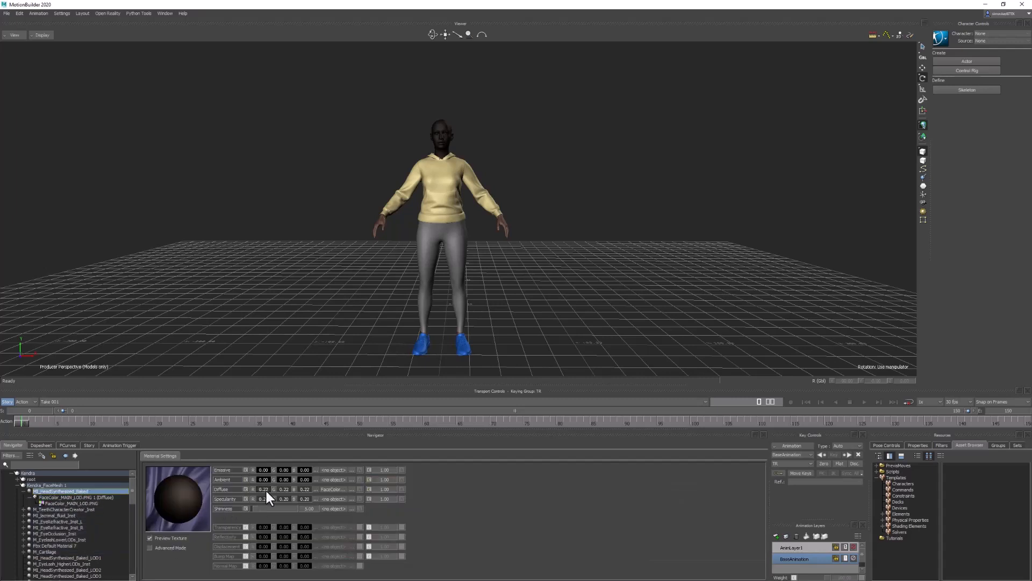
type("1")
key("Tab")
type("1")
key("Tab")
type("1")
key("Return")
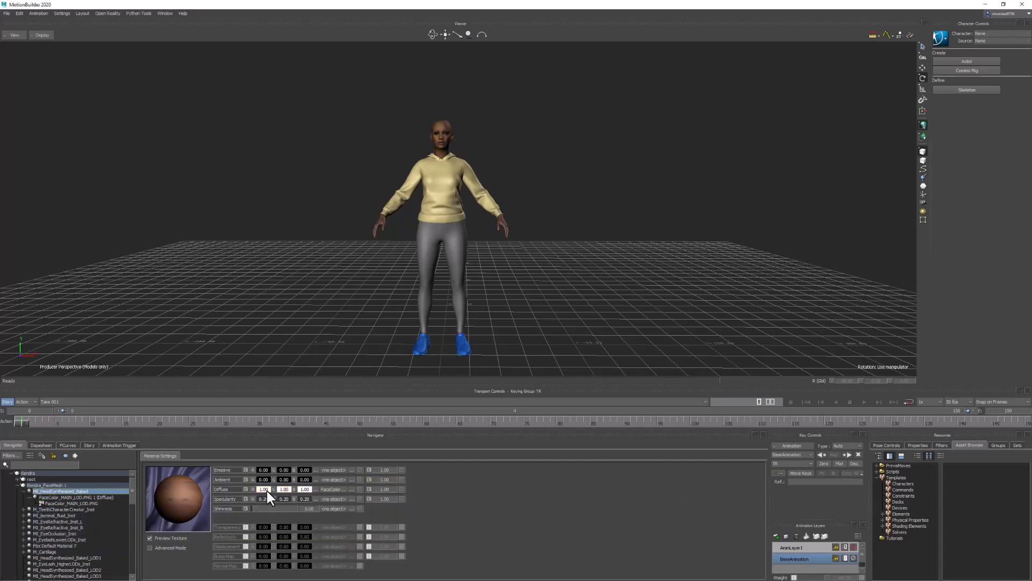
View the textured character up closer and collapse the expanded branches of the Navigator tree
left_click_drag(484, 205, 547, 275, "ctrl+shift")
left_click(487, 171)
left_click(500, 244)
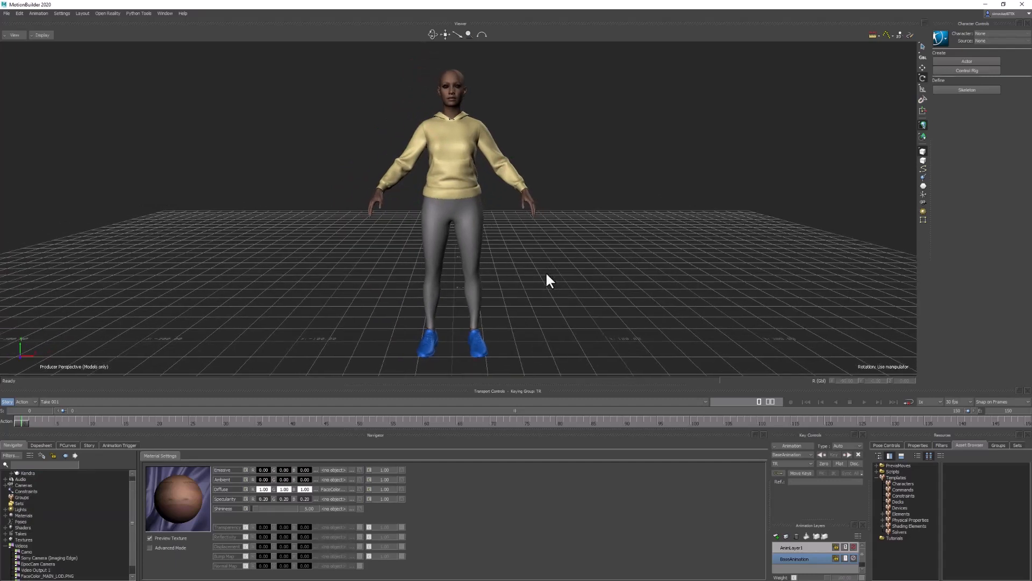
left_click(6, 545)
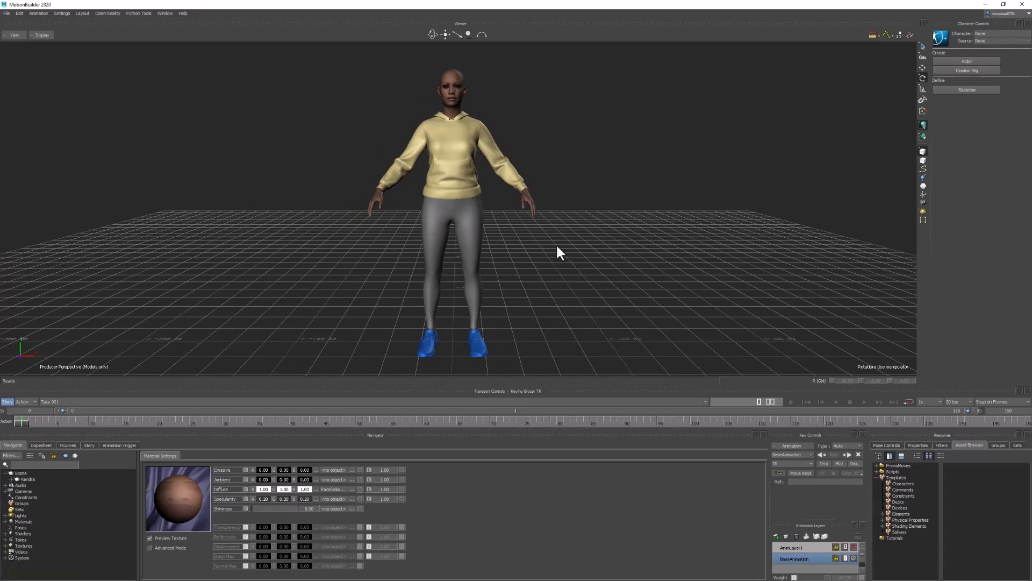
Switch the viewer to X-Ray display to show the skeleton through the character's meshes
left_click_drag(570, 245, 596, 253, "ctrl+shift")
key("ctrl+a")
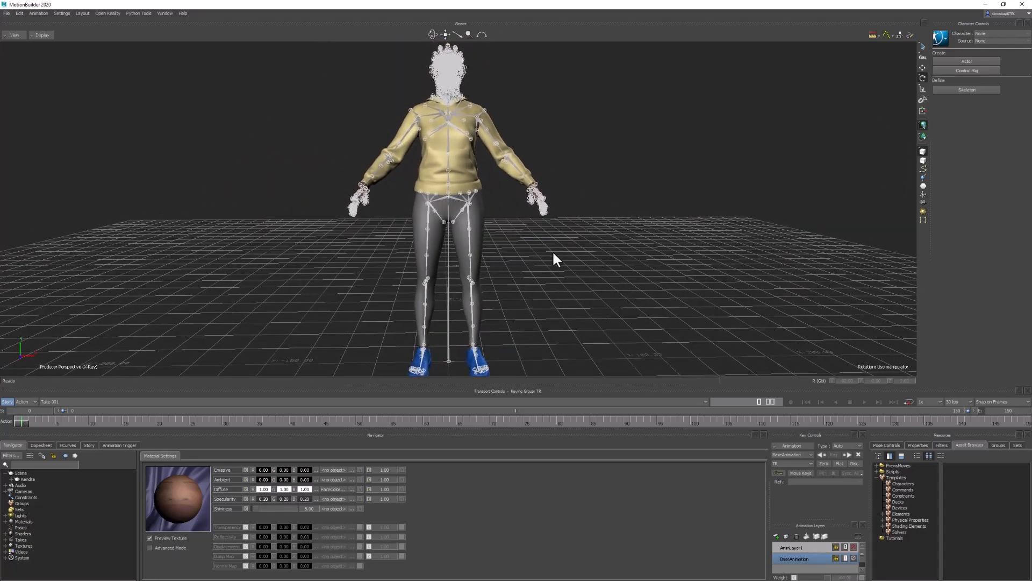
left_click_drag(522, 232, 549, 179, "ctrl+shift")
Show the scene in the schematic view and arrange all nodes horizontally
key("ctrl+w")
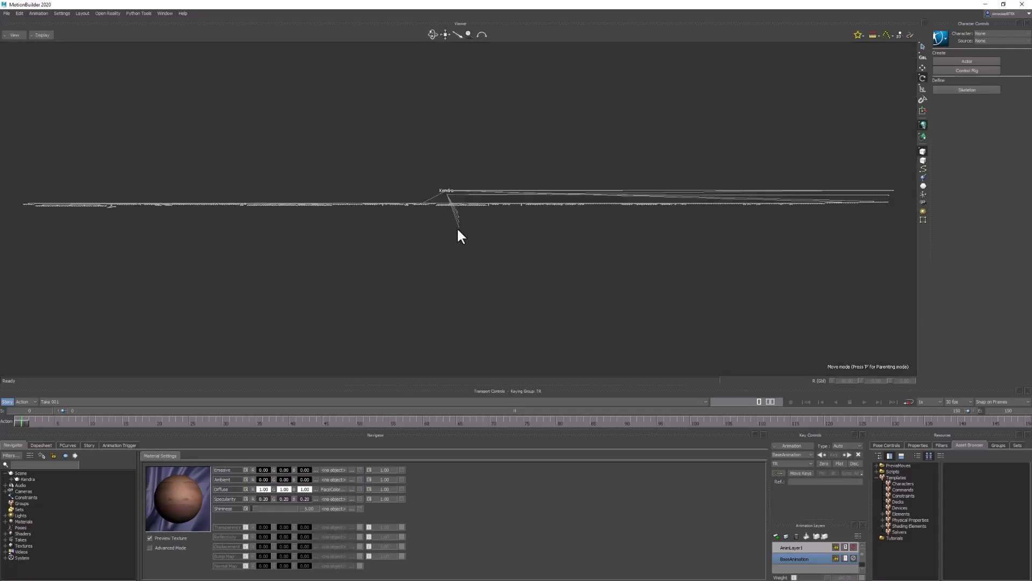
right_click(457, 243)
mouse_move(482, 273)
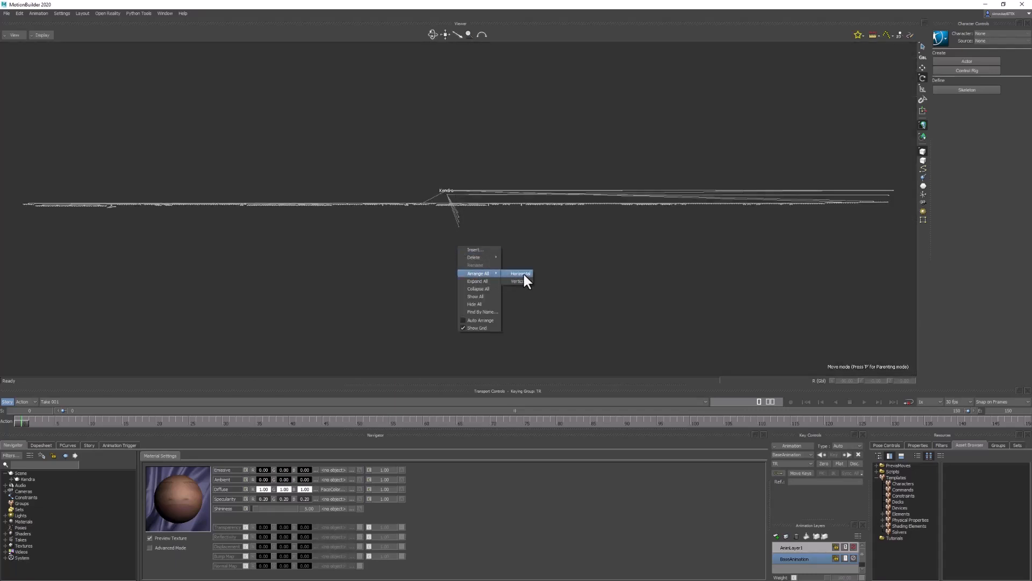
left_click(524, 275)
Browse the arranged schematic to examine the neck and facial joints in the skeleton hierarchy
left_click_drag(360, 233, 613, 281, "shift")
left_click_drag(613, 281, 589, 172, "ctrl")
left_click_drag(589, 172, 402, 268, "shift")
left_click_drag(502, 259, 607, 272, "shift")
middle_click_drag(586, 277, 124, 268)
scroll(525, 195, "up", 5)
middle_click_drag(526, 194, 86, 219)
middle_click_drag(703, 211, 513, 213)
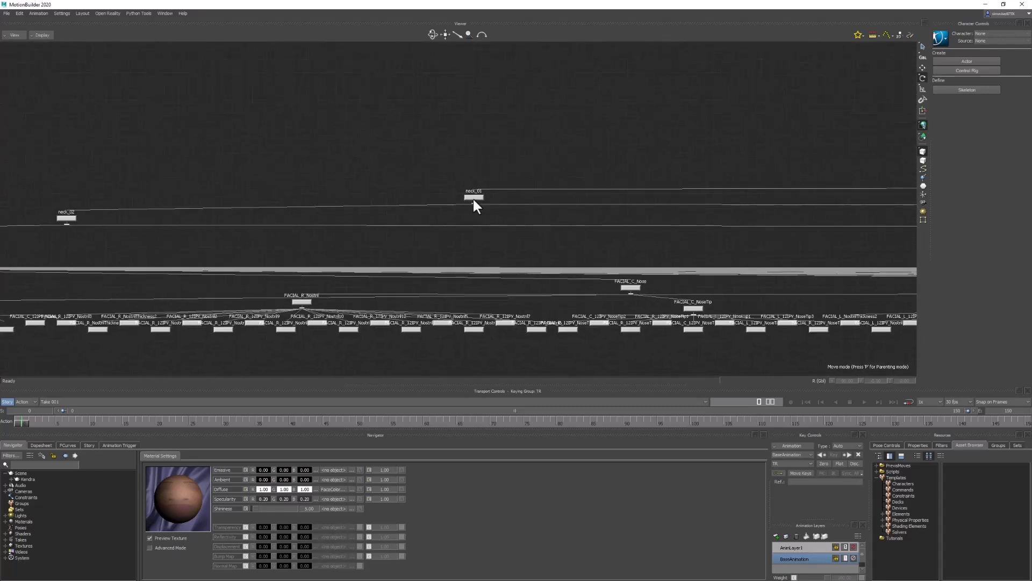
Split the viewer into two panes, with the X-Ray perspective beside the schematic view of the neck joints
key("ctrl+2")
left_click(569, 177)
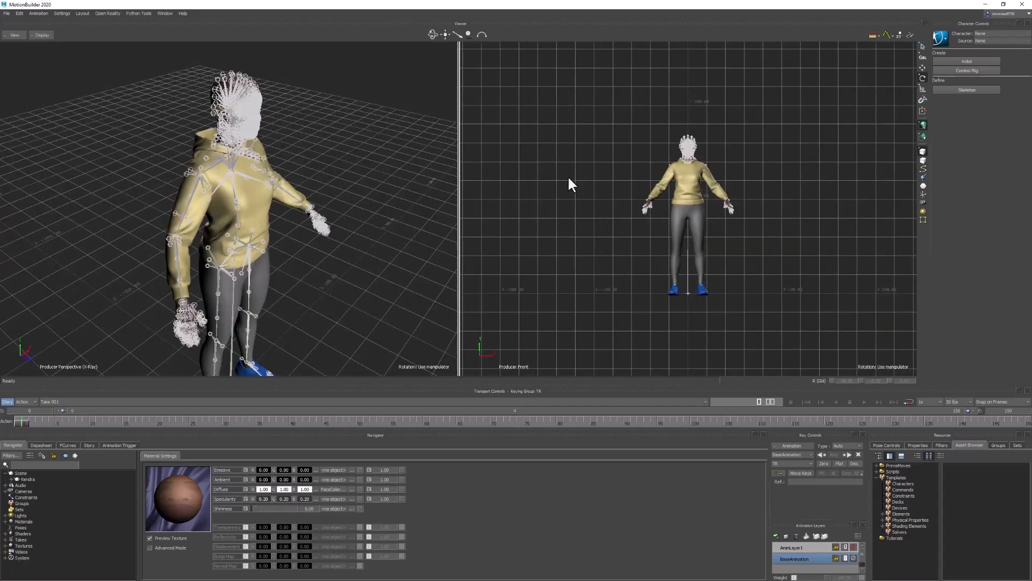
key("ctrl+w")
middle_click_drag(556, 228, 647, 220)
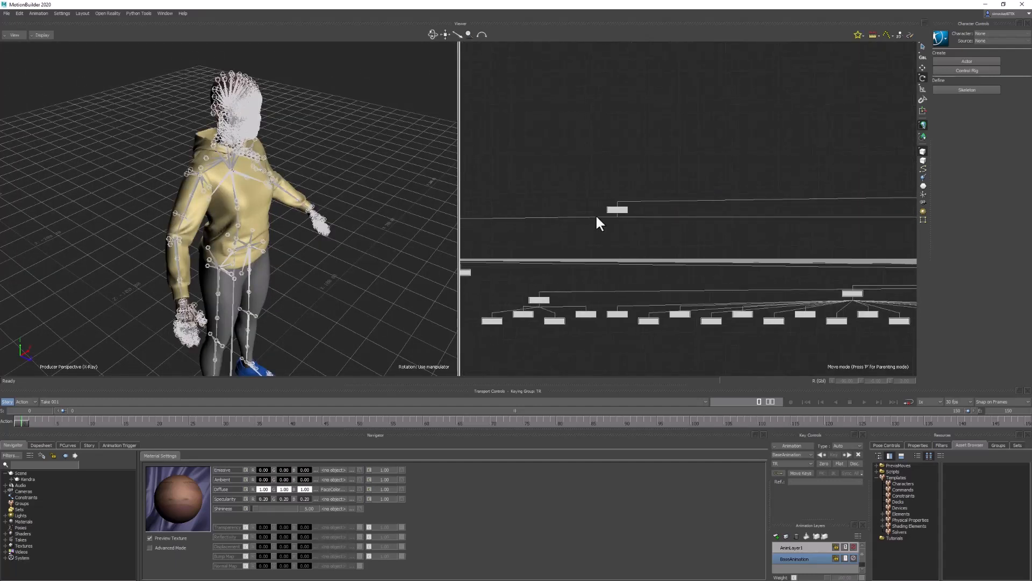
mouse_move(340, 229)
middle_mouse_down()
mouse_move(348, 175)
mouse_move(344, 219)
middle_mouse_up()
left_click(619, 176)
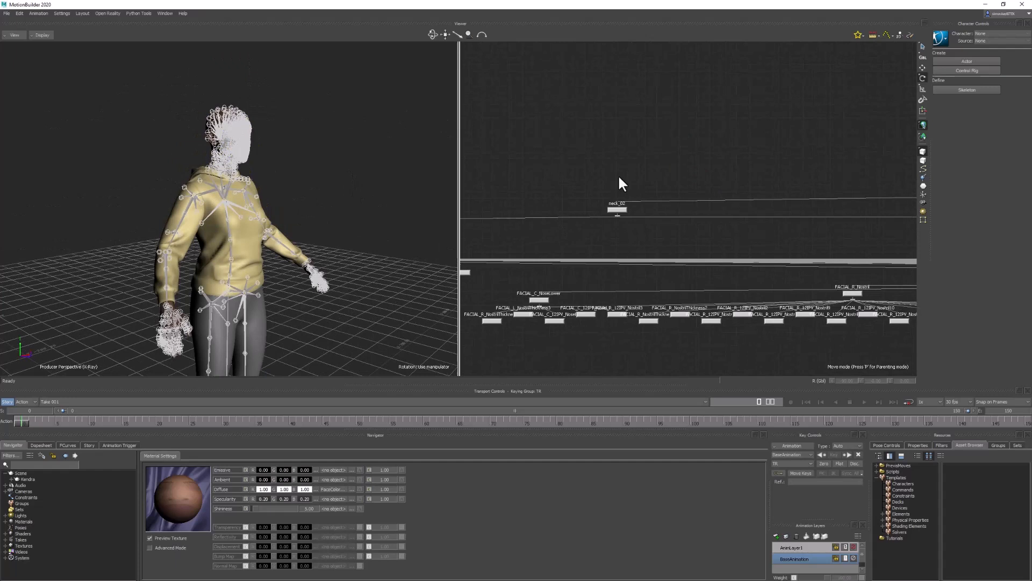
Select the neck_02 joint branch in the schematic, followed by the neck_01 joint branch, and compare which parts each covers on the character
double_click(623, 210)
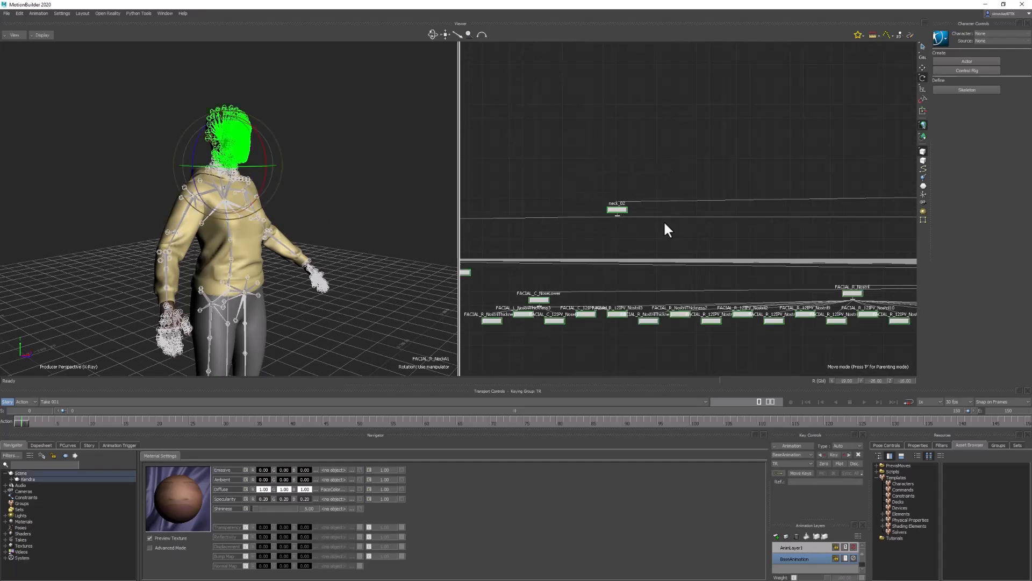
left_click_drag(365, 197, 393, 136, "ctrl+shift")
left_click_drag(715, 188, 494, 249, "ctrl")
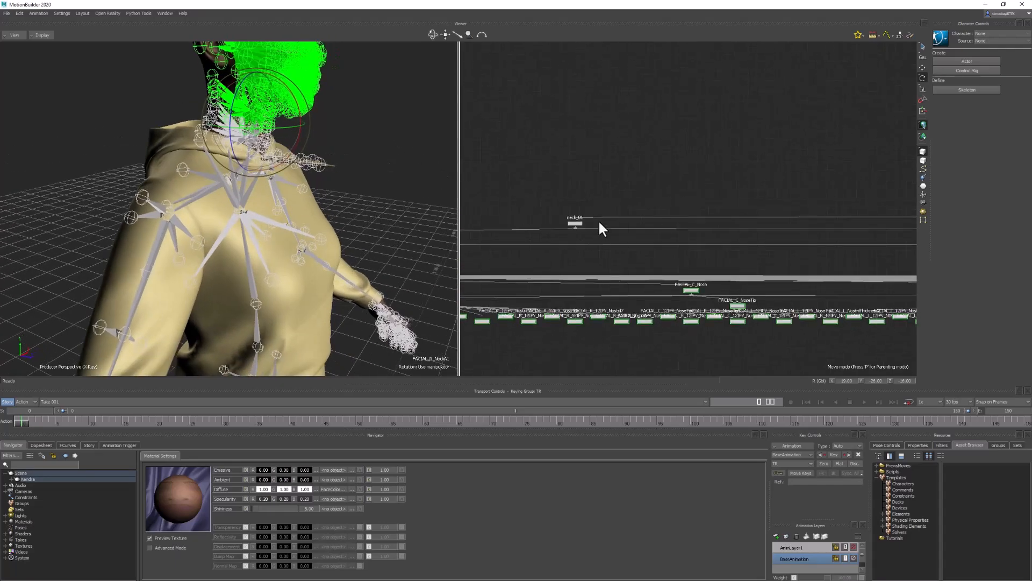
left_click_drag(598, 220, 613, 194, "ctrl")
left_click_drag(613, 194, 656, 186, "shift")
double_click(606, 216)
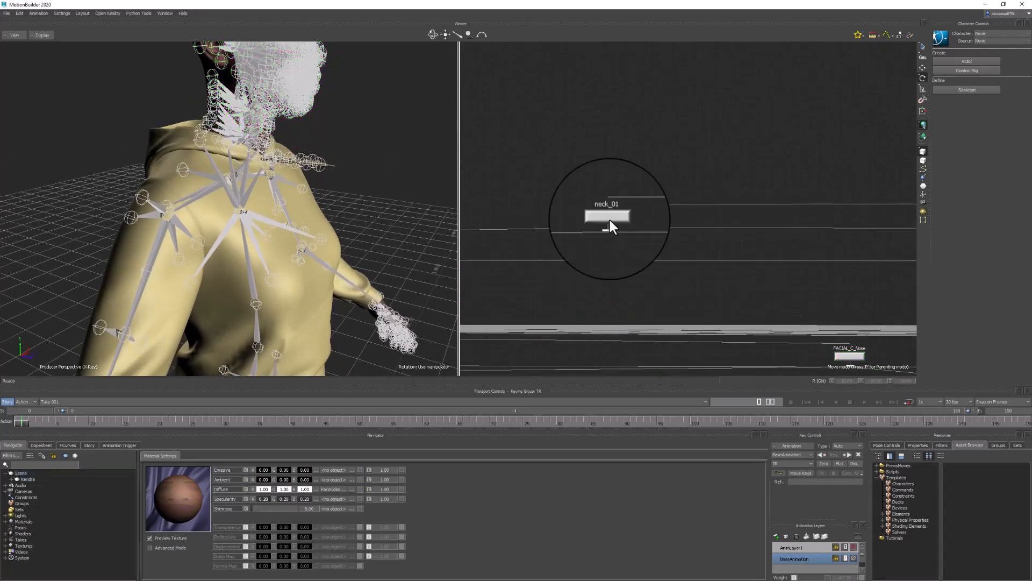
left_click_drag(302, 211, 295, 111, "ctrl")
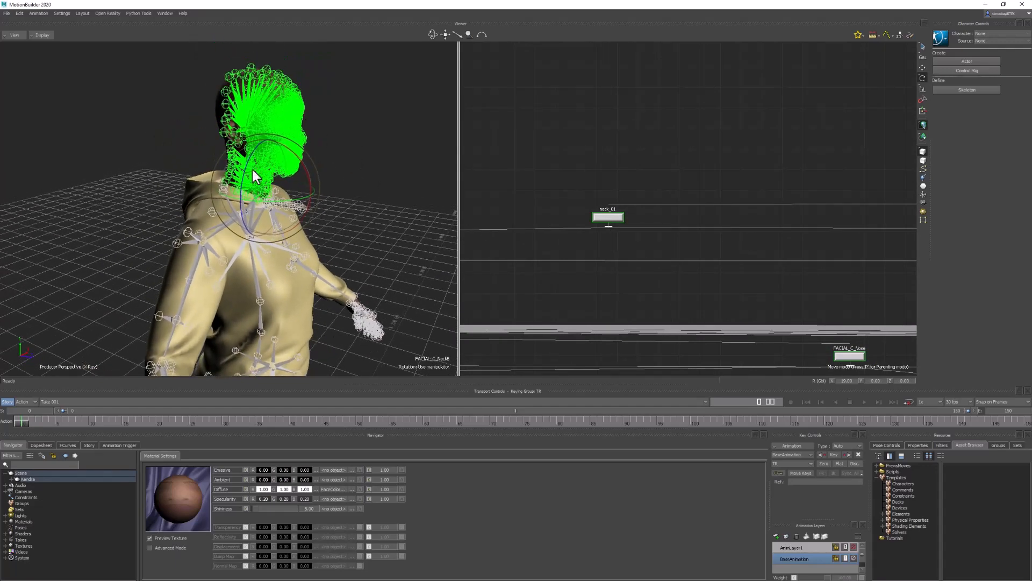
Trace the schematic from the neck_01 joint to the head joint above FACIAL_C_FacialRoot
left_click_drag(610, 269, 649, 237, "shift")
left_click_drag(574, 240, 861, 223, "shift")
mouse_move(492, 239)
left_mouse_down("shift")
mouse_move(725, 234)
mouse_move(483, 236)
left_mouse_up("shift")
left_click_drag(690, 220, 378, 248, "shift")
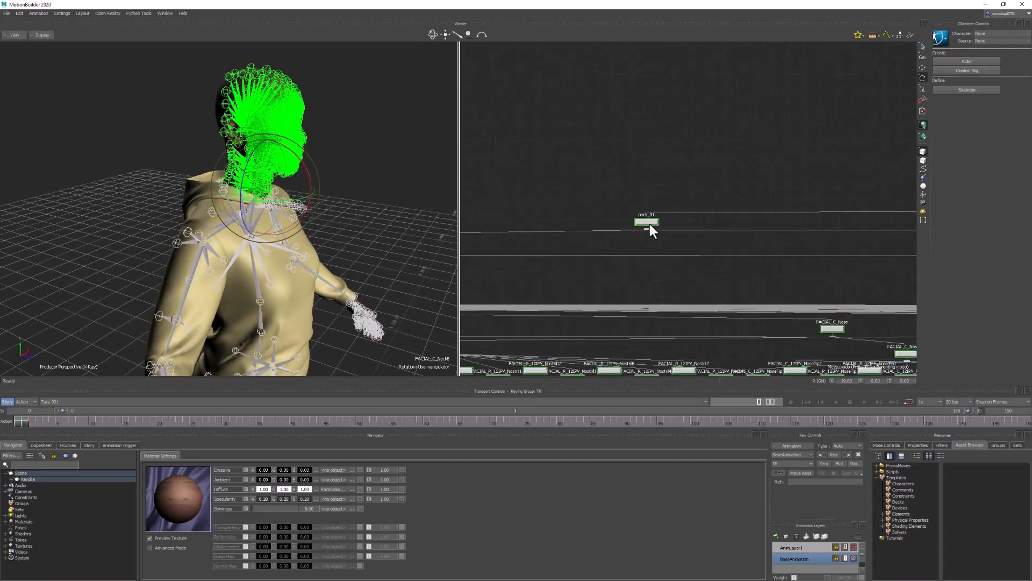
left_click_drag(547, 257, 782, 258, "shift")
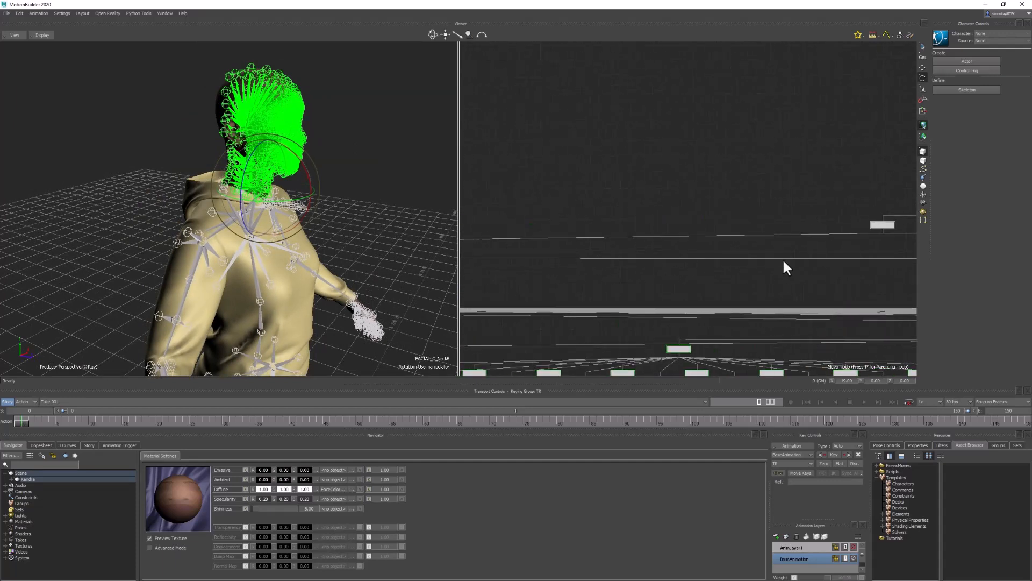
left_click_drag(611, 254, 850, 255, "shift")
scroll(646, 250, "up", 1)
left_click_drag(646, 250, 844, 251, "shift")
left_click_drag(608, 257, 877, 233, "shift")
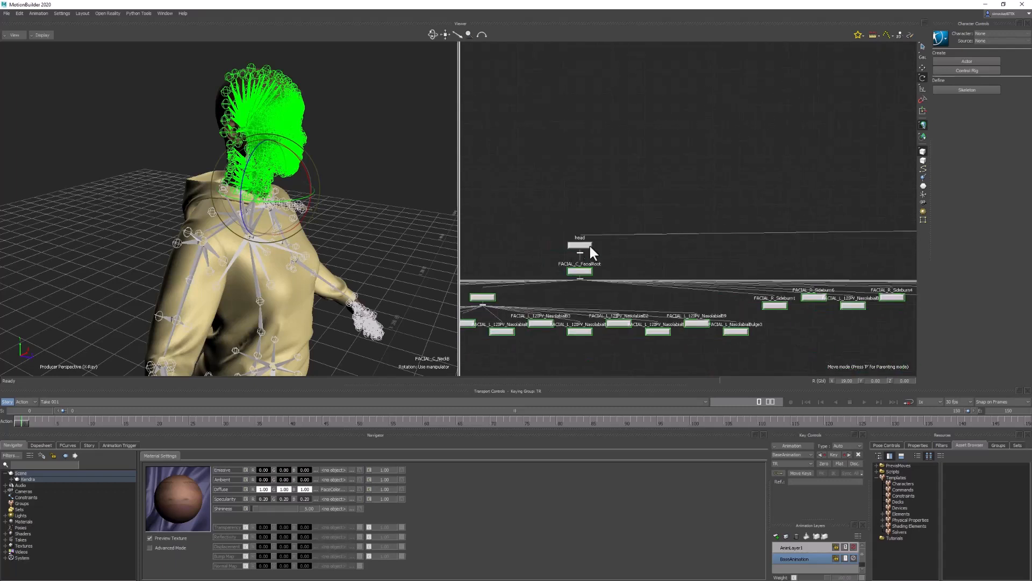
Turn off visibility for the selected facial joints and expand their viewer options
scroll(658, 217, "down", 2)
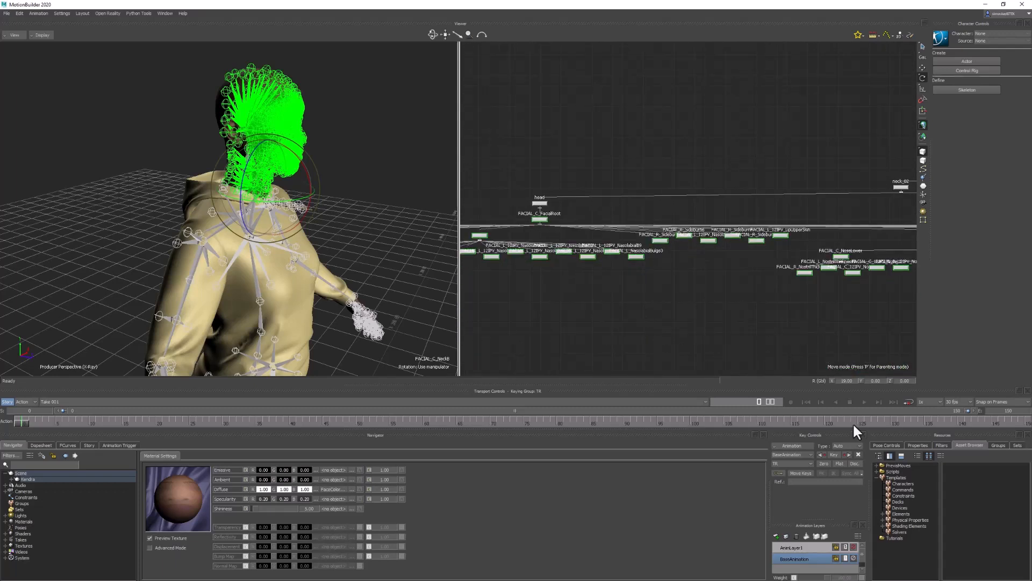
left_click(919, 445)
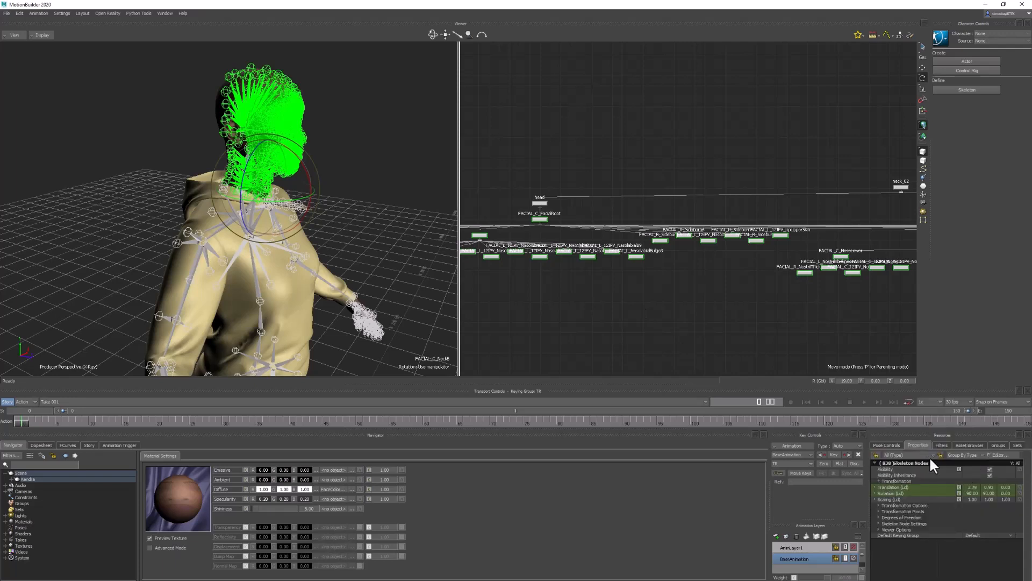
left_click(989, 469)
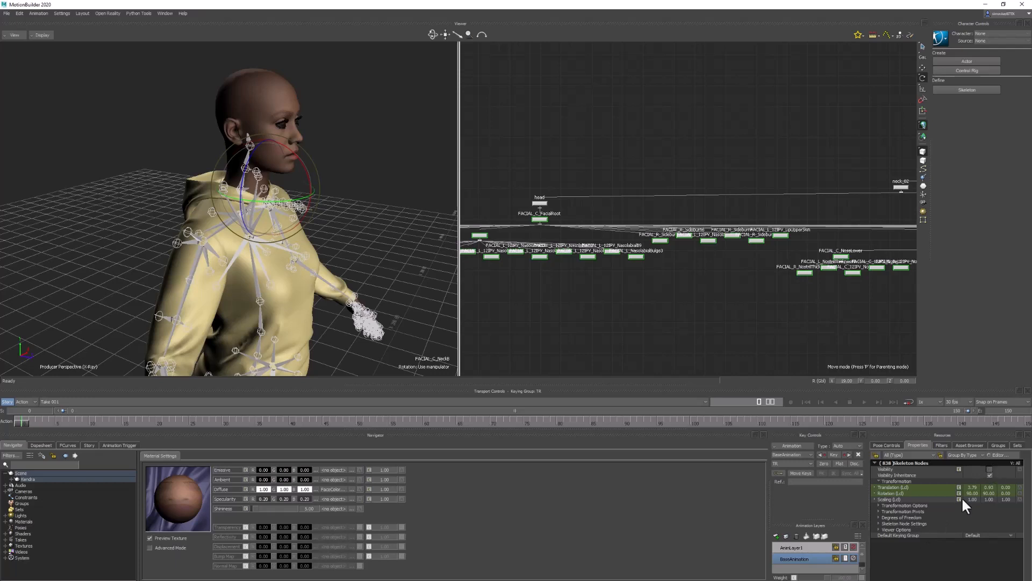
left_click(878, 529)
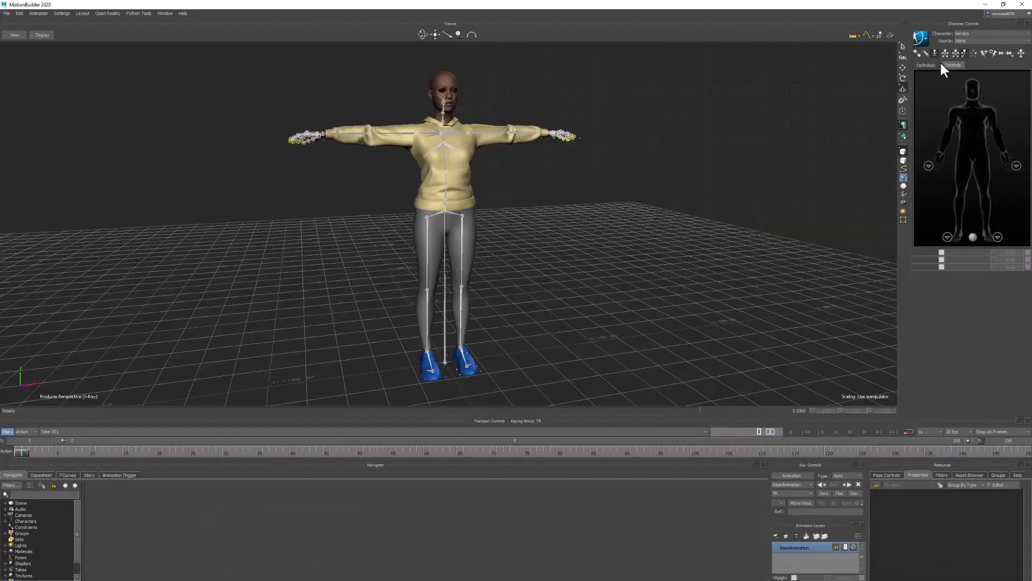
Toggle the display of the kendra character's skeleton several times
left_click(934, 53)
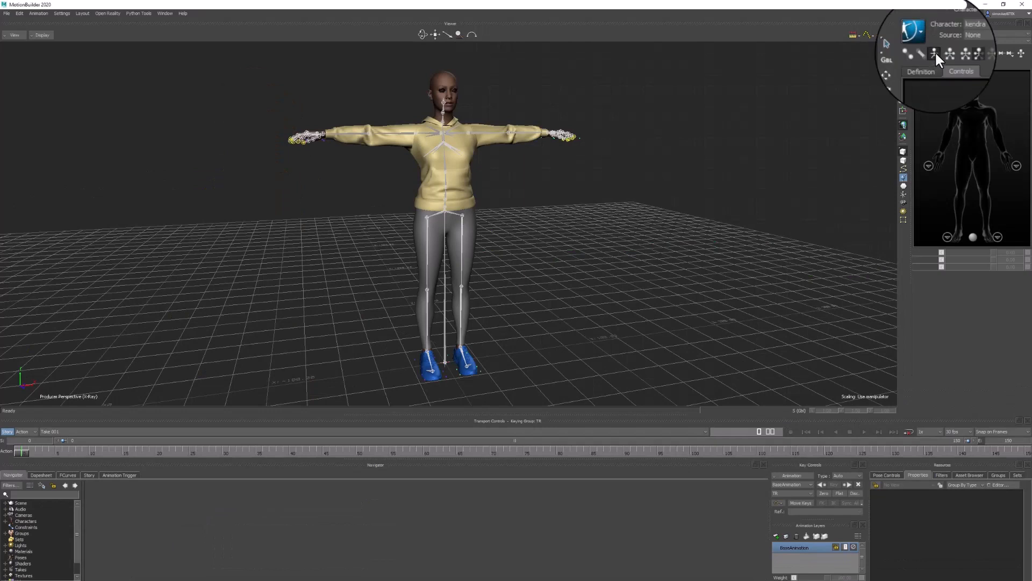
left_click(935, 52)
left_click(936, 52)
left_click(936, 52)
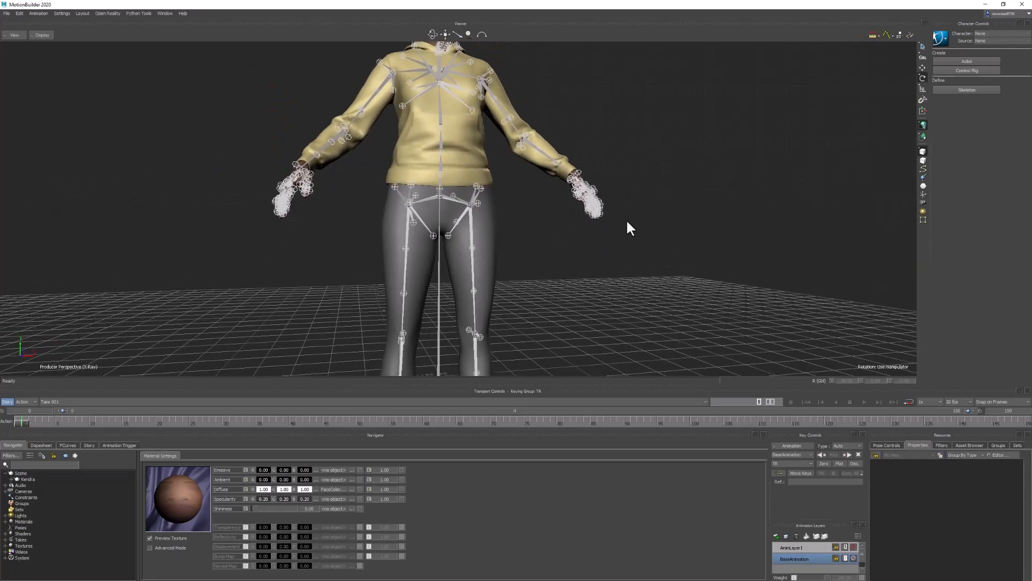
Find all twist joints by name, starting from the left thigh's twist joint, and turn off their visibility
left_click(475, 248)
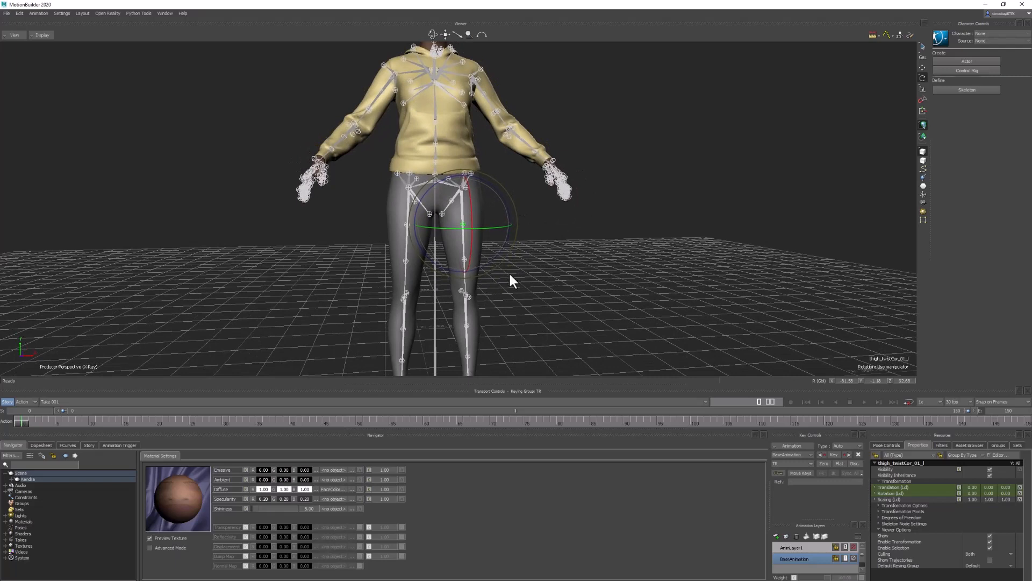
key("ctrl+f")
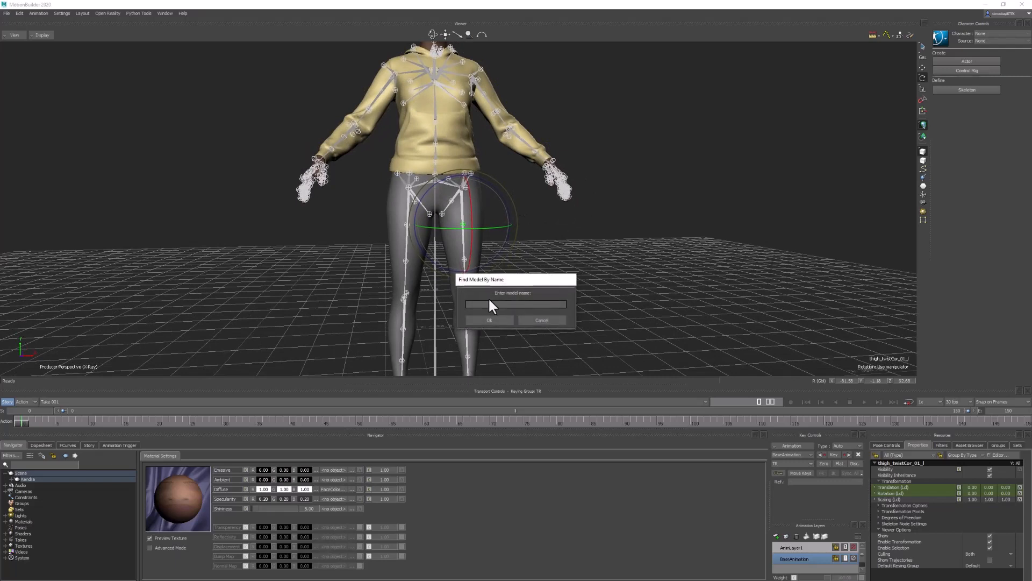
left_click(479, 305)
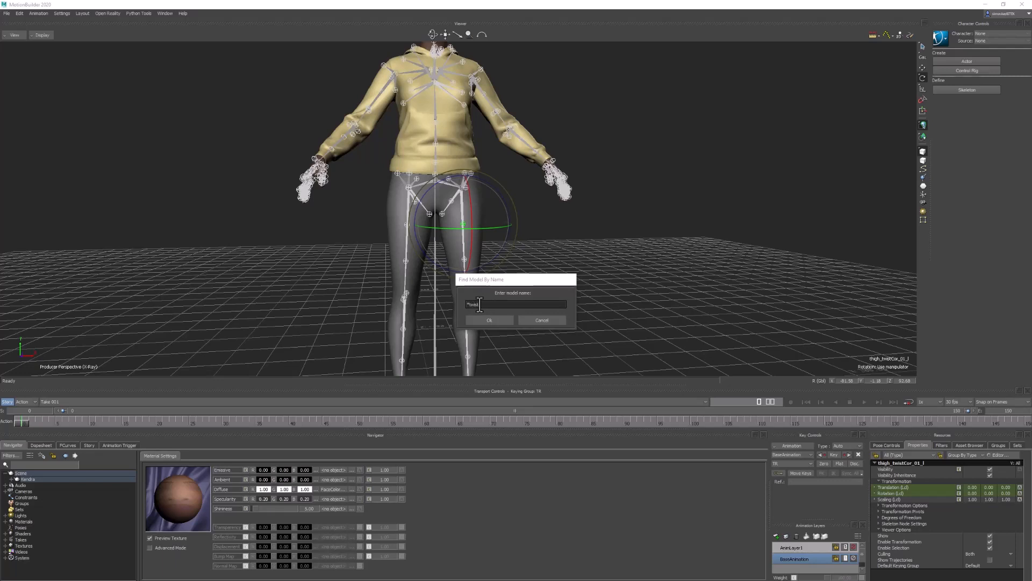
key("Return")
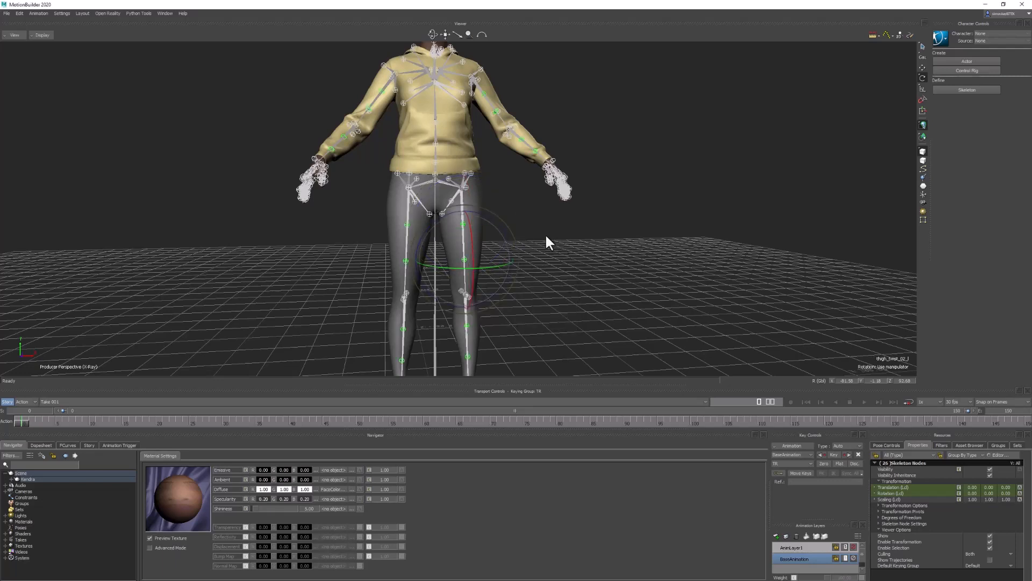
left_click(989, 469)
Check the outer thigh joint's name, find all models matching *_out_*, and turn off their visibility
left_click(471, 173)
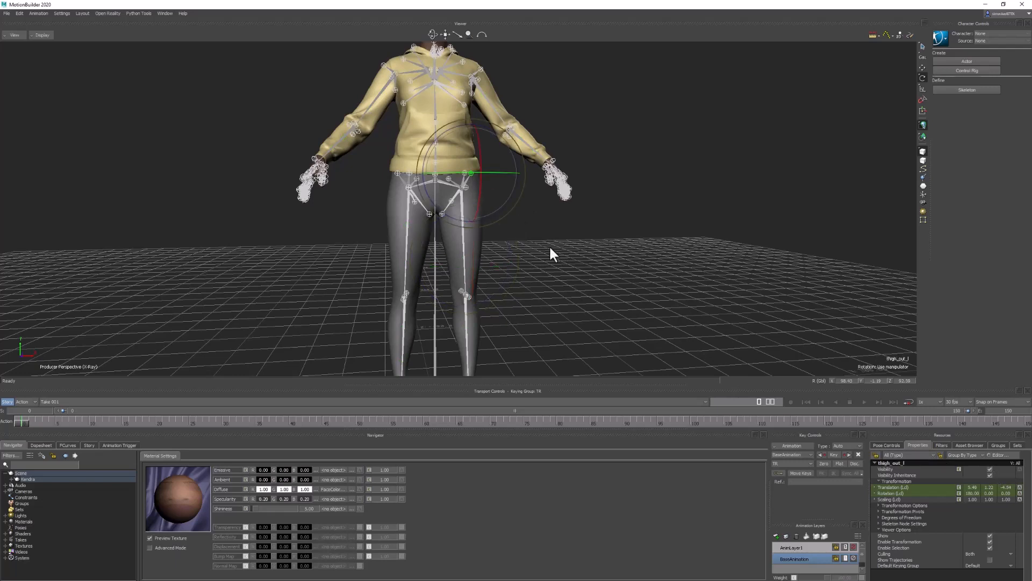
key("ctrl+f")
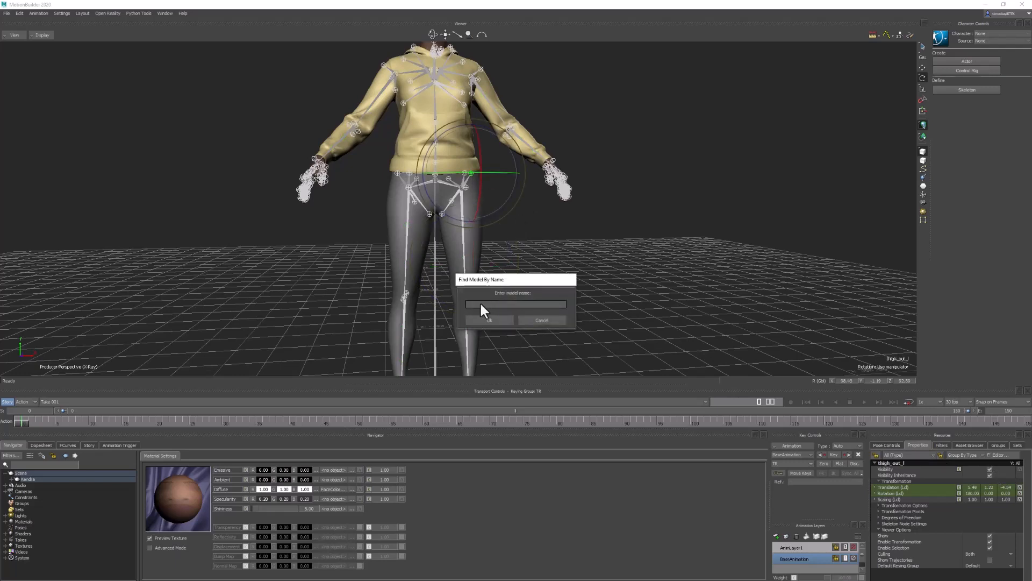
left_click(480, 304)
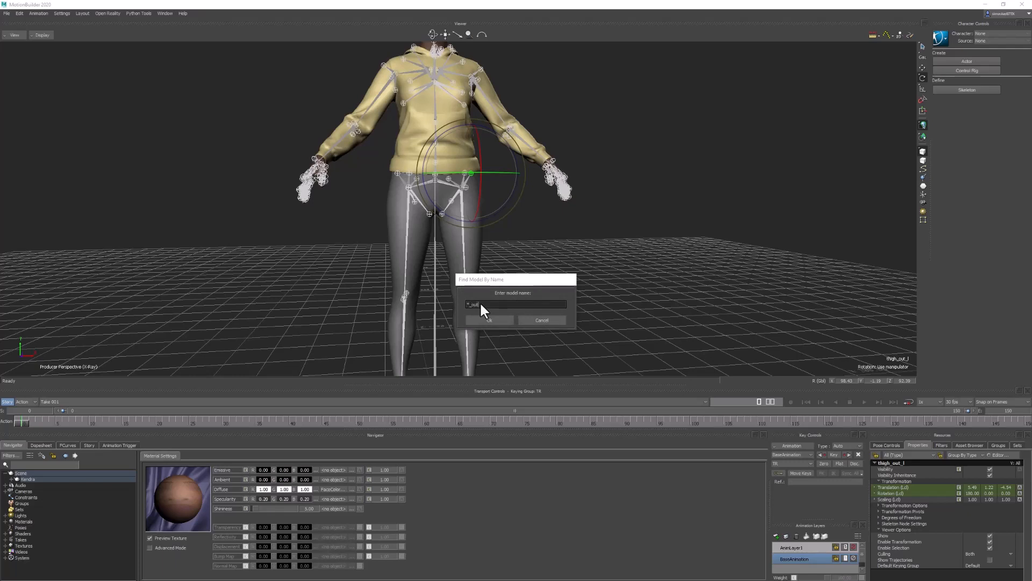
type("*_out_*")
left_click(493, 321)
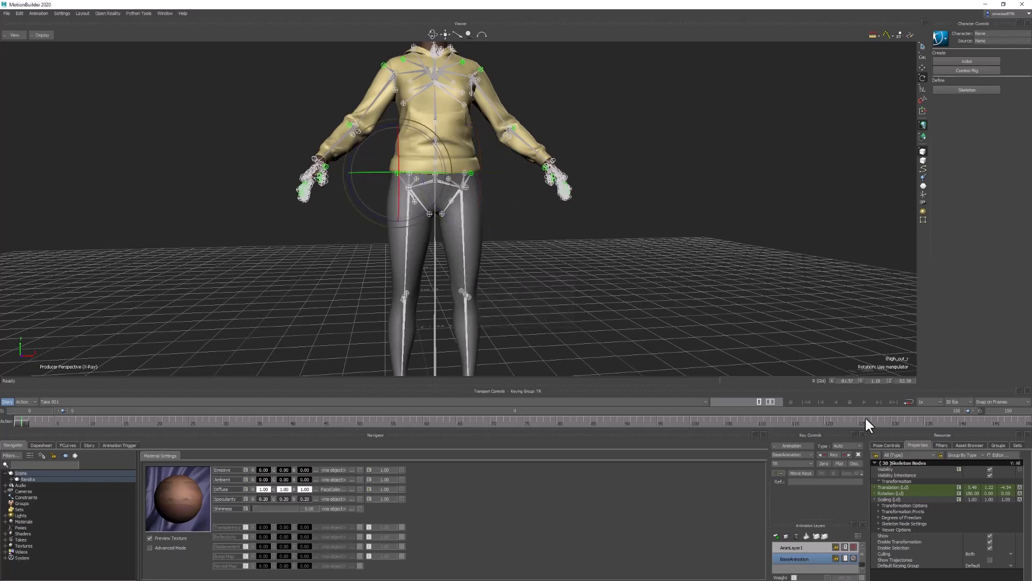
left_click(990, 469)
Select the remaining helper joints at the inner thighs and knees, and hide the inner thigh ones
left_click(442, 215)
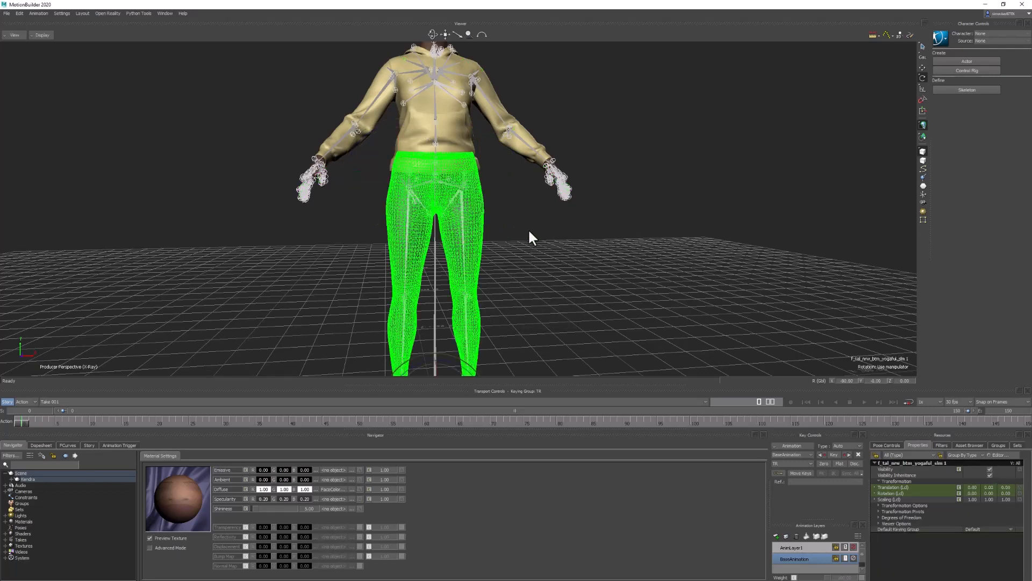
left_click(529, 229)
left_click(443, 214)
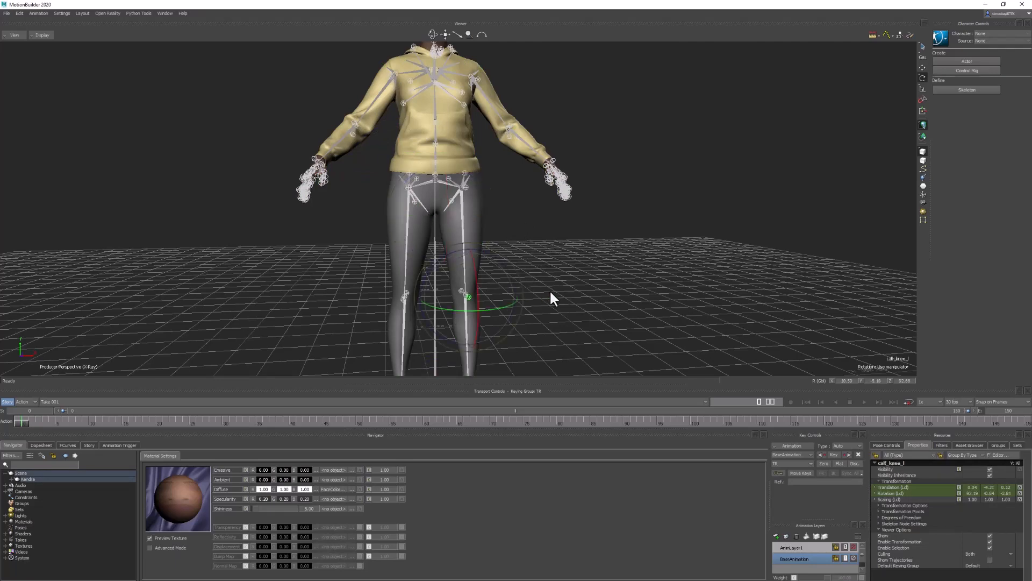
left_click(551, 294)
Select the latissimus and pectoral helper joints on both sides of the chest and turn off their visibility
scroll(539, 293, "down", 5)
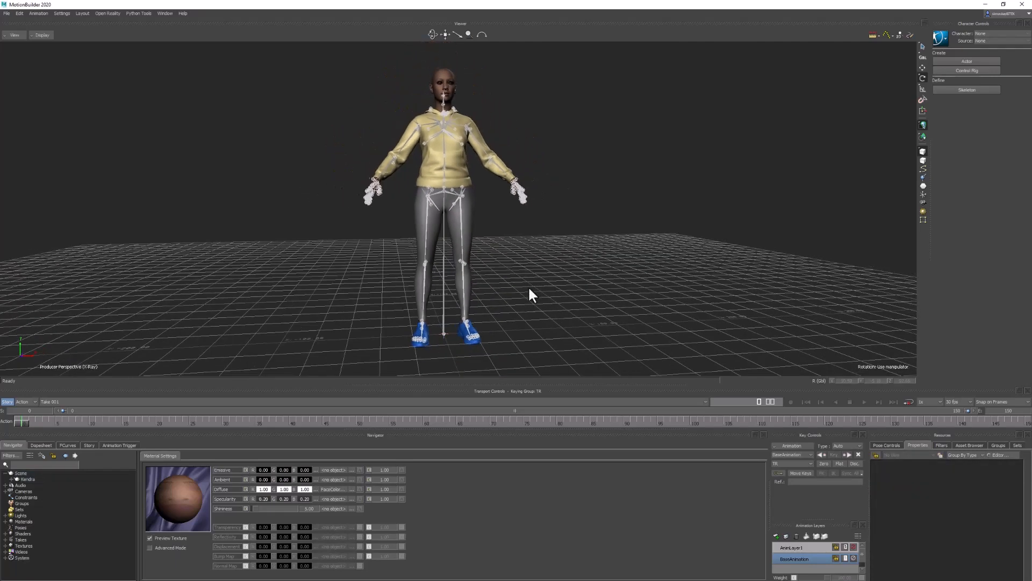
left_click_drag(529, 288, 529, 241, "ctrl+shift")
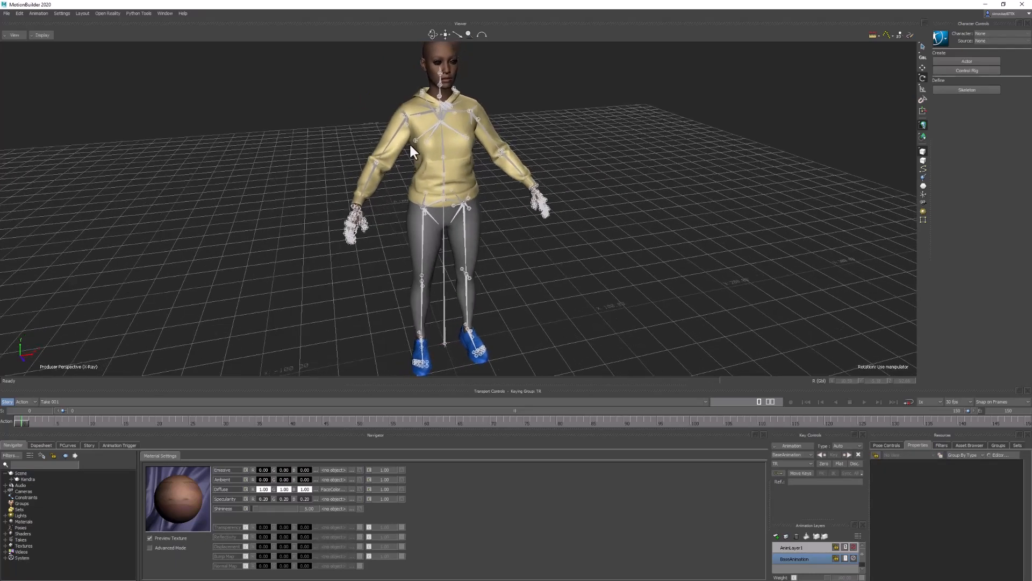
left_click(431, 149)
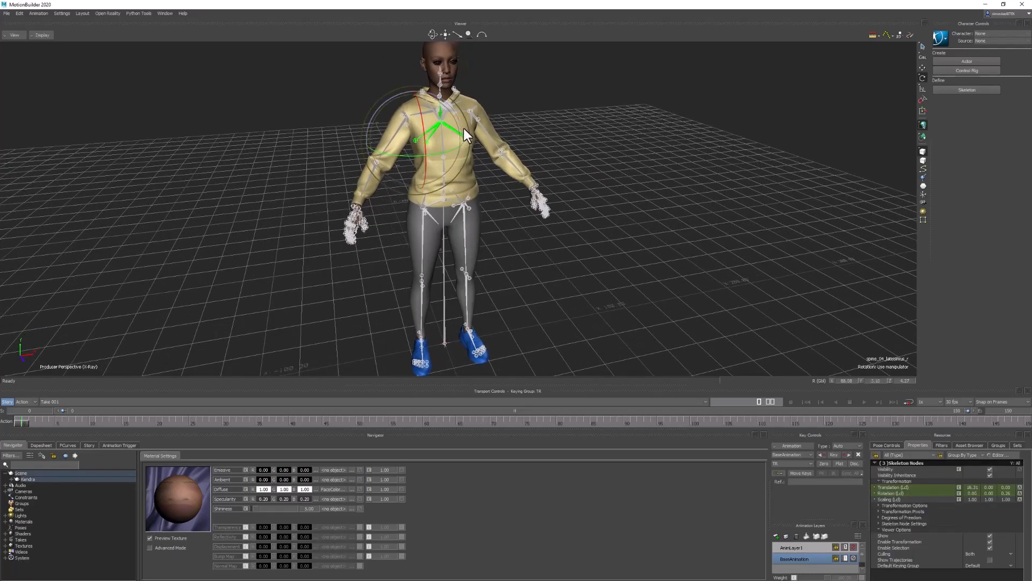
left_click(475, 141, "shift")
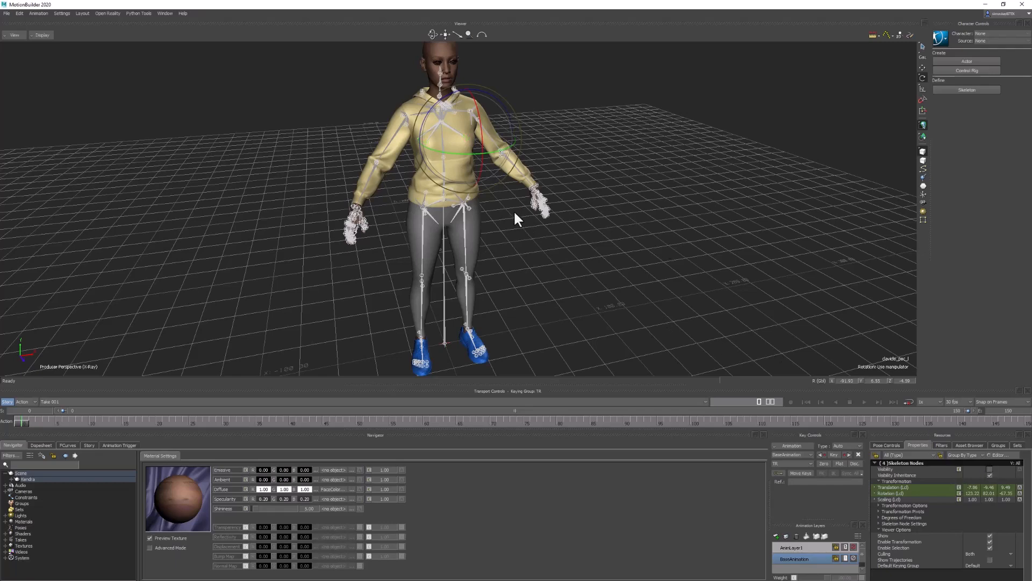
Run only the hide_non_characterized_metahuman_joints() call from metahuman_setup in the Python script, and deselect everything in the scene
left_click_drag(515, 212, 622, 219, "ctrl+shift")
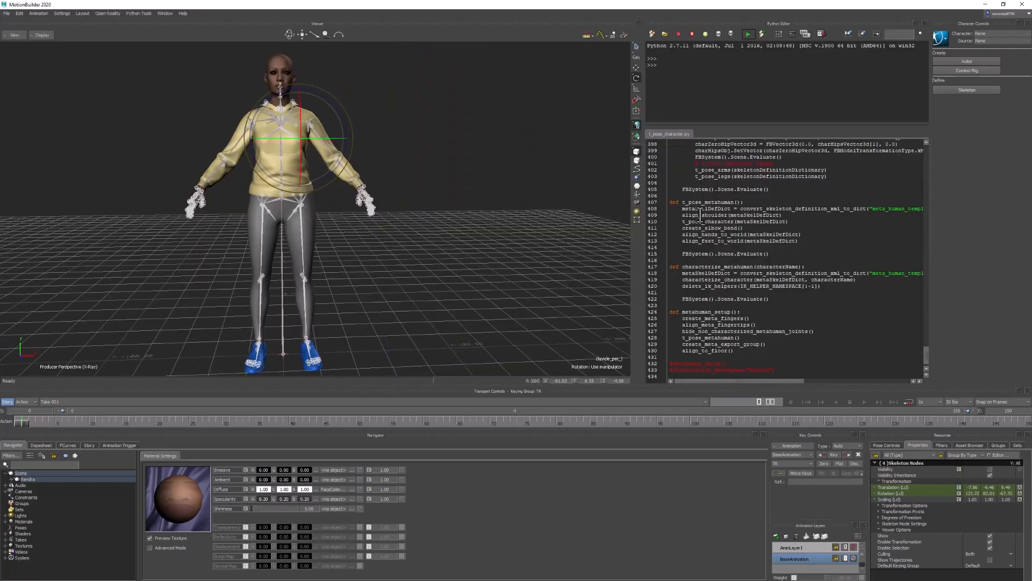
scroll(700, 214, "down", 1)
left_click_drag(682, 321, 814, 321)
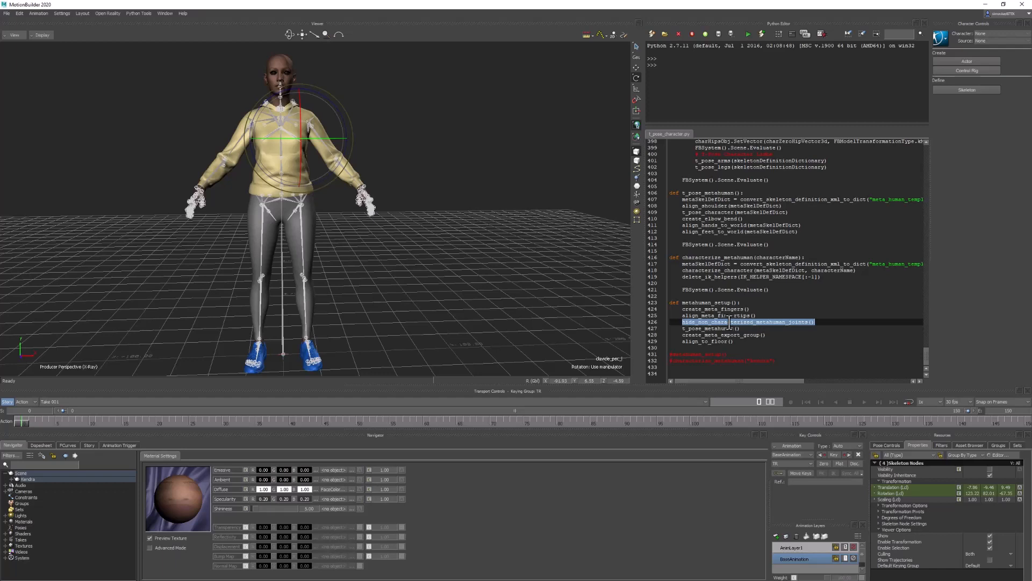
left_click(754, 315)
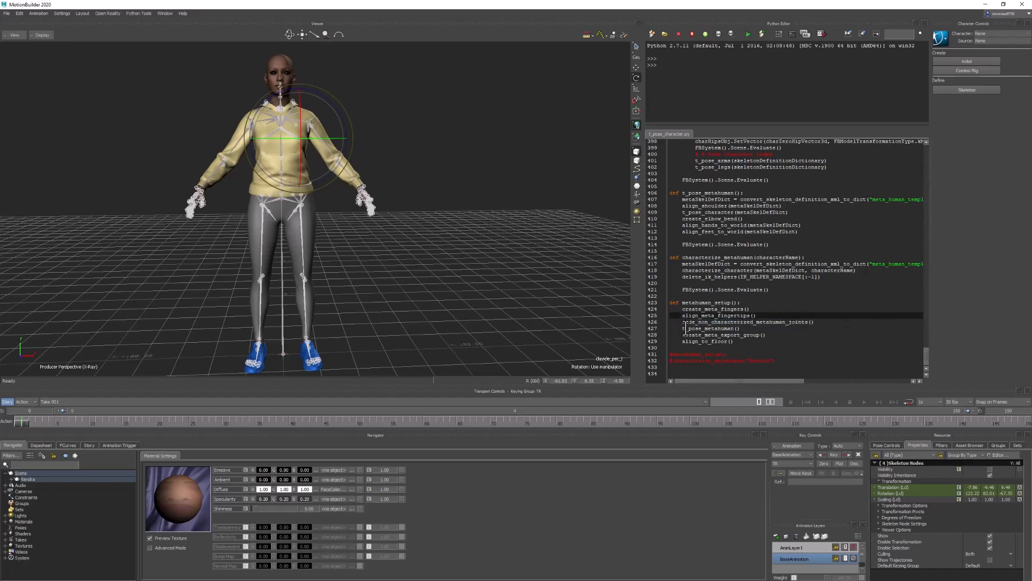
left_click_drag(682, 323, 815, 323)
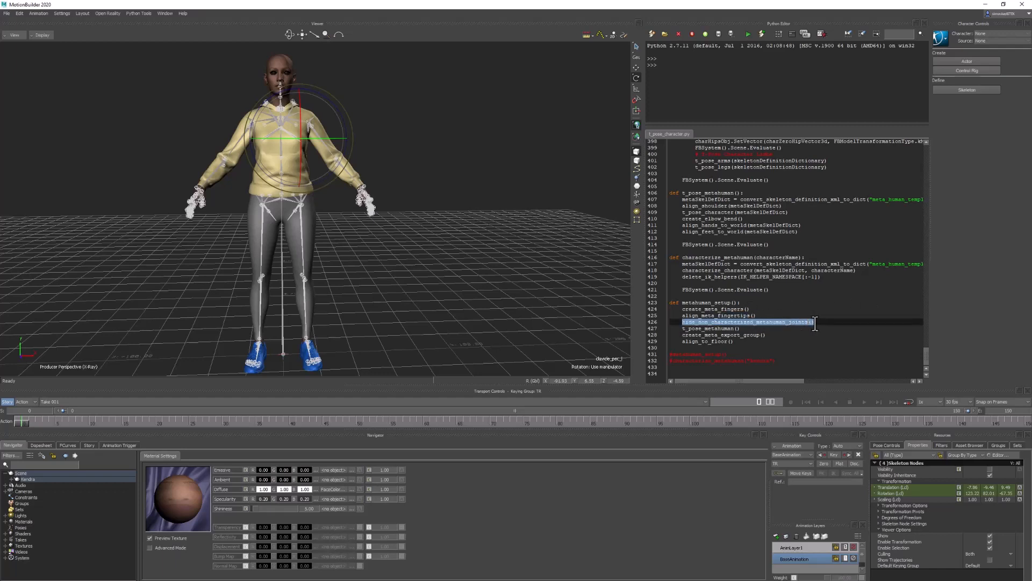
key("ctrl+Return")
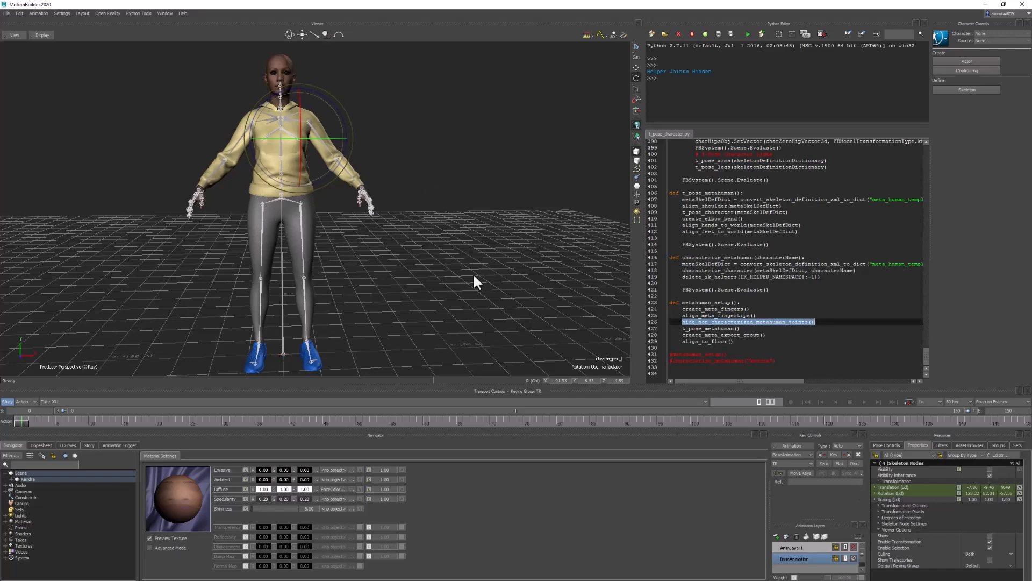
left_click(473, 221)
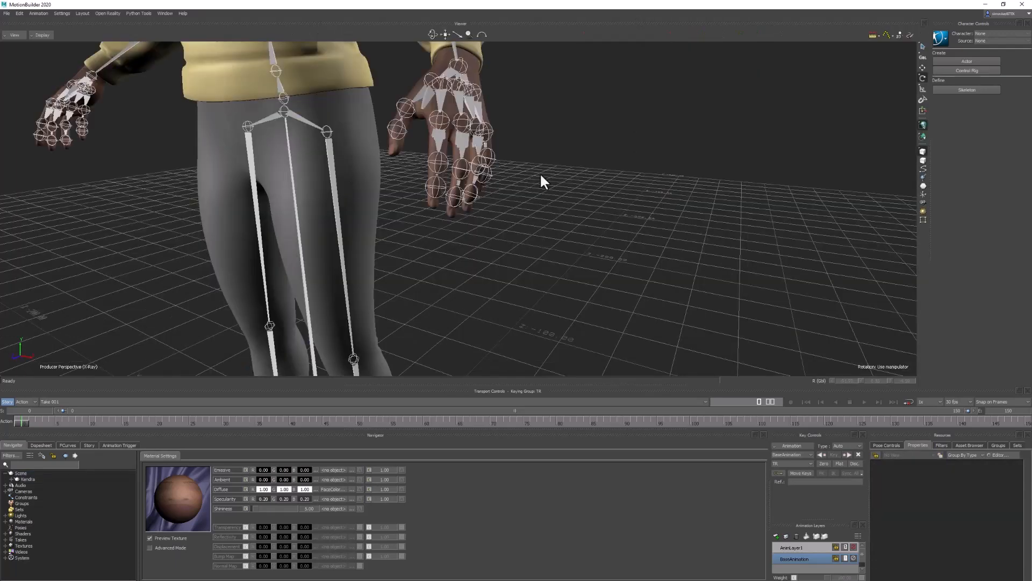
Test the bend of the left thumb by rotating the thumb_03_l joint, and undo the rotation
left_click_drag(542, 178, 544, 183, "ctrl+shift")
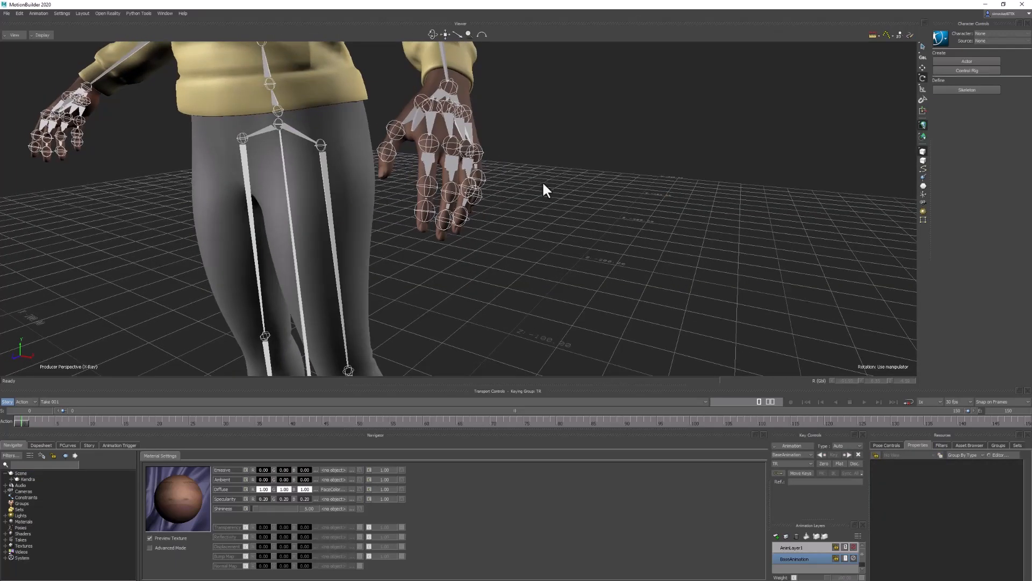
left_click(387, 152)
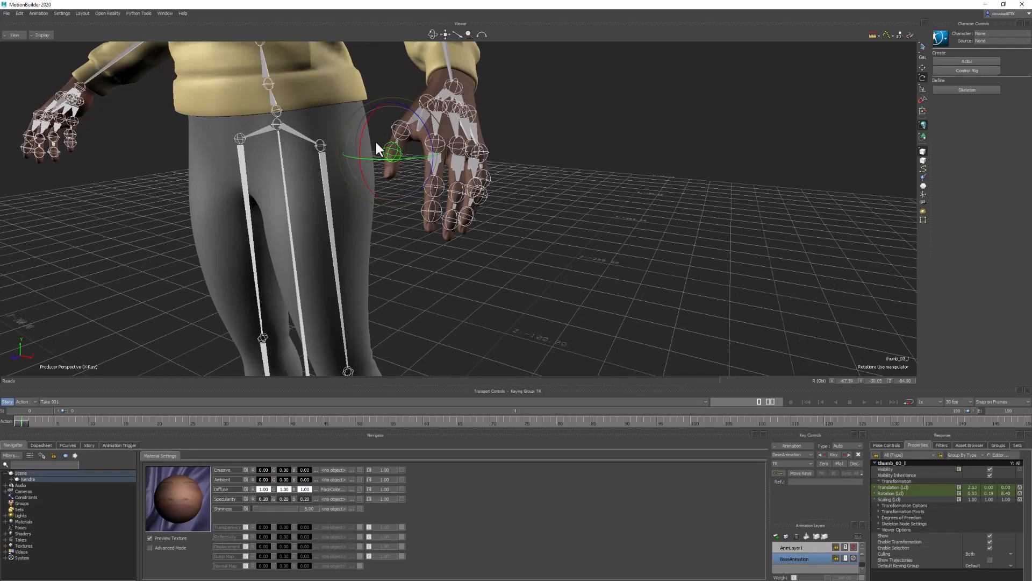
left_click_drag(351, 164, 430, 171)
right_click_drag(388, 221, 401, 201, "alt")
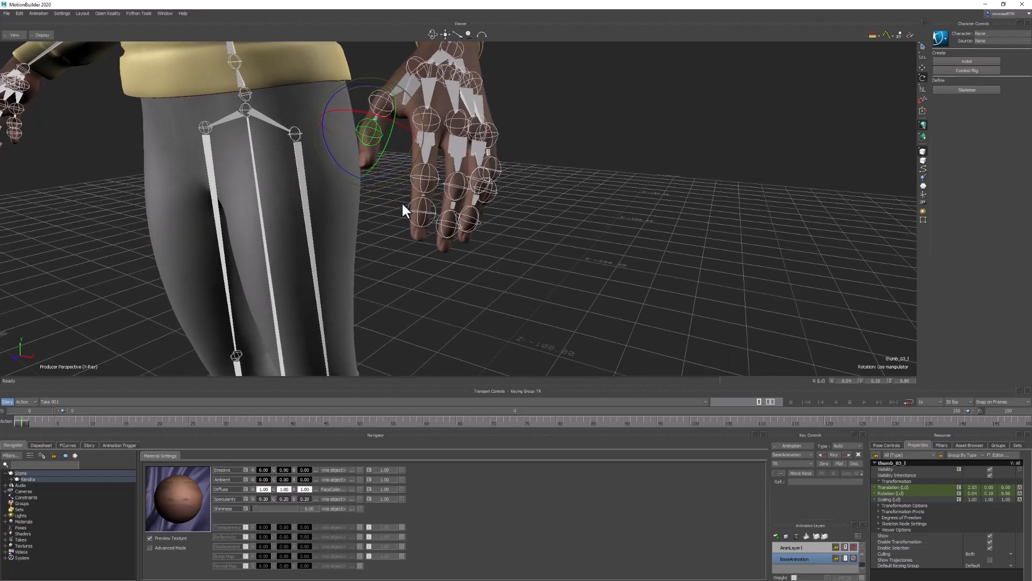
left_click_drag(401, 202, 415, 218, "alt")
key("ctrl+z")
left_click_drag(439, 175, 430, 179, "alt")
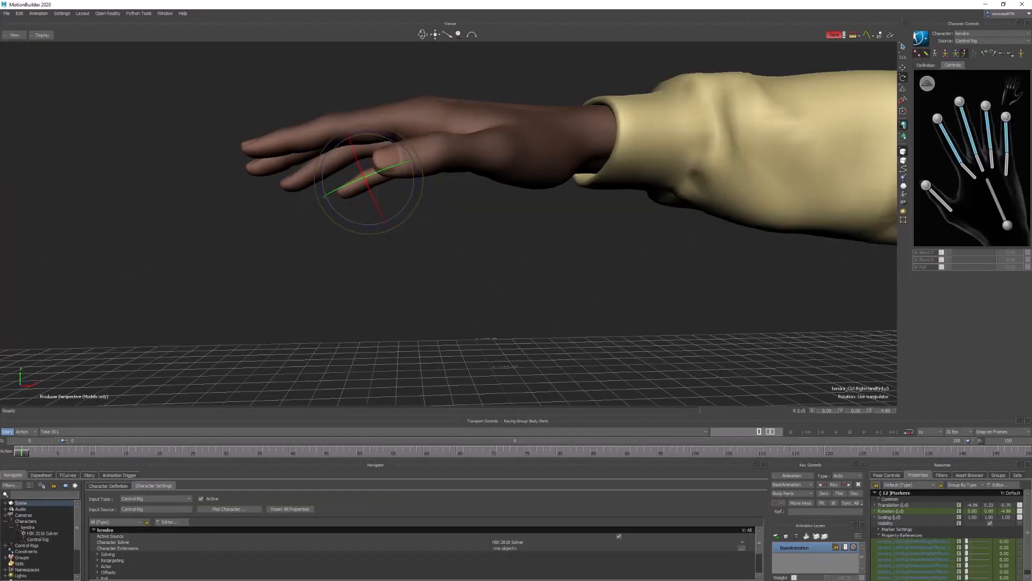
Test the control rig's right hand by rotating the fingers, undoing that, and moving the index finger effector
left_click_drag(326, 198, 335, 219)
key("ctrl+z")
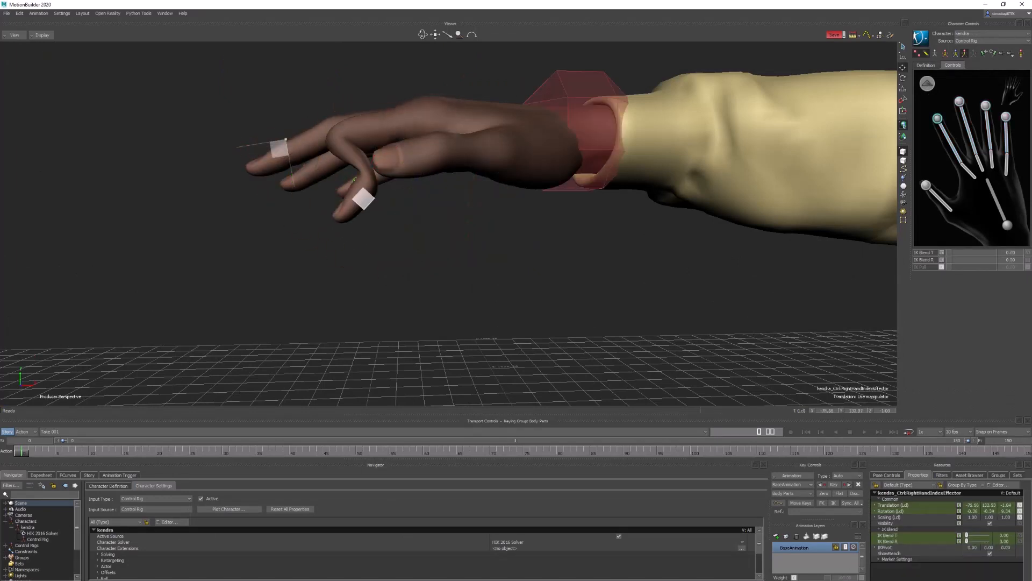
left_click_drag(363, 199, 396, 216)
key("r")
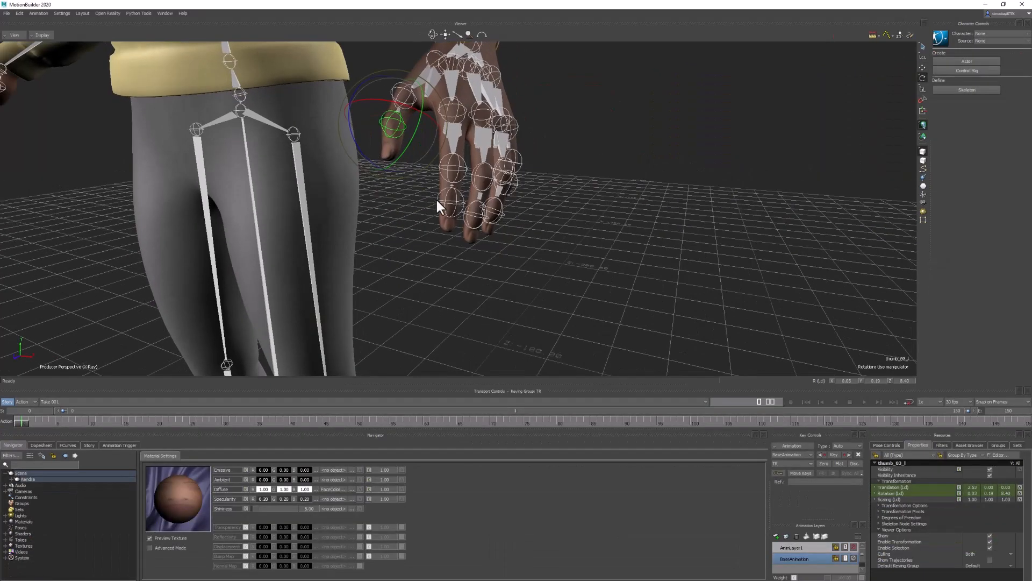
Add a skeleton node from the Elements templates to the scene, placing it just below the left thumb
left_click_drag(437, 200, 438, 189, "ctrl")
left_click_drag(468, 222, 433, 243, "ctrl+shift")
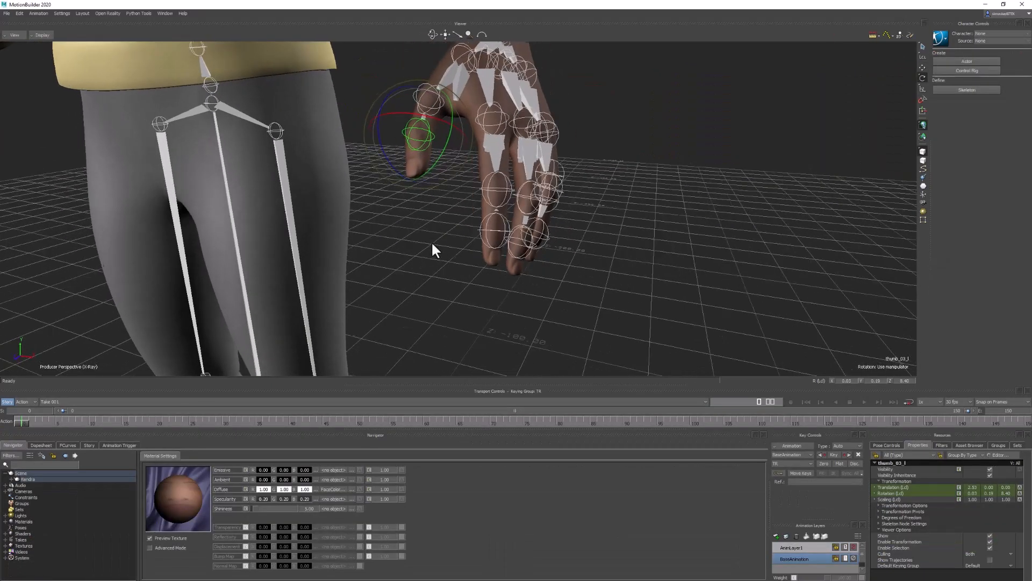
left_click(968, 444)
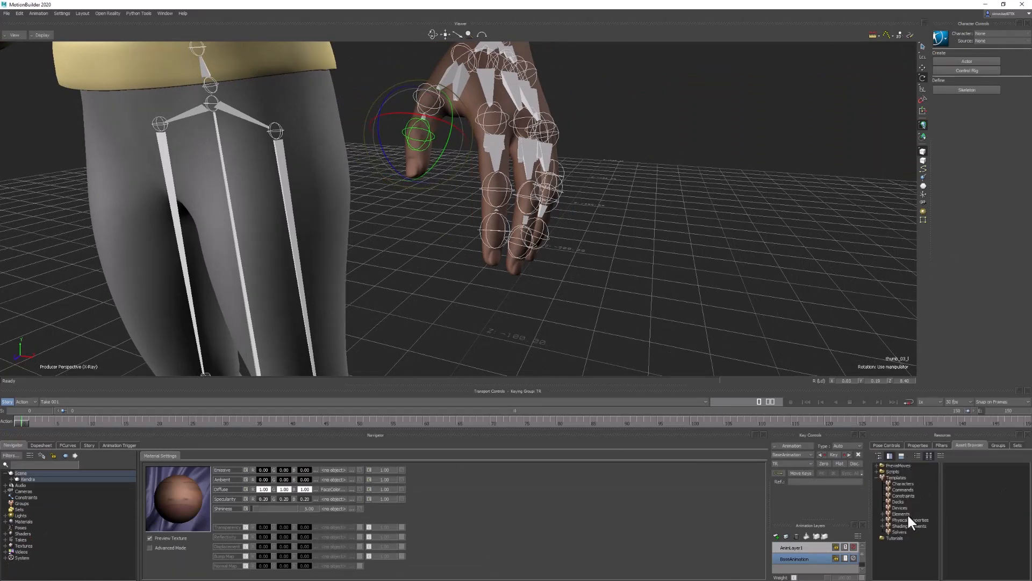
left_click(903, 513)
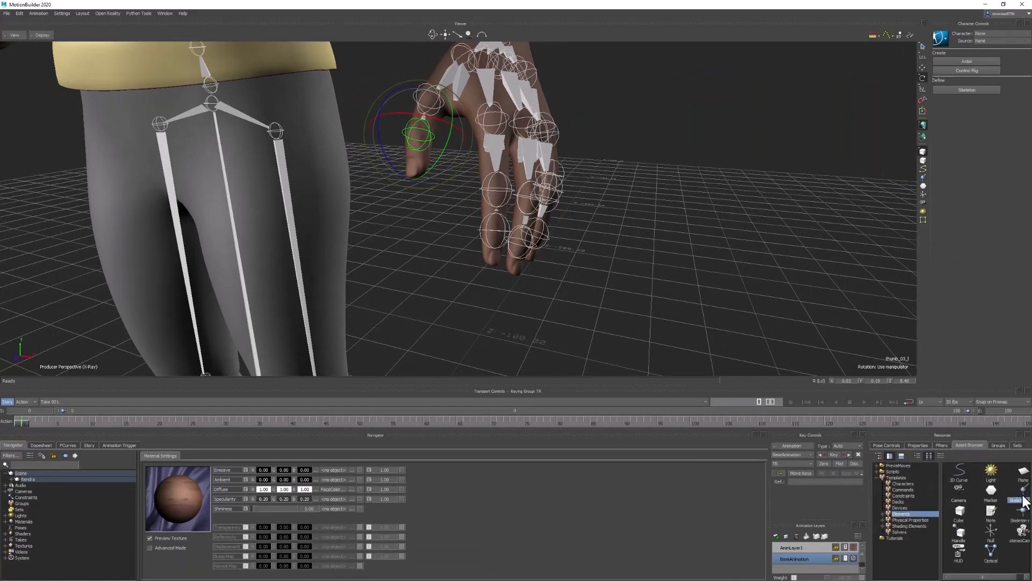
left_click_drag(1024, 501, 418, 251)
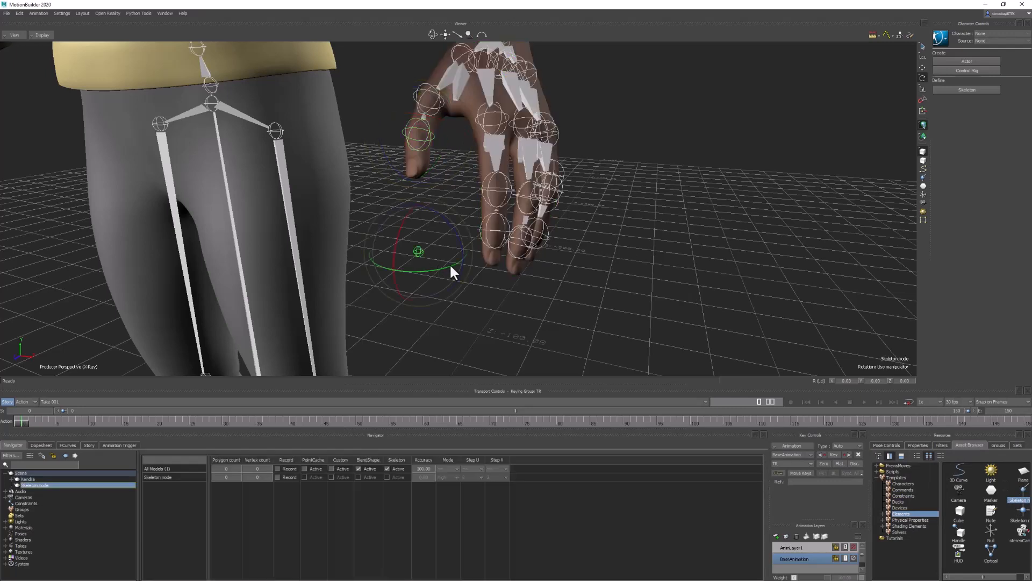
Align the new skeleton node's translation and rotation to the thumb_03_l joint
left_click(421, 150, "ctrl")
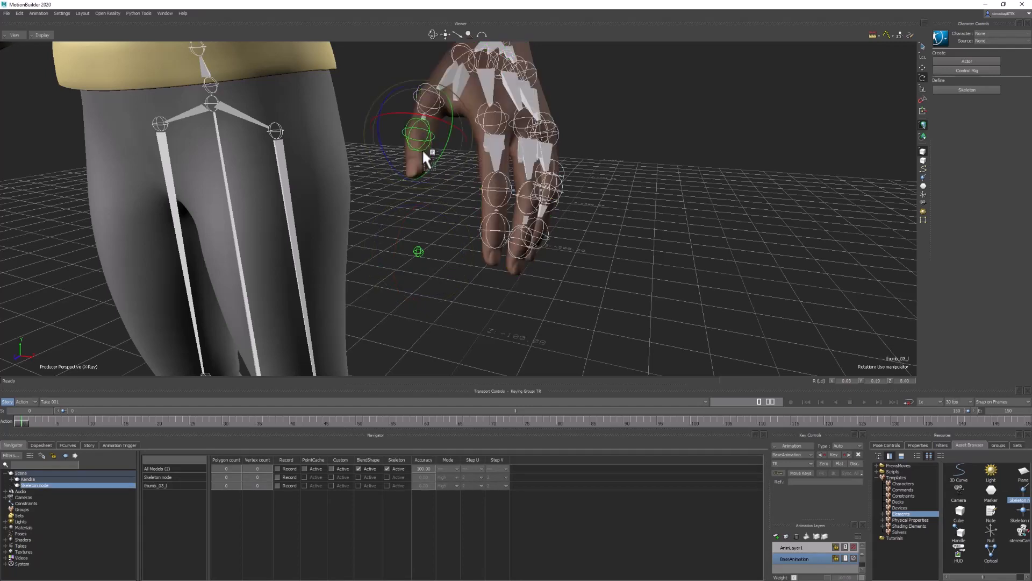
left_click(425, 140, "ctrl")
left_click(431, 136, "ctrl")
left_click(433, 136, "ctrl")
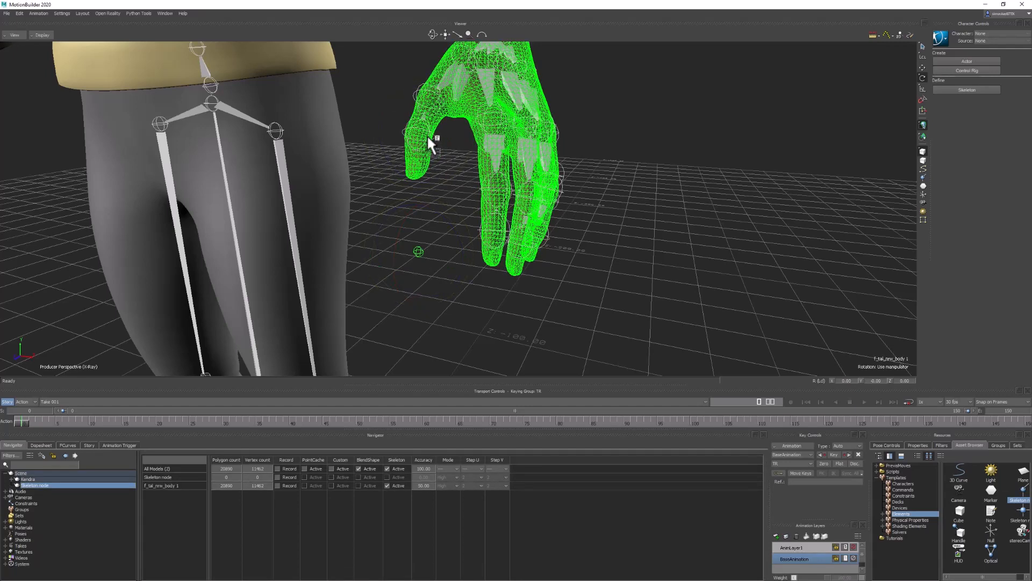
left_click(427, 135, "ctrl")
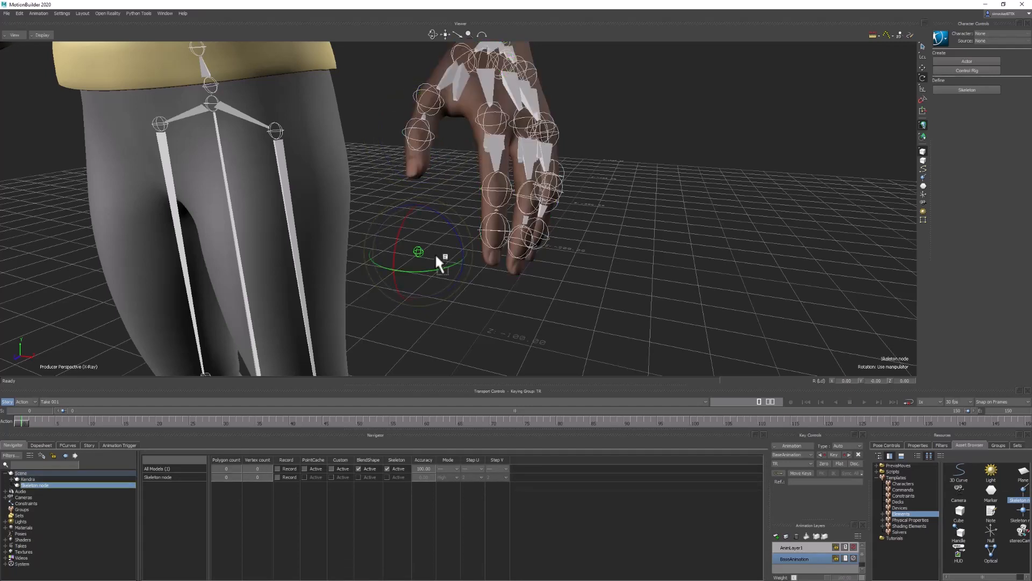
left_click(924, 178)
left_click(426, 137, "ctrl")
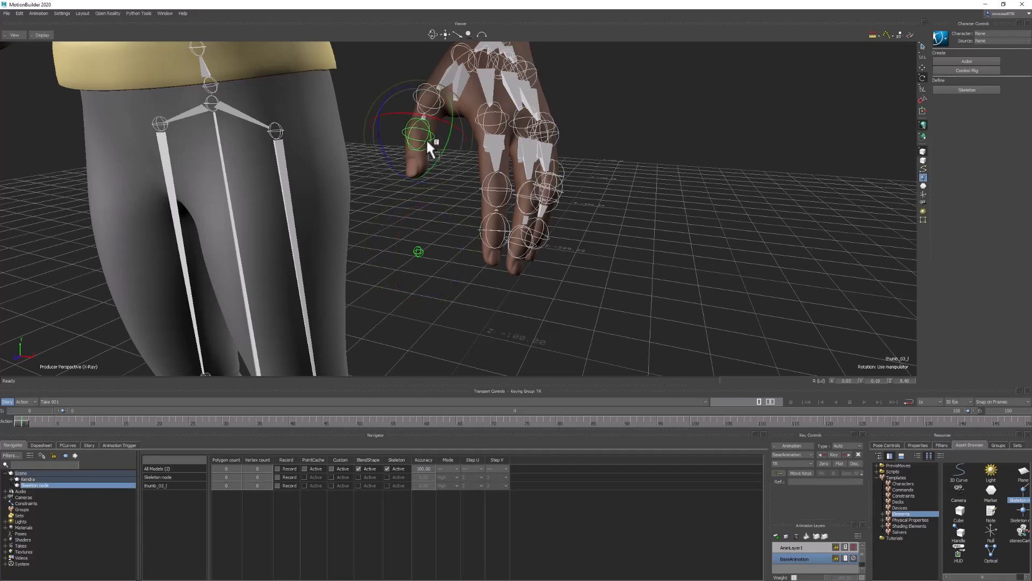
right_click(426, 137)
mouse_move(452, 140)
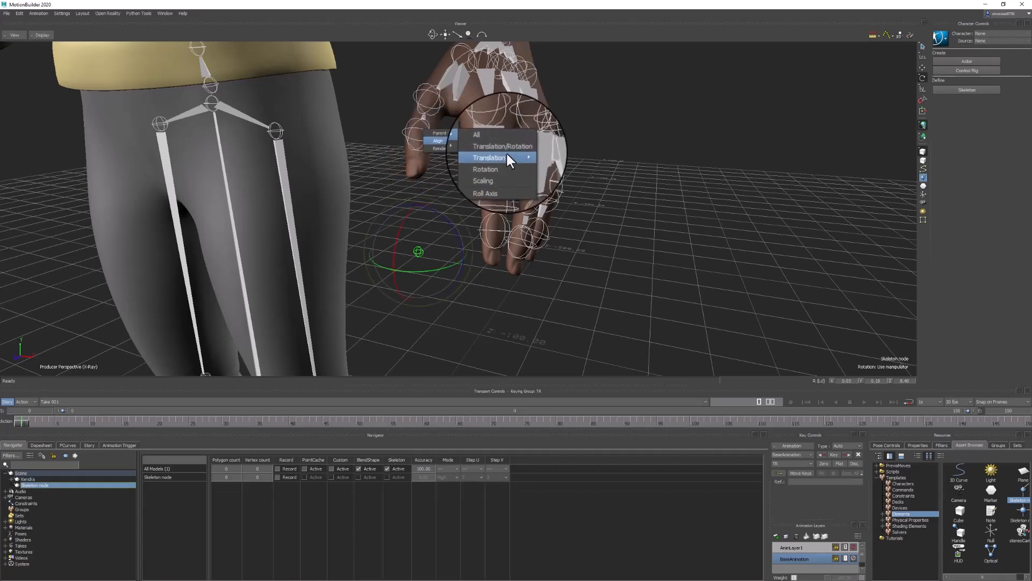
left_click(506, 153)
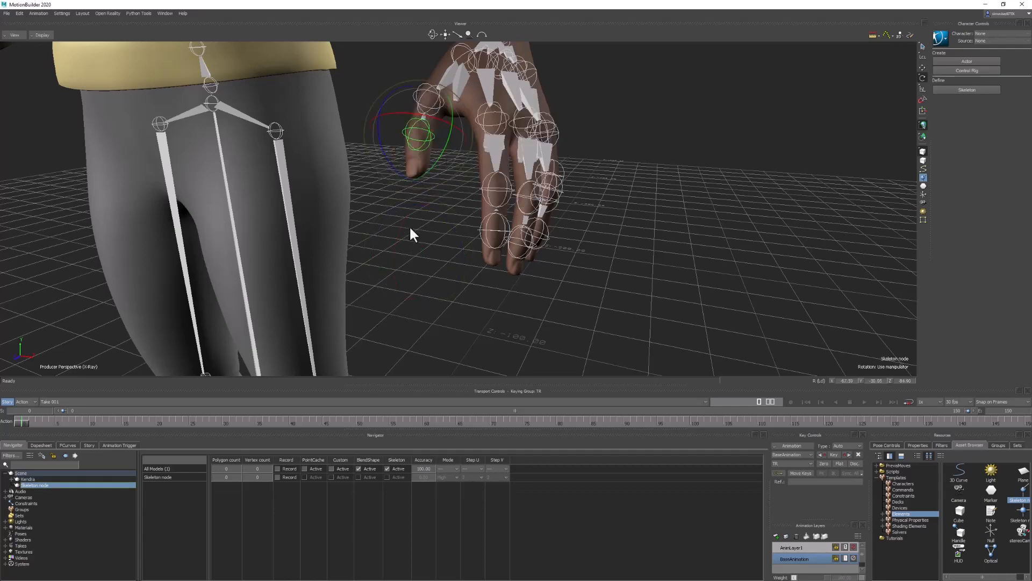
Move the skeleton node along its local X axis to the left thumb's tip and parent it to thumb_03_l
key("t")
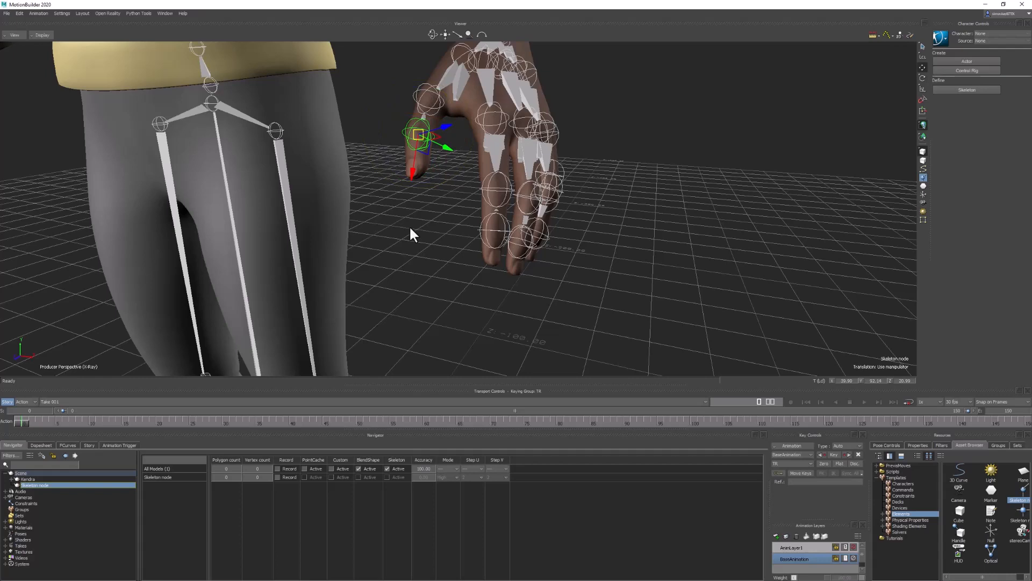
left_click_drag(411, 175, 498, 261)
key("f")
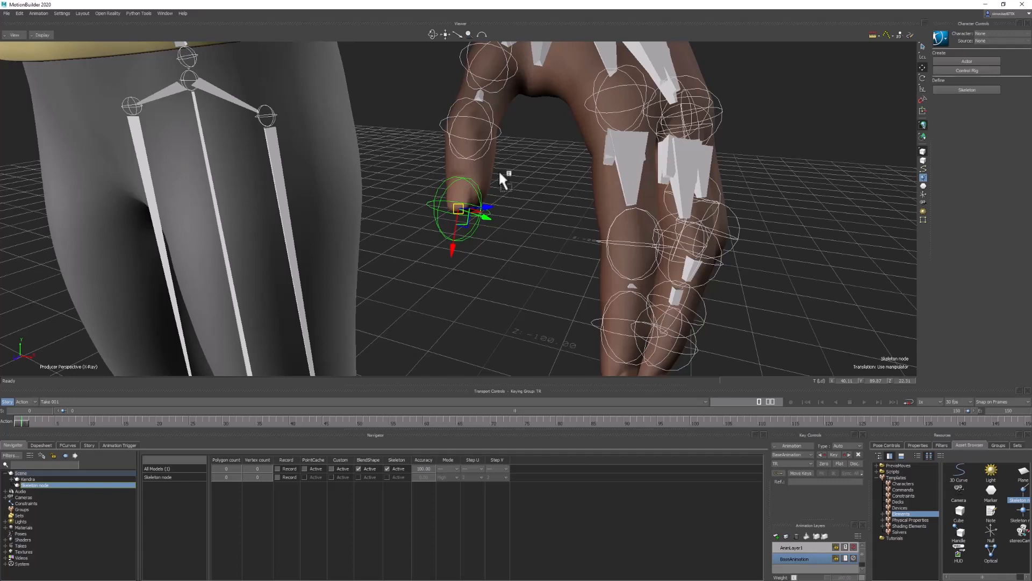
left_click_drag(492, 137, 492, 138, "alt")
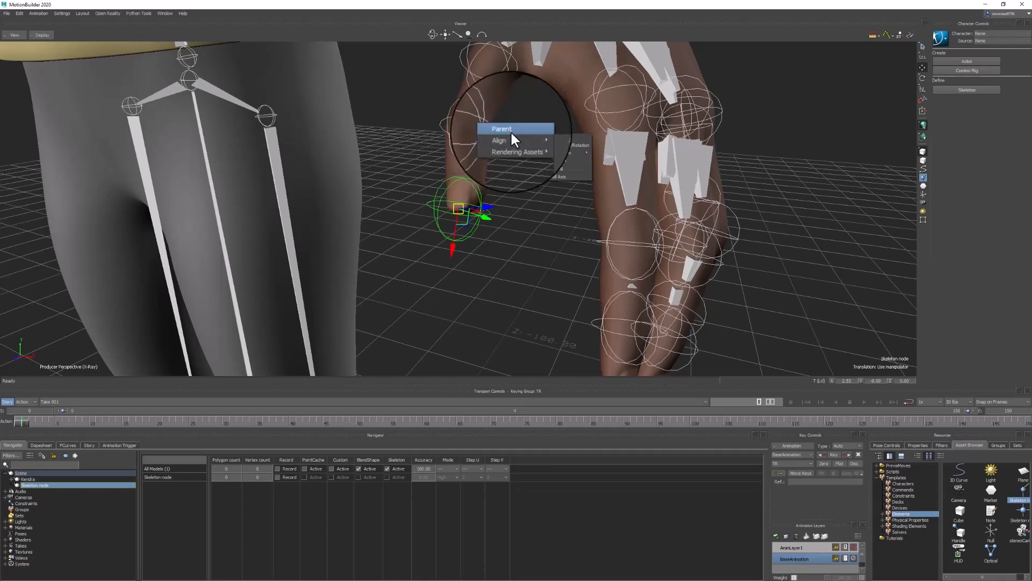
left_click(511, 129)
Check the parenting of the new thumb tip joint by selecting thumb_03_l, and deselect everything
left_click(466, 168)
key("r")
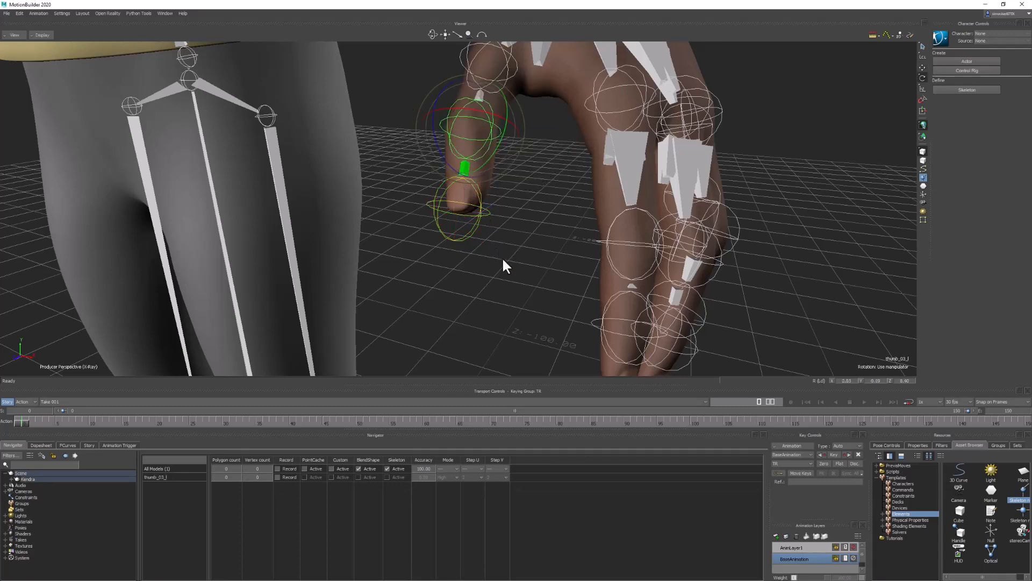
left_click(542, 224)
left_click(464, 166)
right_click(464, 167)
left_click(500, 225)
left_click(523, 233)
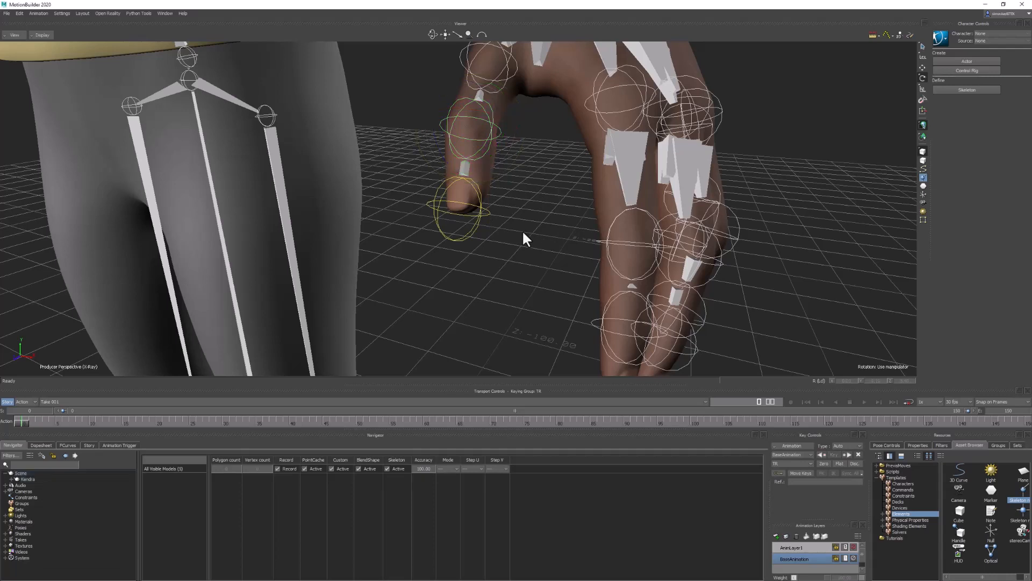
Locate the new thumb tip node under thumb_03_l in the scene hierarchy and rename it thumb_04_l
left_click(441, 215)
right_click(31, 476)
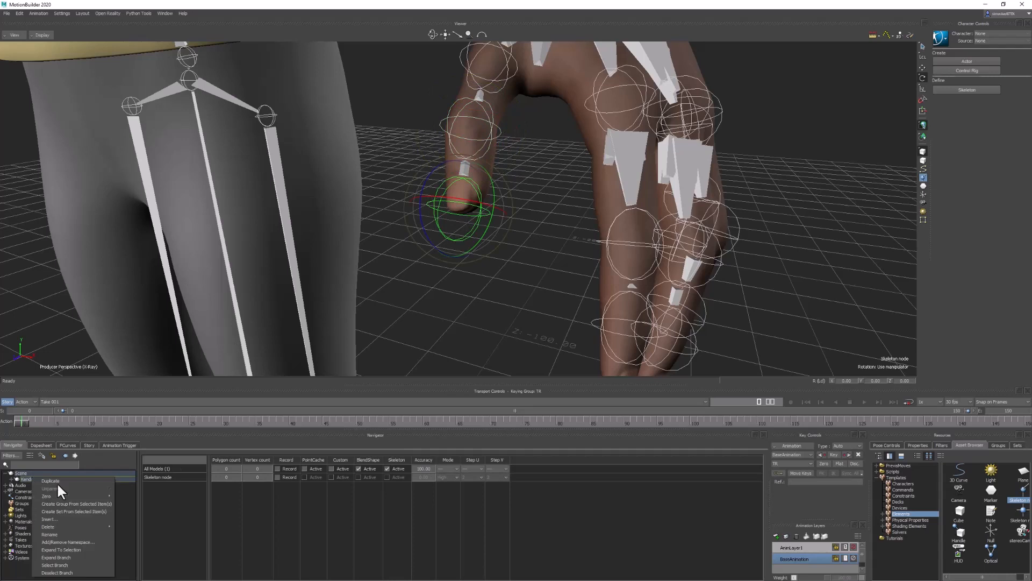
left_click(76, 549)
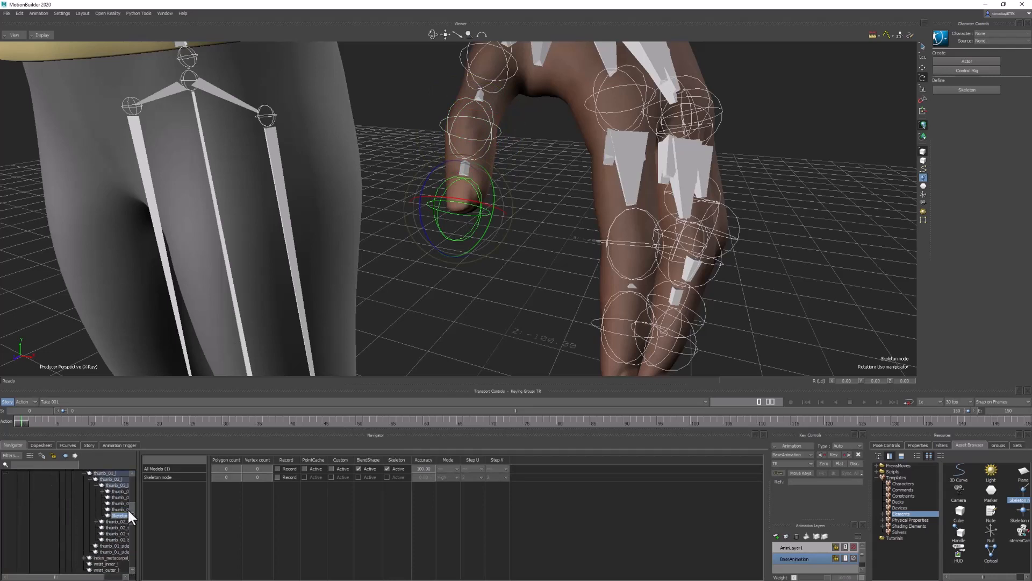
left_click_drag(139, 521, 208, 521)
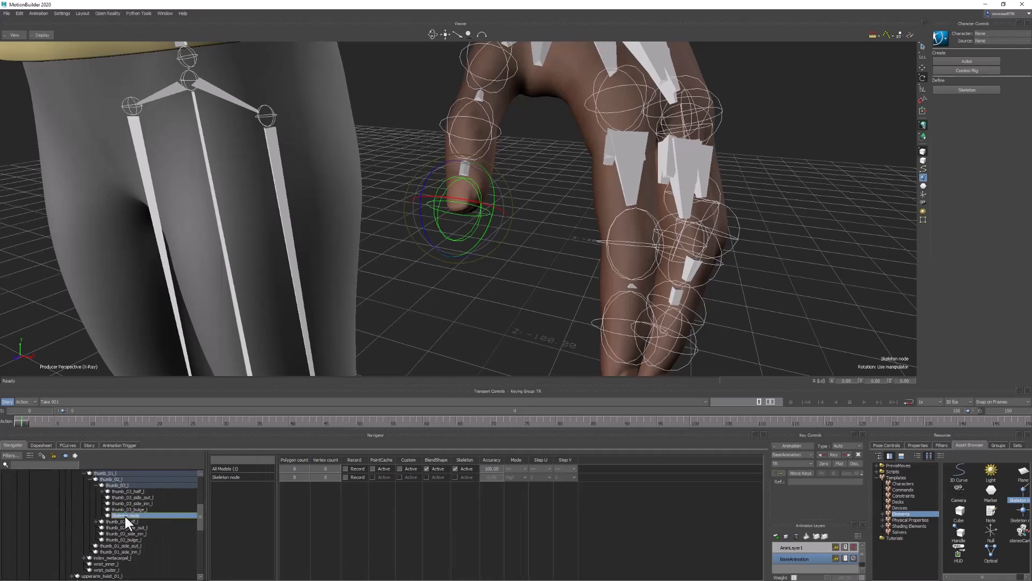
right_click(124, 514)
left_click(150, 480)
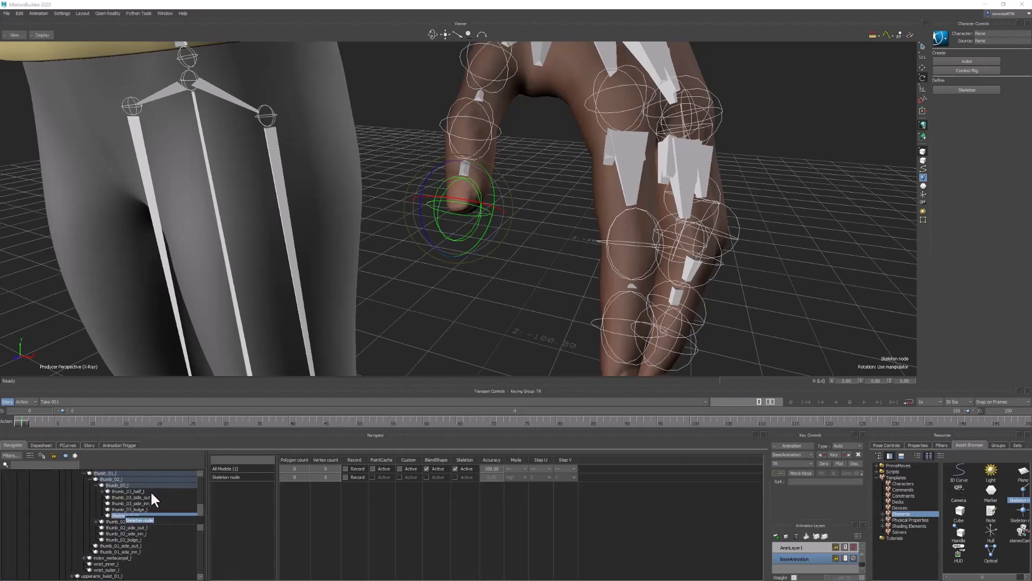
type("thumb_04_l")
key("Return")
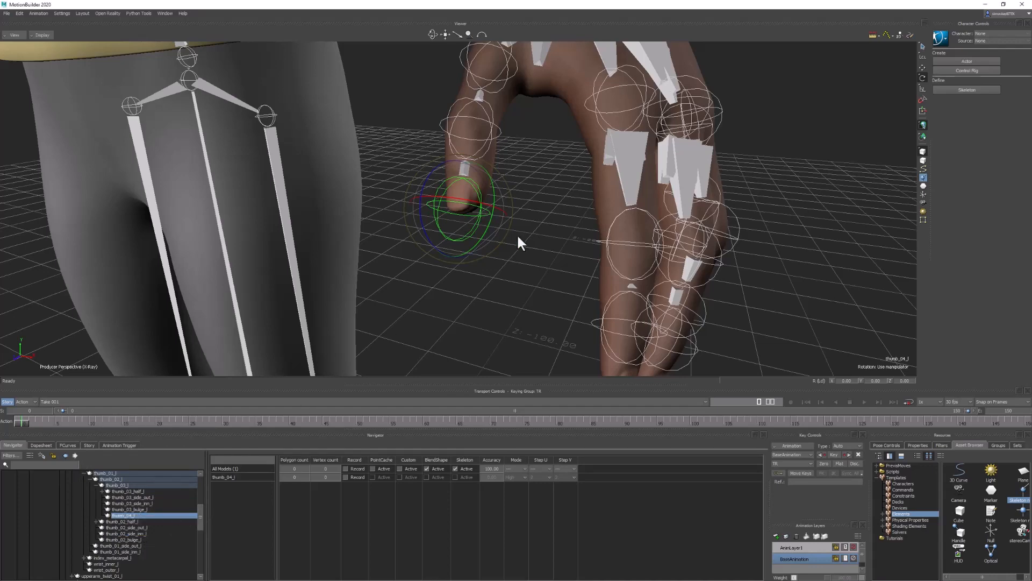
Add another skeleton node beside the left index finger and align its translation and rotation to index_03_l
left_click_drag(548, 268, 506, 229, "shift")
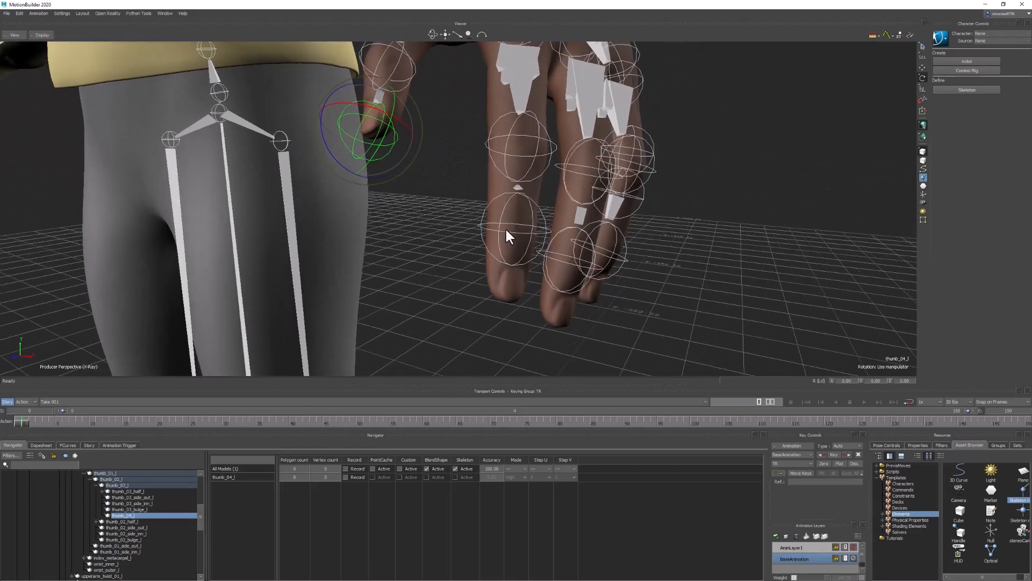
left_click_drag(1022, 489, 499, 219)
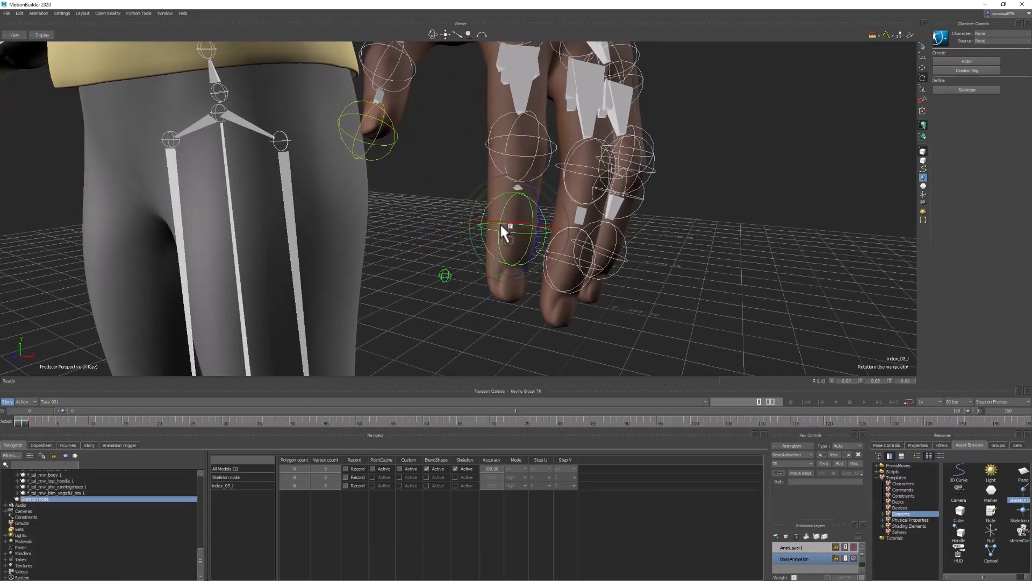
mouse_move(519, 226)
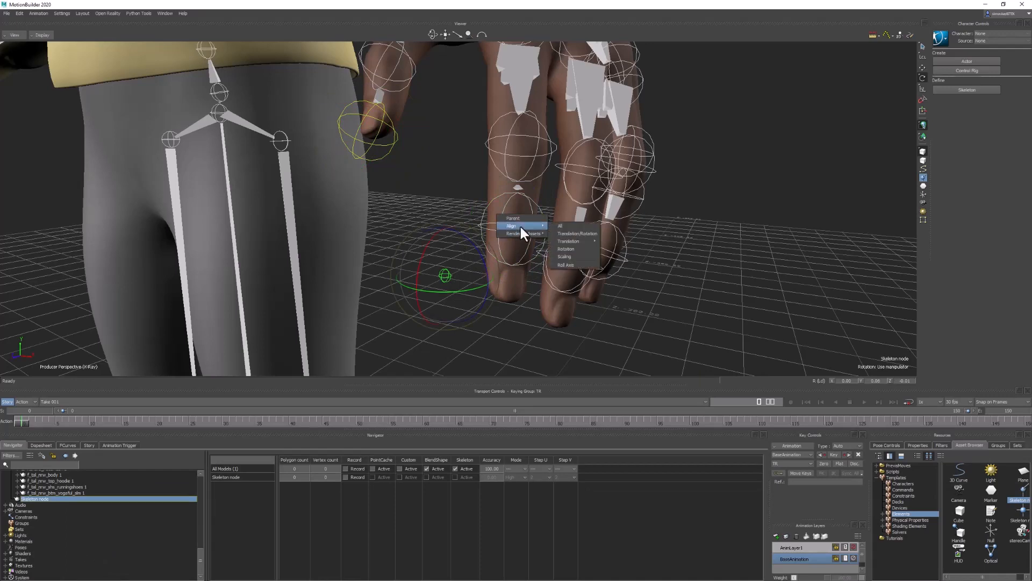
left_click(576, 232)
Move the new node along its local X axis to the left index fingertip and parent it to index_03_l
key("t")
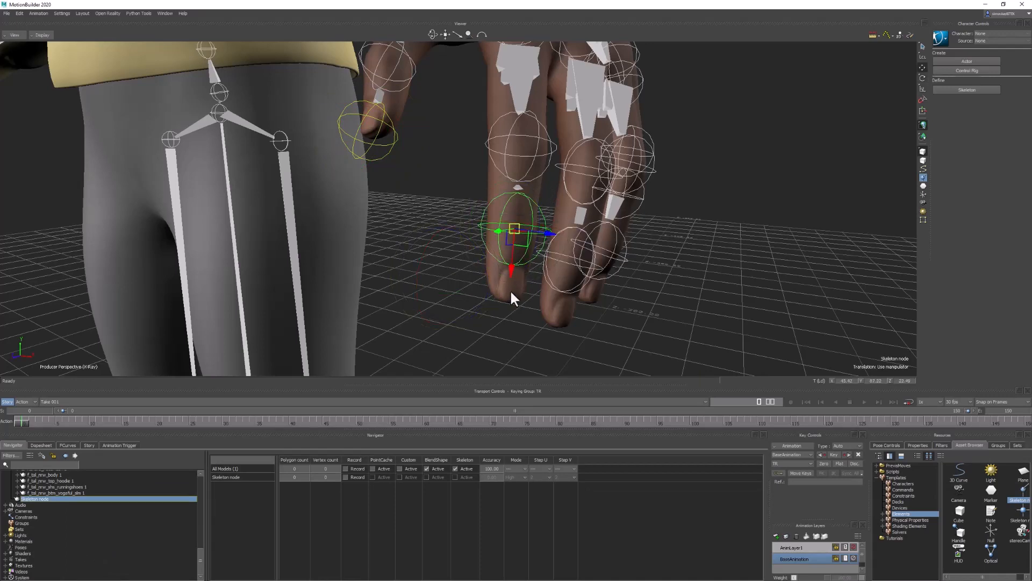
left_click_drag(512, 267, 511, 338)
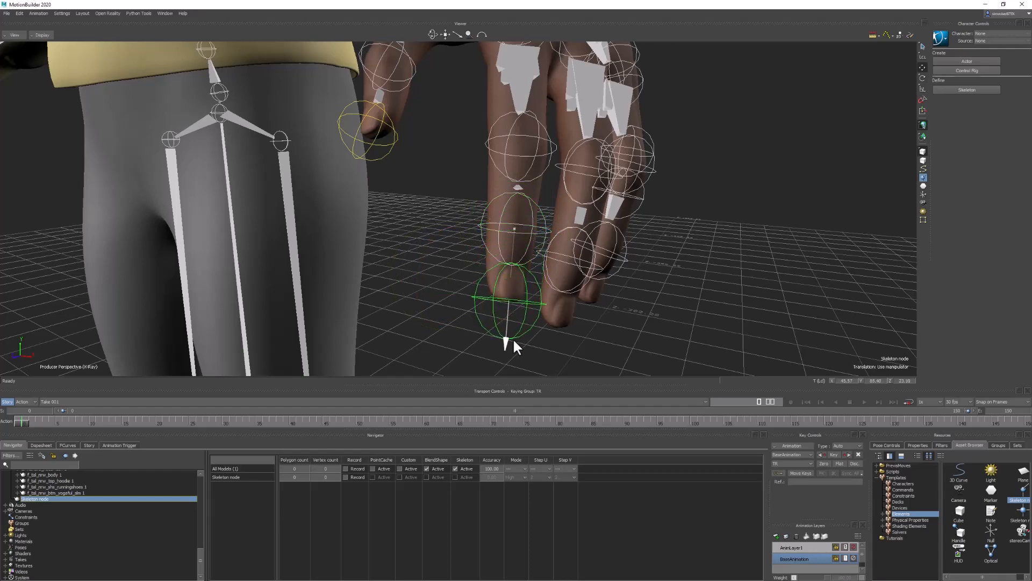
scroll(559, 298, "down", 2)
scroll(559, 299, "down", 2)
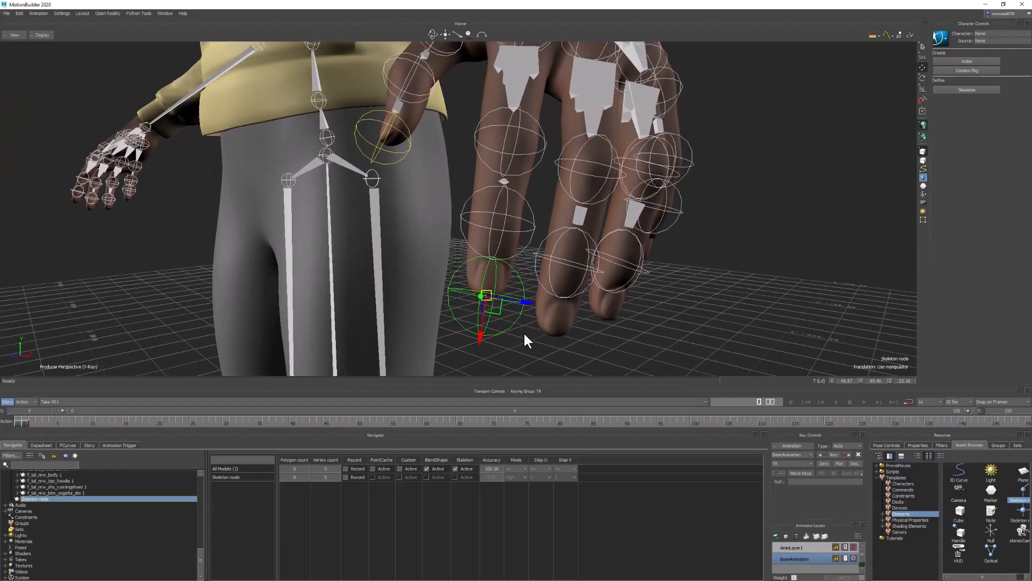
left_click_drag(494, 214, 495, 213)
left_click(507, 206)
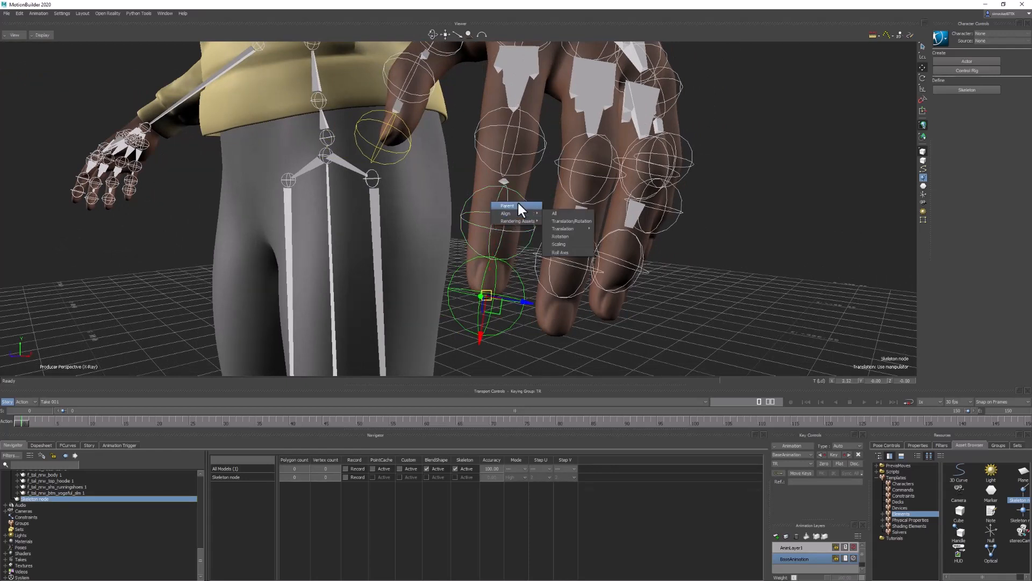
left_click(515, 205)
Rename the new skeleton node under index_03_l as index_04_l and deselect everything
left_click(126, 503)
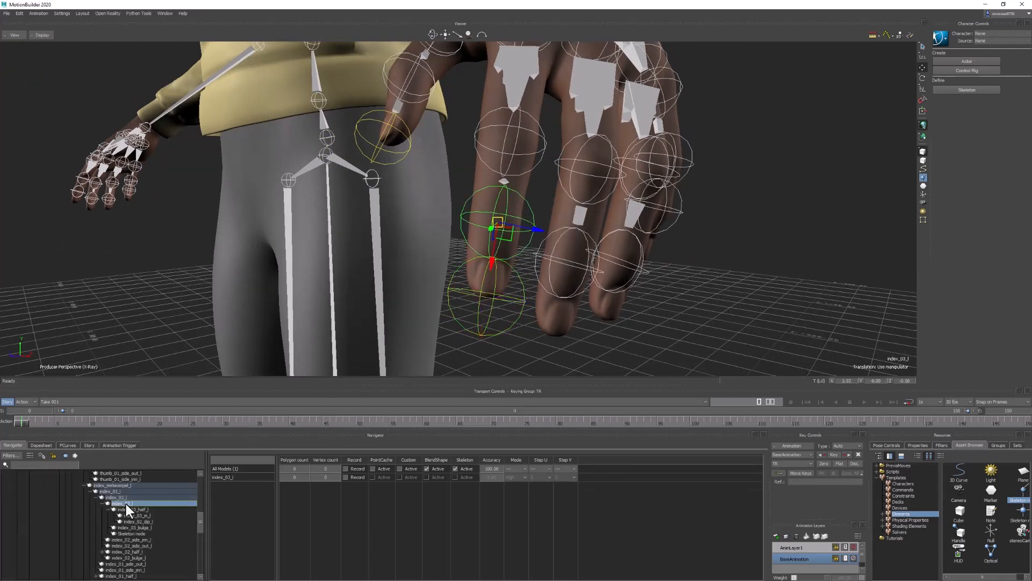
right_click(126, 504)
left_click(166, 460)
left_click(131, 534)
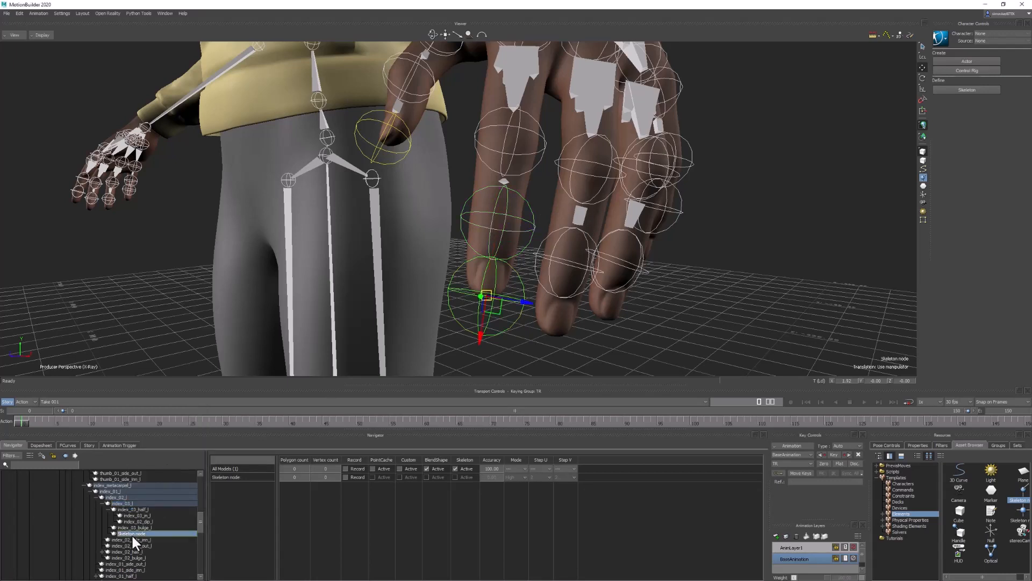
right_click(132, 533)
left_click(173, 498)
key("Return")
left_click(702, 251)
Run only the commented-out metahuman_setup() call at the end of the t_pose_character.py script
left_click_drag(702, 252, 264, 253, "ctrl+shift")
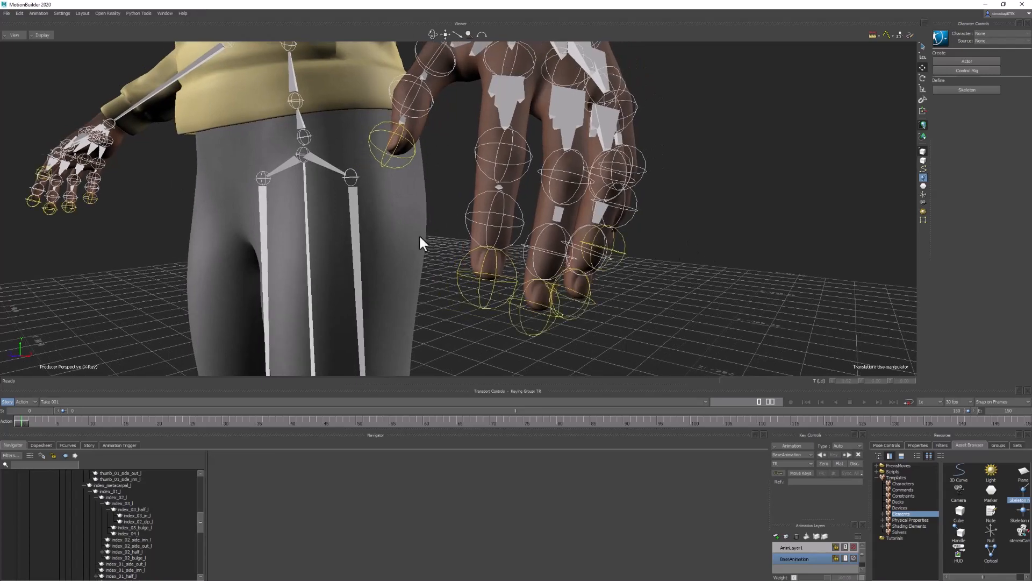
left_click_drag(418, 233, 486, 209, "ctrl+shift")
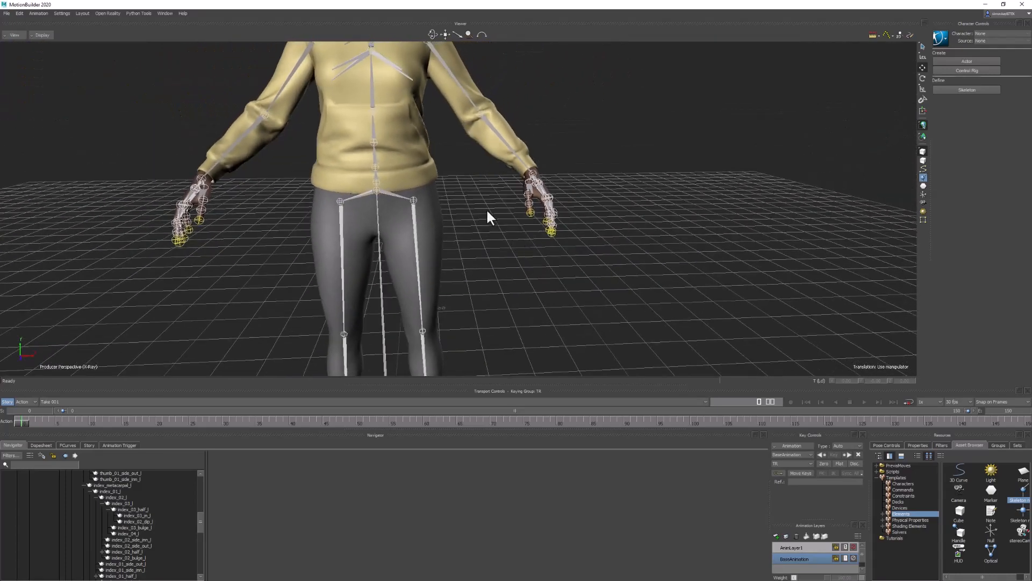
left_click_drag(473, 285, 466, 209, "ctrl+shift")
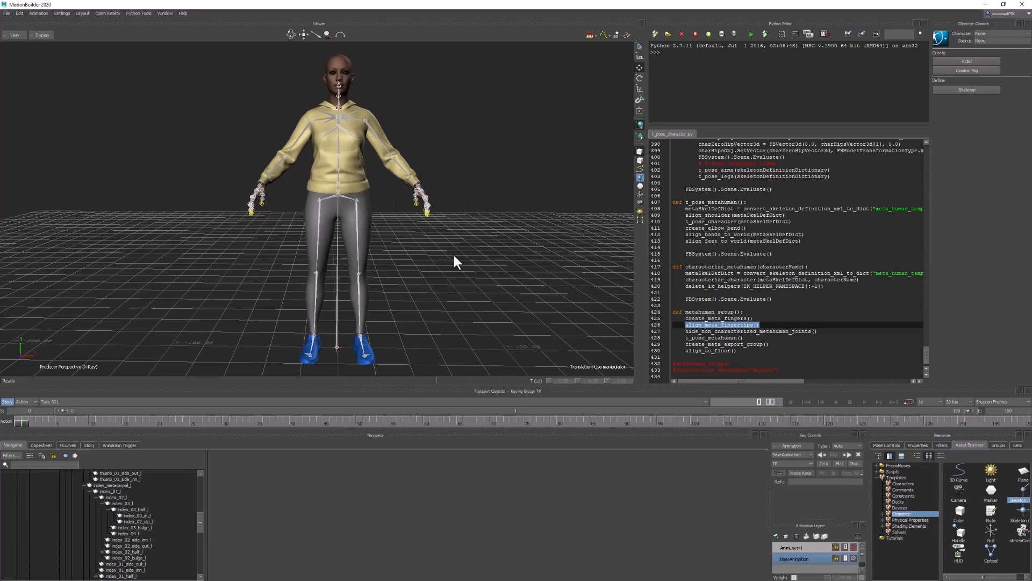
left_click(685, 338)
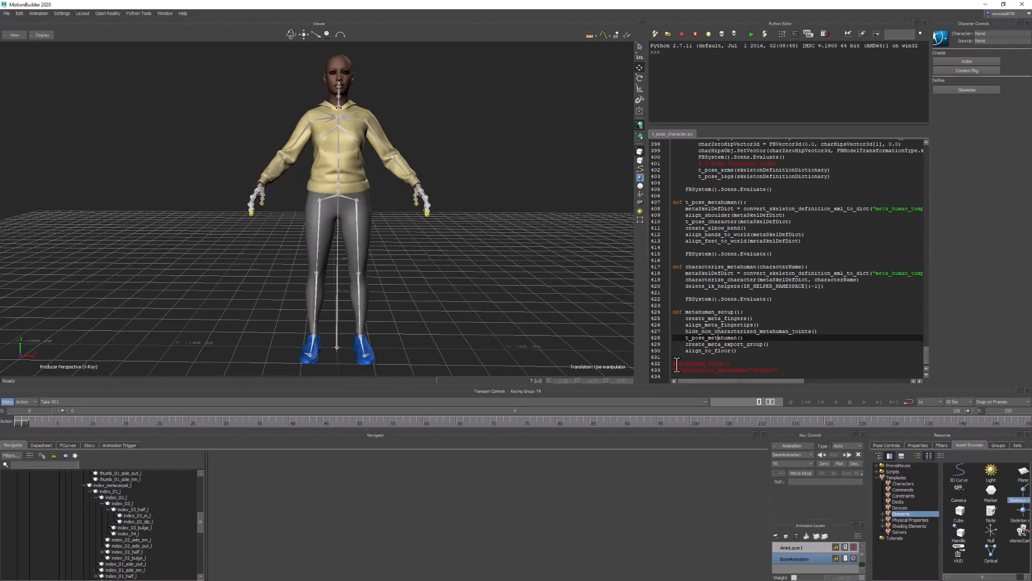
left_click_drag(676, 365, 729, 363)
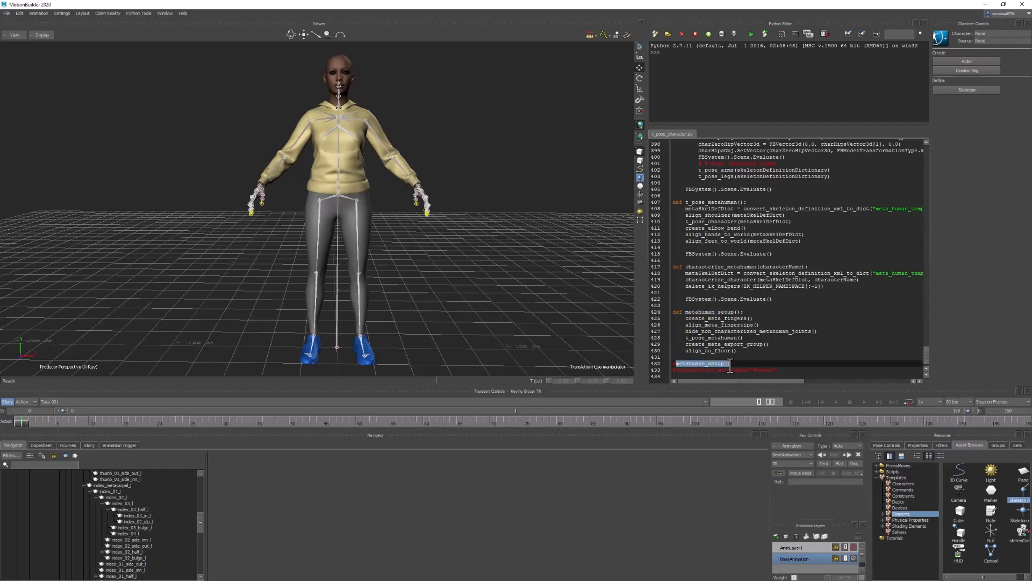
key("ctrl+Return")
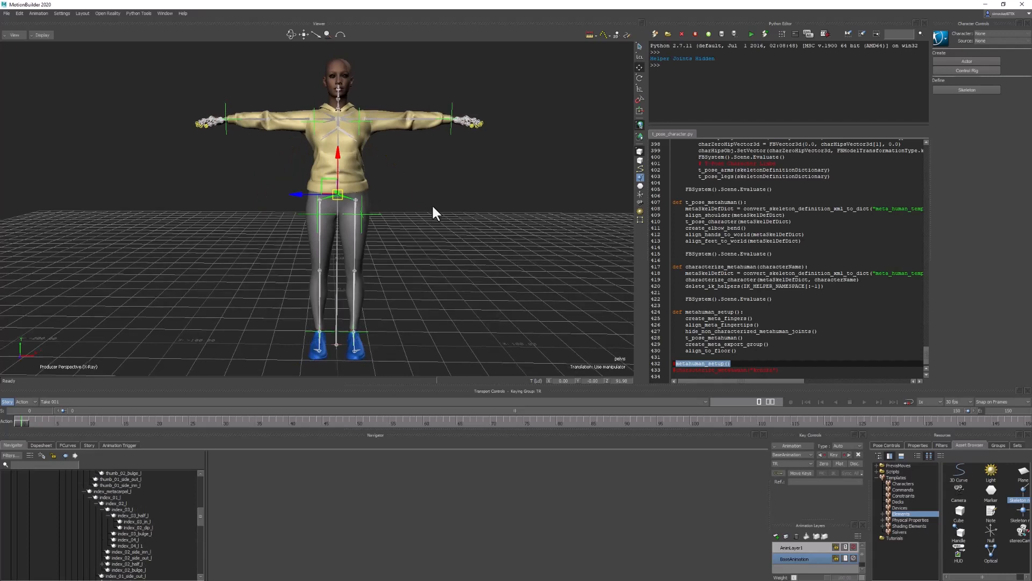
Run only the commented-out characterize_metahuman("Kendra") call at the end of the t_pose_character.py script
key("ctrl+f")
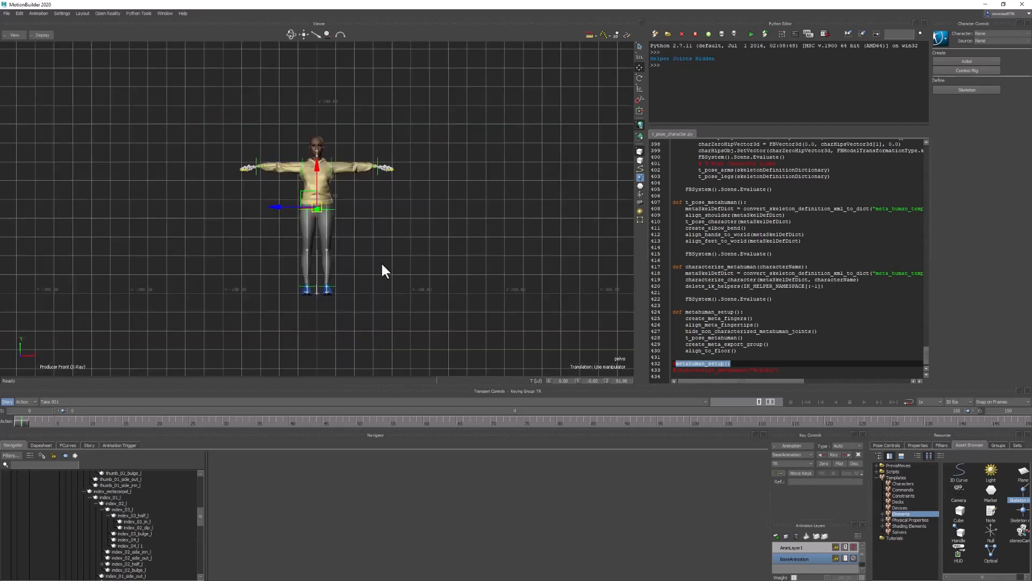
key("F5")
left_click_drag(365, 274, 434, 255, "ctrl")
key("ctrl+p")
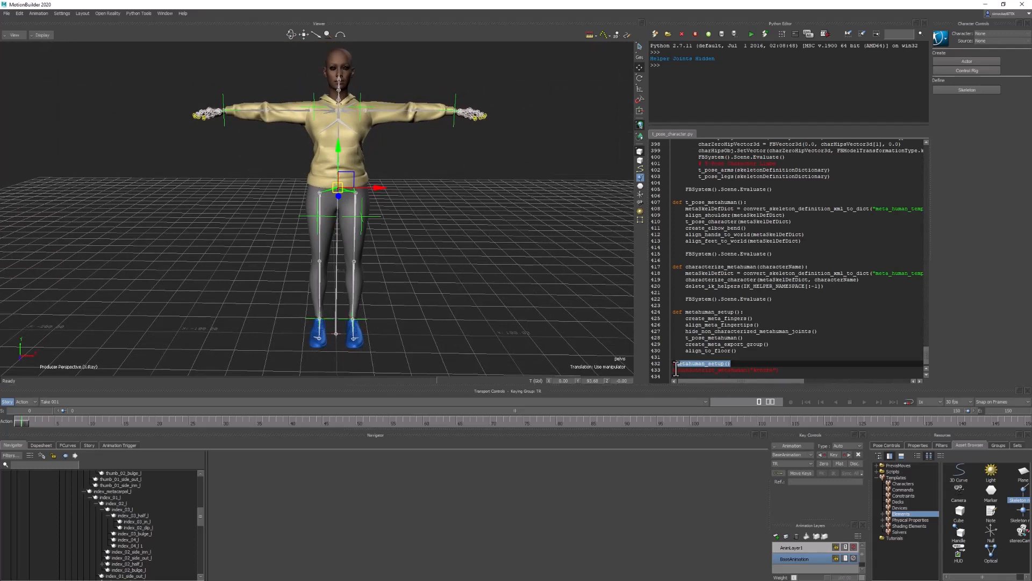
left_click_drag(675, 371, 781, 370)
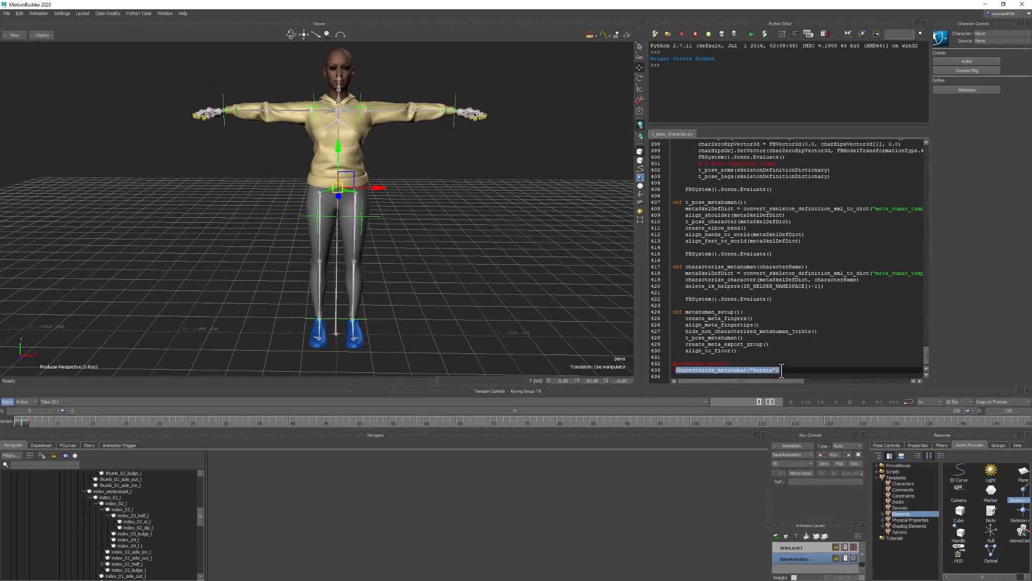
key("ctrl+Return")
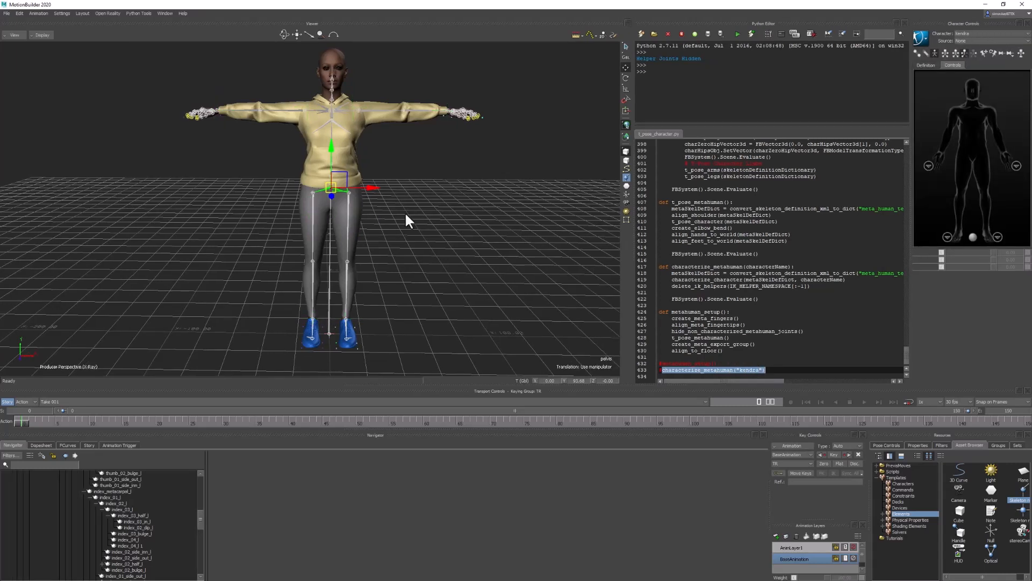
Deselect everything and switch the perspective viewer to display models only
left_click(422, 220)
left_click_drag(428, 241, 433, 222, "ctrl+shift")
key("ctrl+a")
key("ctrl+a")
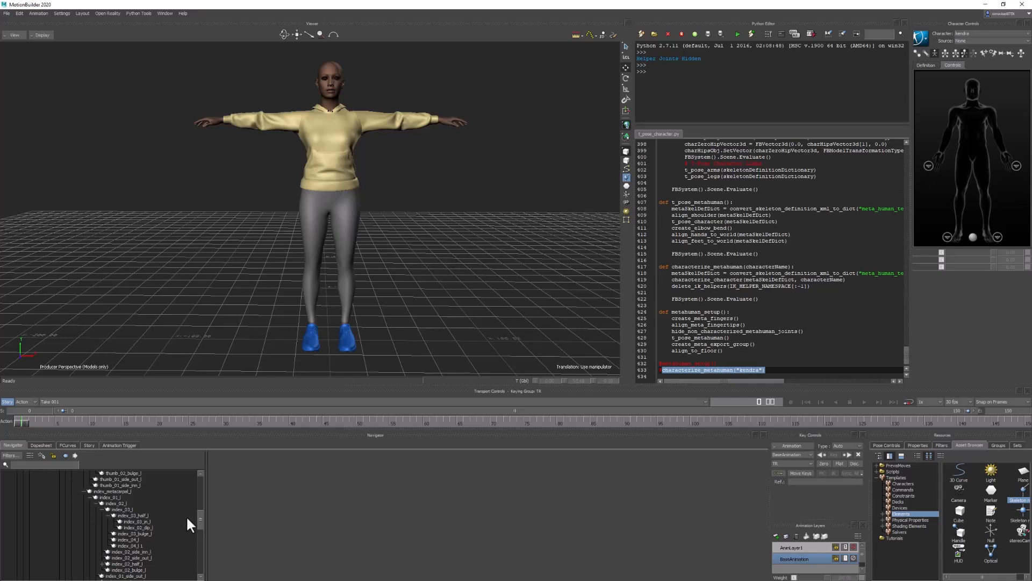
Find the kendra character in the scene tree and open its character definition
left_click_drag(186, 515, 178, 476)
left_click(5, 473)
left_click(6, 491)
left_click(30, 497)
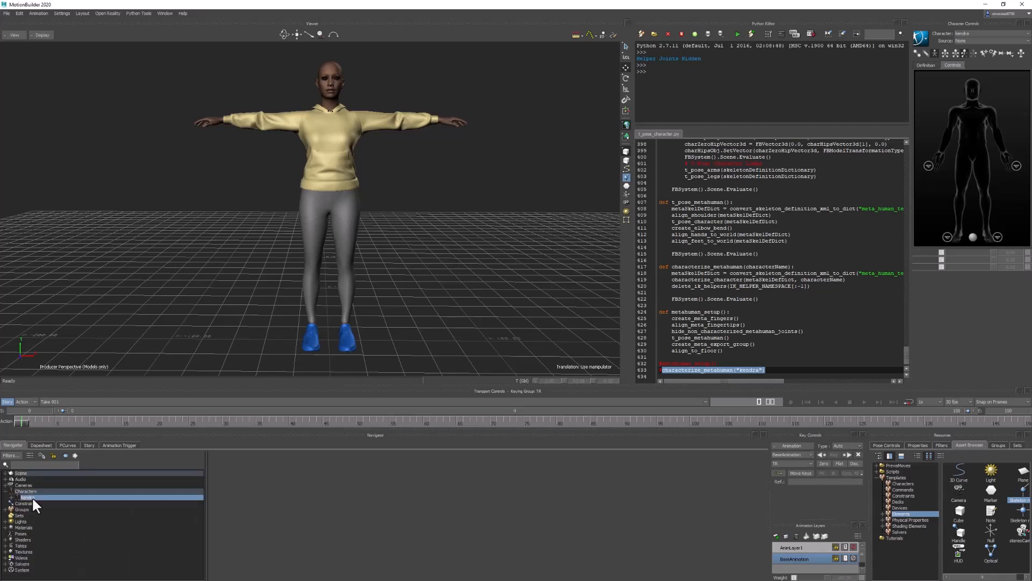
left_click(8, 495)
double_click(33, 494)
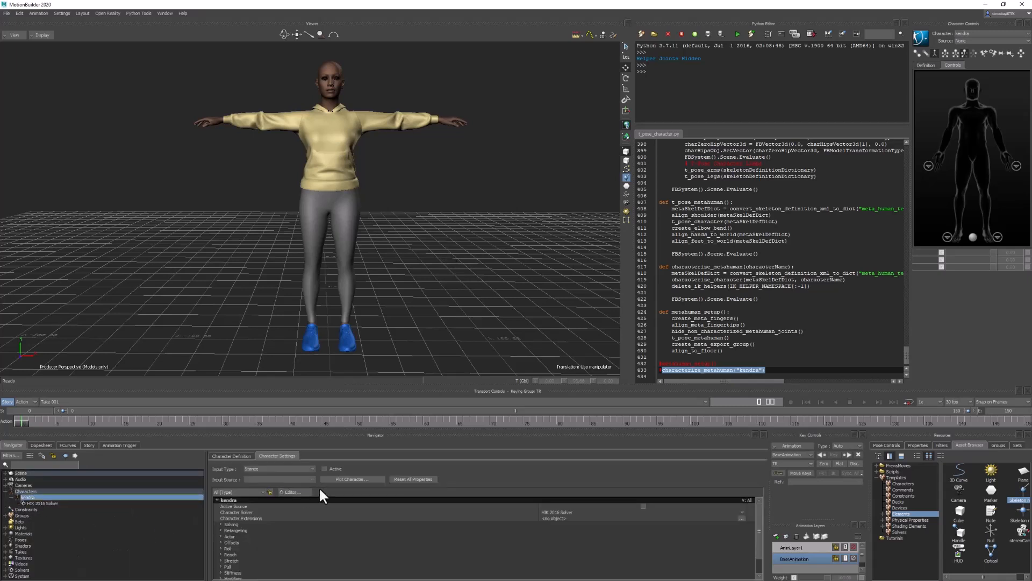
left_click(215, 456)
Examine kendra's joint mapping list, checking the base, auxiliary and left hand joint assignments
scroll(296, 505, "down", 3)
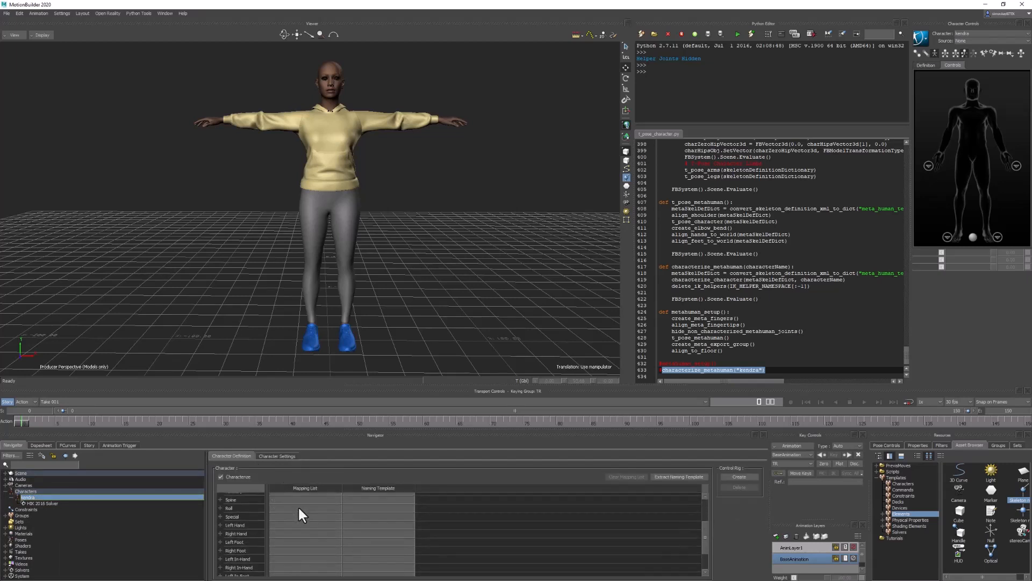
scroll(299, 509, "up", 2)
left_click(220, 514)
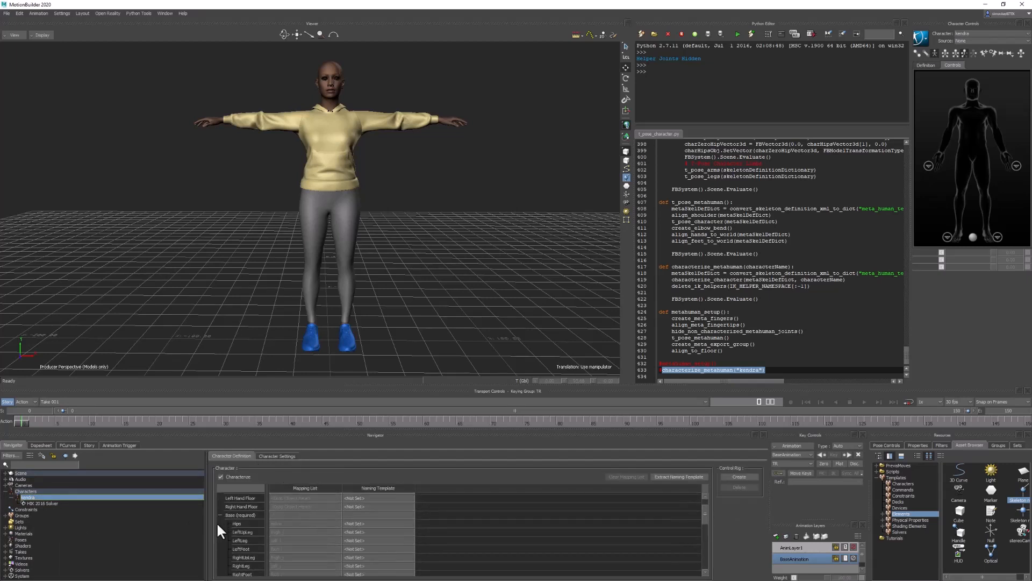
scroll(282, 519, "down", 3)
scroll(283, 522, "down", 3)
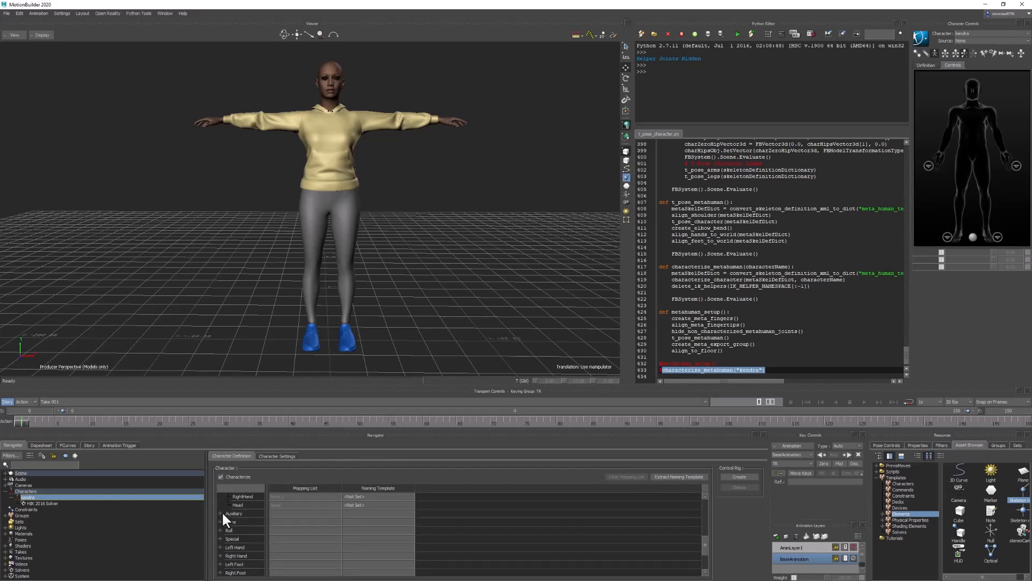
scroll(286, 514, "down", 3)
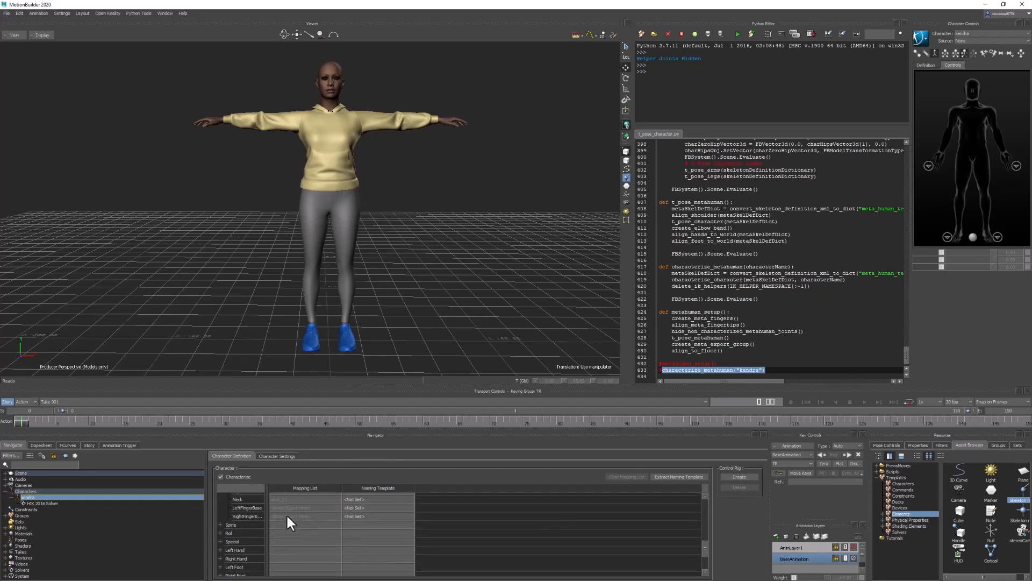
left_click(218, 548)
scroll(300, 550, "down", 3)
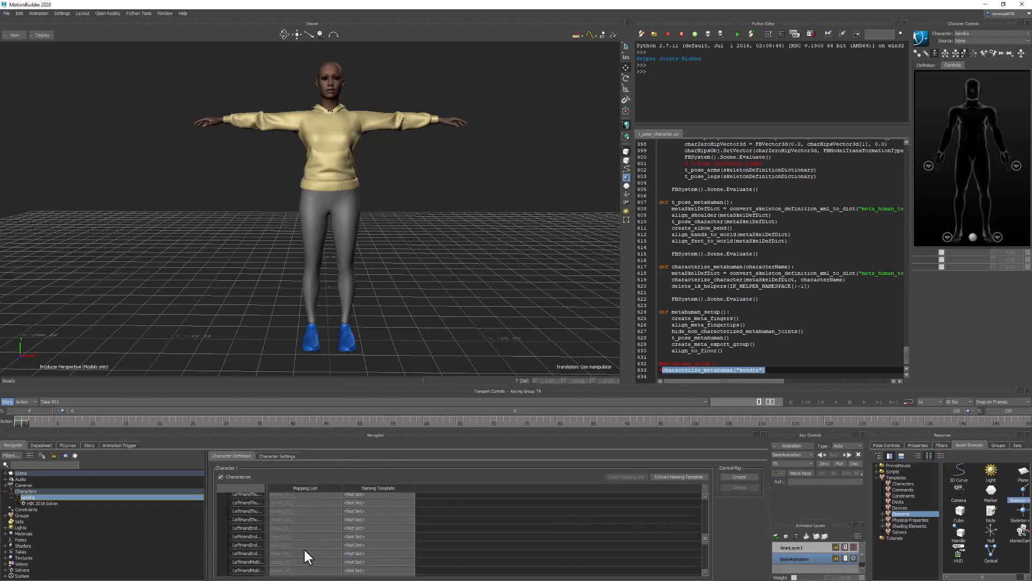
scroll(303, 547, "up", 2)
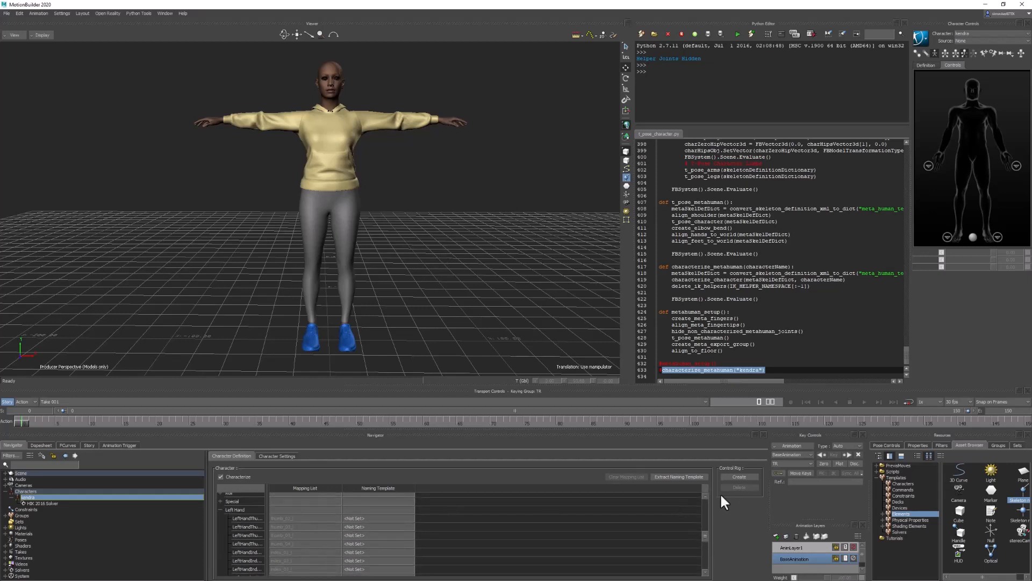
Create a control rig for the kendra character
left_click(740, 477)
left_click(473, 317)
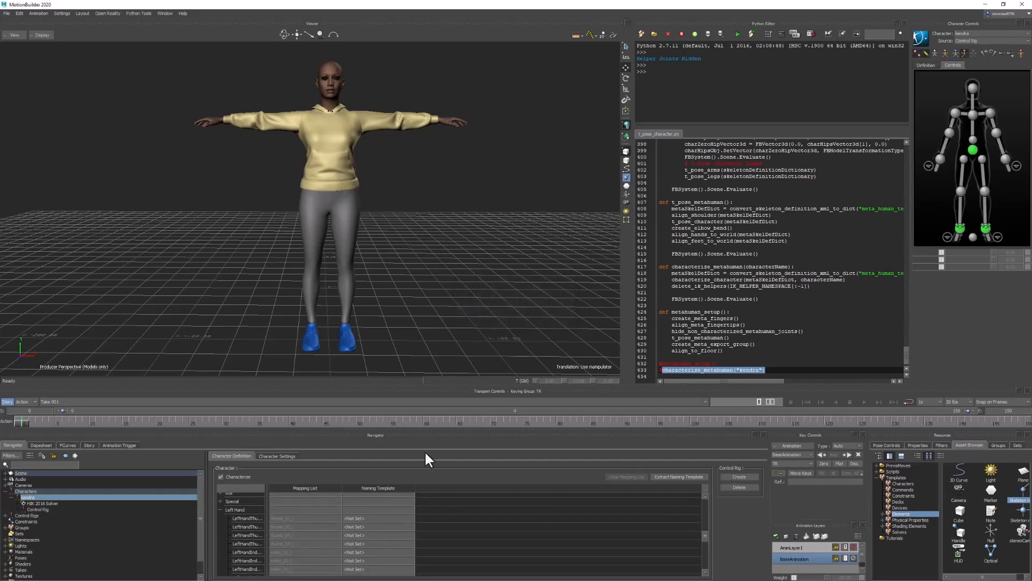
Select the right index finger effector of the control rig and inspect the right hand up close
left_click(928, 165)
left_click(937, 119)
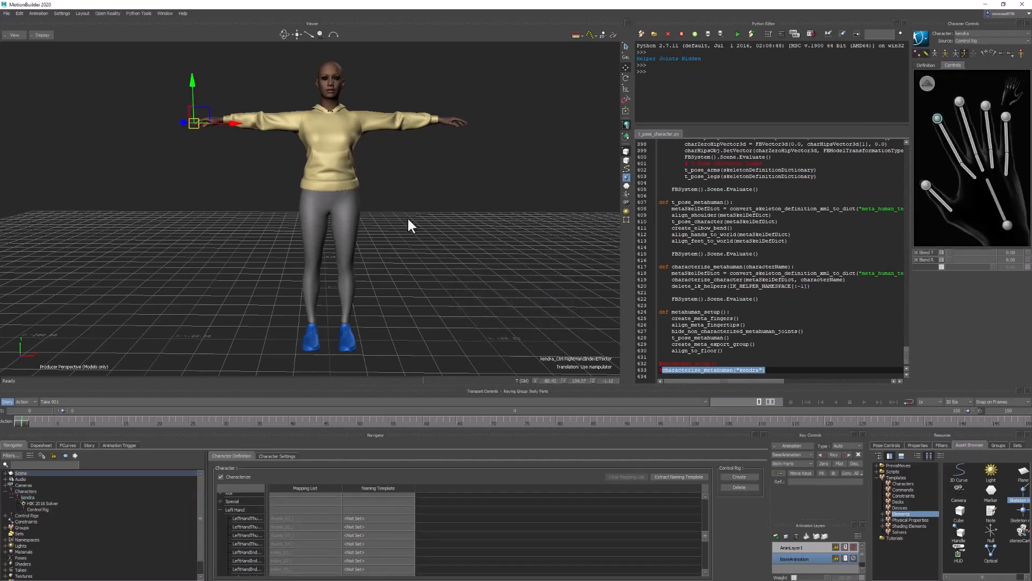
key("f")
key("ctrl+a")
left_click_drag(467, 308, 424, 231, "ctrl+shift")
key("ctrl+a")
key("ctrl+a")
key("ctrl+z")
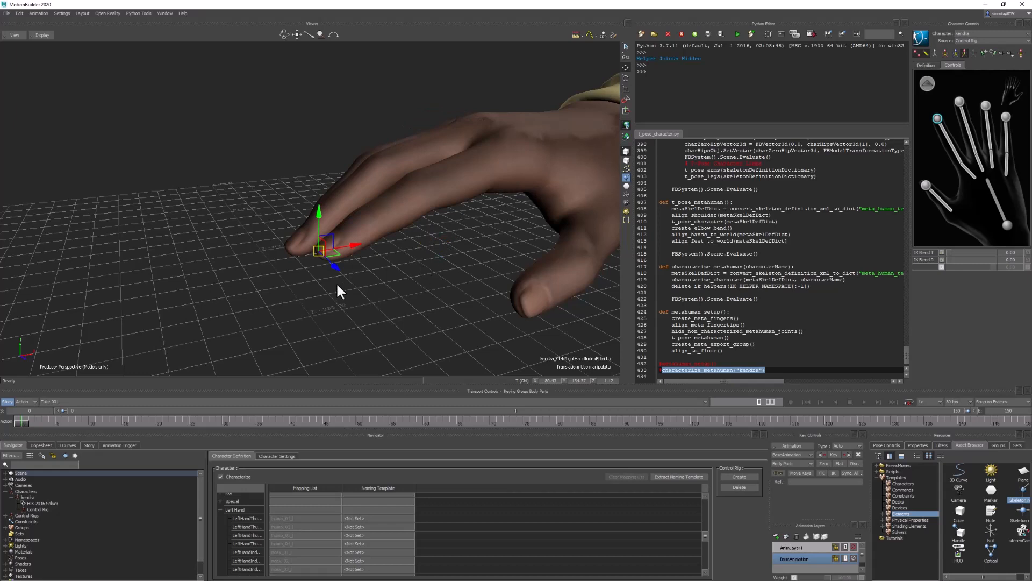
Add the remaining right-hand finger effectors except the thumb to the selection and try rotating them together
left_click(959, 102, "shift")
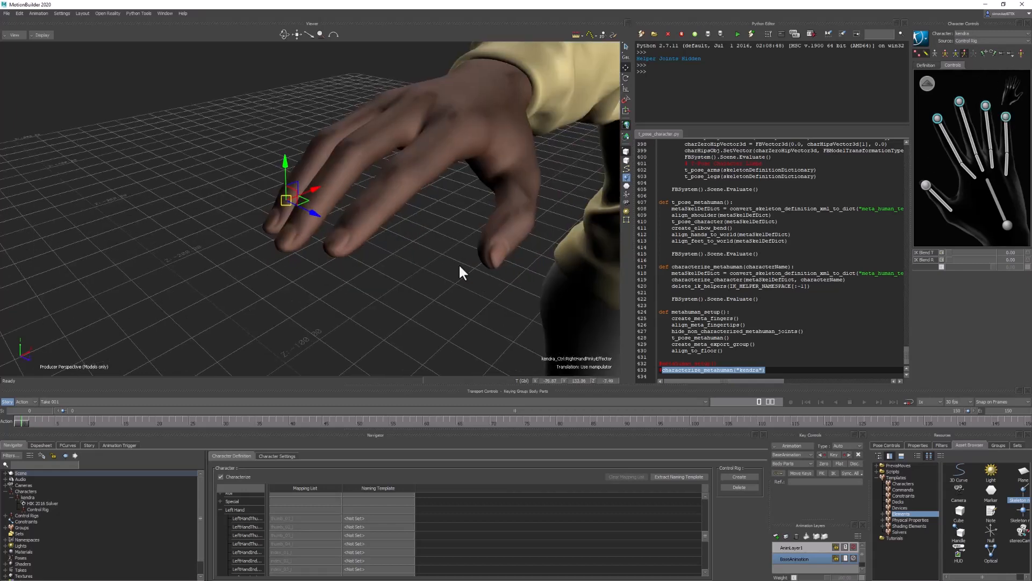
key("r")
left_click_drag(258, 182, 422, 279)
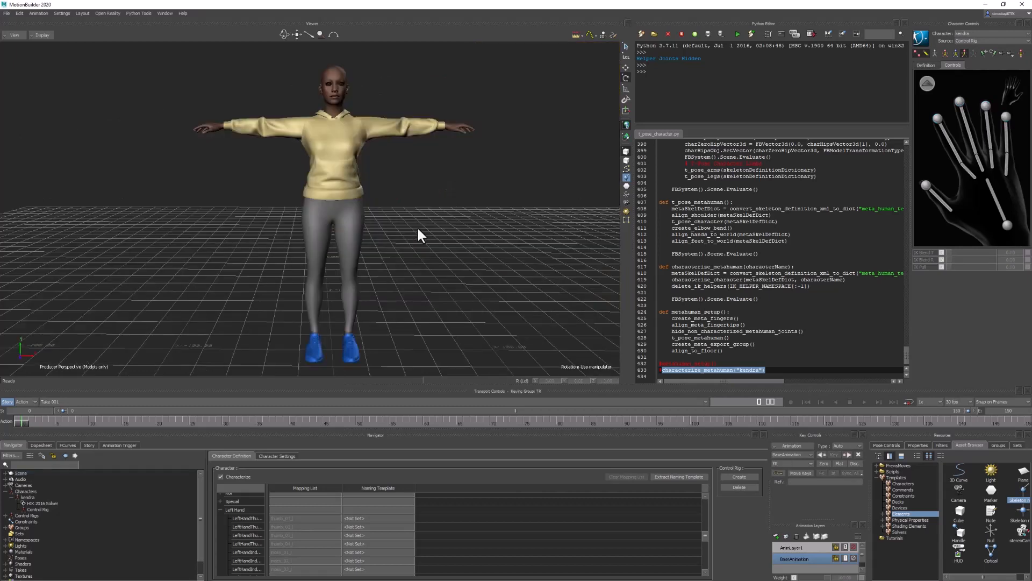
Save the scene as a new file named Kendra_characterized_v001.FBX
left_click(7, 13)
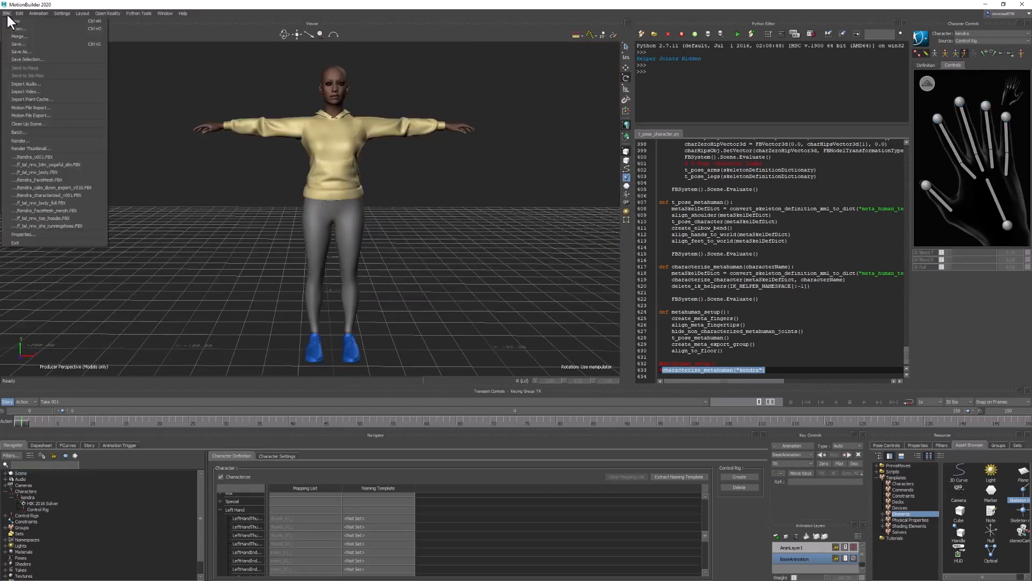
left_click(32, 52)
left_click(502, 446)
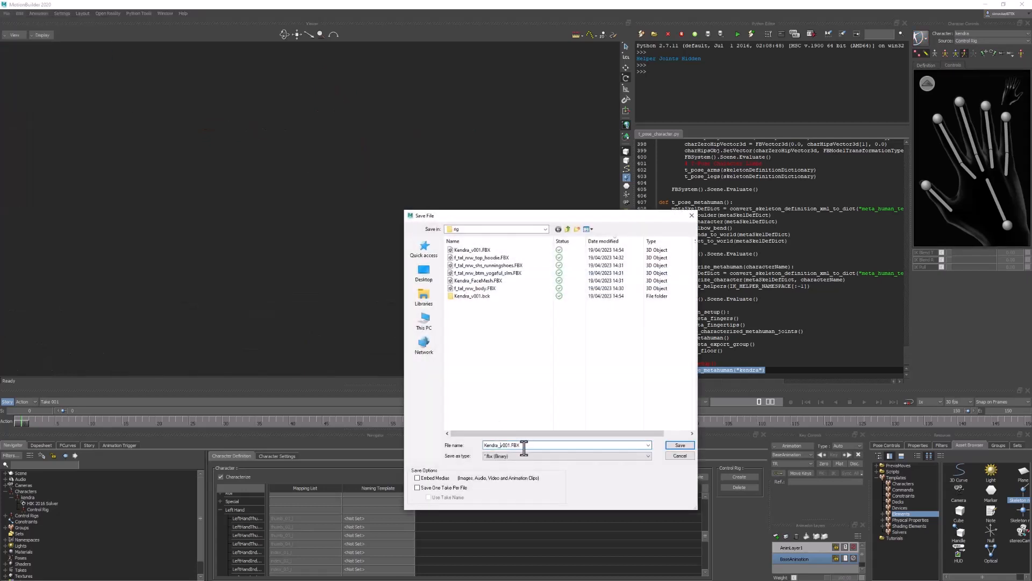
type("characterized")
left_click(680, 446)
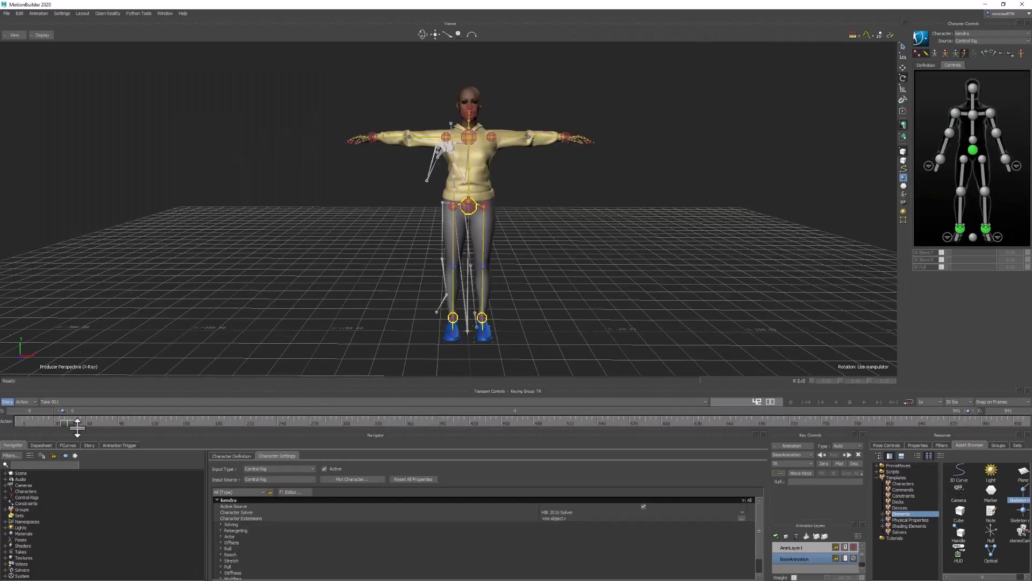
Set kendra's input type to Character so that the imported animated character drives it
left_click_drag(76, 422, 252, 417)
left_click_drag(481, 253, 402, 230, "ctrl+shift")
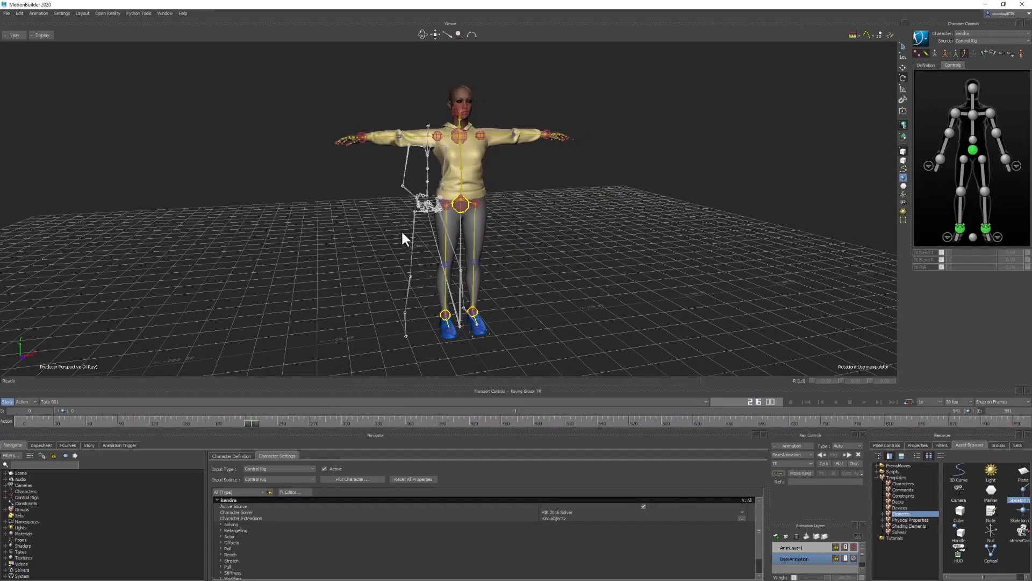
left_click(6, 491)
left_click(32, 497)
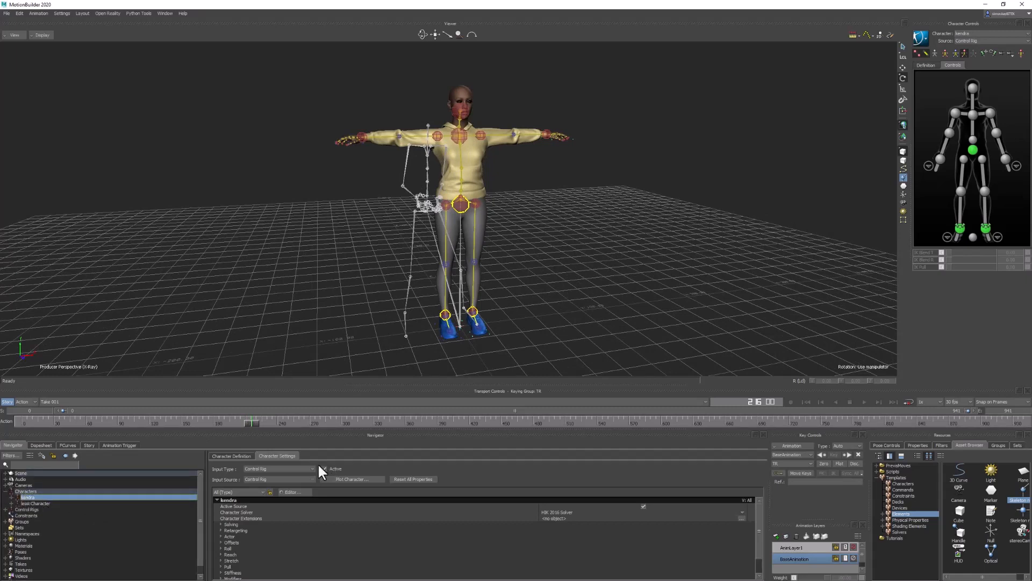
left_click(289, 469)
left_click(257, 481)
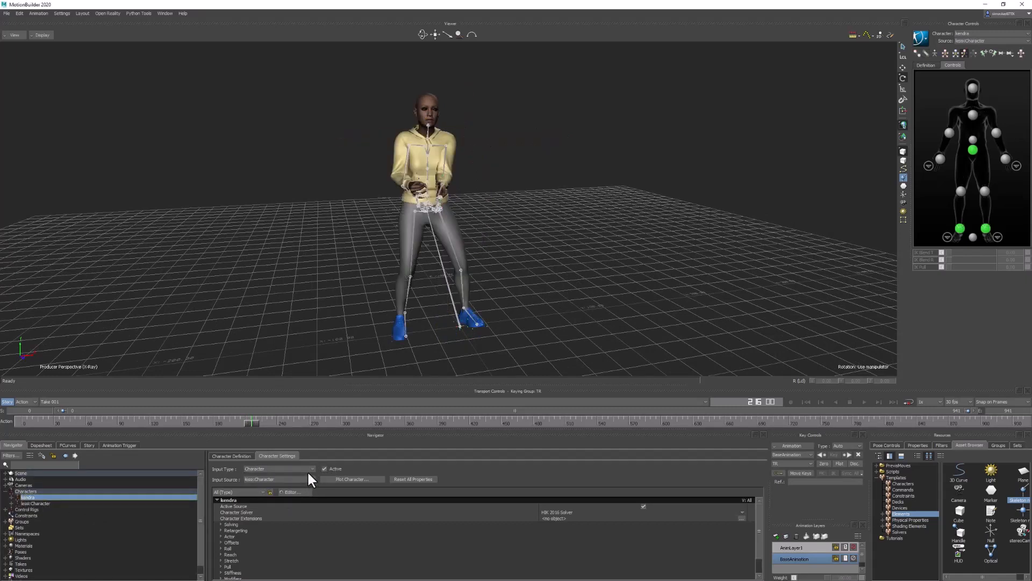
Display models only, scrub through the retargeted motion and bake the animation onto kendra's control rig
key("ctrl+a")
left_click_drag(253, 421, 408, 421)
left_click(340, 479)
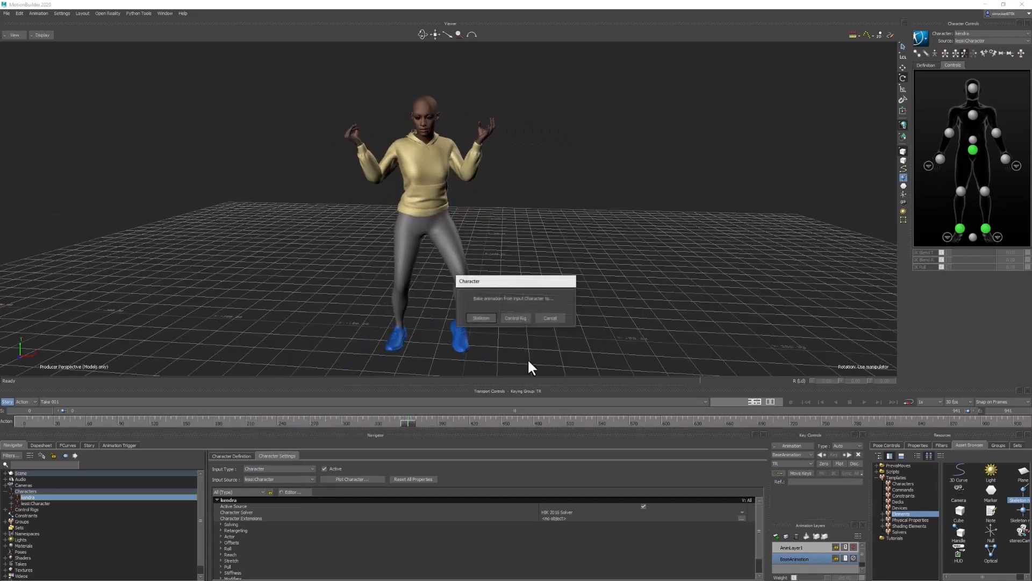
left_click(516, 319)
left_click(522, 385)
Review the baked animation on kendra by scrubbing through it and playing it back
left_click_drag(410, 422, 628, 386)
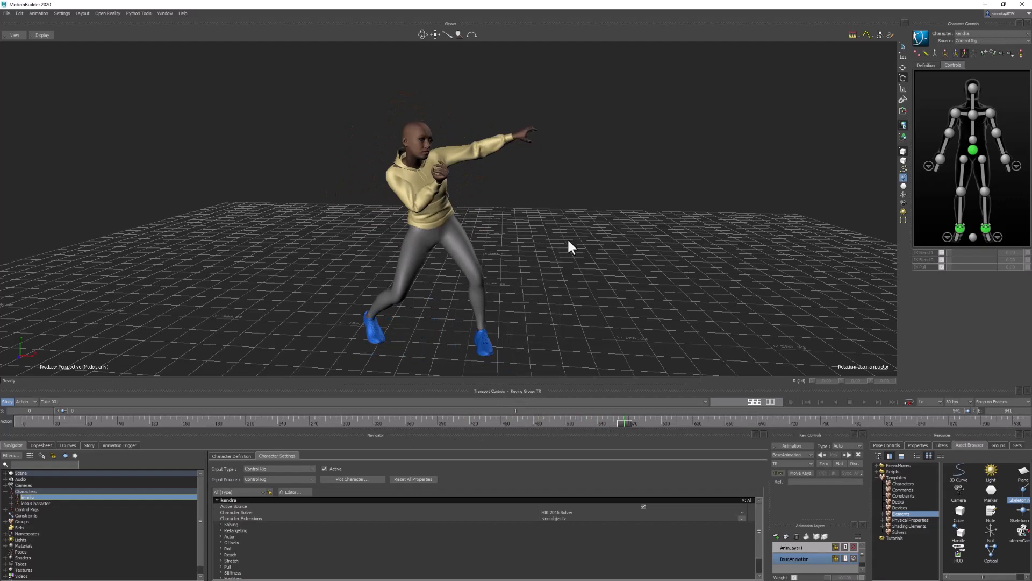
left_click_drag(568, 246, 569, 318, "ctrl+shift")
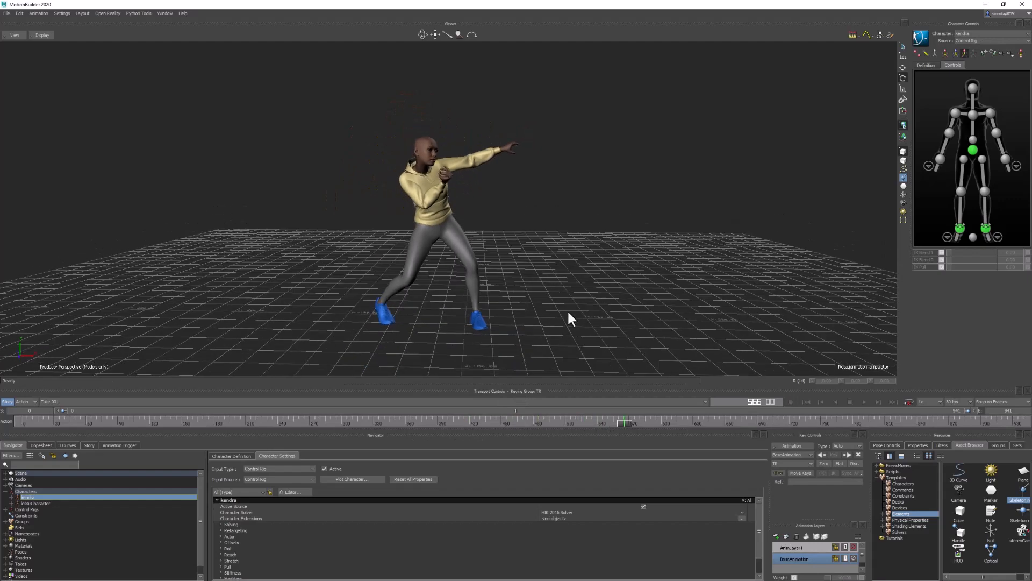
left_click(862, 402)
scroll(543, 266, "up", 3)
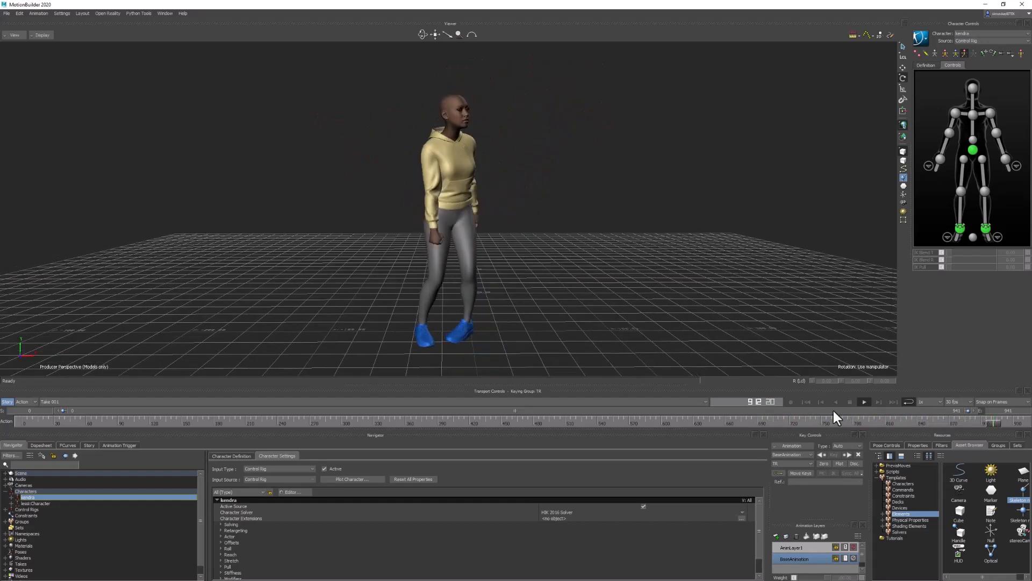
left_click(849, 401)
scroll(543, 268, "up", 2)
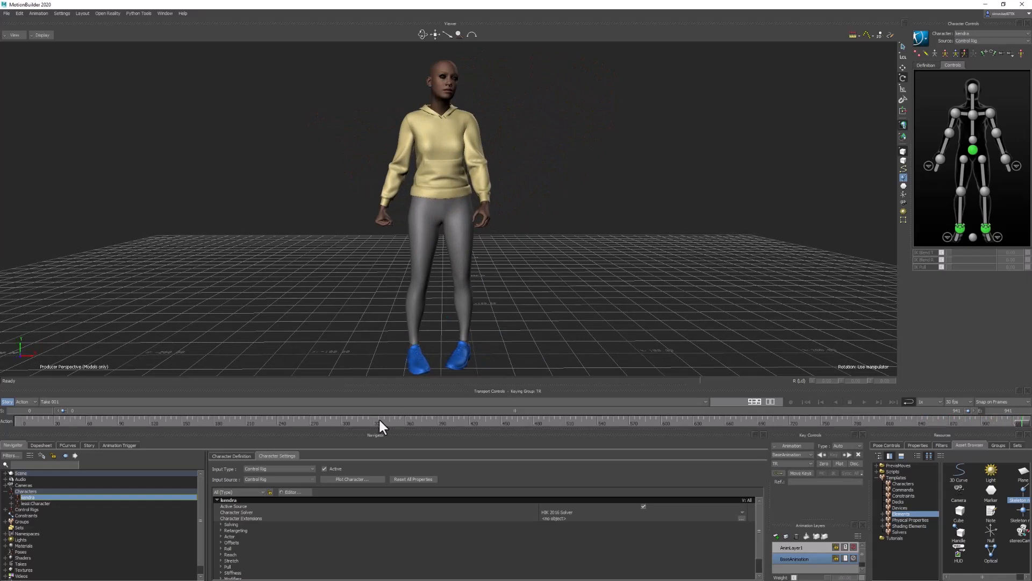
Go to frame 327 and move kendra's head effector slightly backward along its forward axis
left_click_drag(379, 418, 368, 425)
scroll(477, 196, "up", 2)
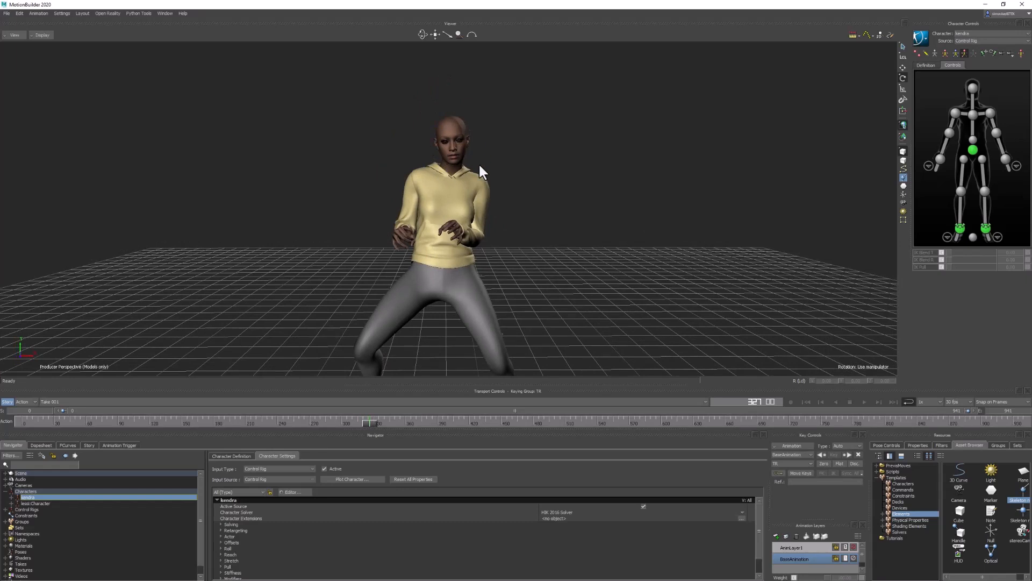
left_click(969, 87)
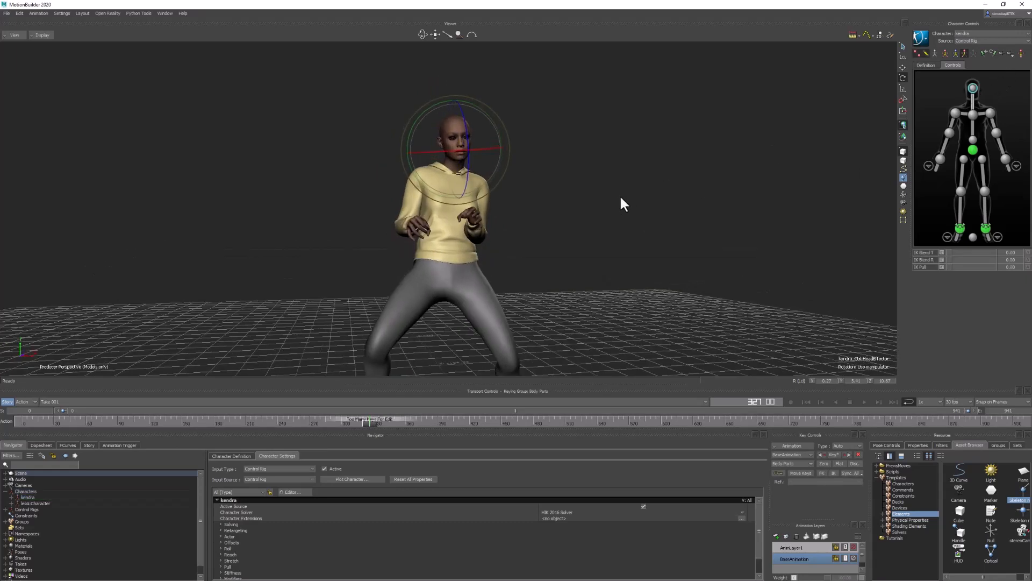
key("t")
scroll(491, 114, "up", 2)
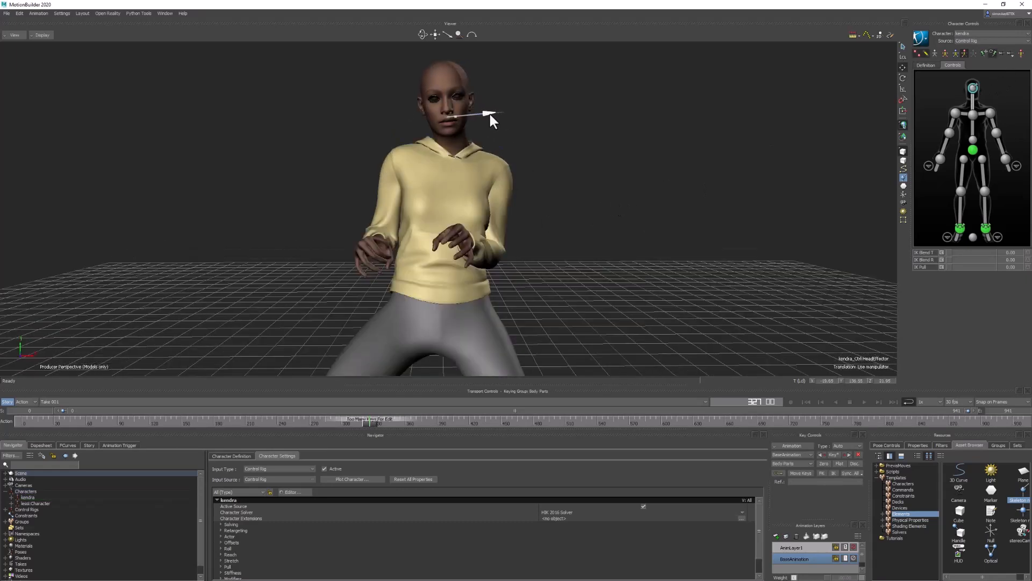
left_click_drag(513, 163, 561, 164, "ctrl+shift")
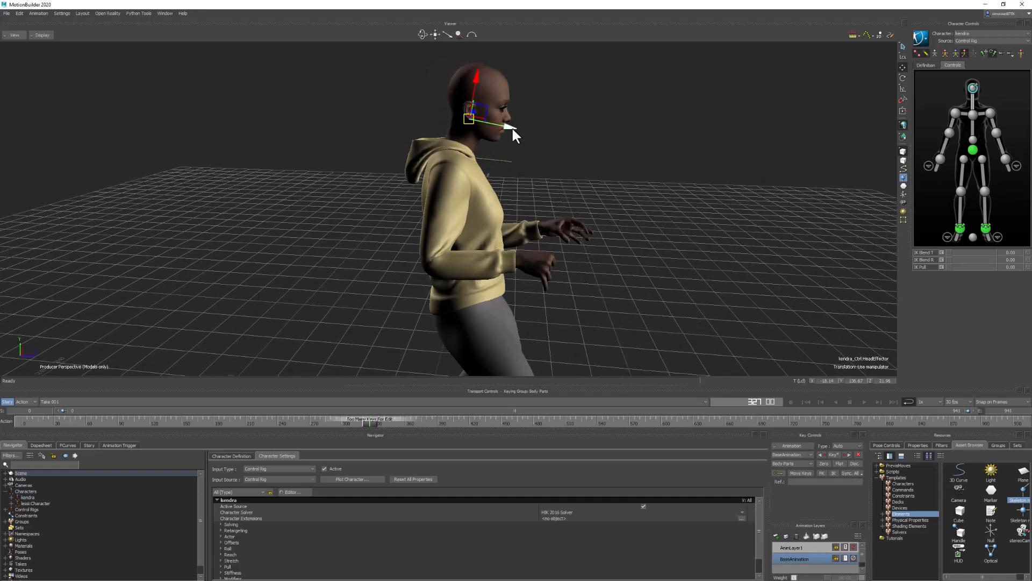
mouse_move(511, 128)
left_mouse_down()
mouse_move(499, 124)
mouse_move(517, 130)
left_mouse_up()
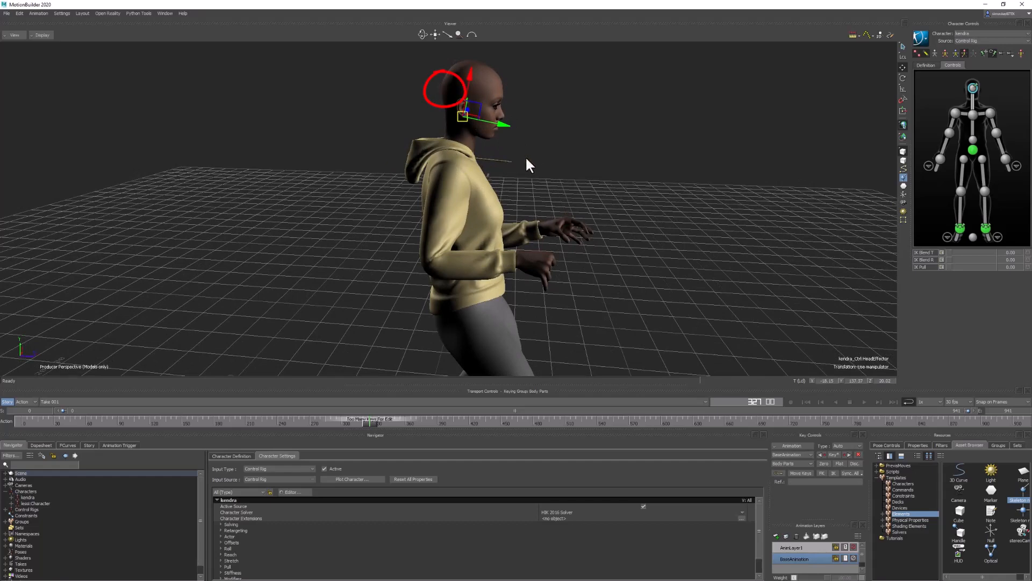
Try another small move of the head effector along its forward axis and undo it
left_click_drag(495, 166, 477, 159, "ctrl+shift")
left_click_drag(503, 123, 506, 124)
left_click_drag(529, 125, 490, 115, "ctrl+shift")
key("ctrl+z")
left_click_drag(517, 193, 547, 203, "ctrl+shift")
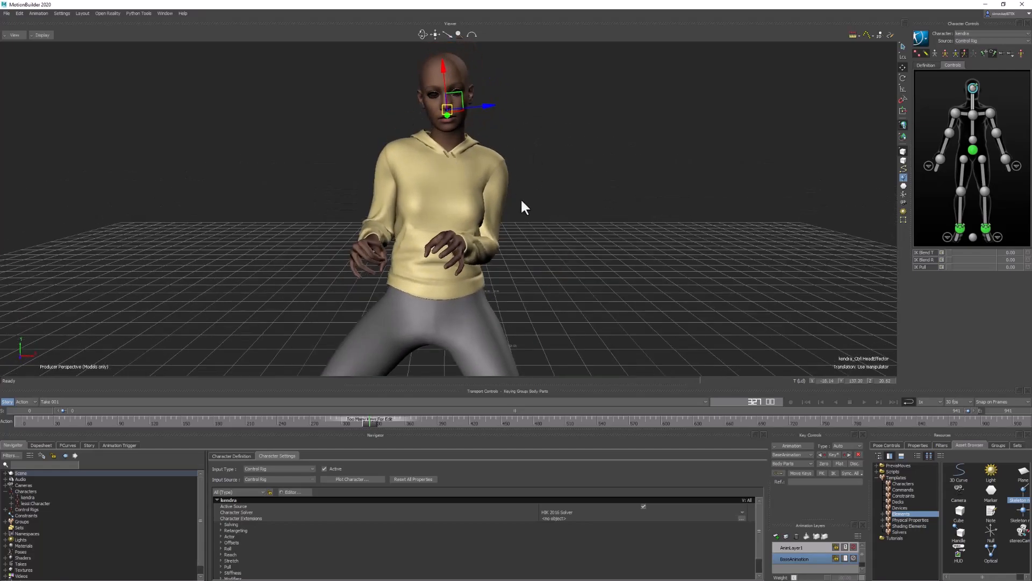
Go to frame 324 and move kendra's head effector slightly sideways, checking the pose with the control rig shown and hidden
left_click_drag(372, 424, 365, 420)
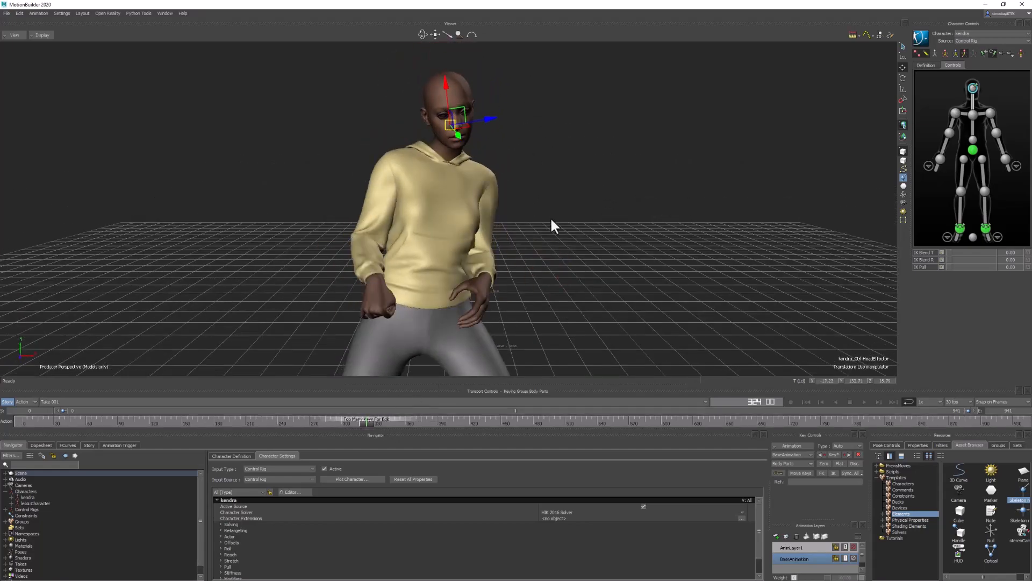
left_click_drag(550, 217, 537, 229, "ctrl+shift")
left_click_drag(496, 119, 489, 119)
key("ctrl+a")
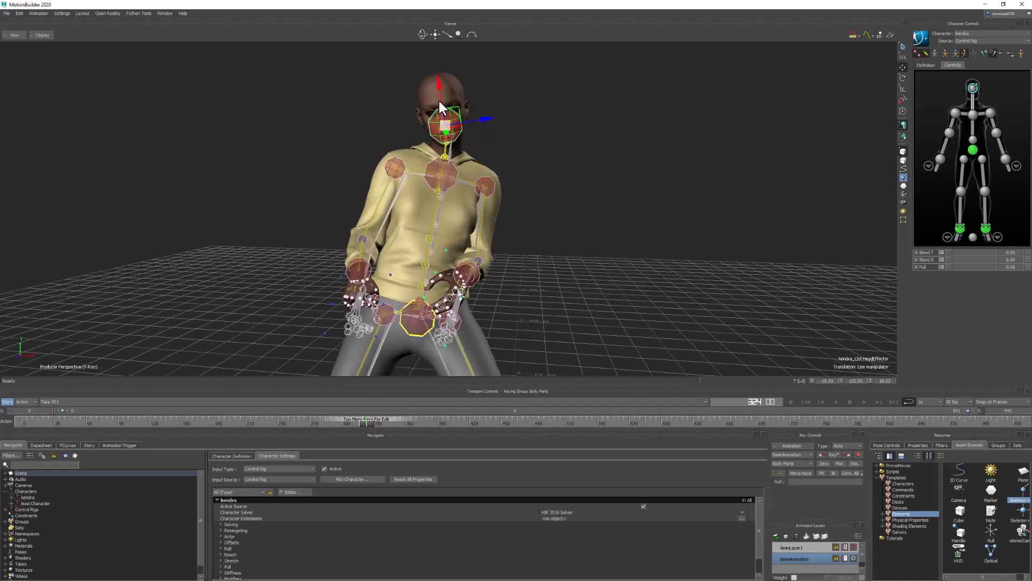
key("ctrl+a")
key("ctrl+a")
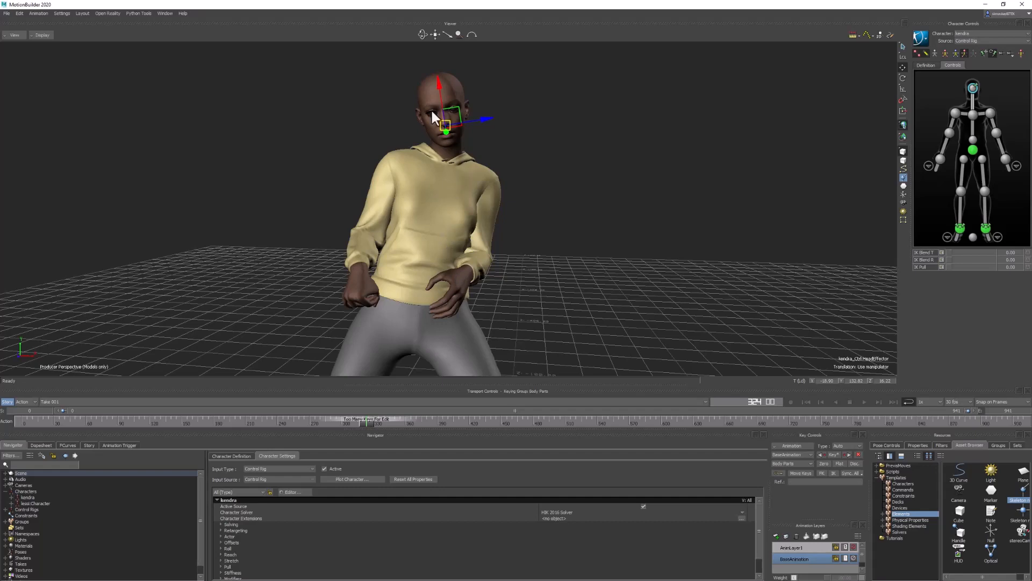
Examine kendra's pose at frame 324 from the front and the side, with and without the control rig displayed
left_click_drag(519, 203, 549, 248, "ctrl+shift")
key("ctrl+a")
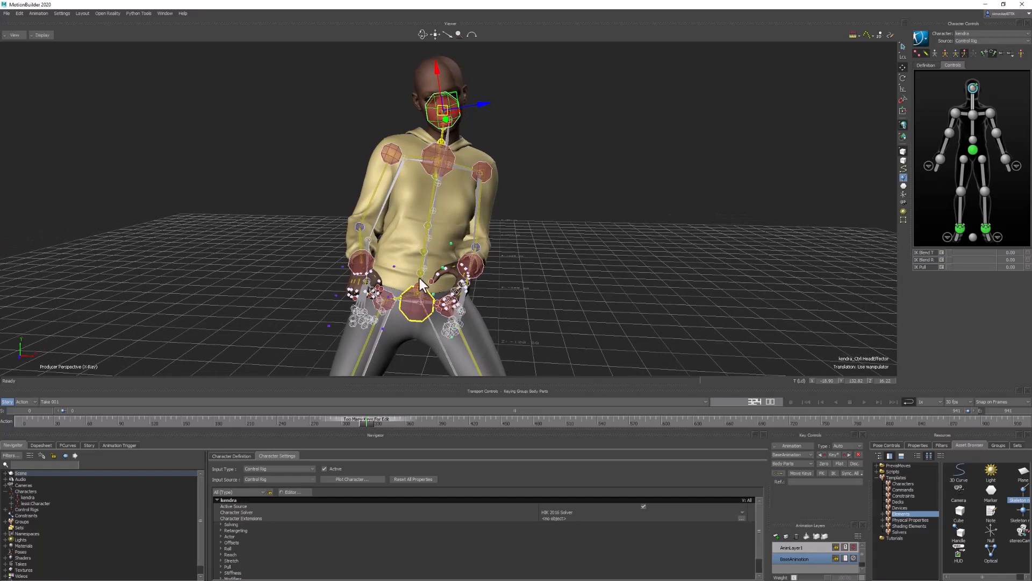
mouse_move(482, 273)
left_mouse_down("ctrl+shift")
mouse_move(557, 273)
mouse_move(452, 253)
mouse_move(484, 201)
mouse_move(442, 162)
mouse_move(491, 195)
mouse_move(479, 276)
left_mouse_up("ctrl+shift")
key("ctrl+a")
left_click_drag(550, 246, 488, 242, "ctrl+shift")
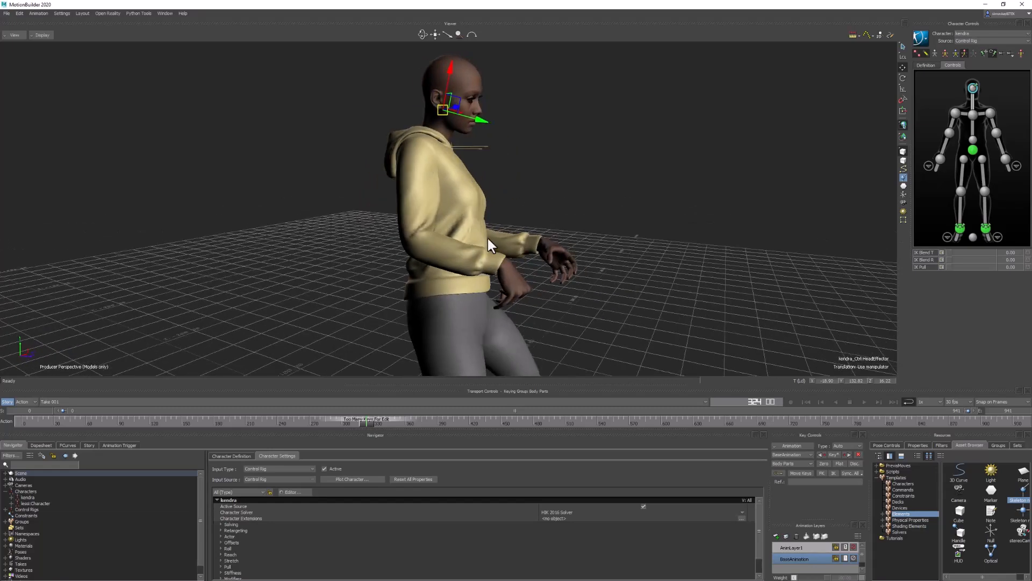
left_click_drag(438, 332, 504, 251, "ctrl+shift")
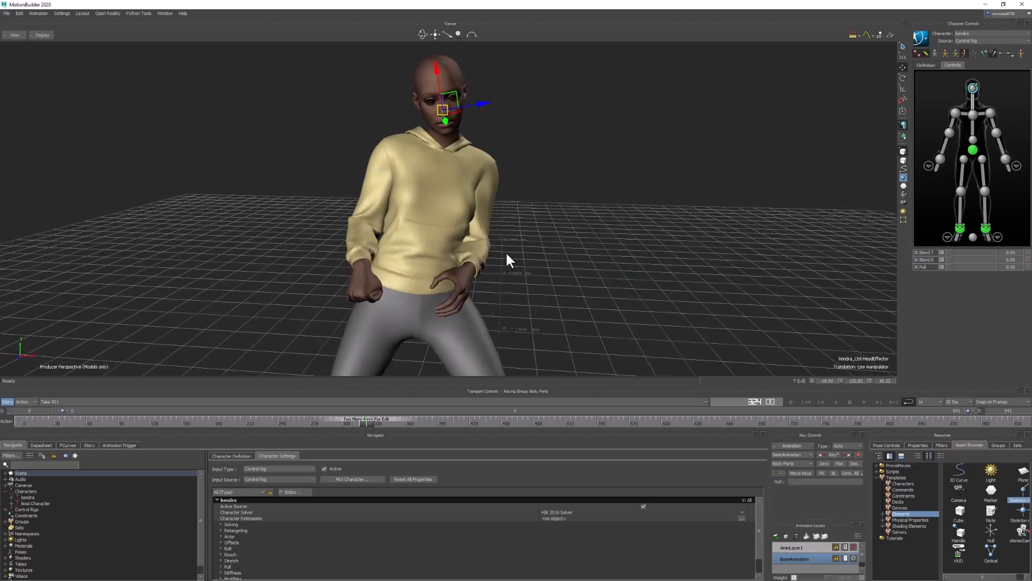
key("ctrl+a")
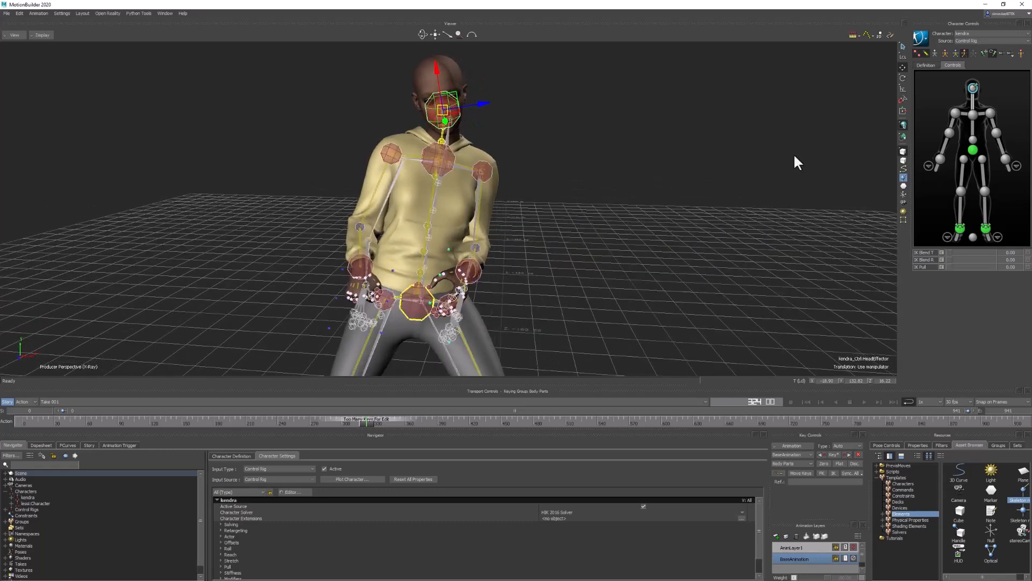
Select kendra's spine in the control rig and rotate it slightly at frame 324
left_click(974, 115)
left_click(973, 150)
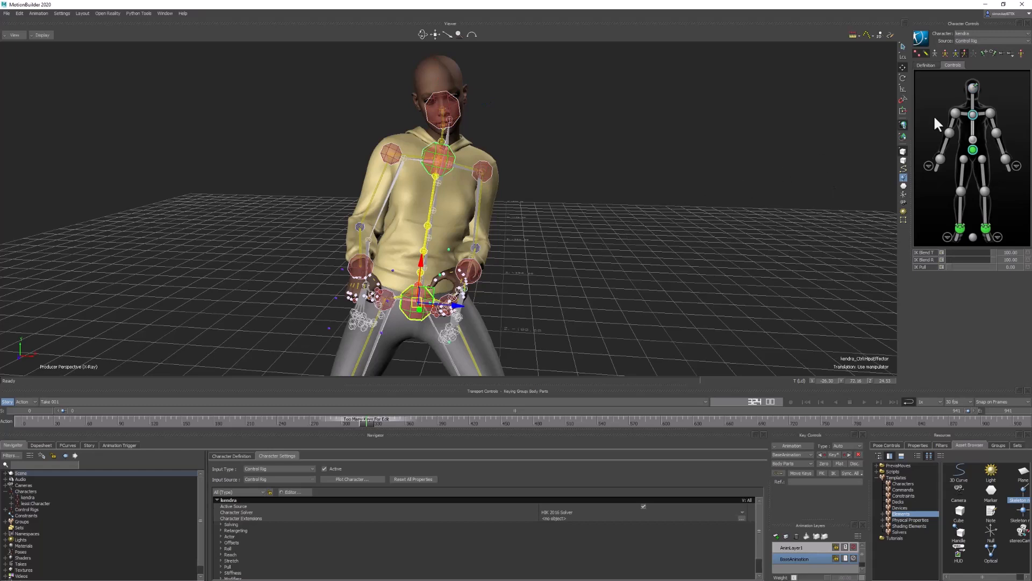
key("r")
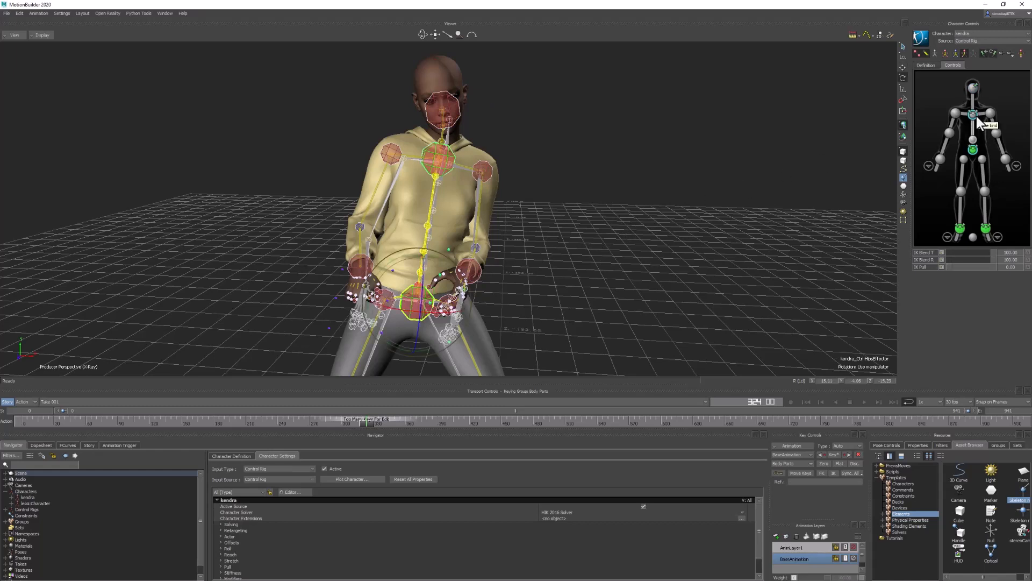
left_click(973, 130)
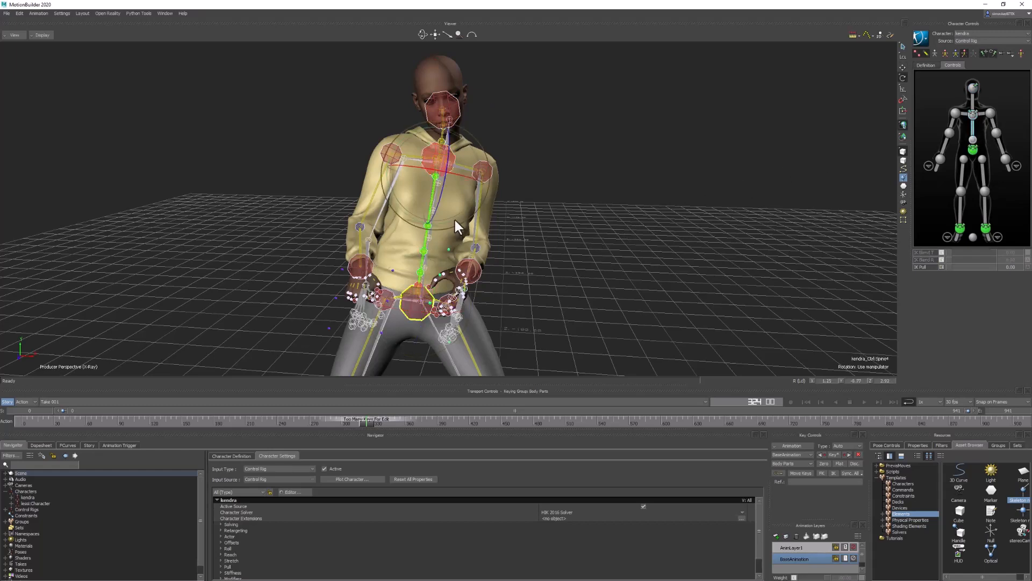
left_click_drag(455, 220, 408, 221)
left_click_drag(531, 277, 594, 200, "ctrl+shift")
key("ctrl+a")
Go to frame 568 and rotate the spine to lean kendra's torso slightly further forward, and display models only
left_click_drag(619, 422, 626, 428)
left_click_drag(567, 312, 538, 250, "ctrl+shift")
key("ctrl+a")
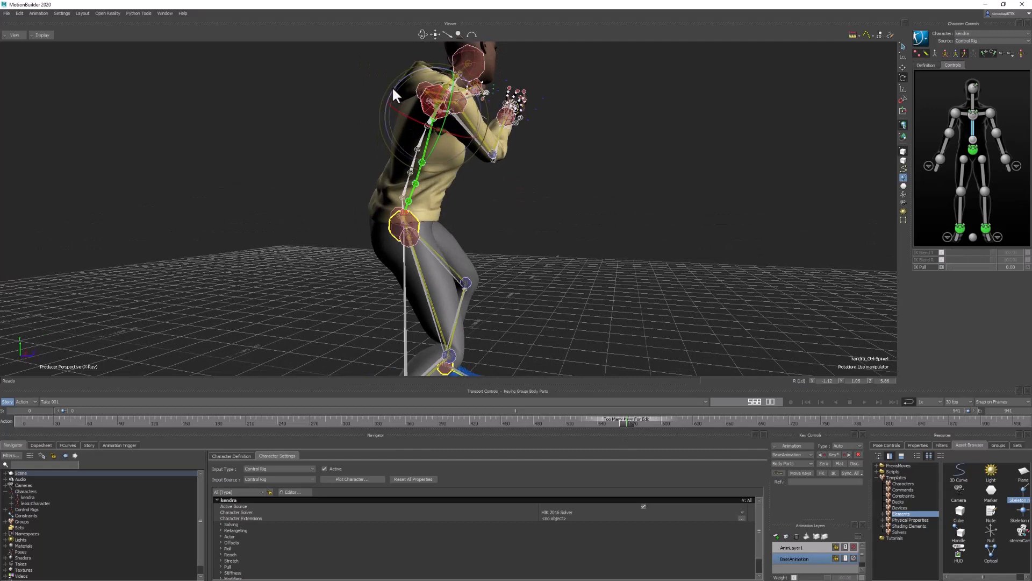
mouse_move(394, 92)
left_mouse_down()
mouse_move(404, 75)
mouse_move(394, 78)
left_mouse_up()
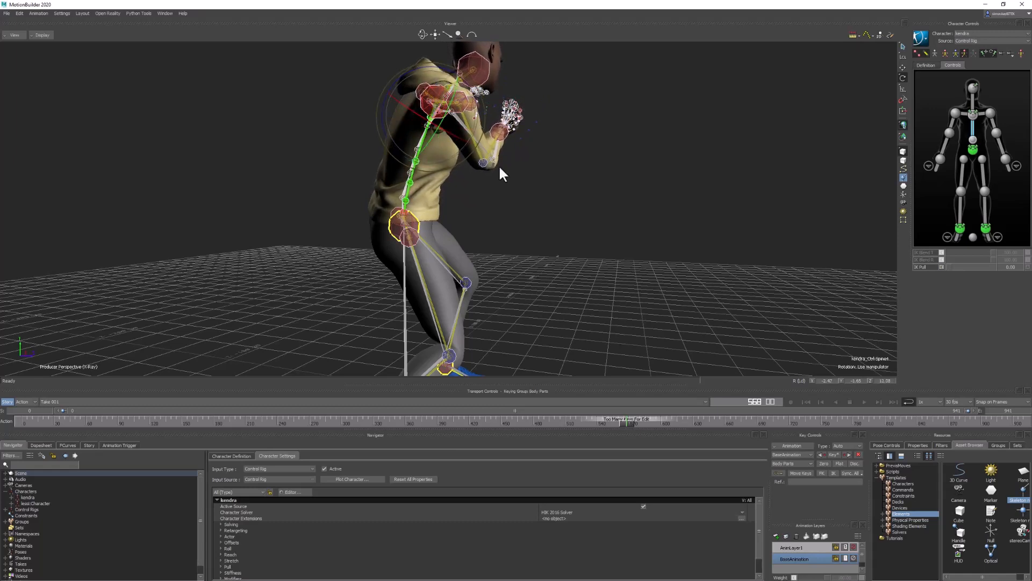
left_click_drag(500, 166, 496, 207, "ctrl+shift")
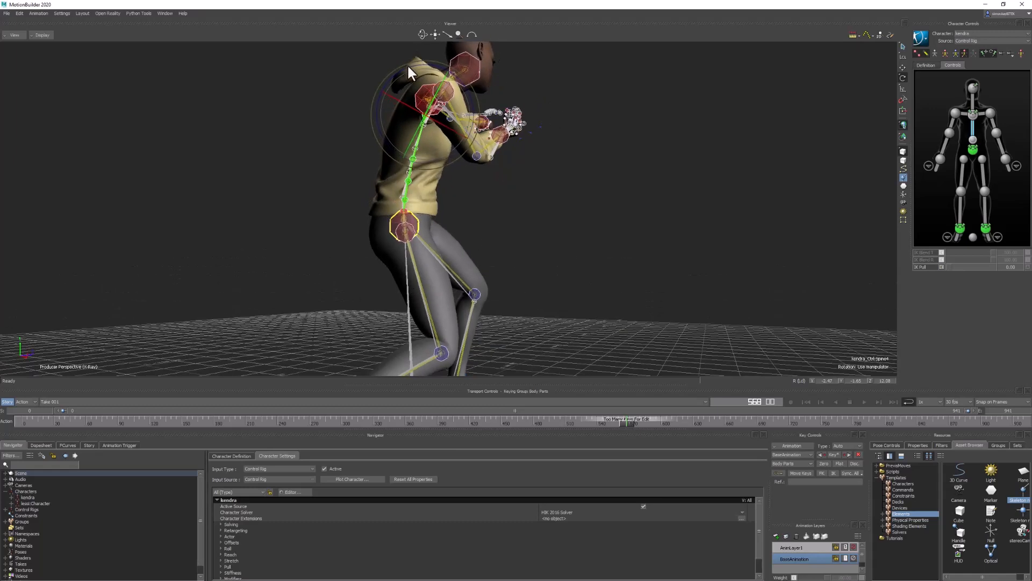
left_click_drag(410, 66, 402, 66)
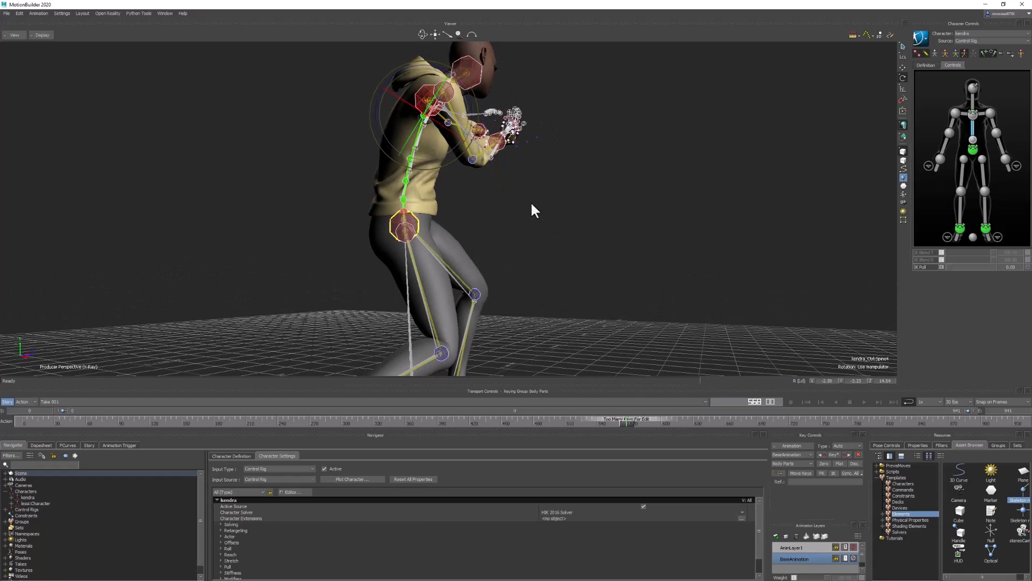
key("ctrl+a")
left_click_drag(521, 202, 525, 211, "ctrl+shift")
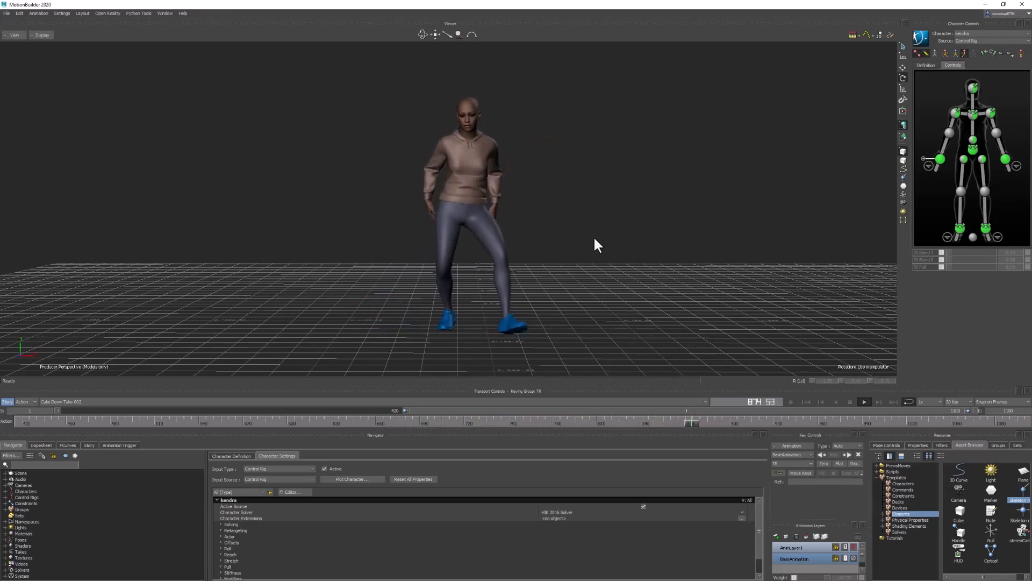
Stop the calm-down take's playback and bake kendra's animation from the control rig to the skeleton
left_click(850, 402)
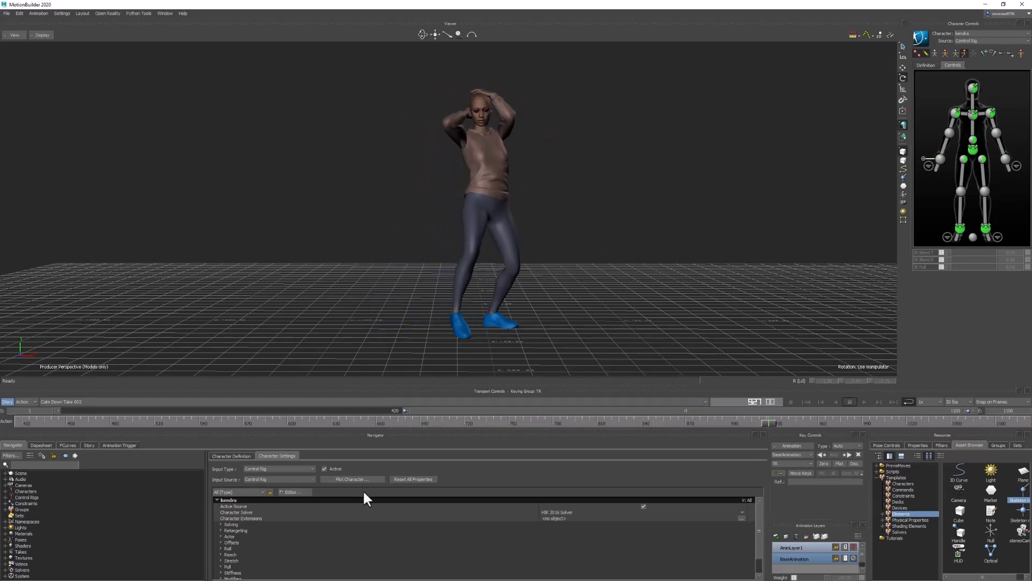
left_click(5, 491)
double_click(39, 497)
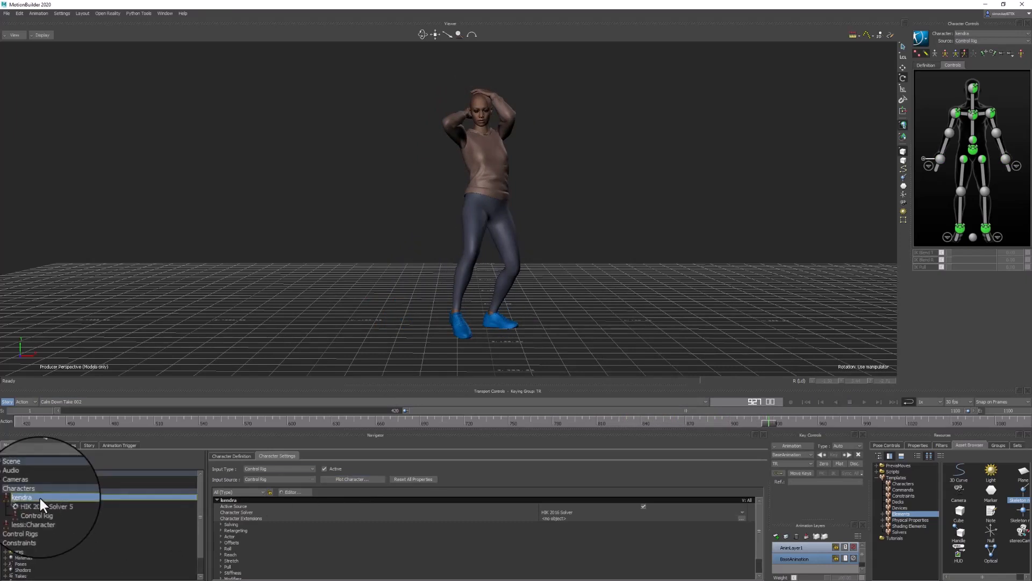
left_click(360, 478)
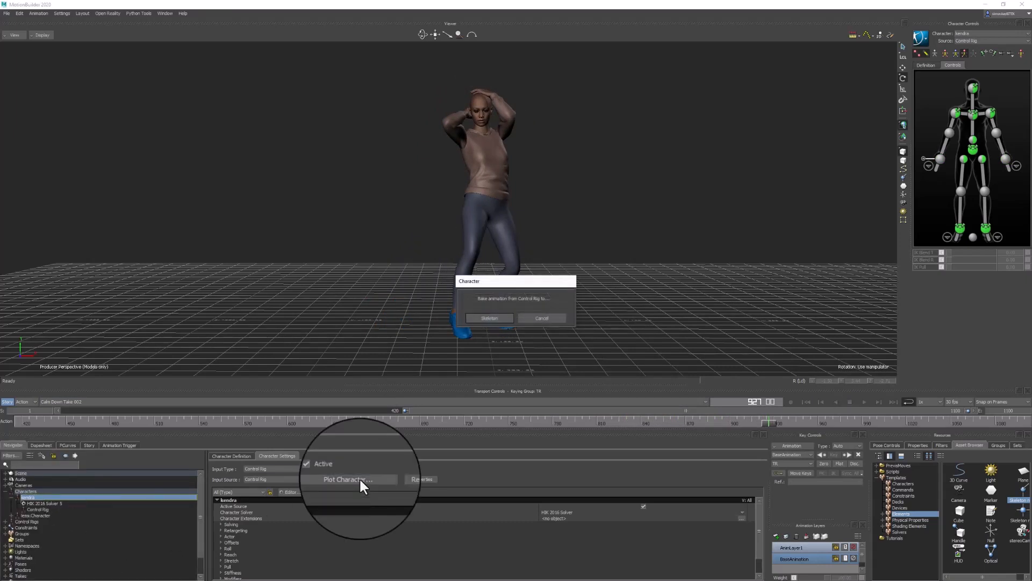
left_click(492, 318)
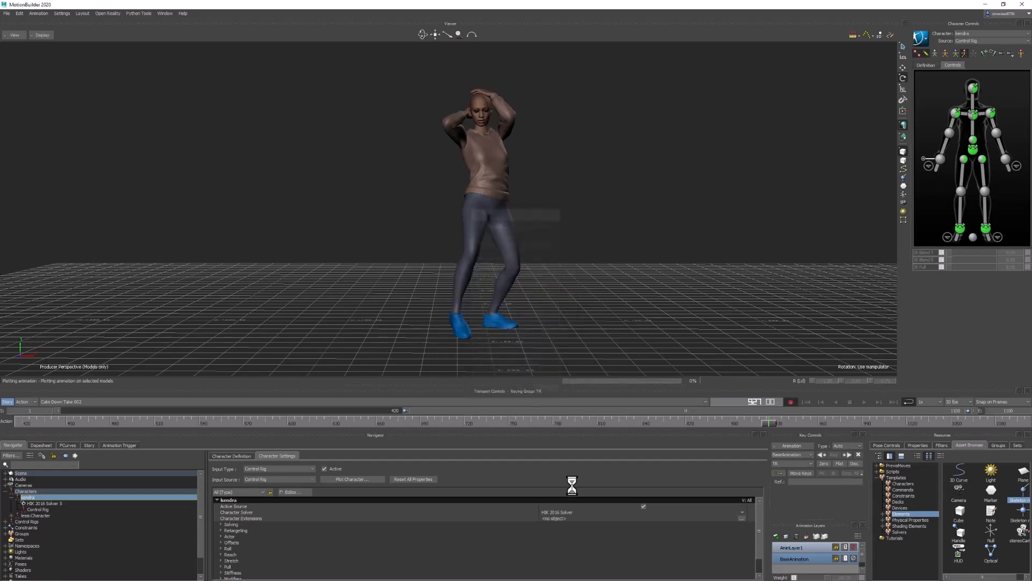
left_click(521, 391)
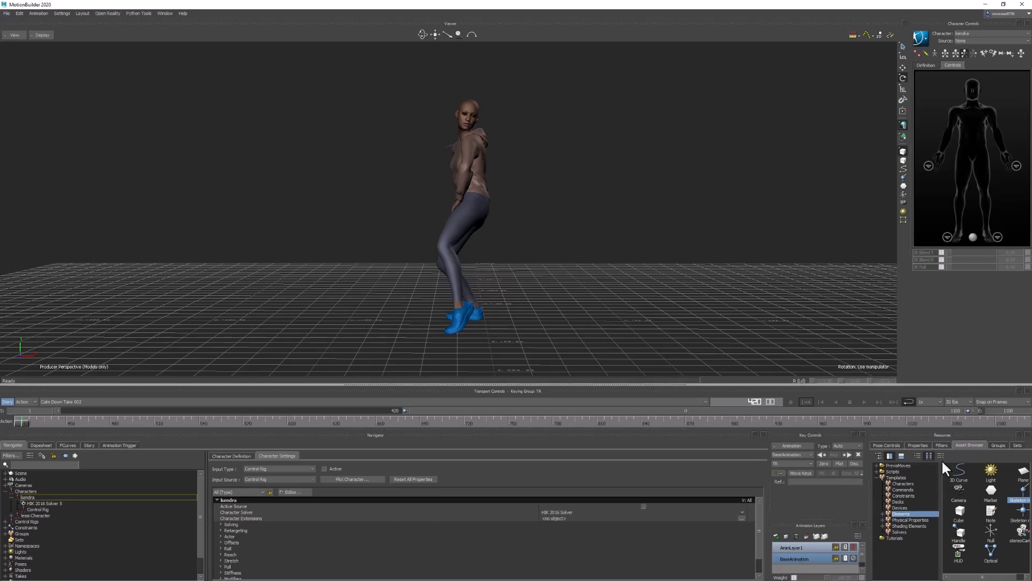
Select the objects of the export group and arrange all nodes in the schematic view
left_click(998, 445)
left_click(885, 464)
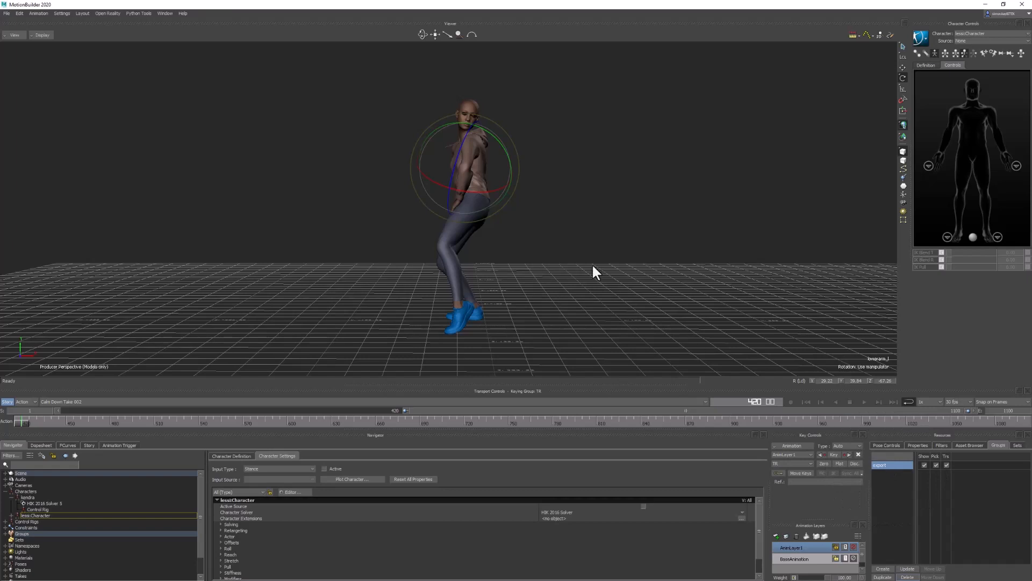
key("ctrl+w")
key("a")
right_click(515, 277)
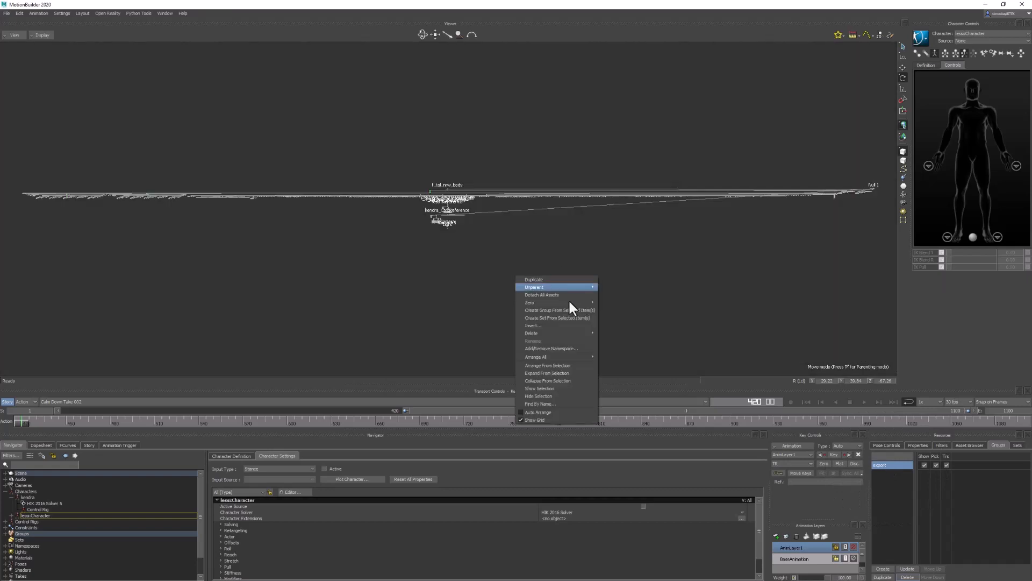
mouse_move(556, 356)
left_click(615, 357)
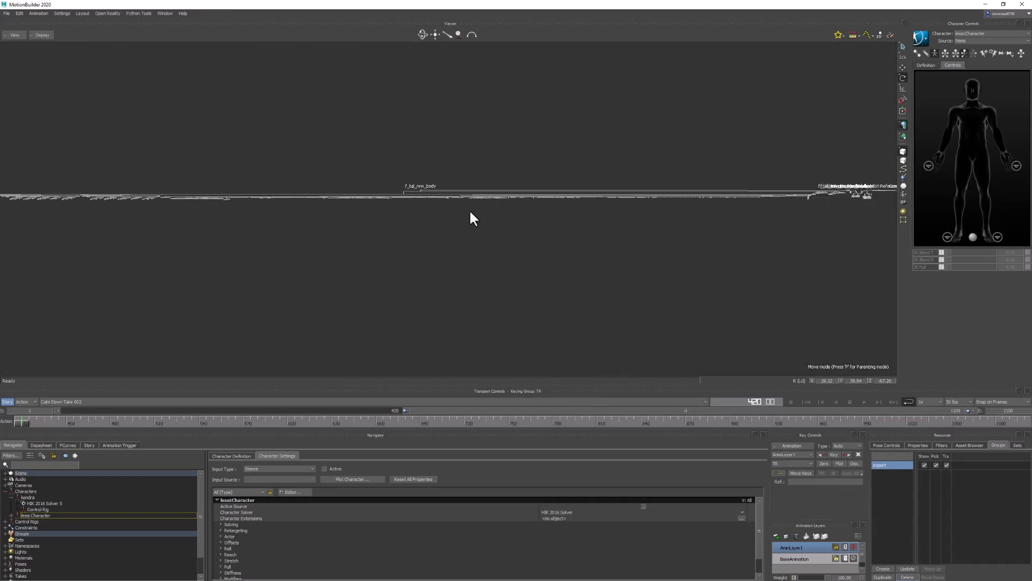
left_click(676, 310)
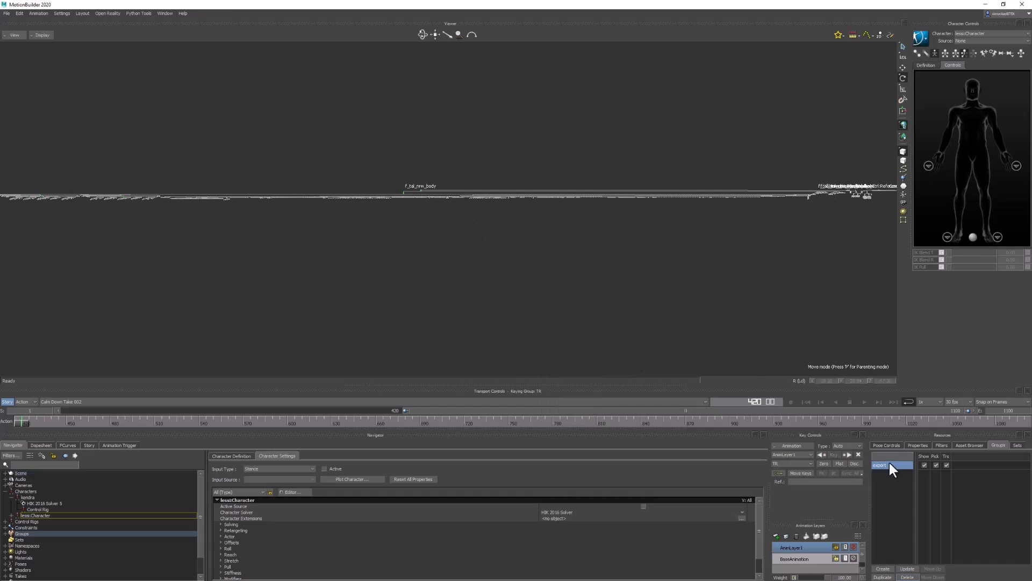
left_click(887, 466)
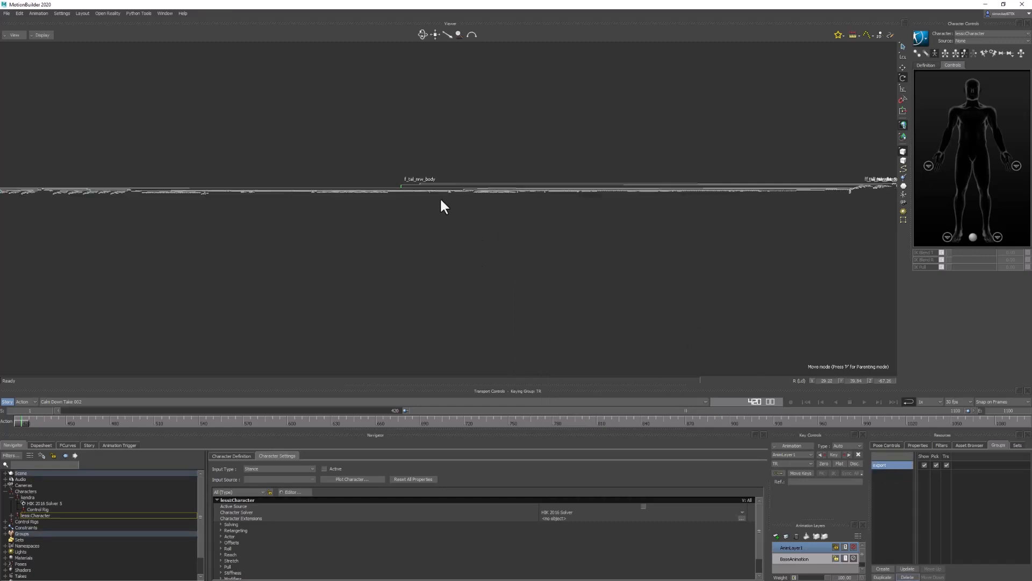
Examine which nodes the export group selects in the schematic, and view the same selection on the model in X-Ray display
left_click_drag(440, 197, 527, 227, "ctrl")
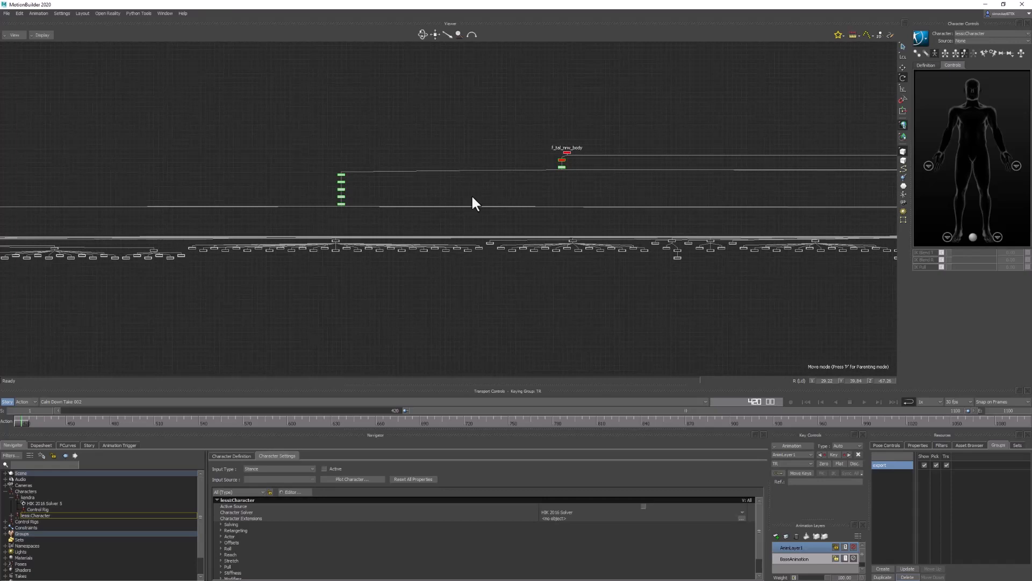
left_click_drag(472, 197, 401, 166, "shift")
left_click_drag(625, 205, 505, 133, "ctrl")
left_click_drag(532, 220, 464, 240, "ctrl")
key("ctrl+e")
key("ctrl+a")
key("ctrl+a")
left_click_drag(539, 255, 596, 225, "ctrl+shift")
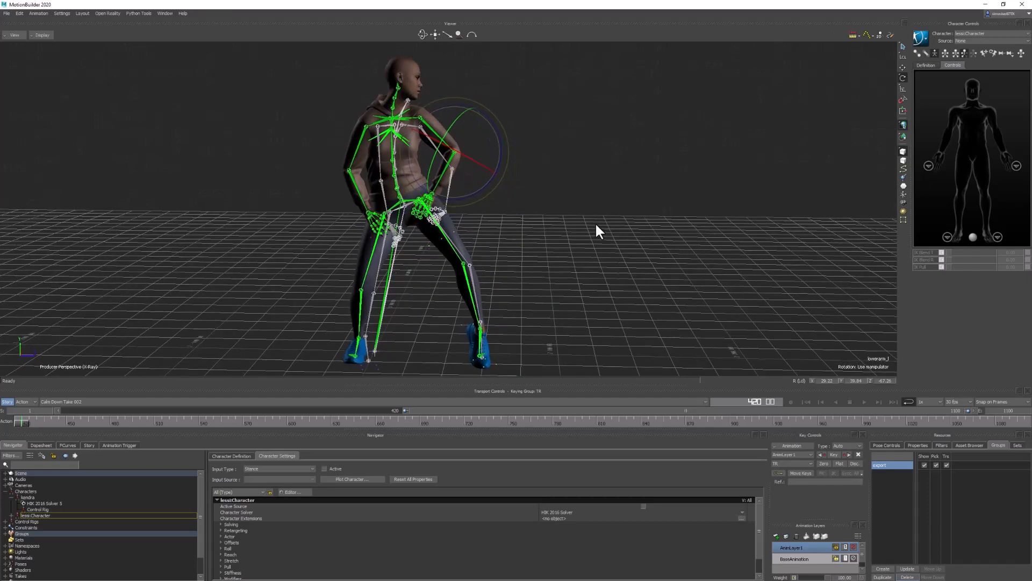
Make the motion source character current and hide its skeleton in the viewer
double_click(40, 514)
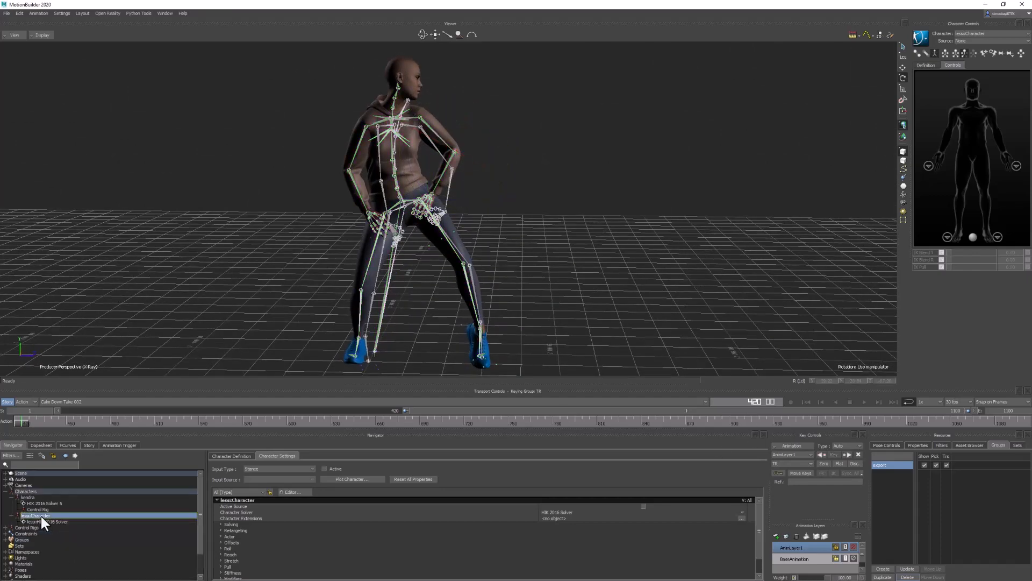
left_click(938, 52)
mouse_move(598, 253)
left_mouse_down("ctrl+shift")
mouse_move(613, 245)
mouse_move(575, 241)
mouse_move(598, 259)
left_mouse_up("ctrl+shift")
left_click_drag(598, 260, 604, 277, "ctrl")
Select the export group to inspect kendra's skeleton from several angles, and clear the selection
left_click(884, 464)
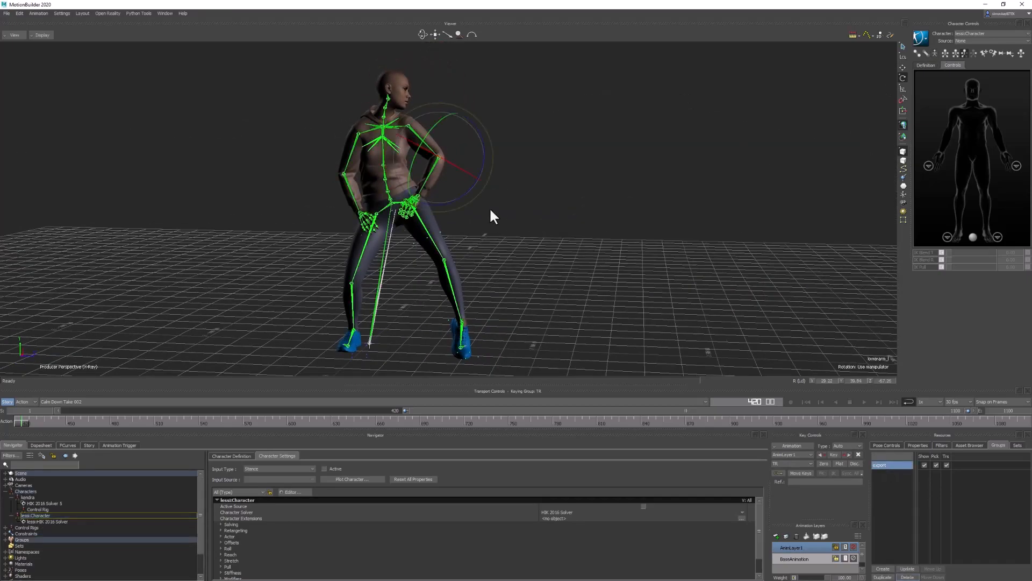
left_click_drag(583, 279, 591, 279, "shift")
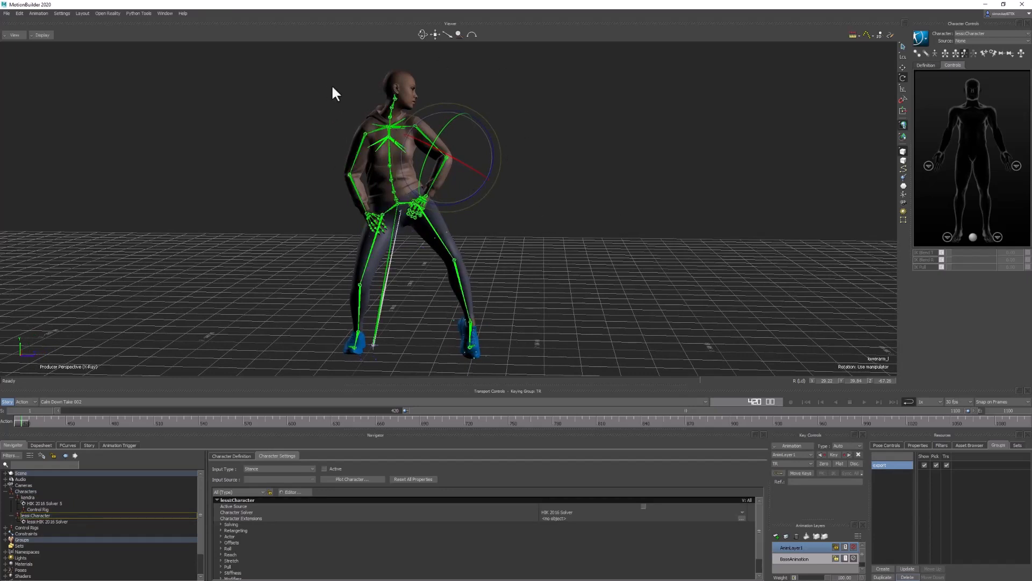
left_click_drag(645, 284, 561, 248, "ctrl+shift")
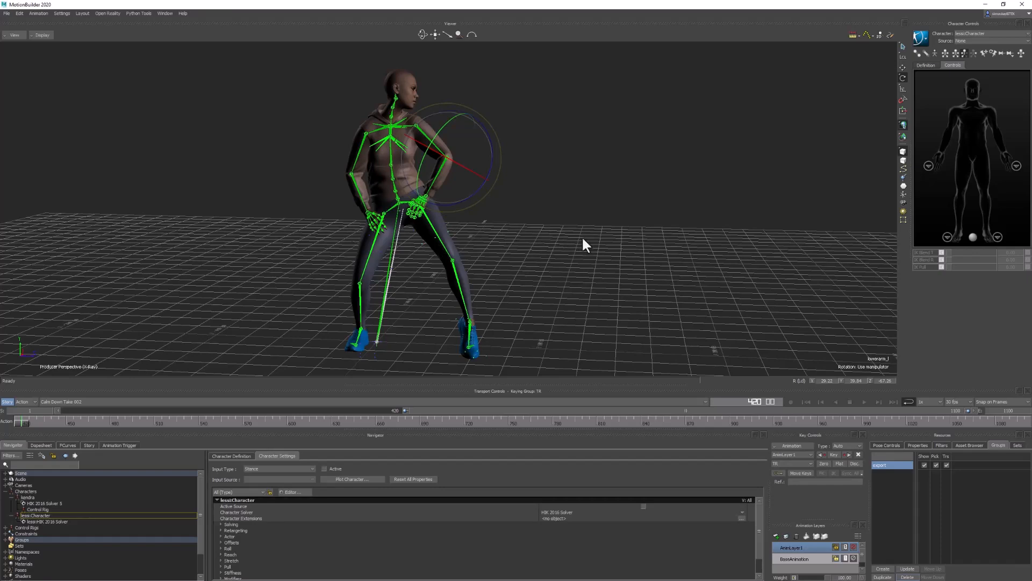
left_click_drag(583, 239, 518, 469, "ctrl+shift")
key("shift+d")
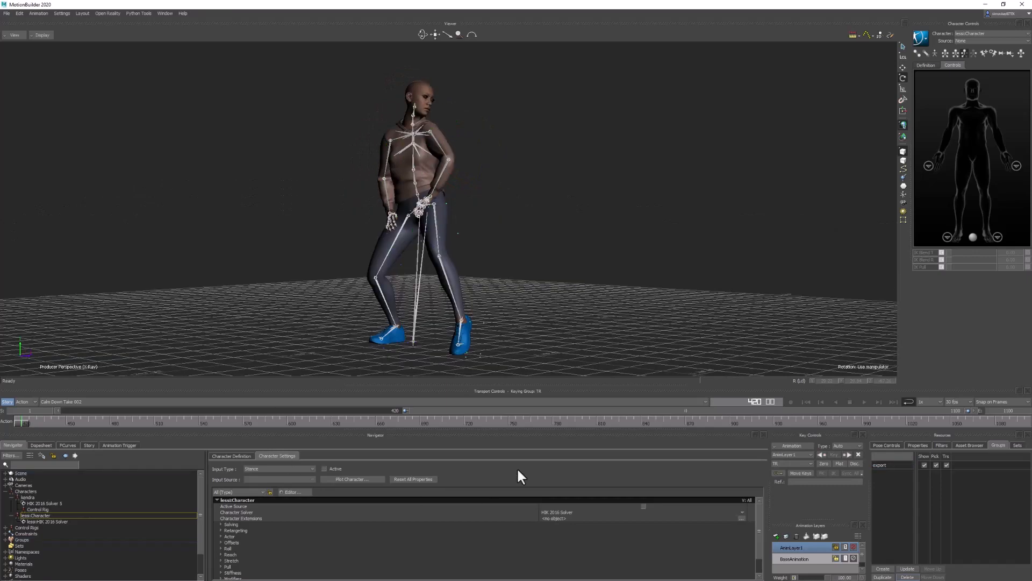
Select the objects of the export group and save only that selection as dance_anim_export_v001 in the anim_export folder
left_click(900, 465)
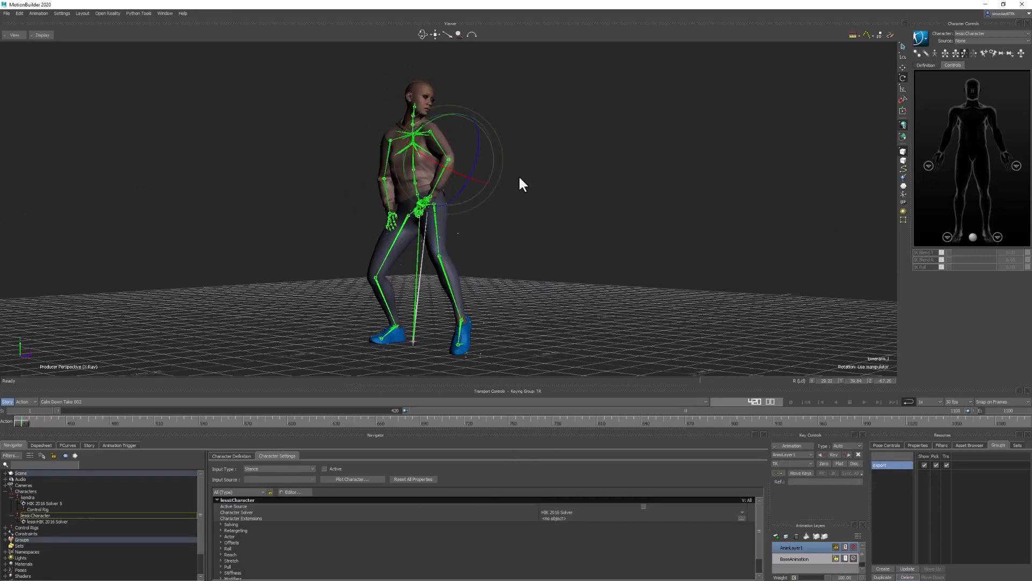
left_click(7, 13)
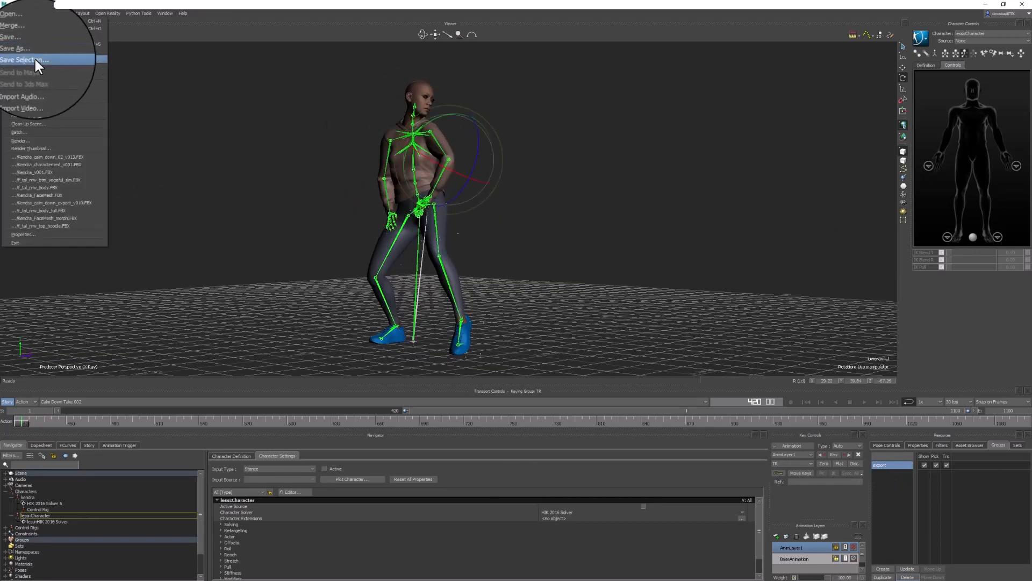
left_click(35, 61)
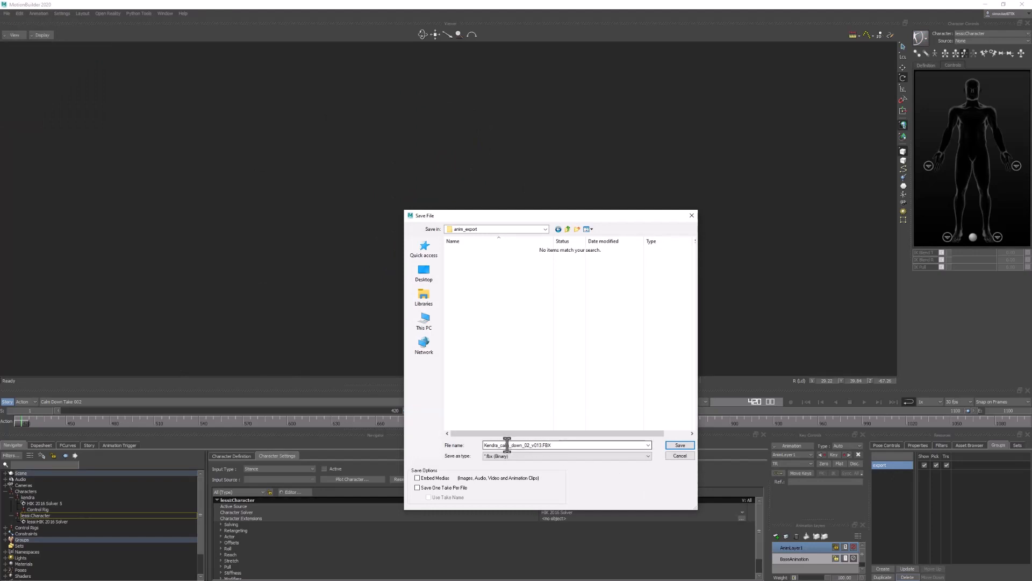
left_click(566, 445)
type("dance_anim_export_v001")
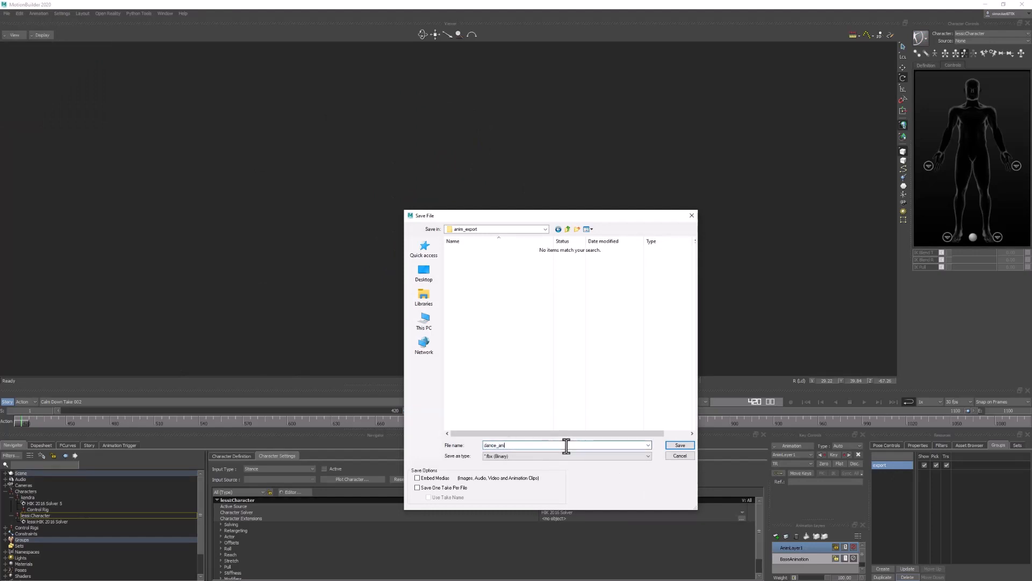
left_click(681, 446)
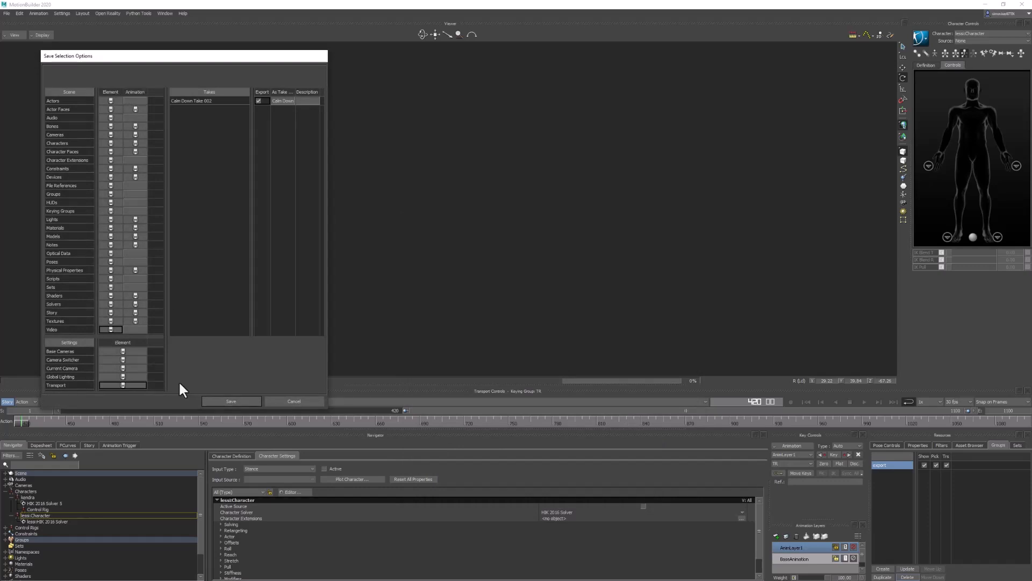
left_click(232, 402)
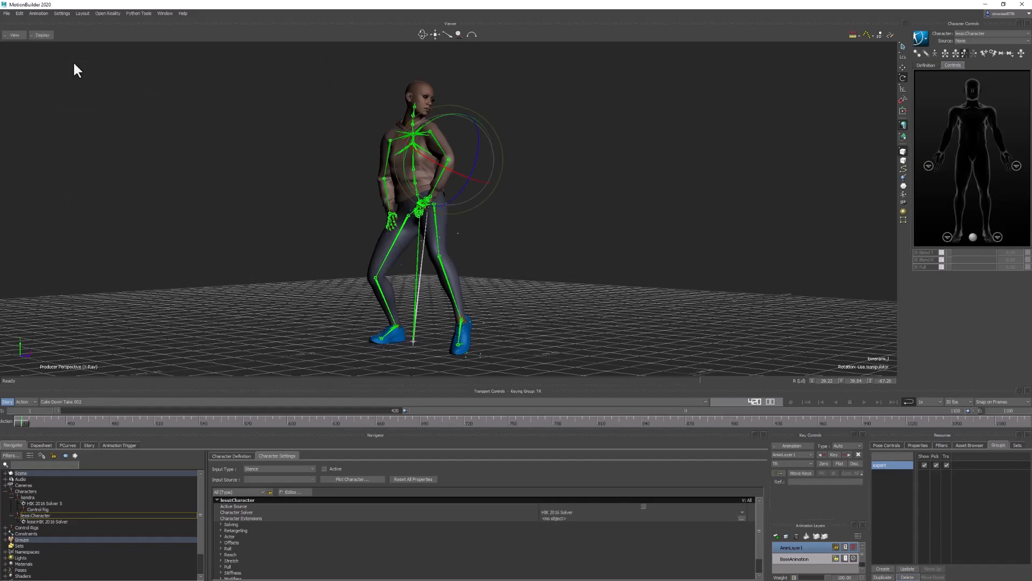
Open the exported file dance_anim_export_v001.FBX and view its skeleton in the scene
left_click(7, 13)
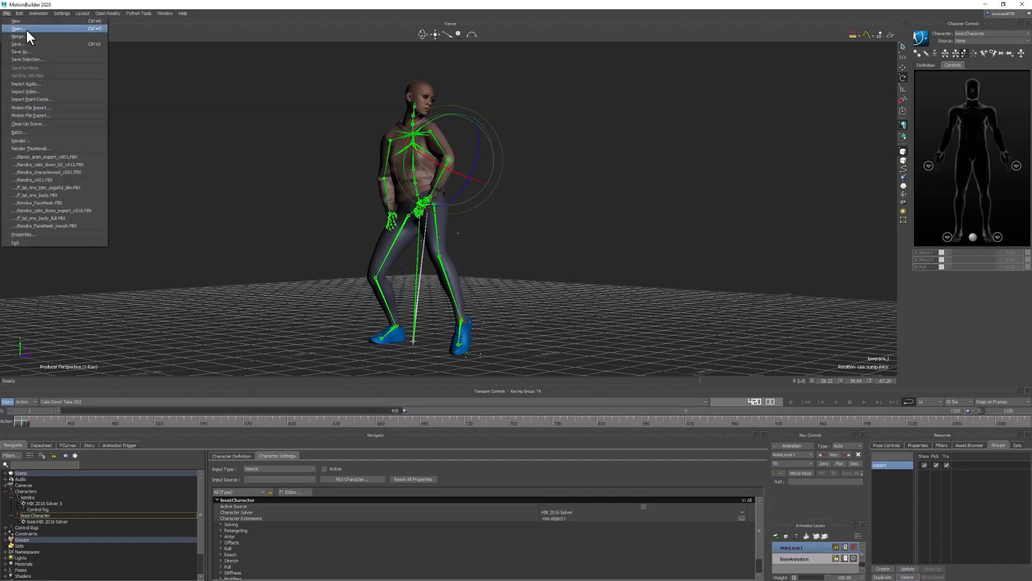
left_click(21, 28)
double_click(488, 249)
scroll(517, 315, "down", 5)
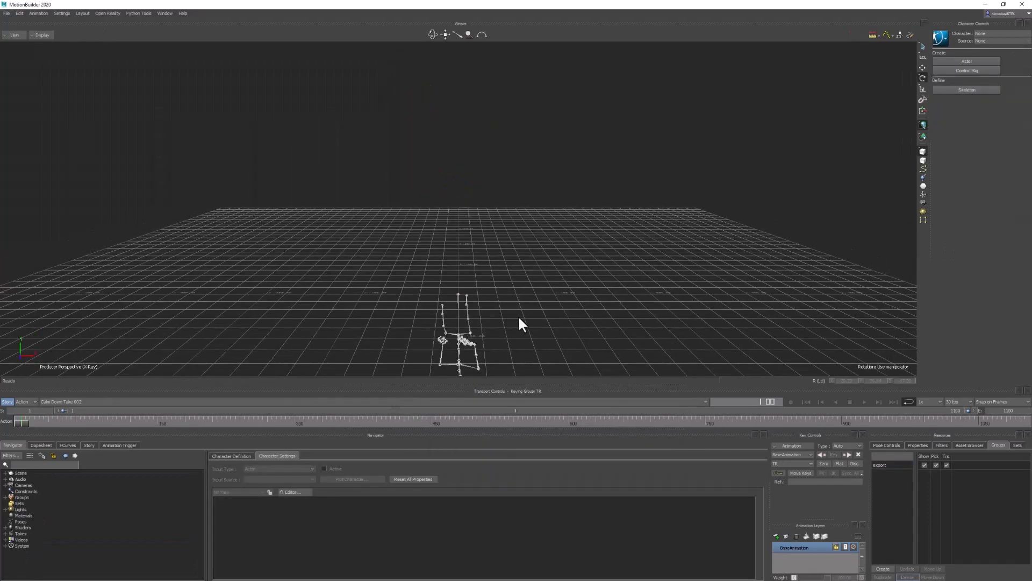
left_click_drag(518, 315, 479, 255, "alt")
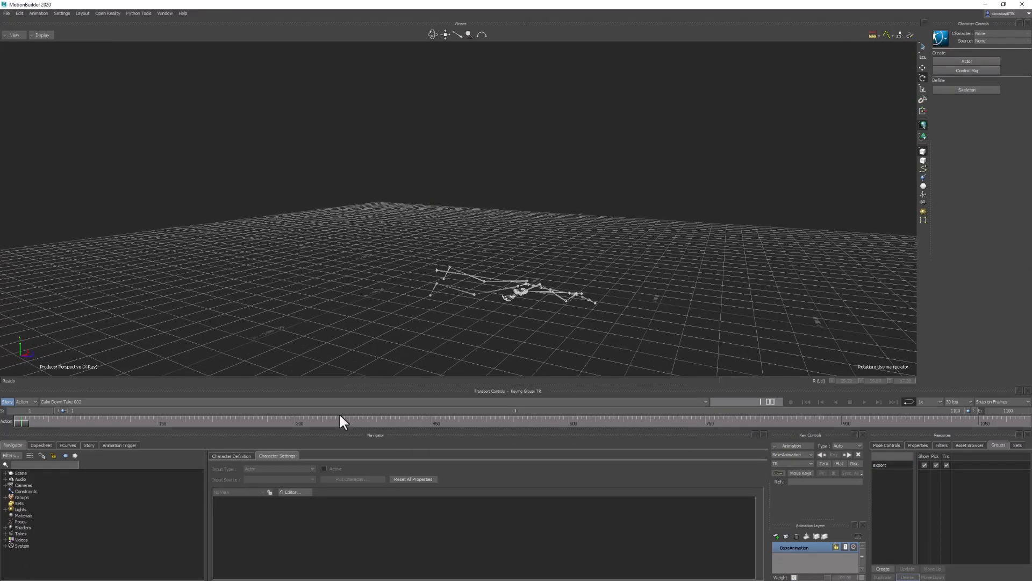
Expand the scene hierarchy down to the pelvis and examine the exported skeleton's orientation from several angles
left_click(6, 473)
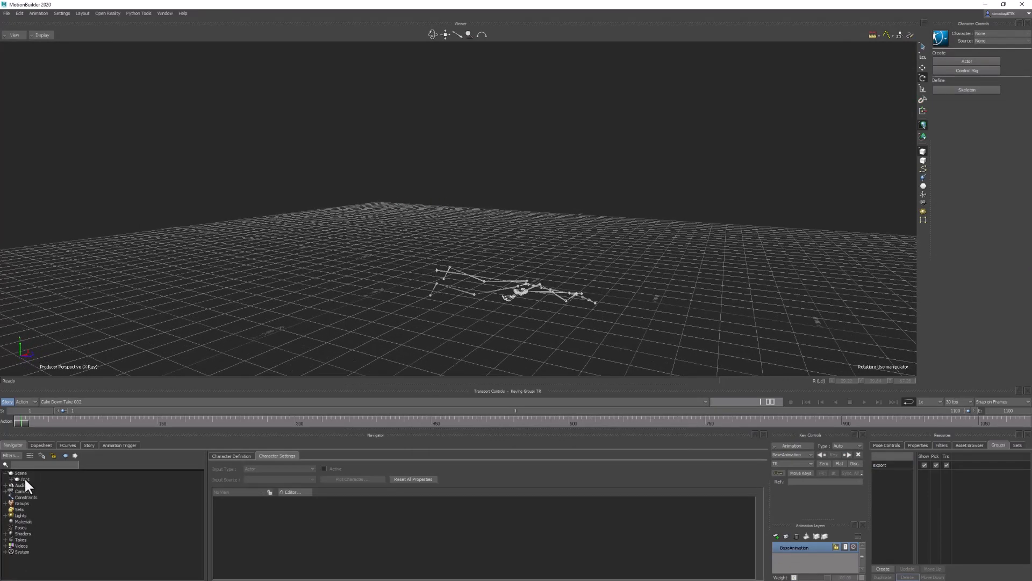
left_click(24, 477)
left_click(11, 479)
left_click(508, 337)
left_click_drag(507, 334, 576, 311, "alt")
left_click_drag(732, 222, 519, 260, "alt")
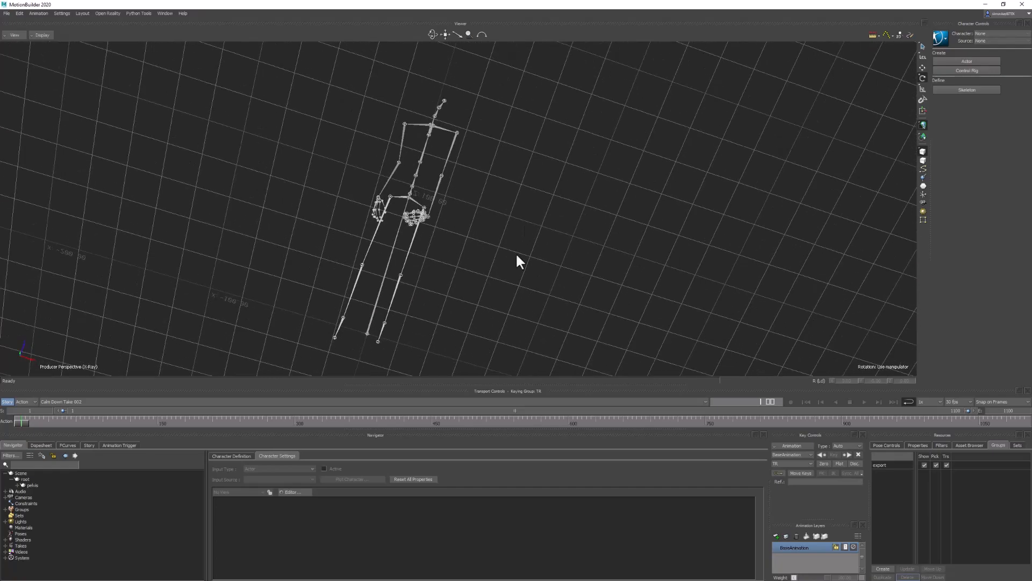
left_click_drag(427, 257, 479, 280, "ctrl+shift")
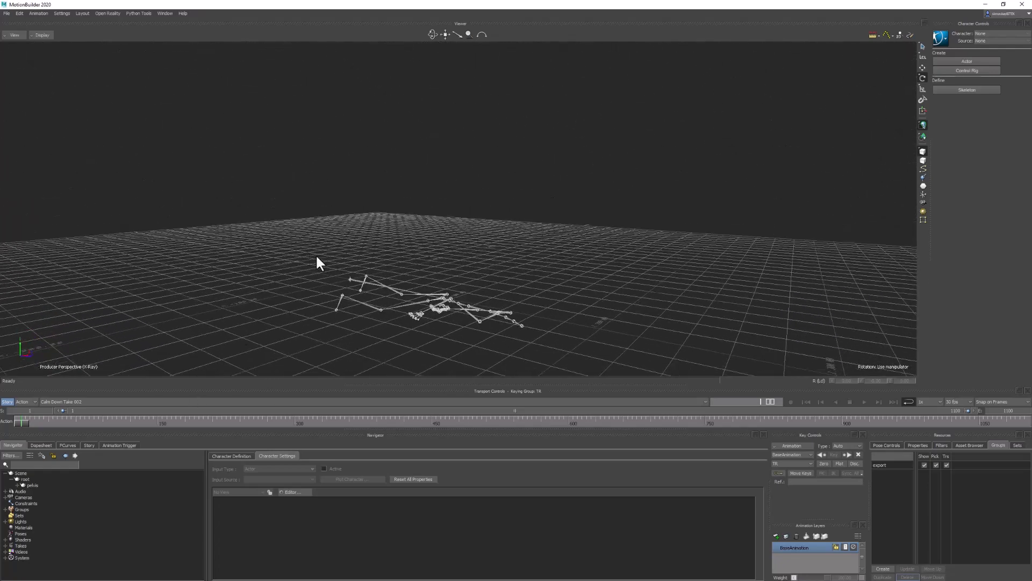
left_click_drag(392, 242, 559, 264, "ctrl+shift")
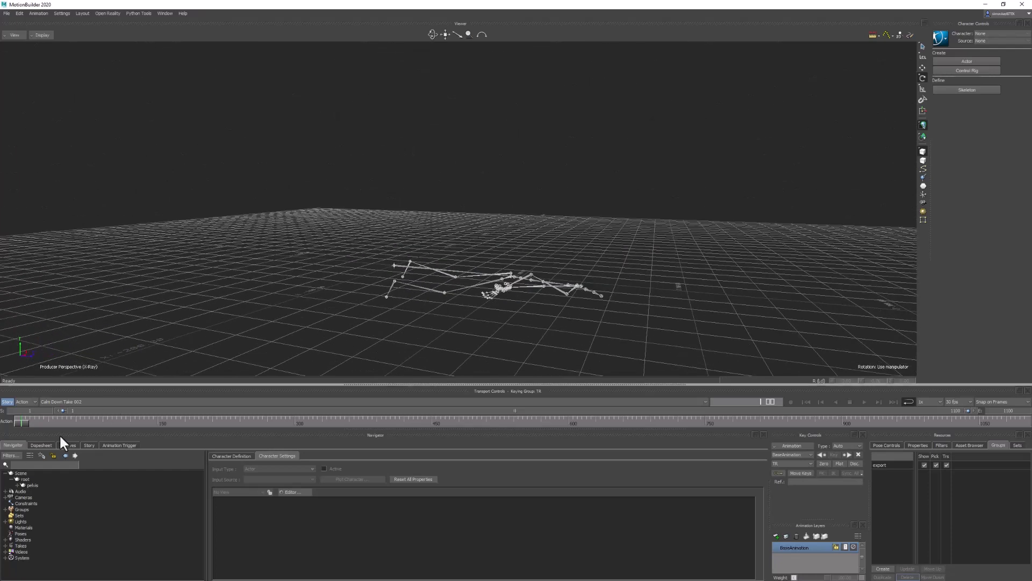
Expand all branches below the pelvis and enlarge the hierarchy view to check the exported bones
left_click(28, 483)
right_click(28, 482)
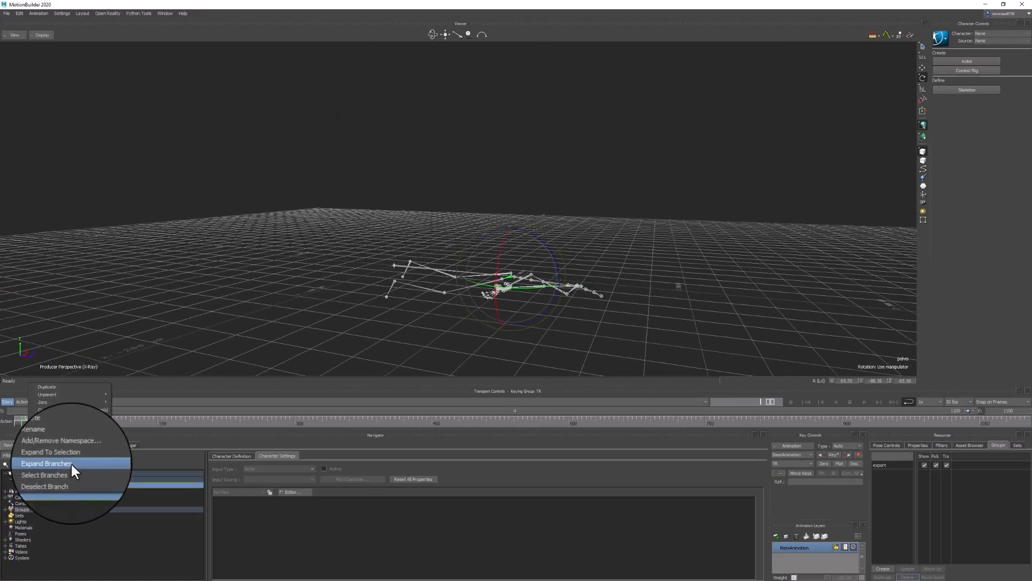
left_click(70, 462)
left_click_drag(270, 434, 376, 139)
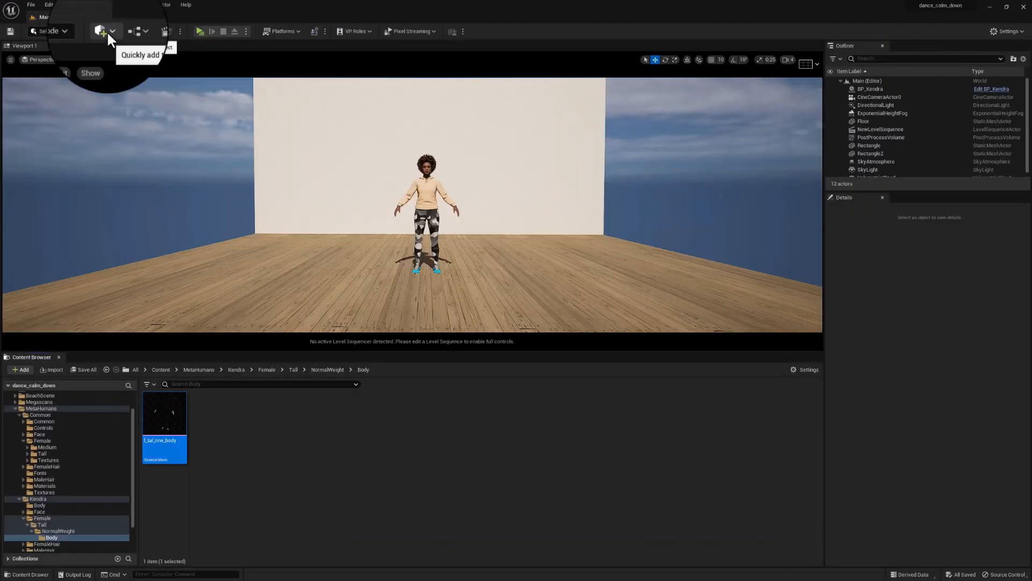
Switch to Unreal Engine and choose dance_anim_export_v001.FBX for import into the anim content folder
left_click(108, 31)
left_click(124, 53)
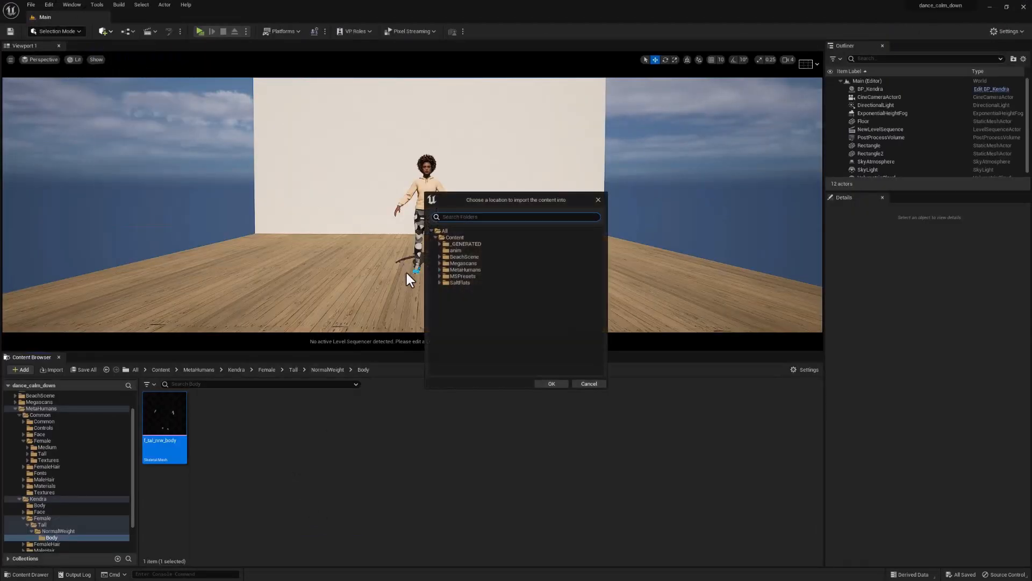
left_click(466, 250)
left_click(551, 384)
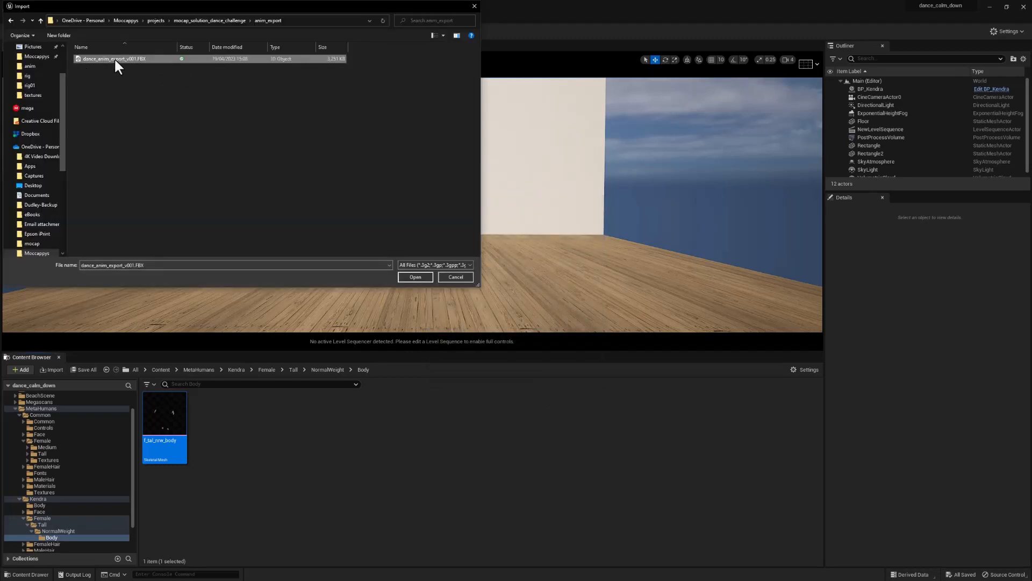
double_click(114, 57)
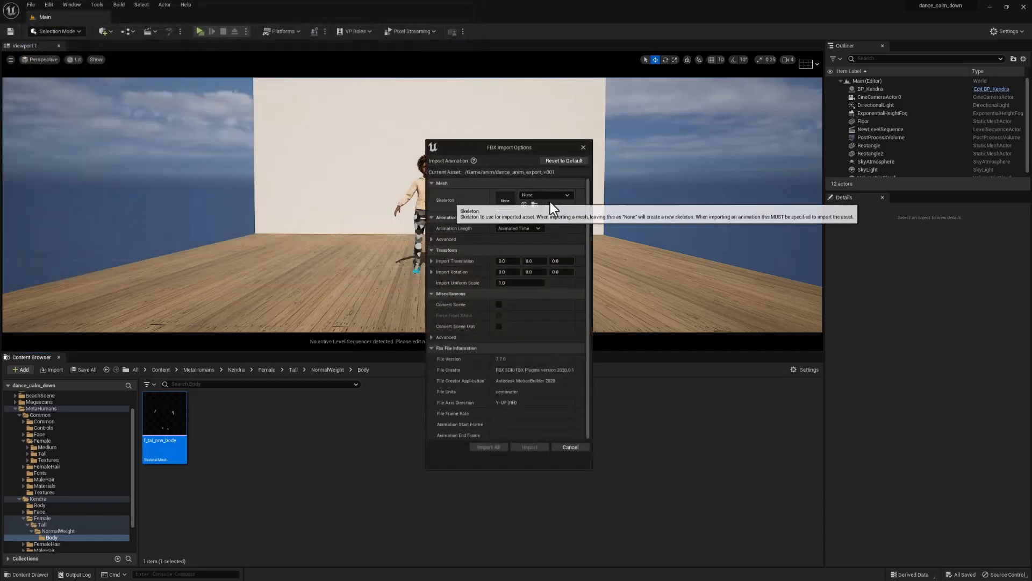
Assign metahuman_base_skel as the skeleton in the FBX import options and import the animation
left_click(559, 195)
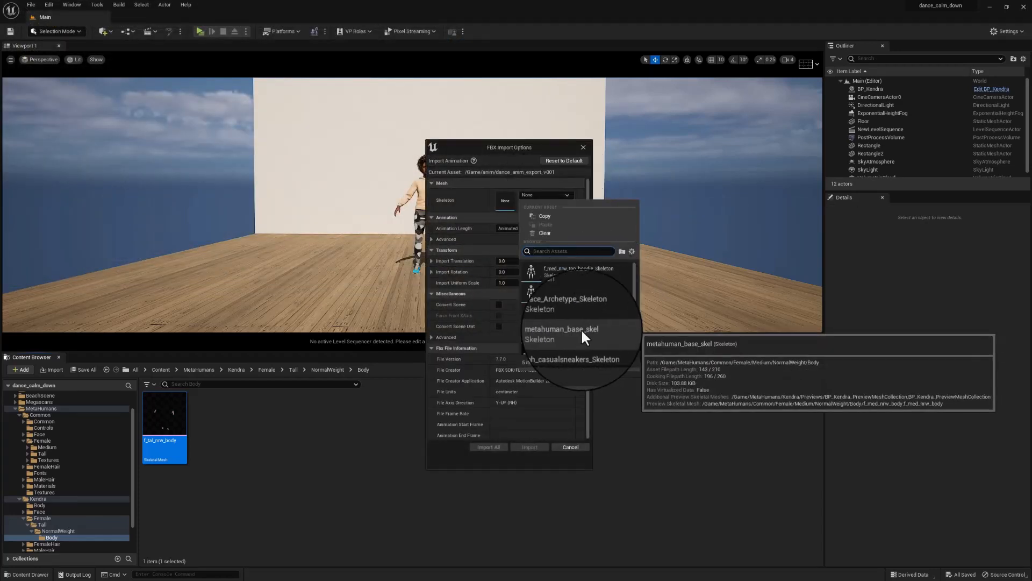
left_click(607, 338)
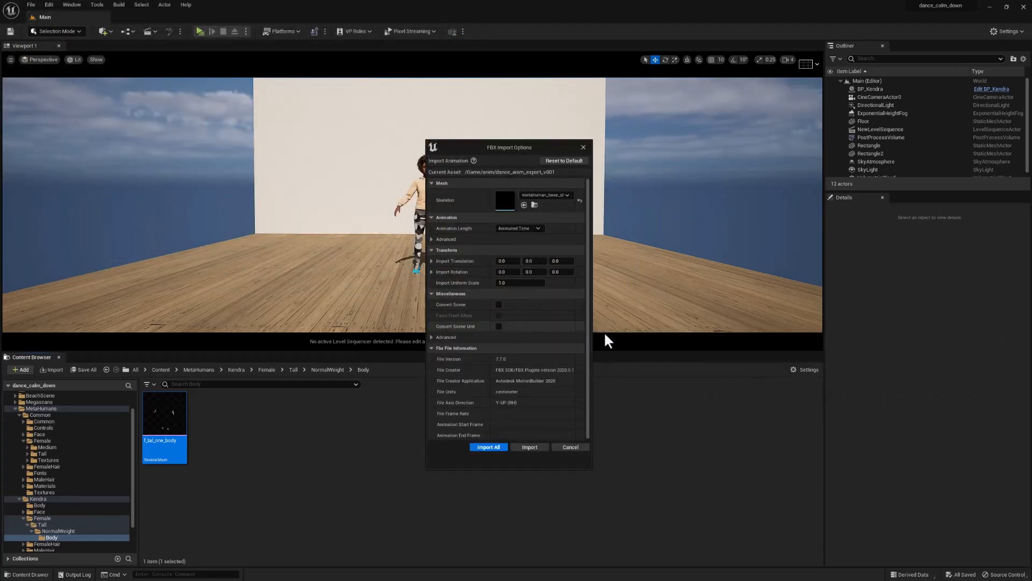
left_click(567, 195)
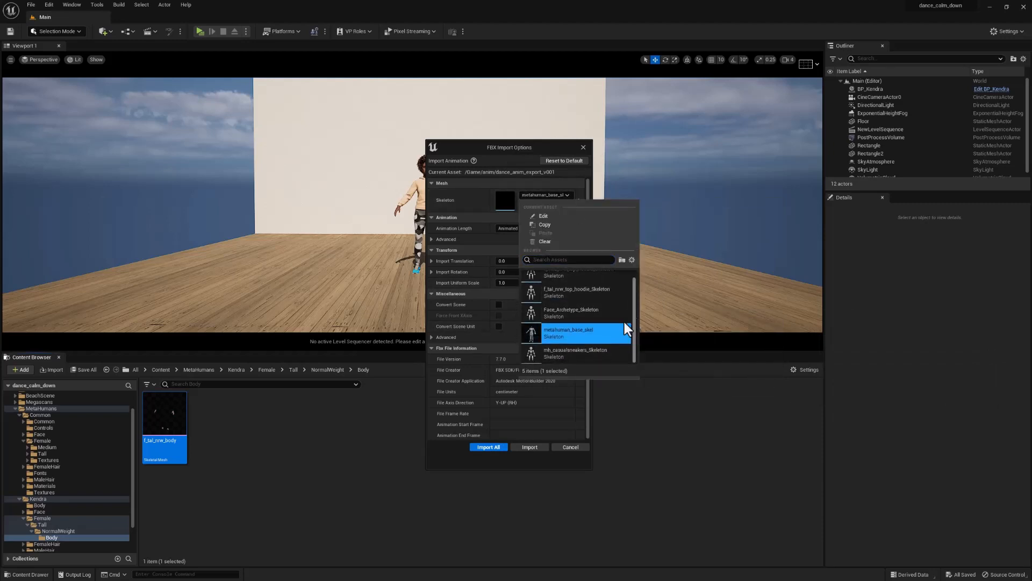
mouse_move(576, 341)
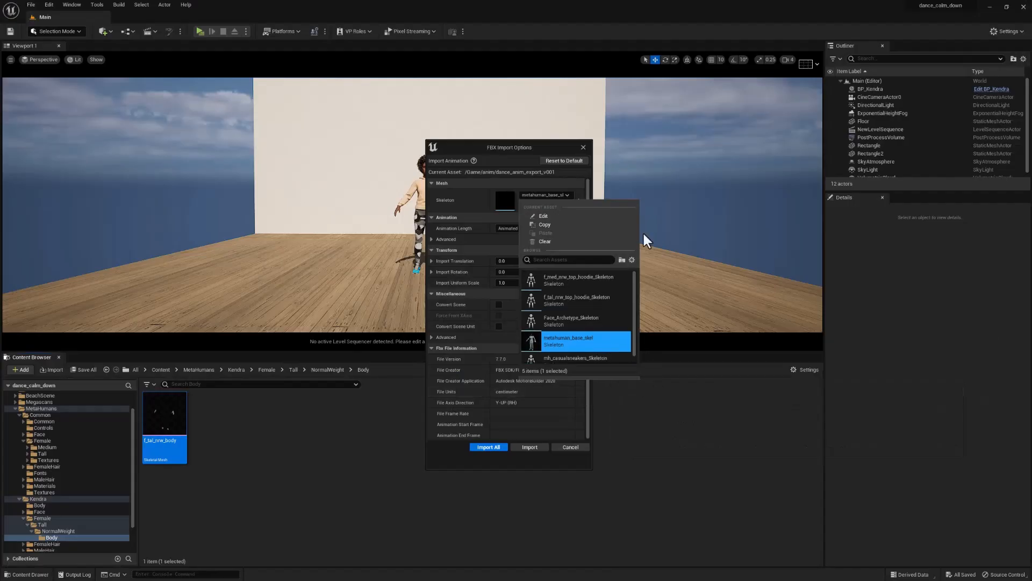
left_click(542, 195)
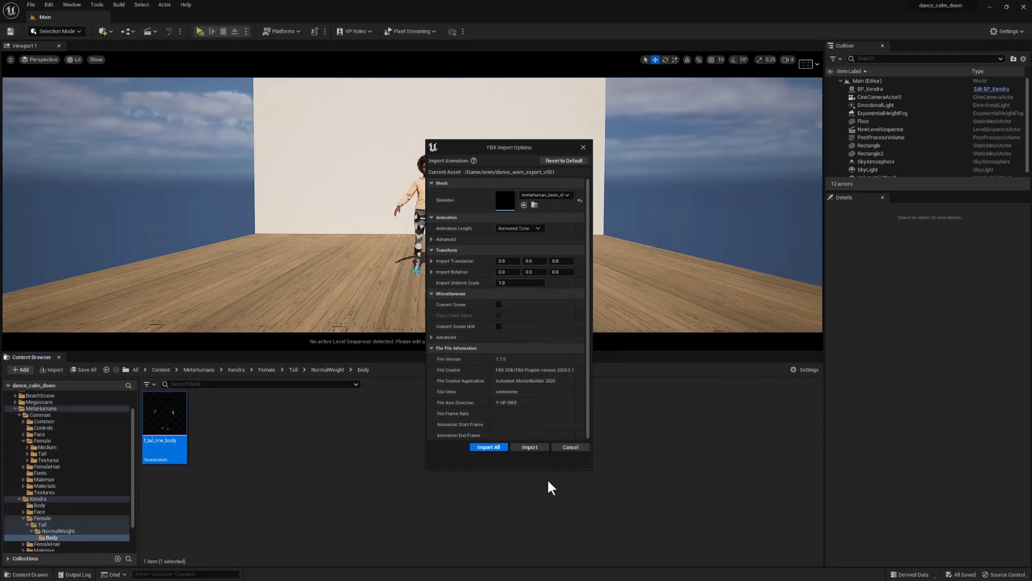
left_click(524, 446)
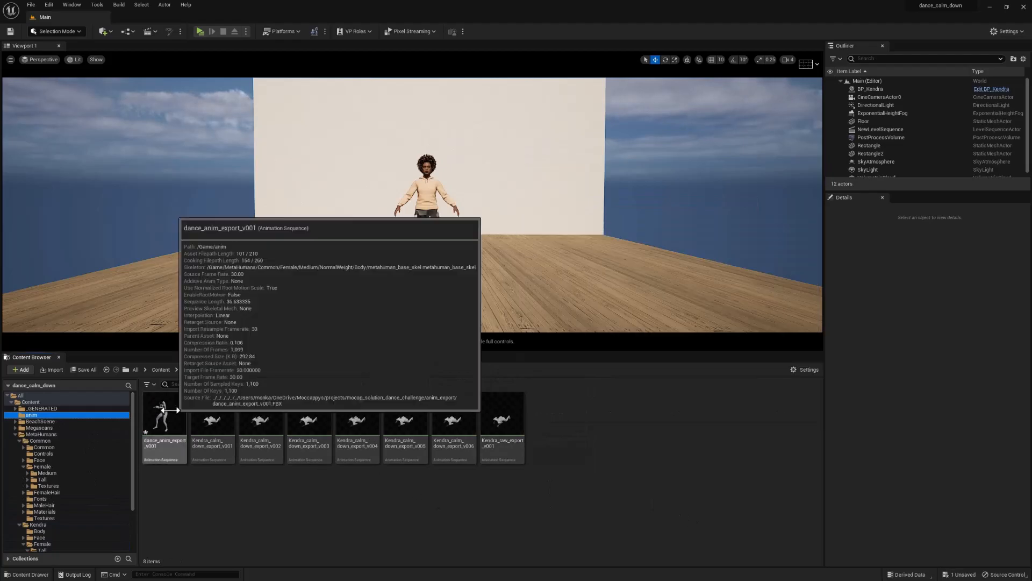
Open the imported dance_anim_export_v001 animation and show the translation retargeting options for the skeleton's bones
double_click(164, 415)
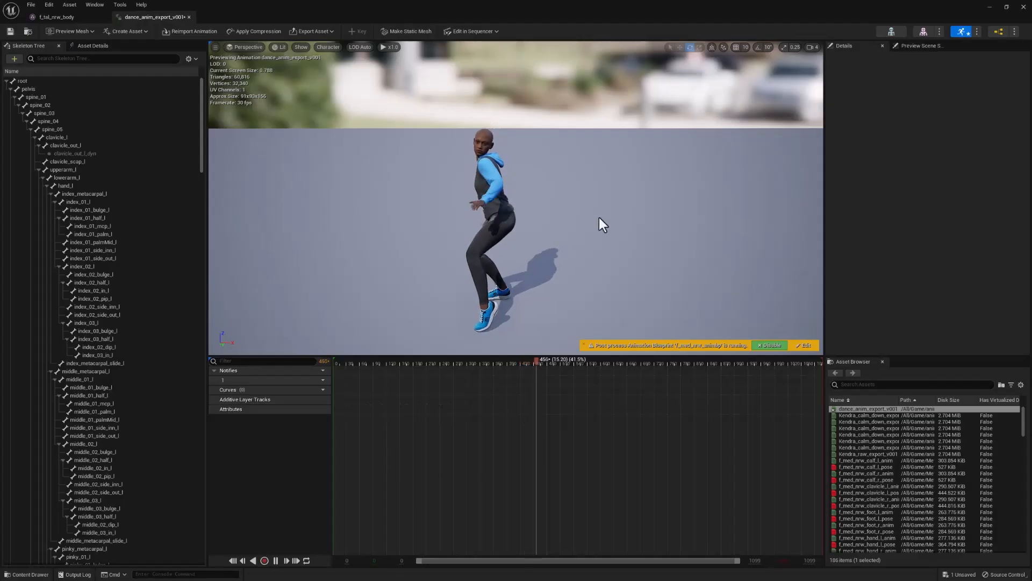
left_click(195, 58)
left_click(221, 101)
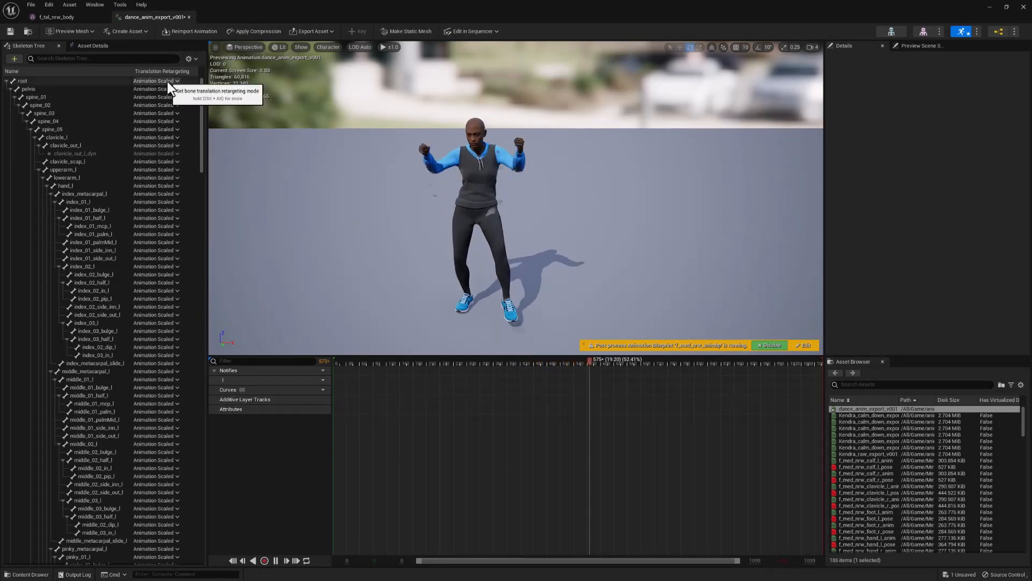